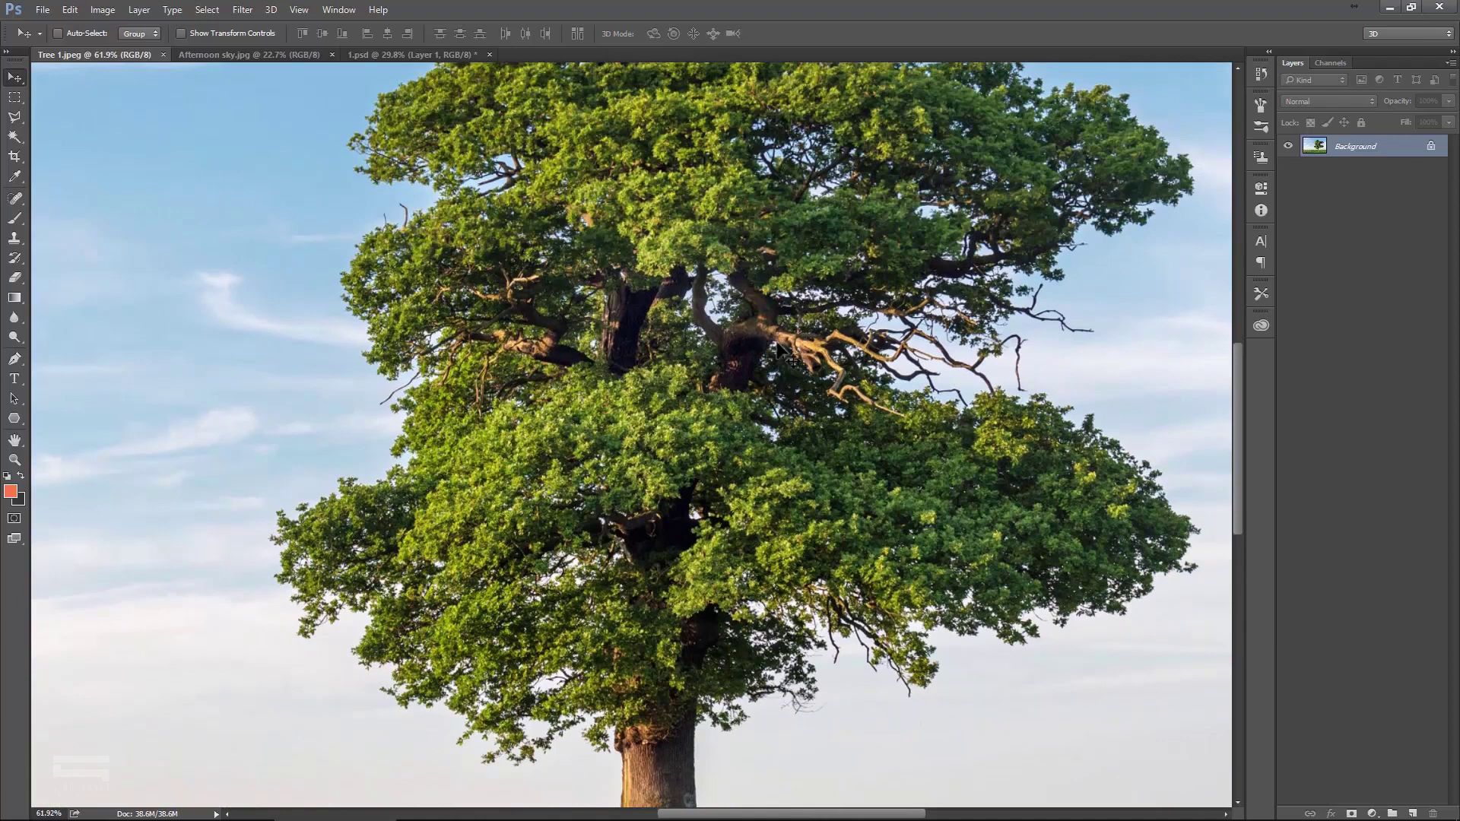
Step: Duplicate the Blue channel into a new Blue copy channel, viewed alone in grayscale
scroll(779, 350, "up", 2)
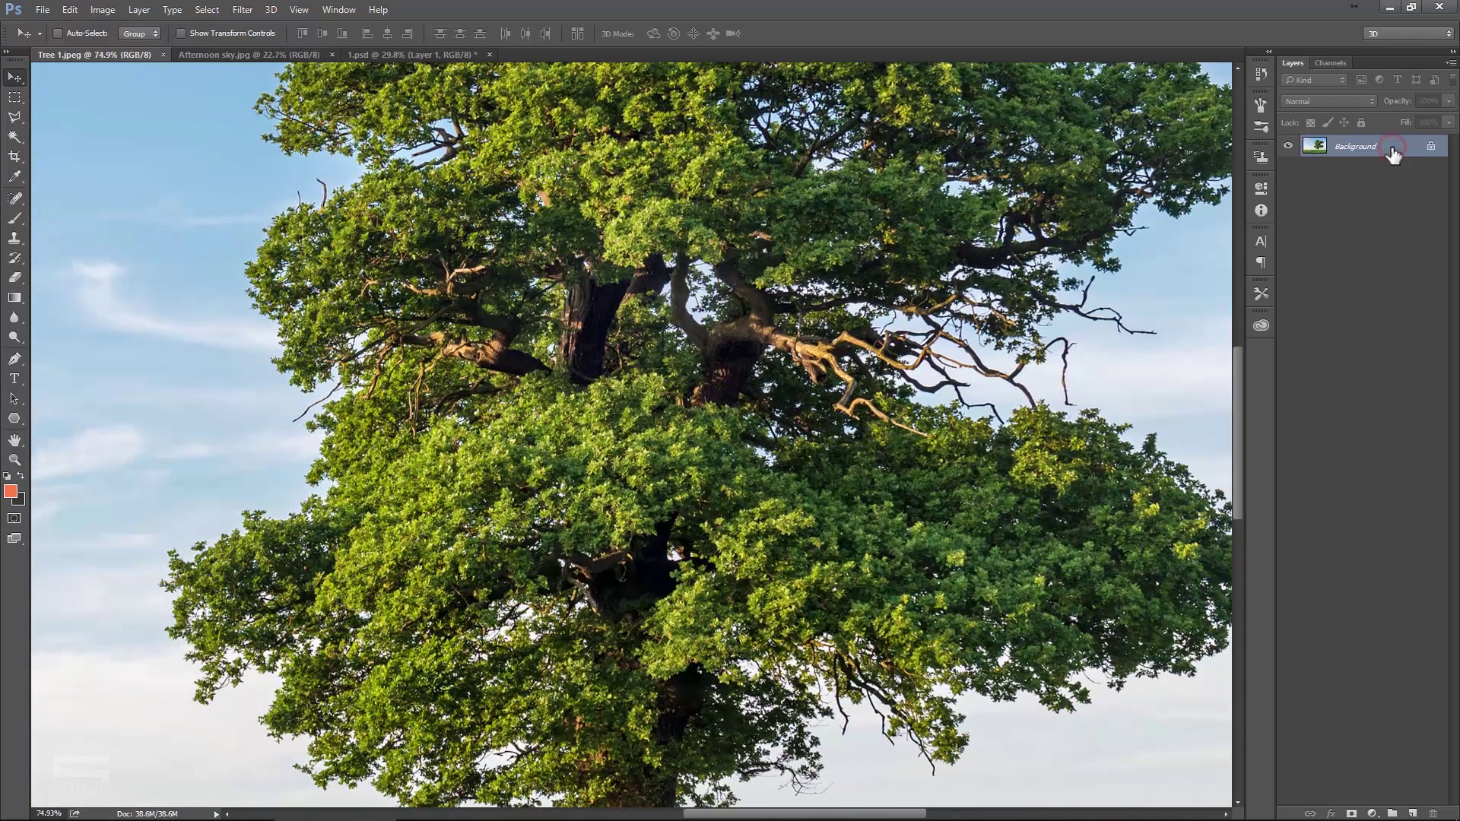
left_click(1331, 61)
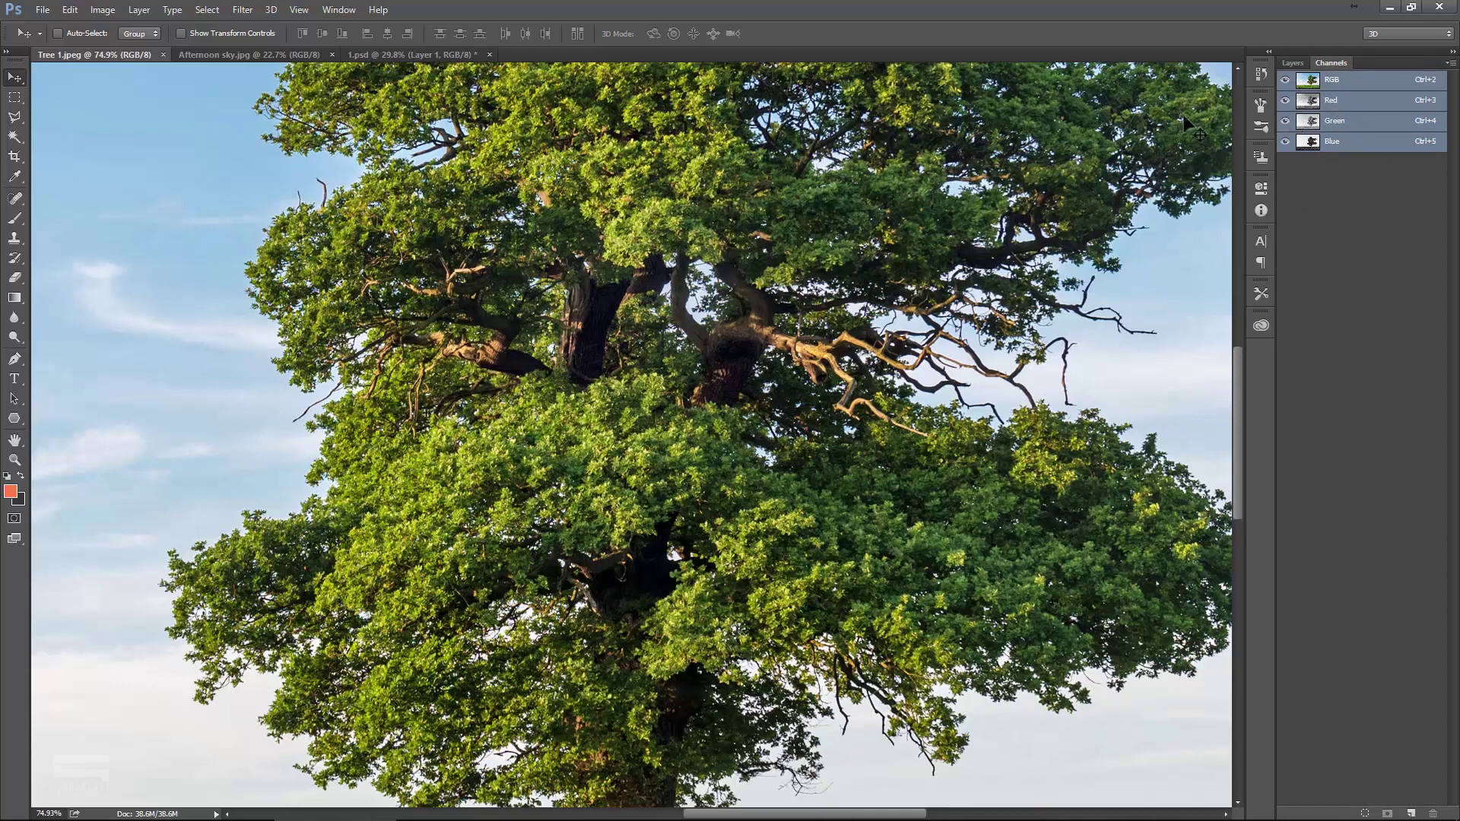
left_click(338, 11)
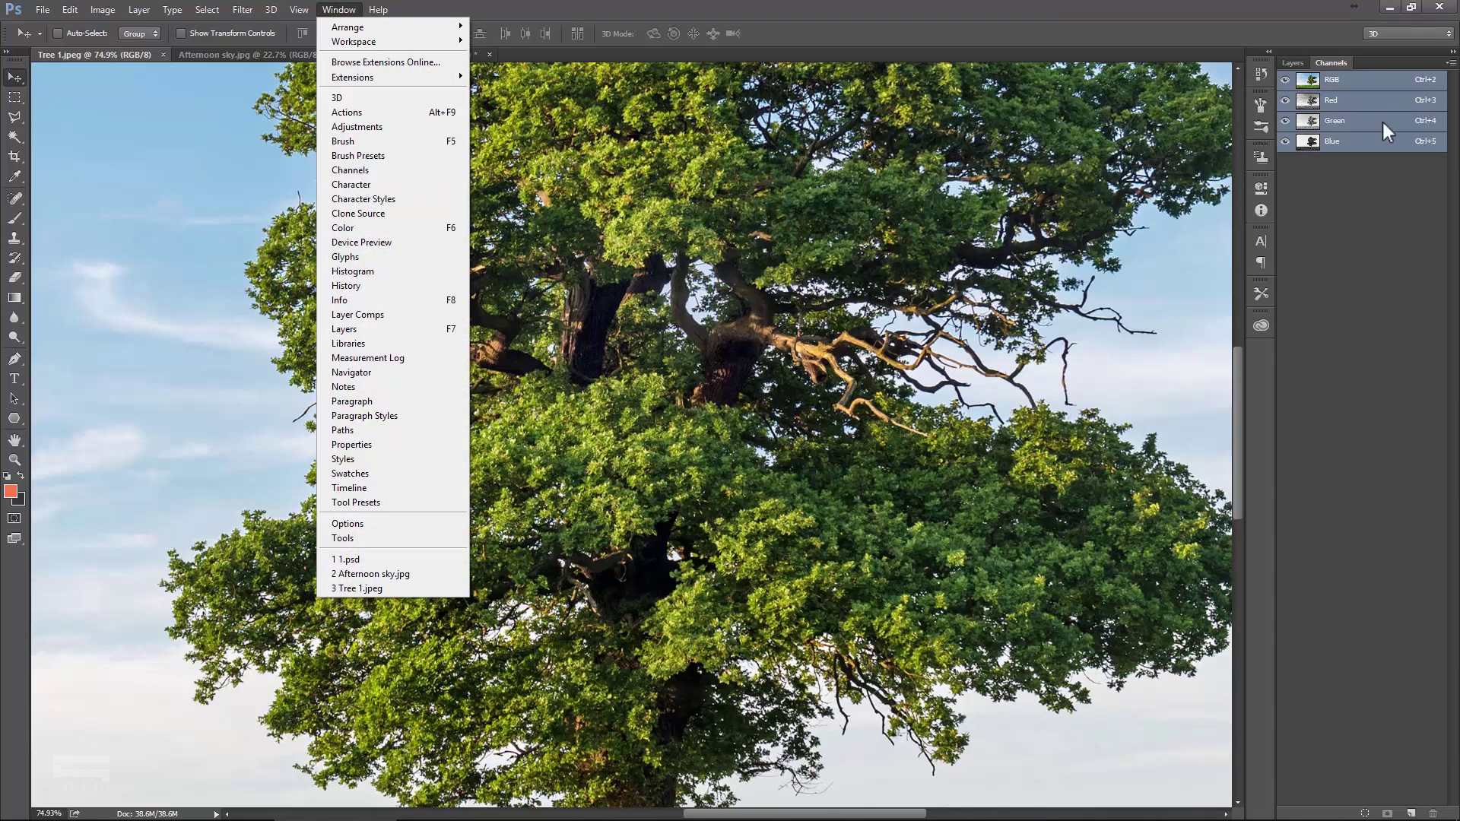
left_click(1376, 81)
left_click(1365, 143)
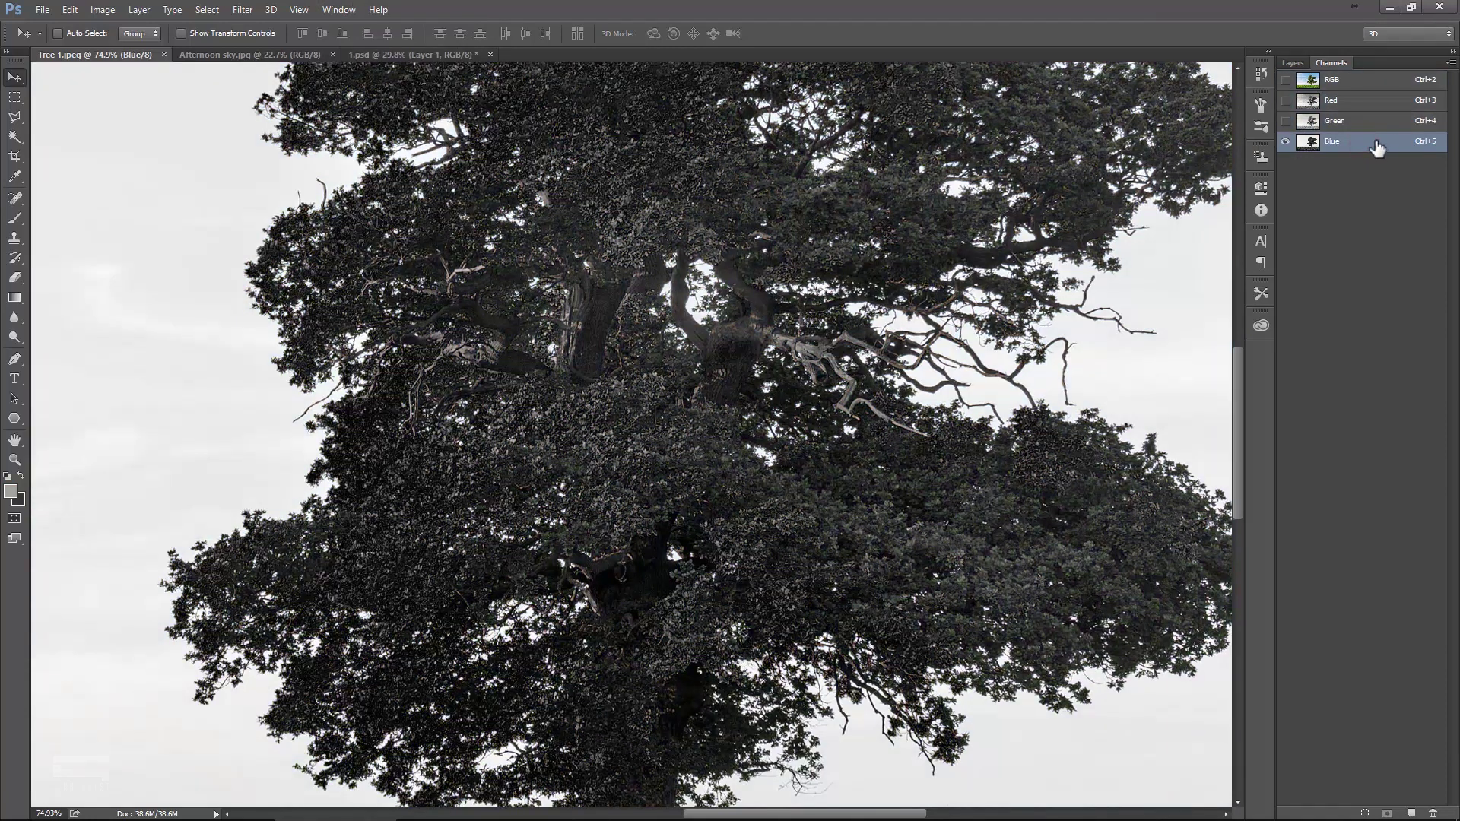
left_click_drag(1377, 146, 1410, 811)
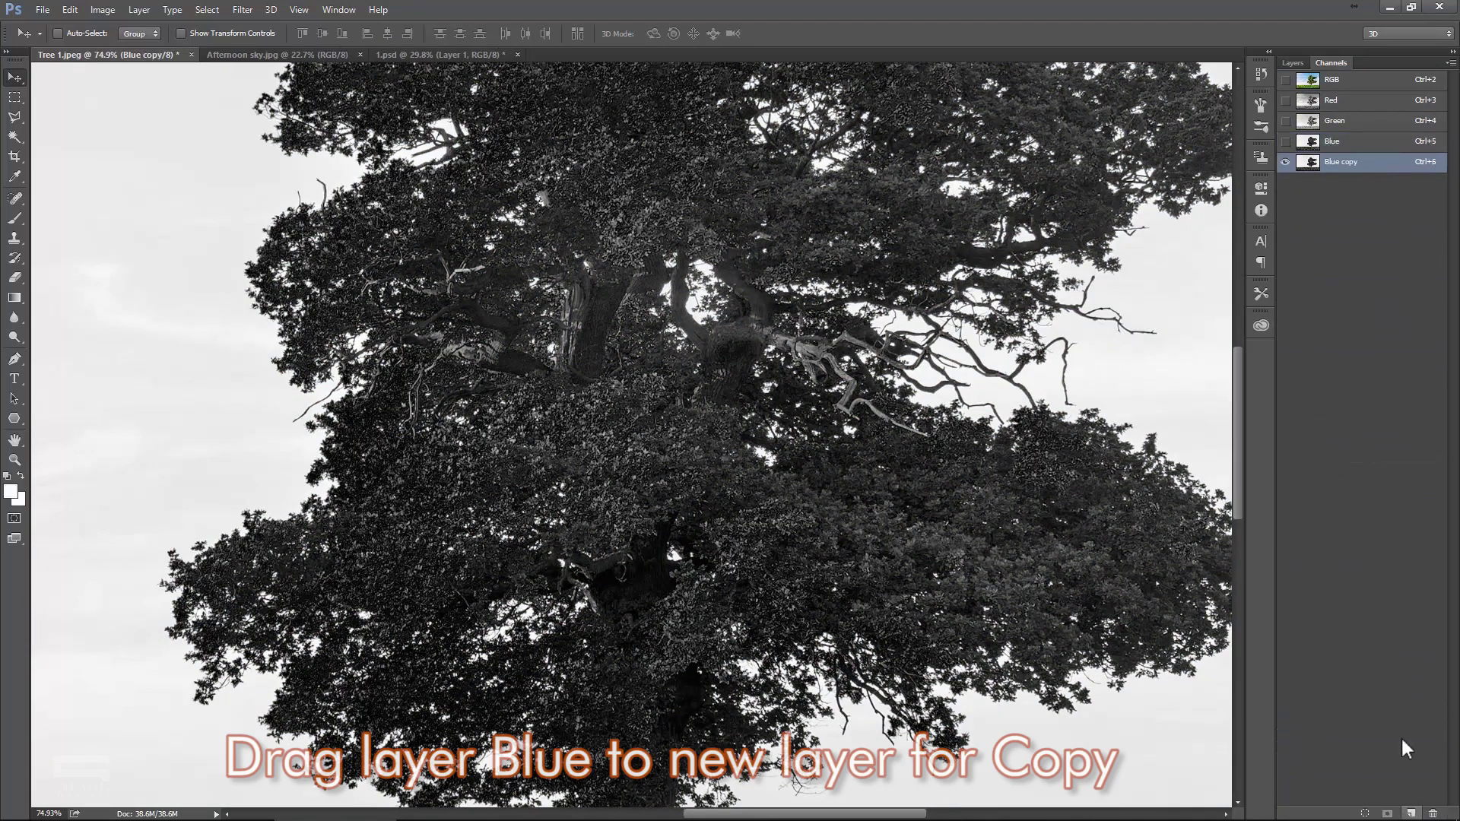
Step: Rename the Blue copy channel to 'Selection'
left_click(1344, 164)
type("Selection")
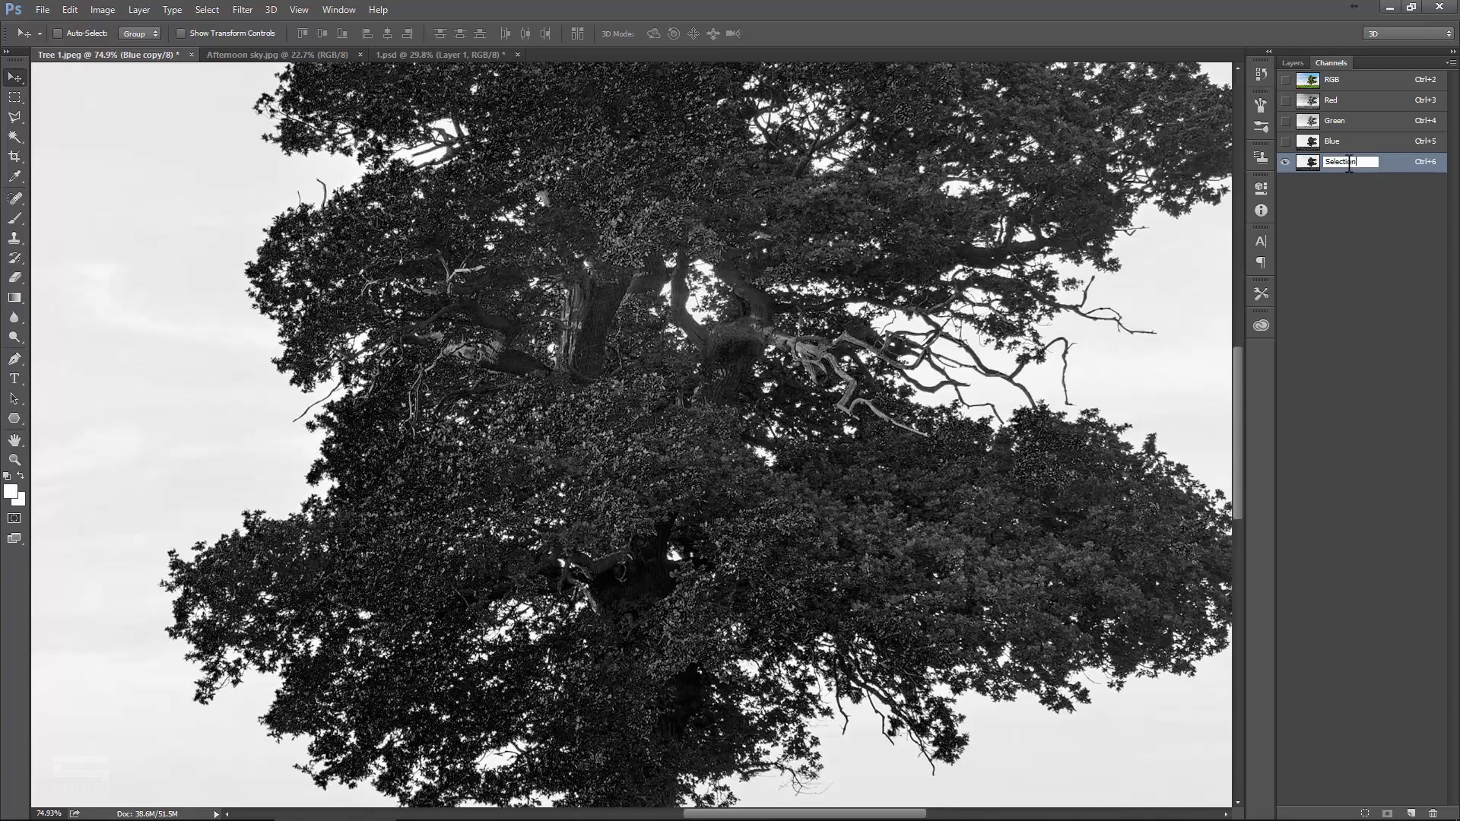
key("Return")
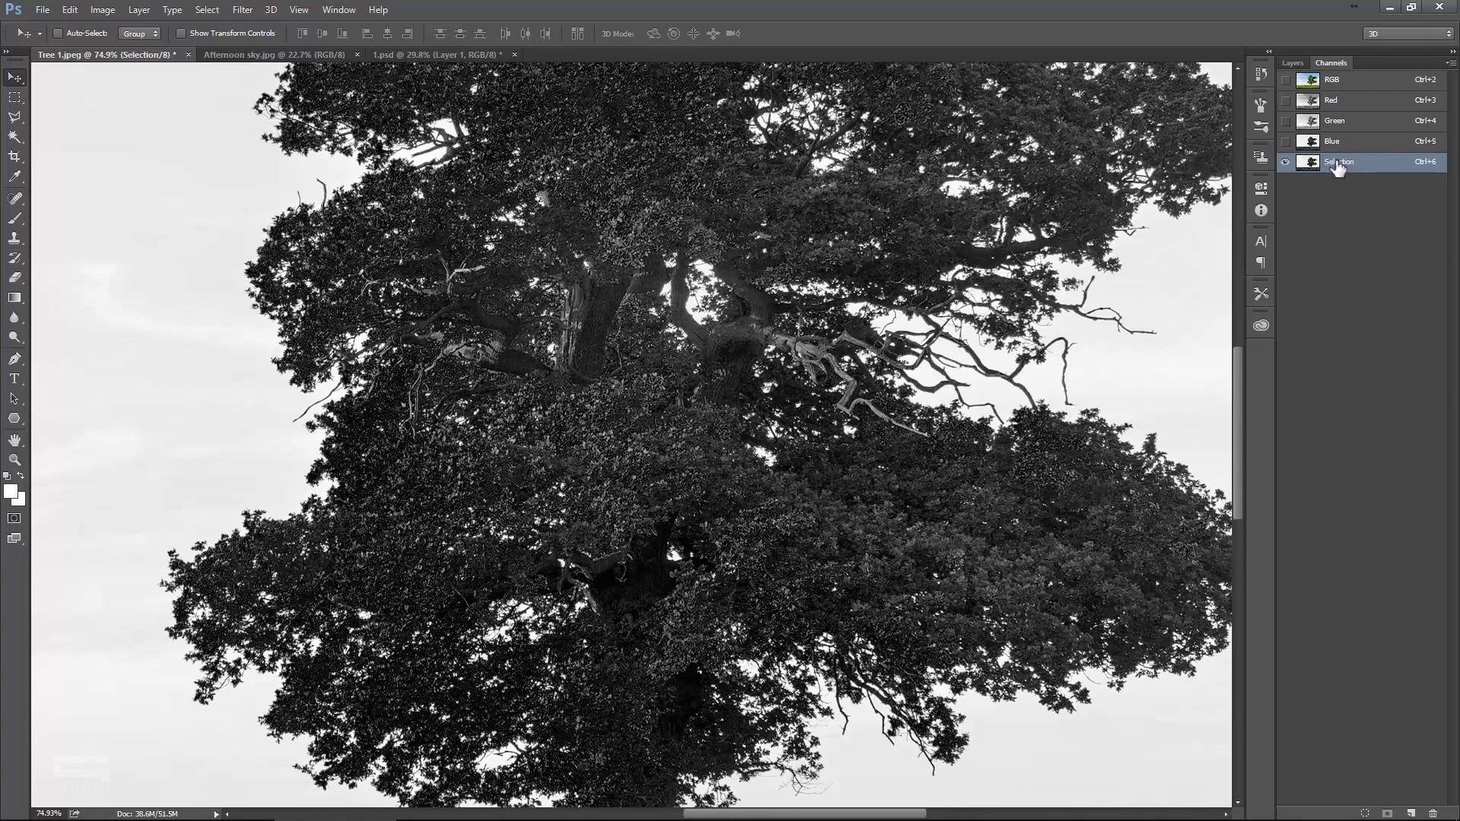
left_click(102, 9)
mouse_move(171, 48)
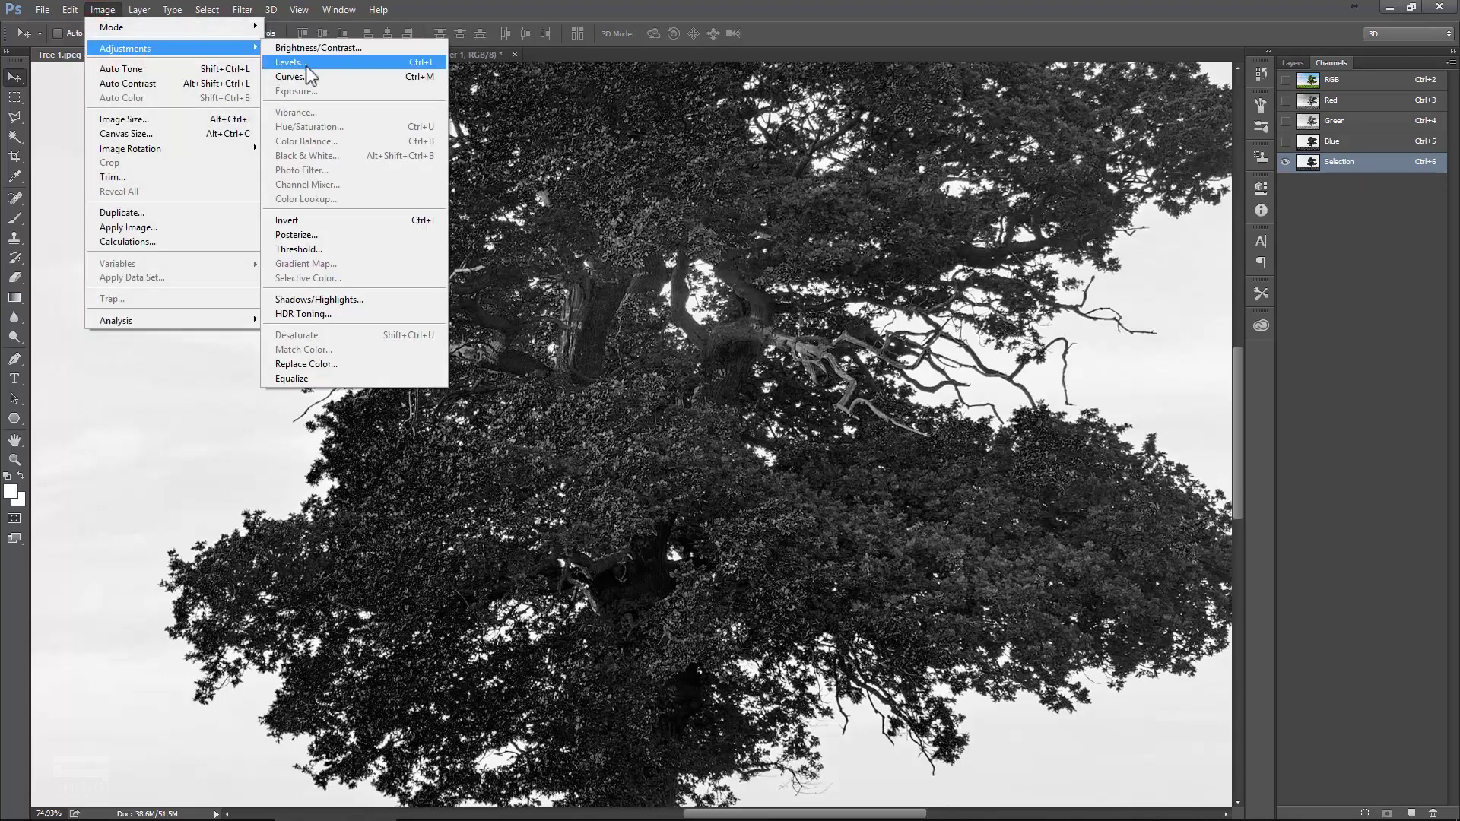
Step: Apply Levels to the Selection channel with black input 92 and white input about 149
left_click(327, 64)
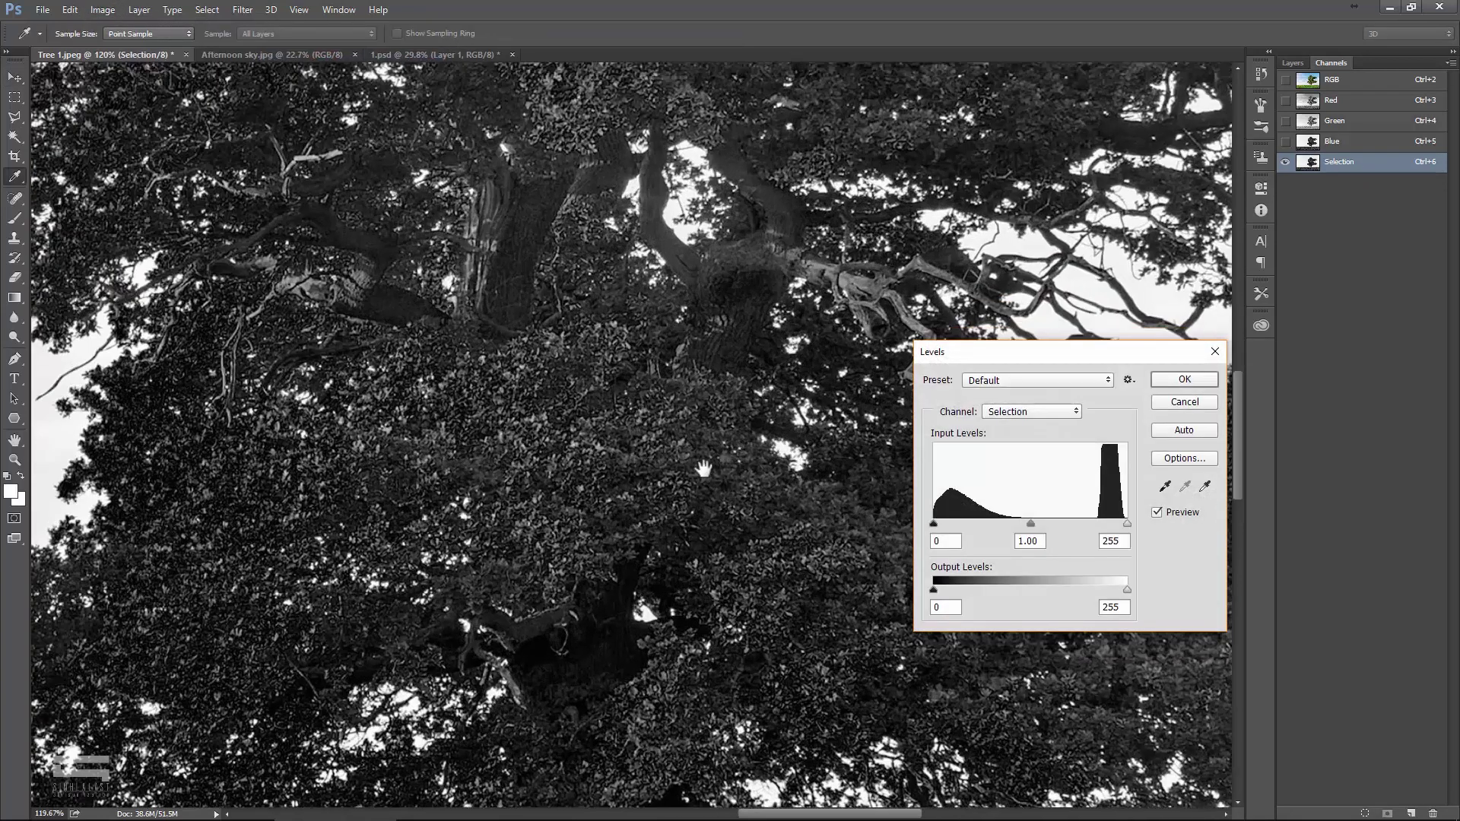
left_click_drag(734, 452, 744, 229)
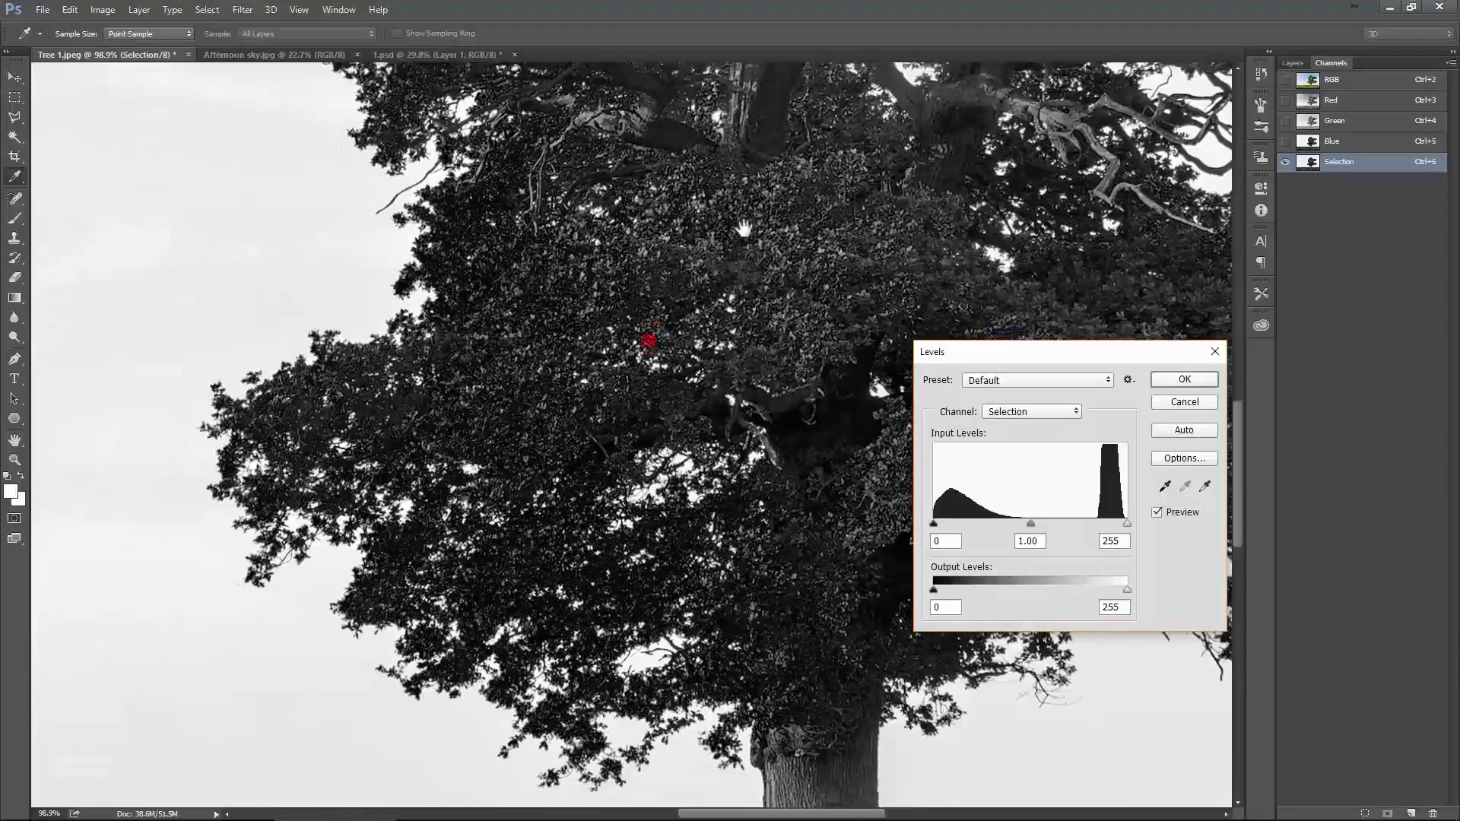
left_click_drag(649, 341, 718, 439)
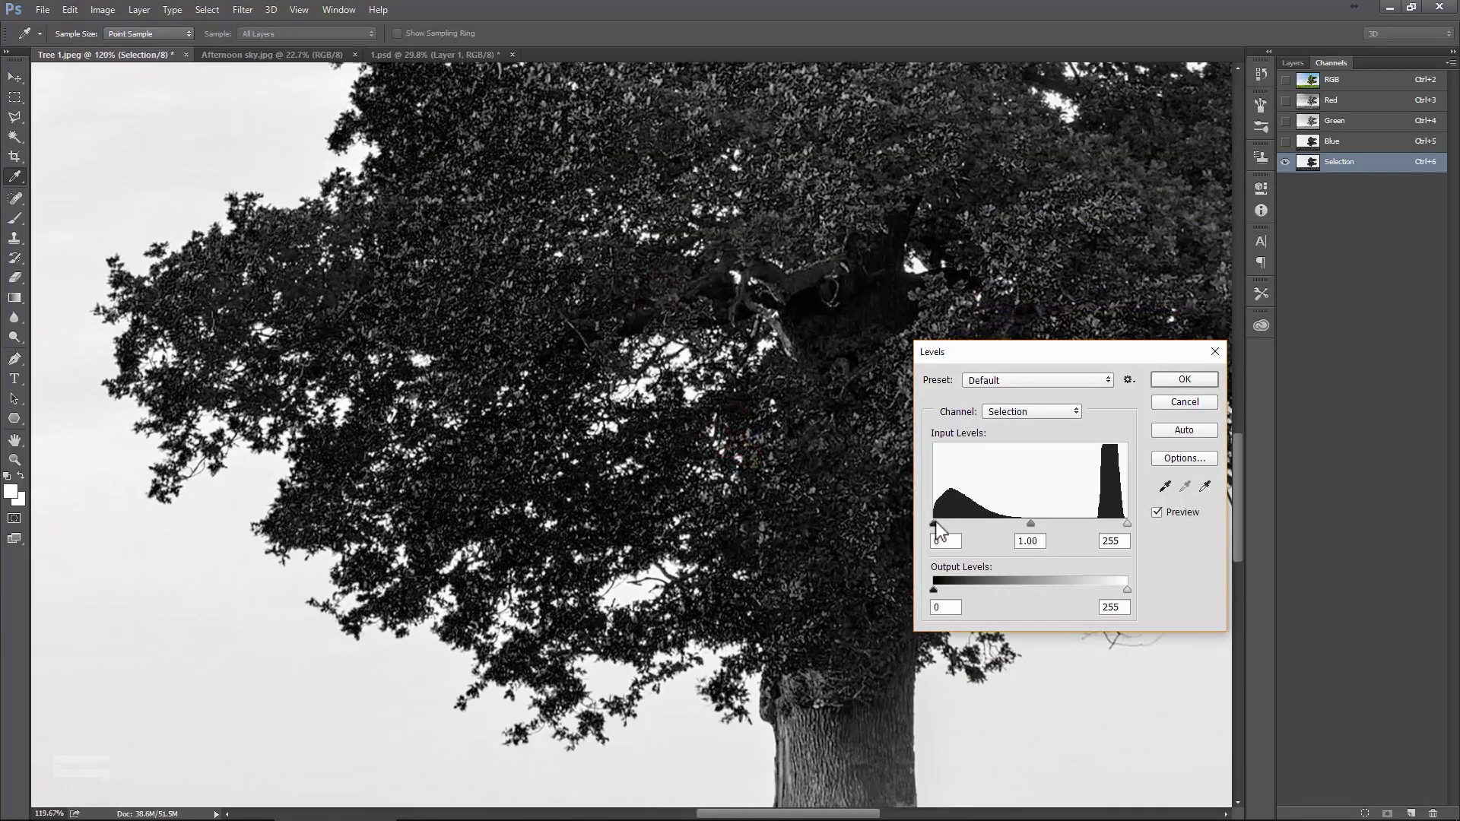
left_click_drag(948, 524, 996, 525)
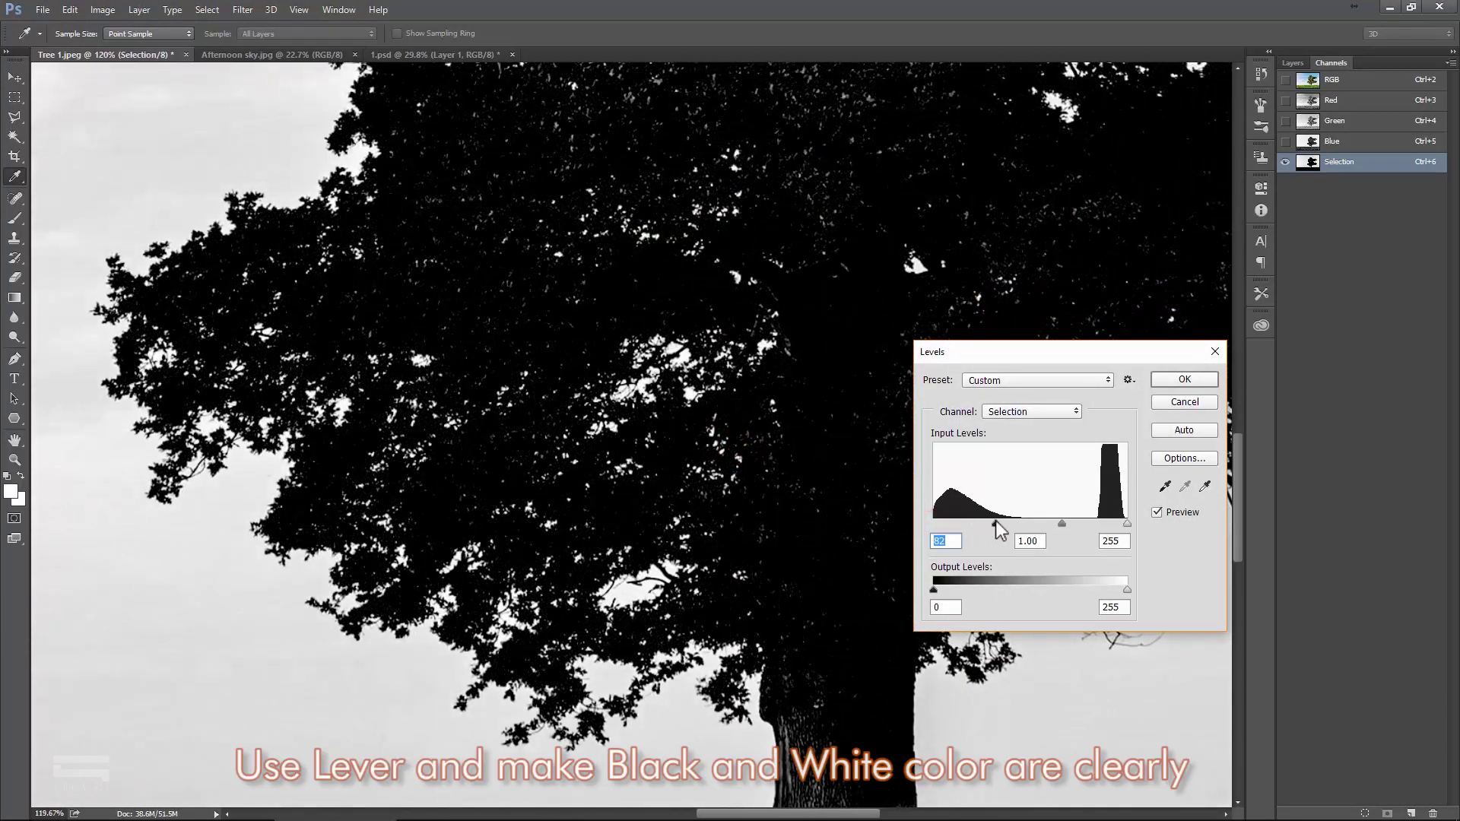
mouse_move(1127, 525)
left_mouse_down()
mouse_move(1000, 525)
mouse_move(1047, 523)
left_mouse_up()
left_click_drag(689, 395, 608, 449)
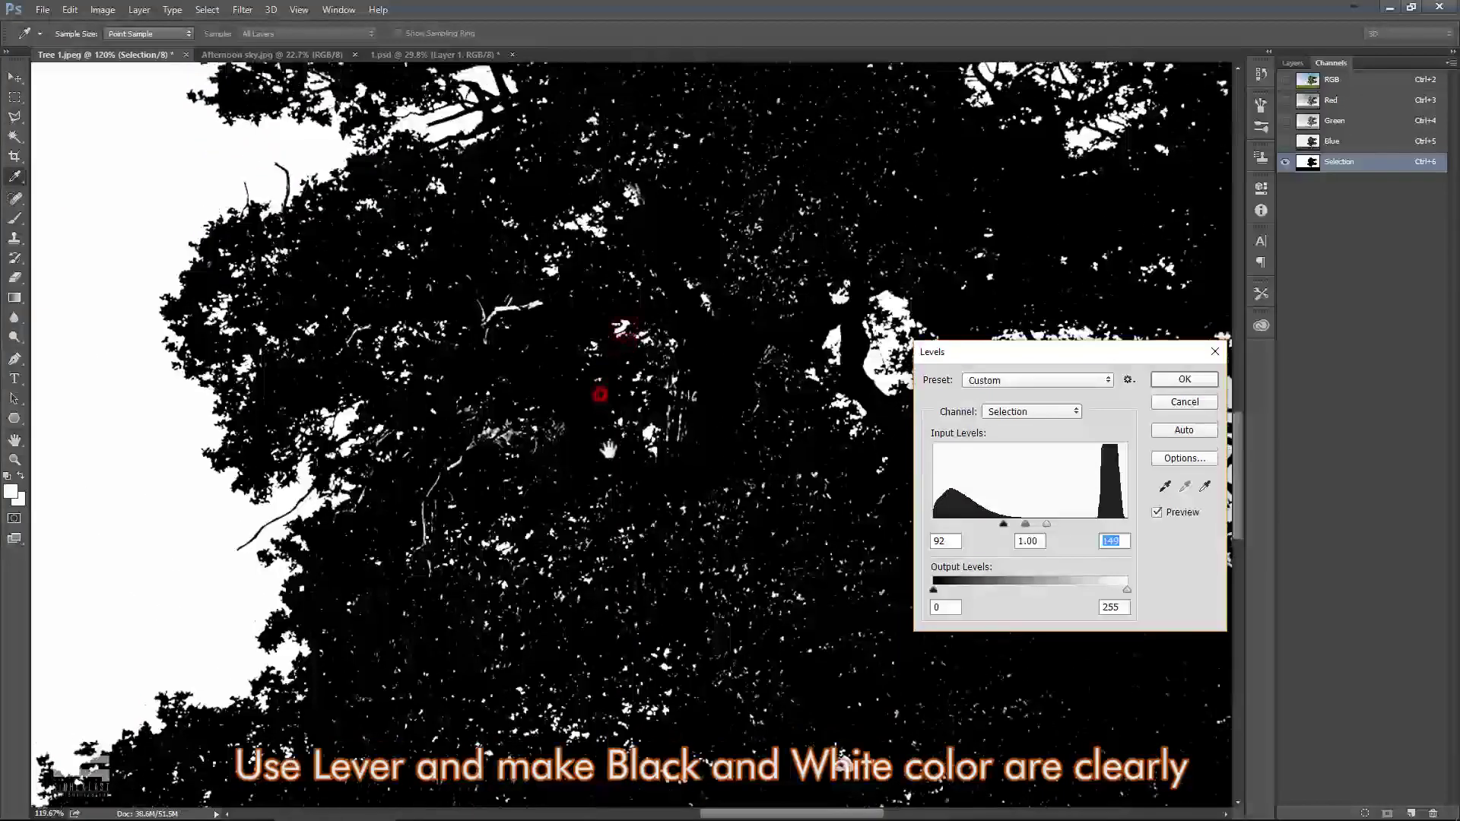
left_click_drag(432, 265, 478, 352)
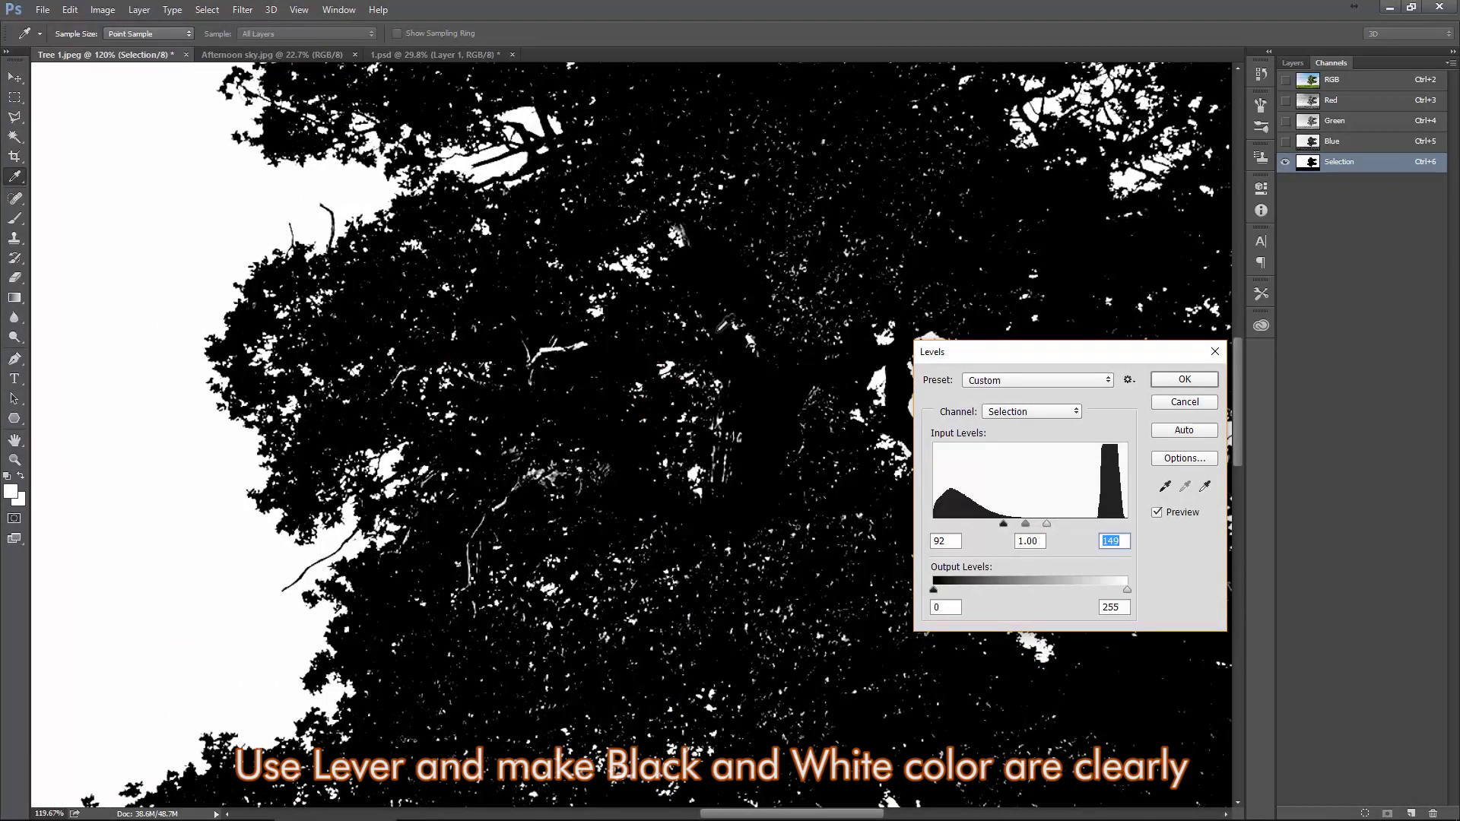
left_click(1180, 380)
Step: Load the Selection channel as a selection and zoom into the trunk to check it
scroll(794, 427, "down", 3)
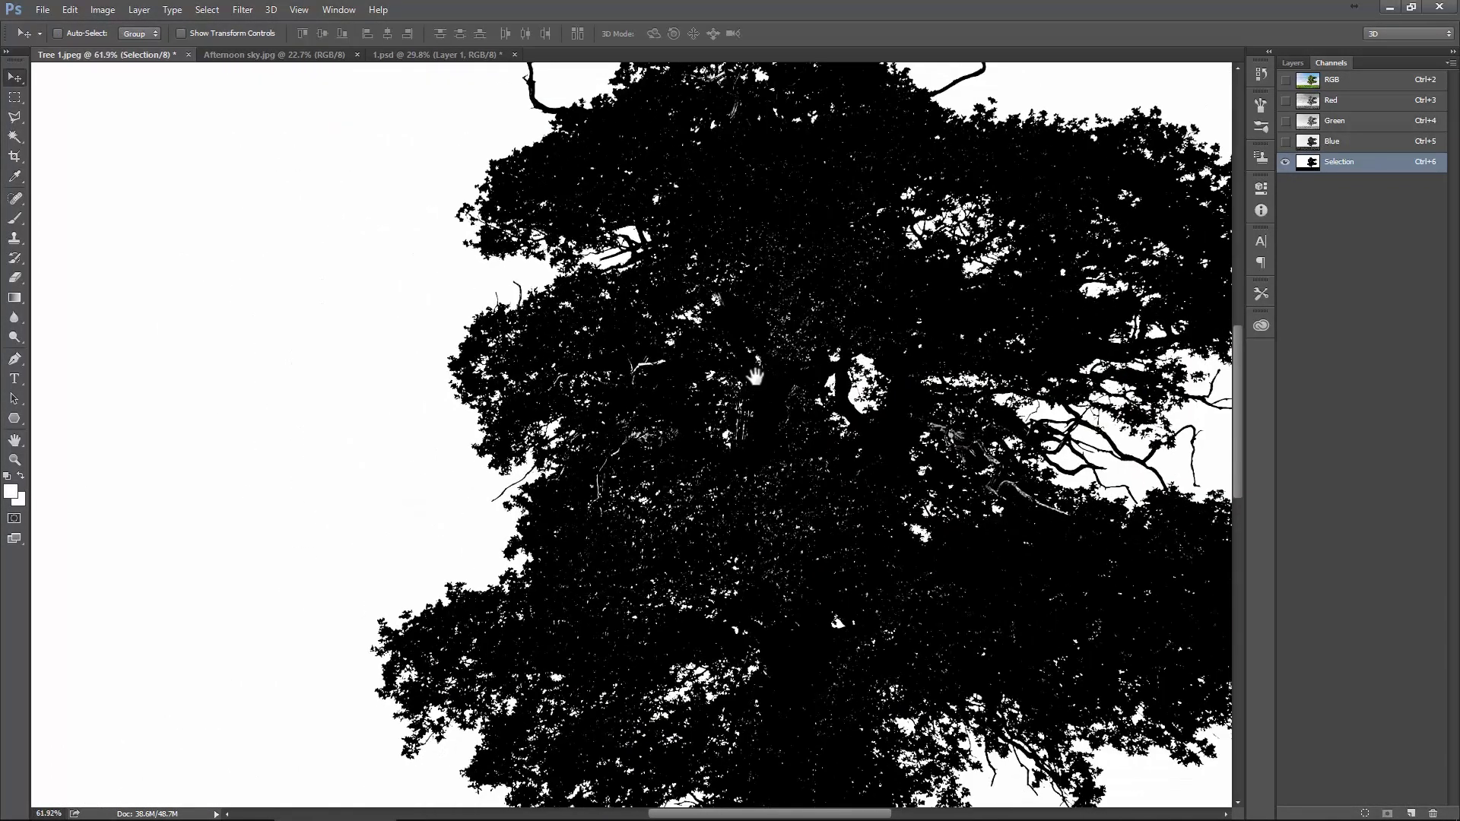
scroll(794, 427, "up", 2)
scroll(794, 426, "up", 1)
scroll(791, 422, "up", 1)
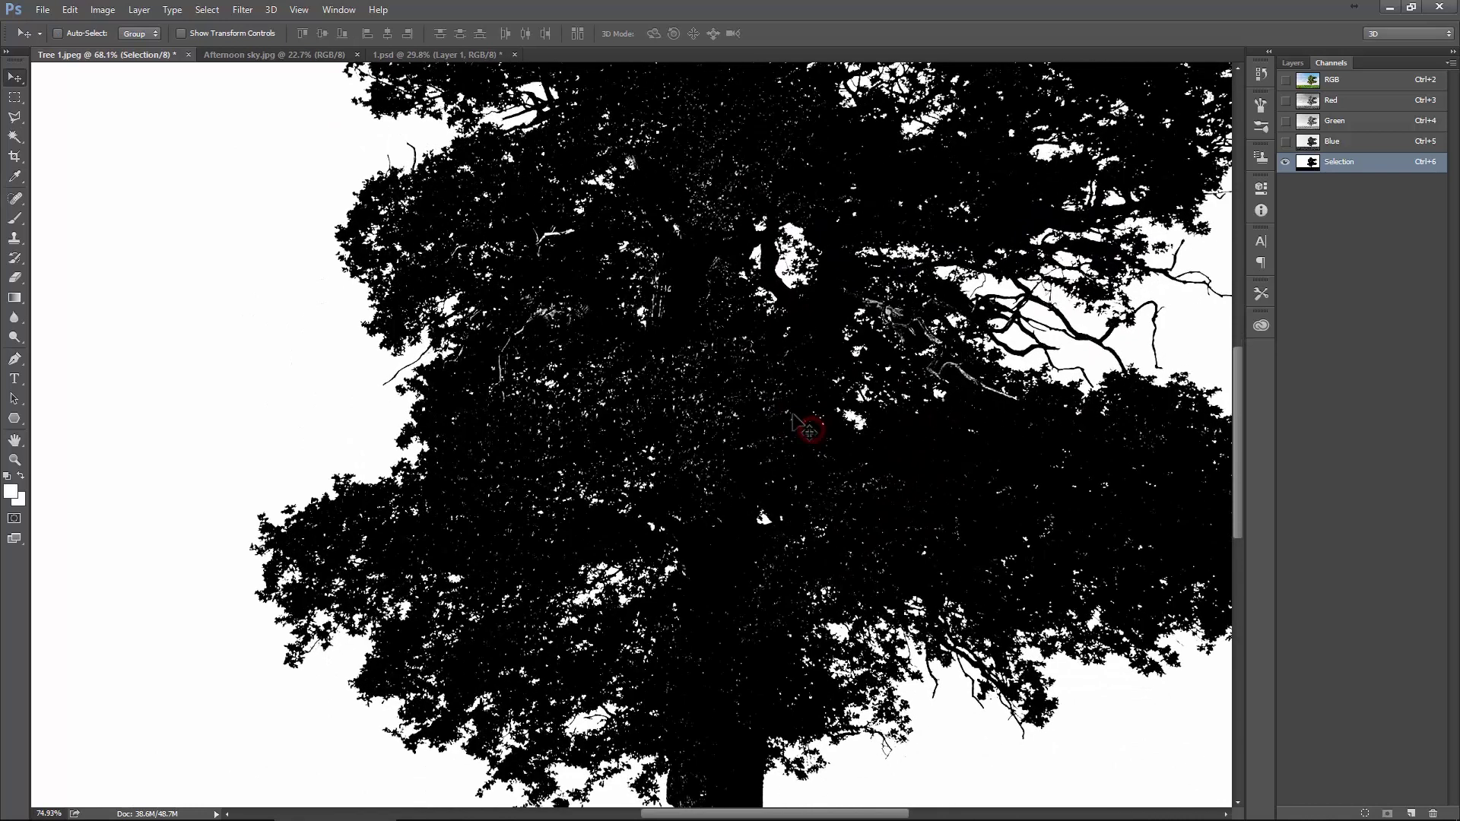
scroll(785, 407, "up", 1)
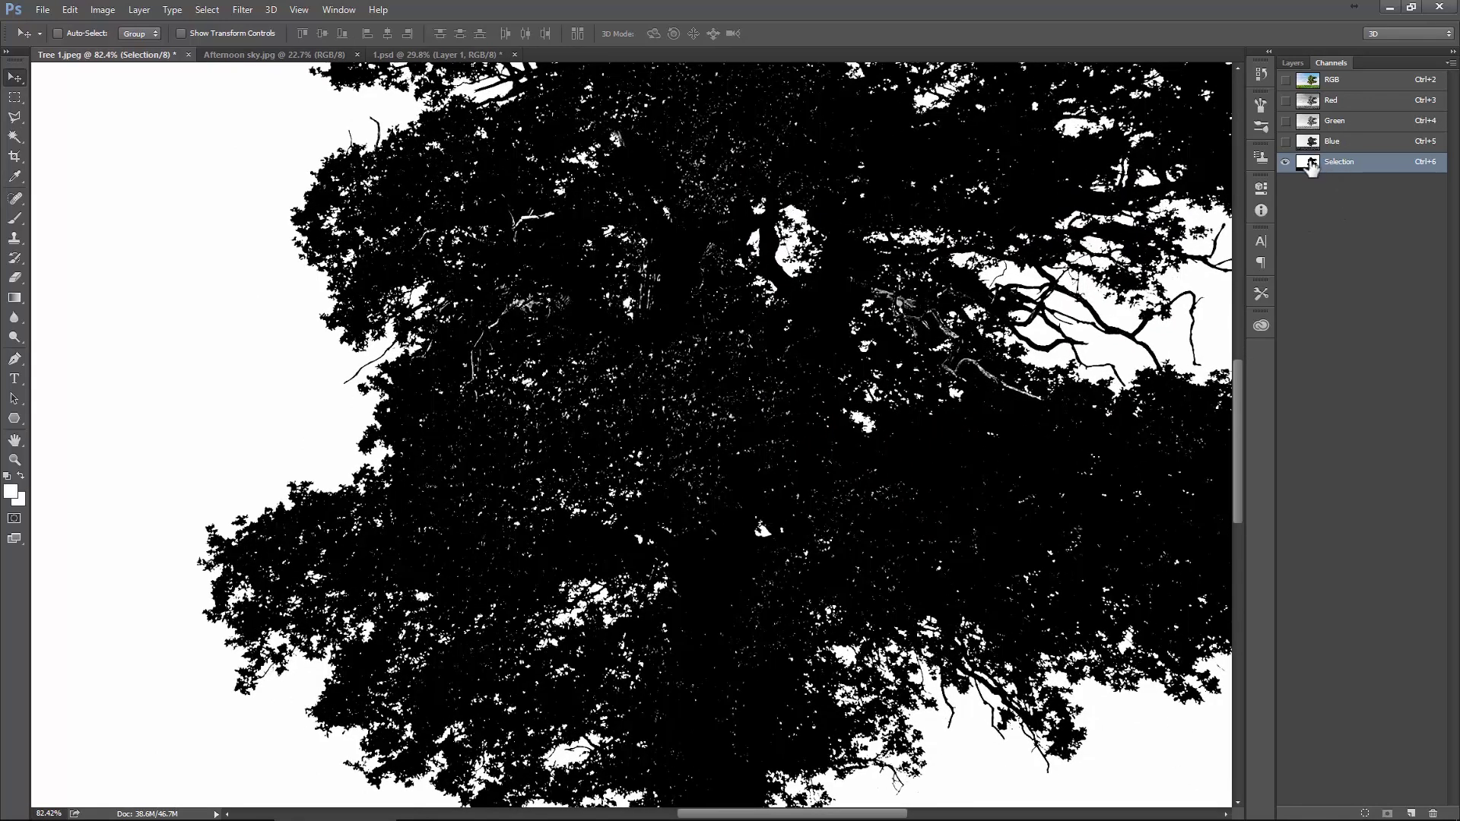
right_click(1374, 160)
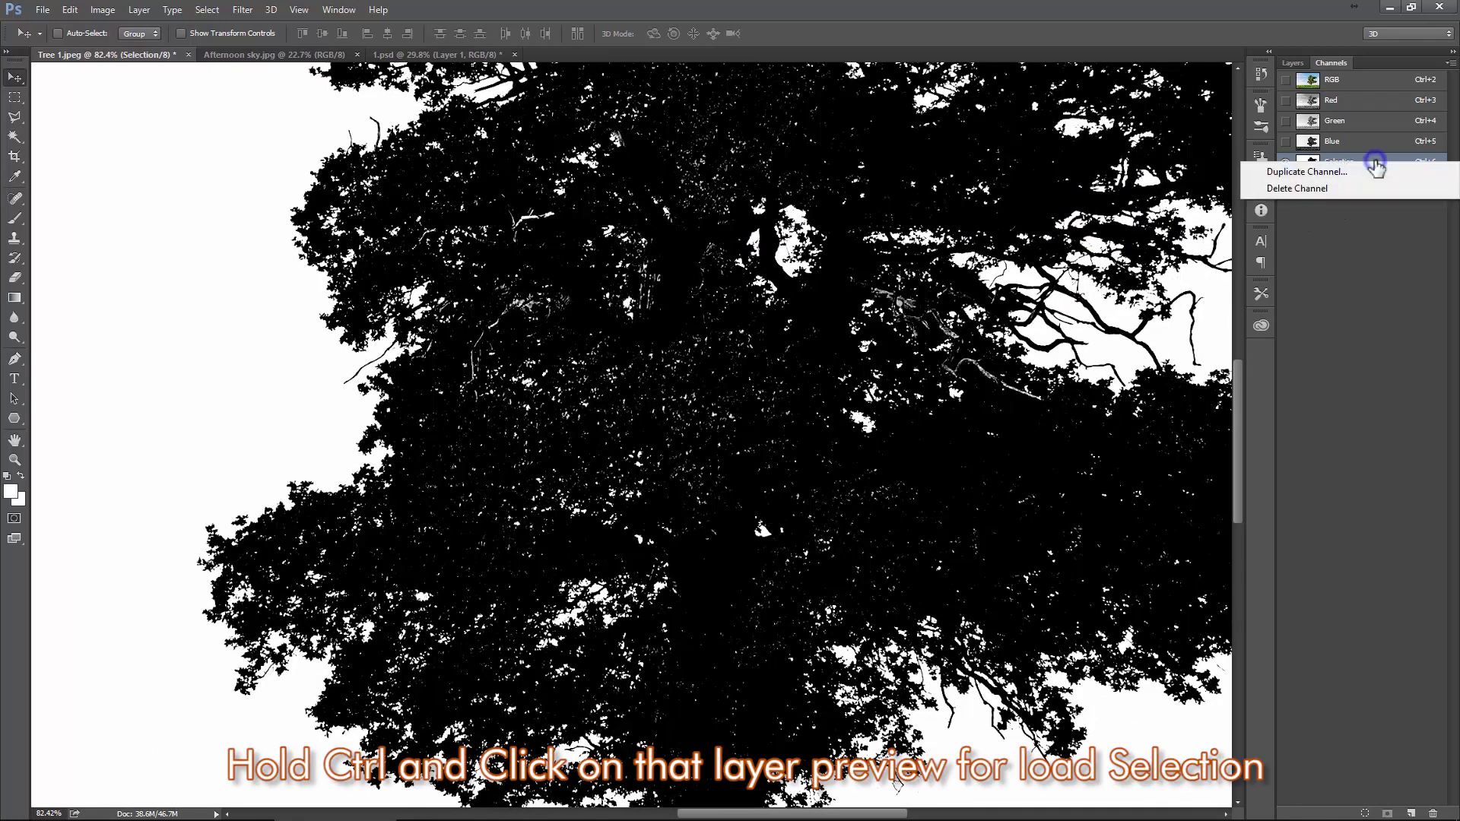
left_click(1369, 142)
left_click(1310, 165, "ctrl")
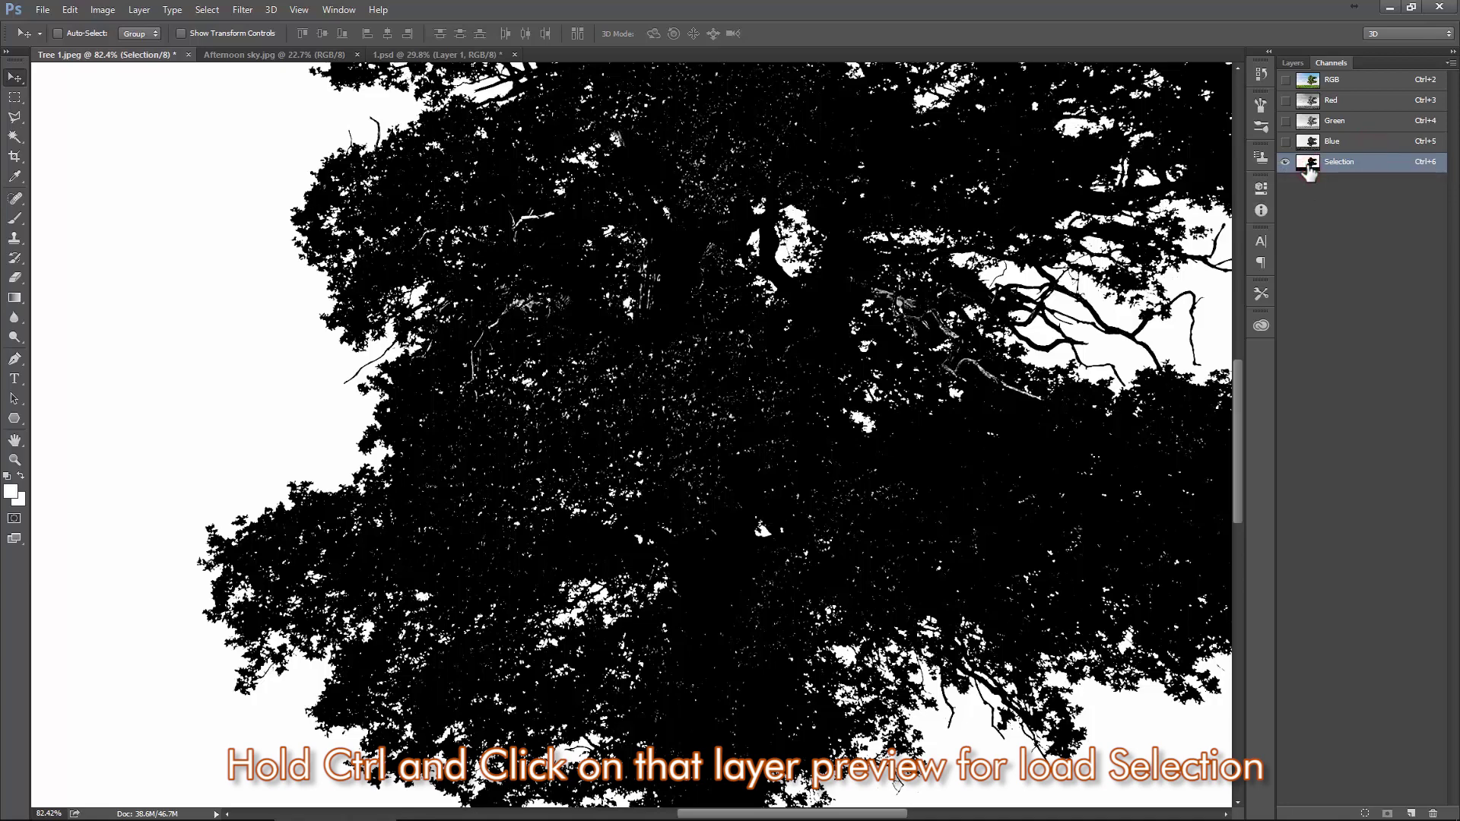
scroll(906, 384, "down", 2)
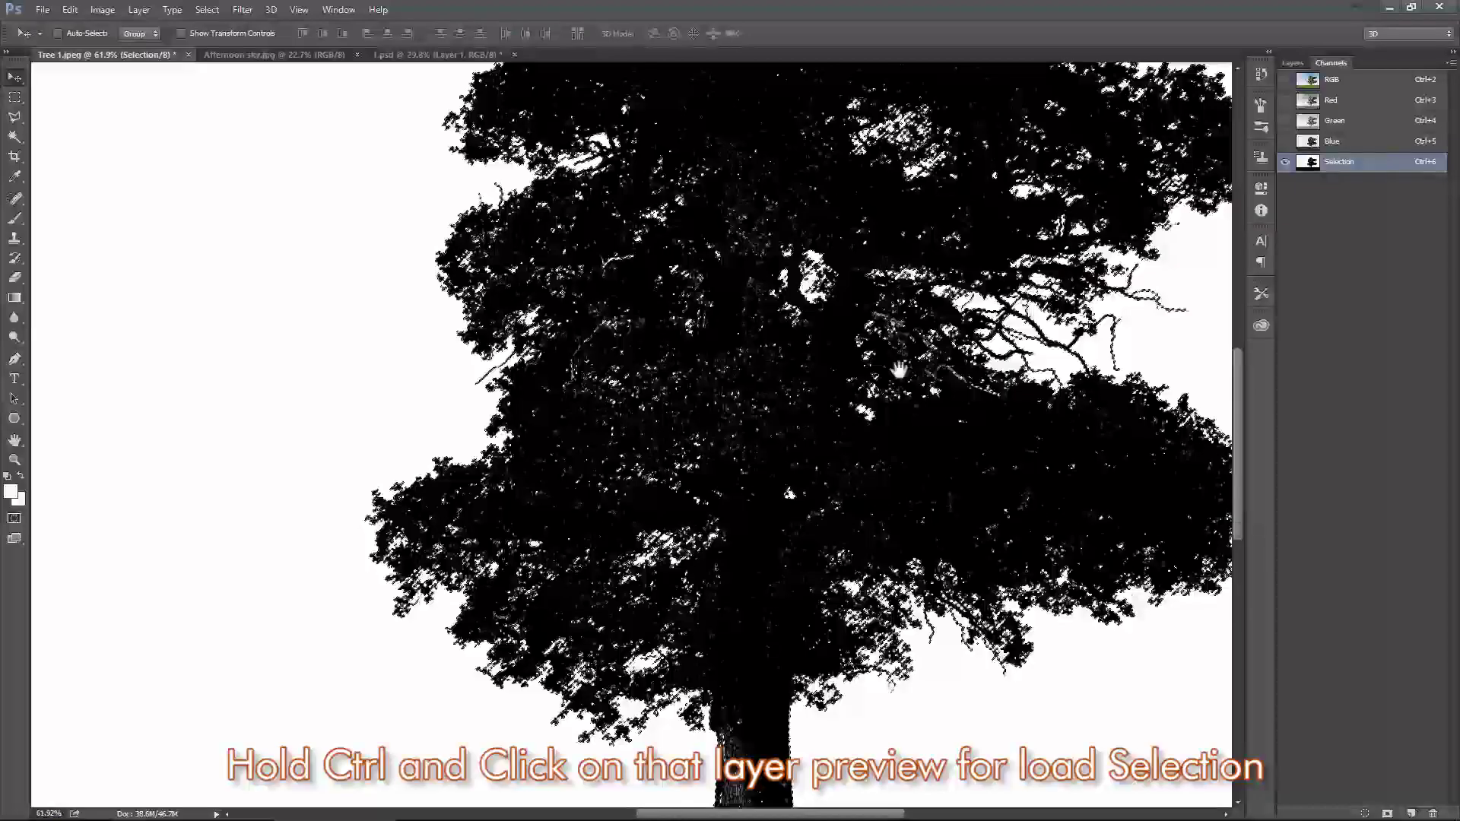
scroll(946, 414, "up", 3)
scroll(868, 476, "up", 3)
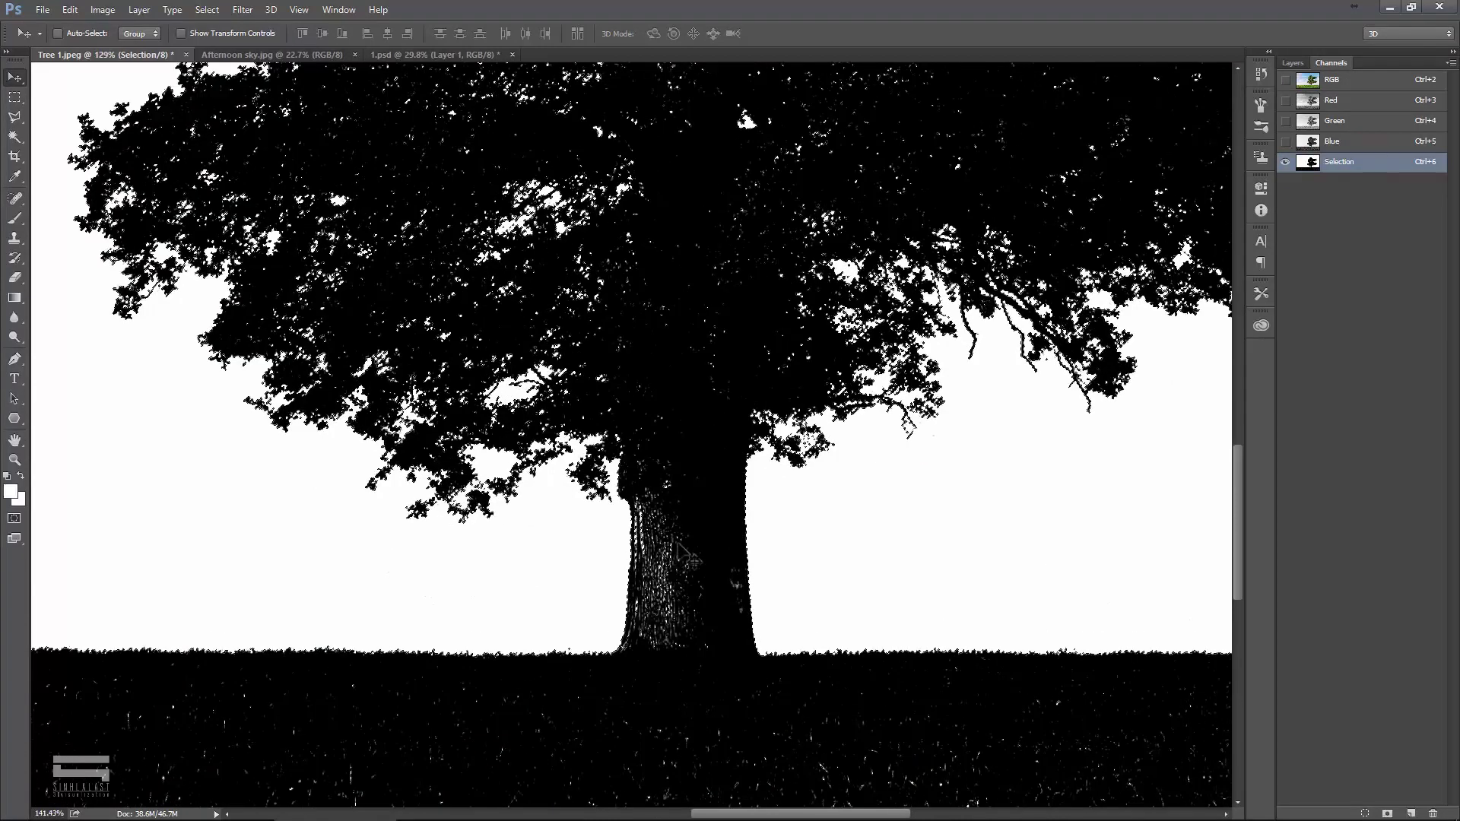
scroll(688, 563, "up", 3)
scroll(688, 563, "up", 2)
scroll(669, 472, "up", 2)
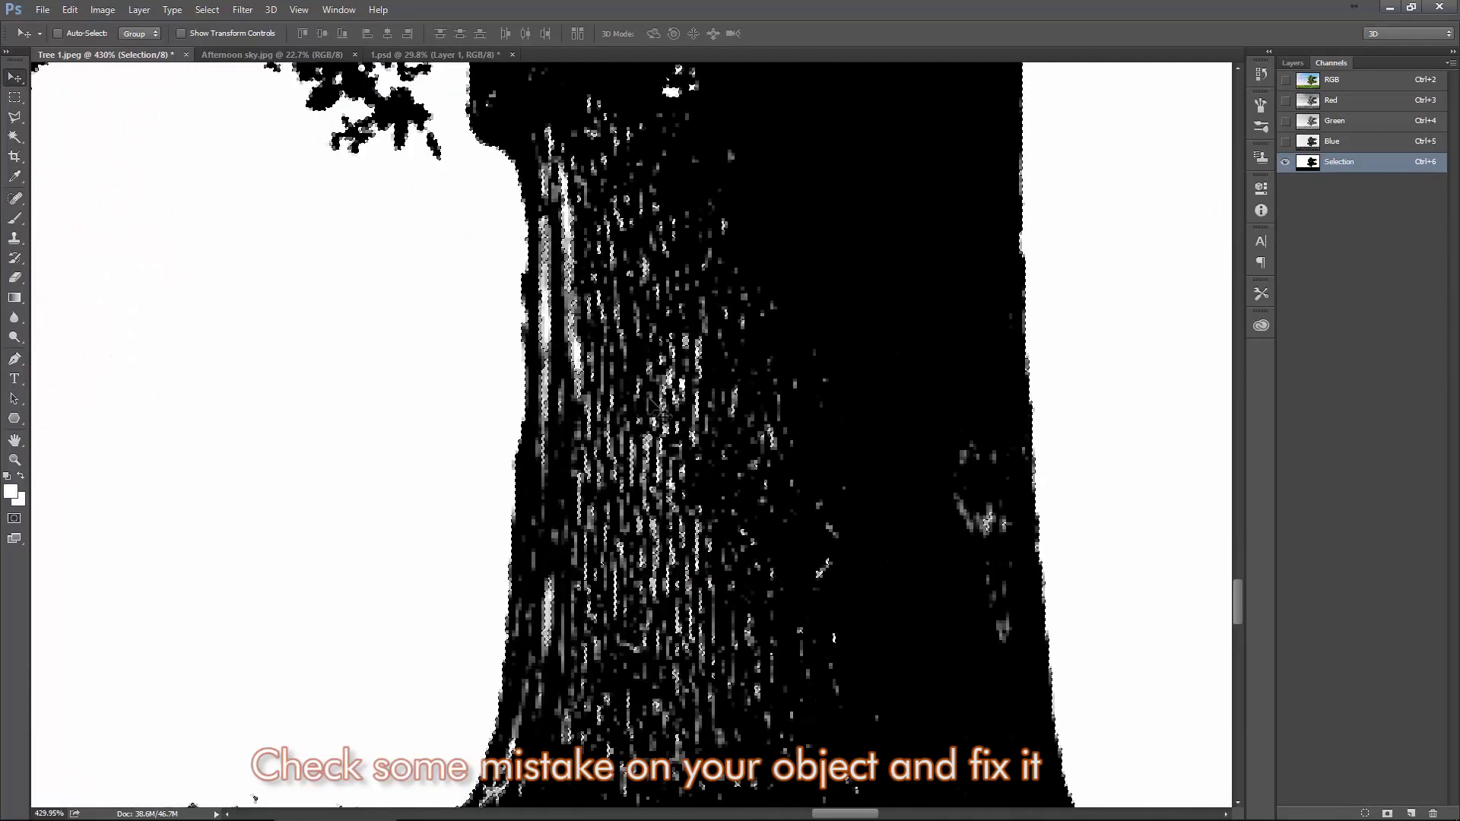
scroll(651, 380, "up", 2)
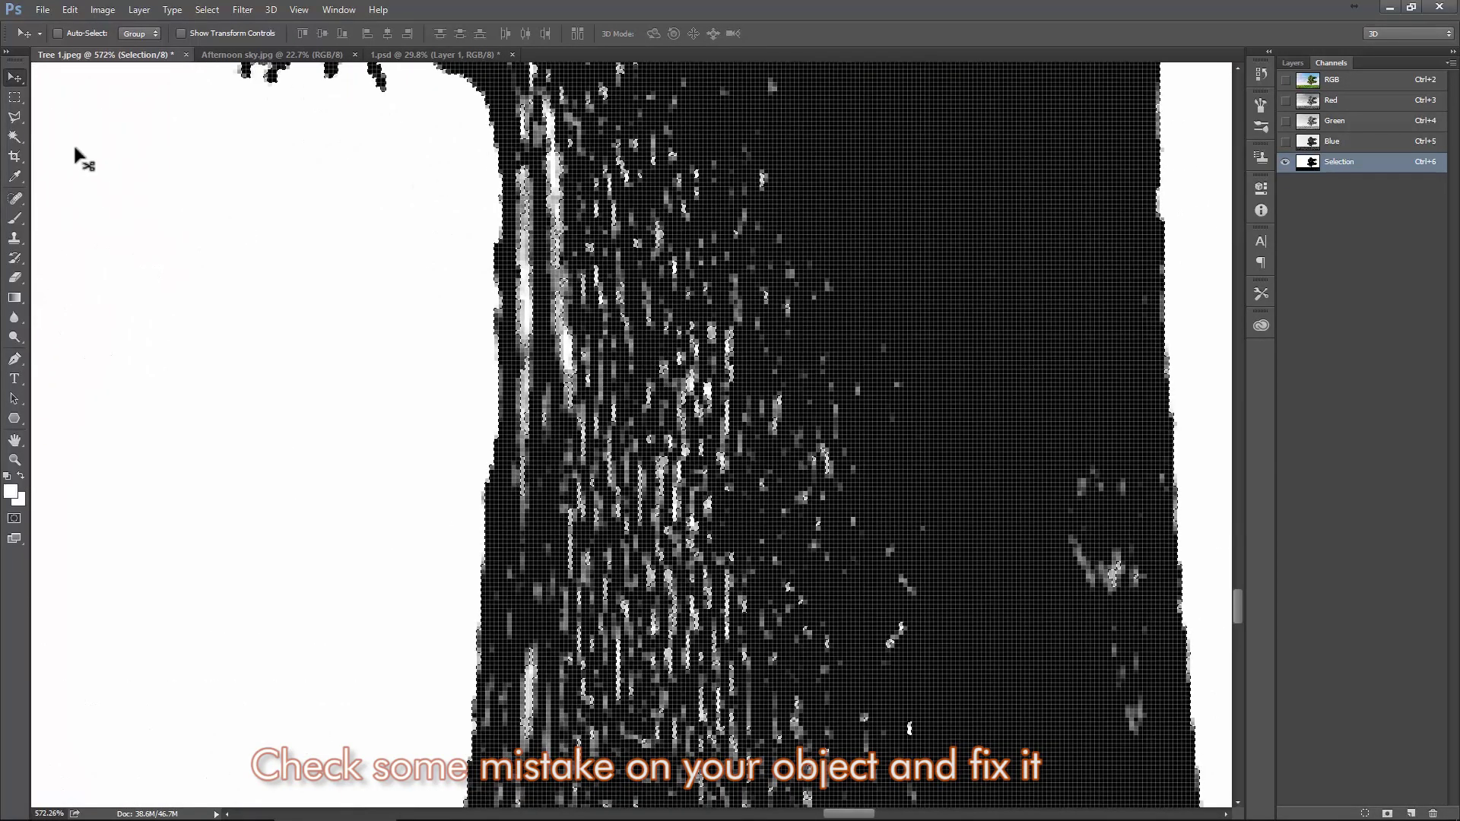
Step: Add the trunk's light specks to the selection with the Magic Wand at tolerance 15
left_click(14, 136)
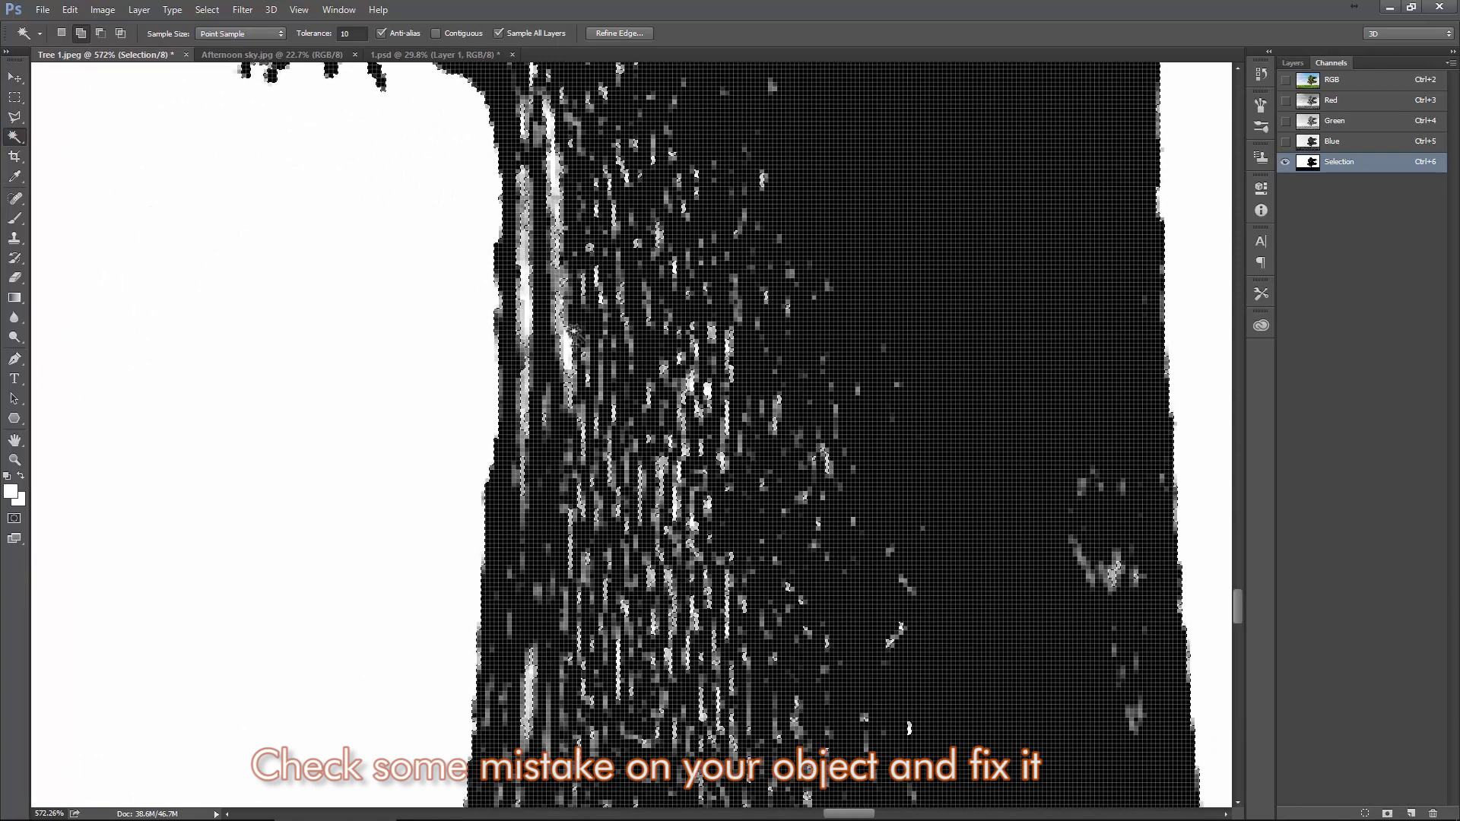
scroll(533, 304, "up", 1)
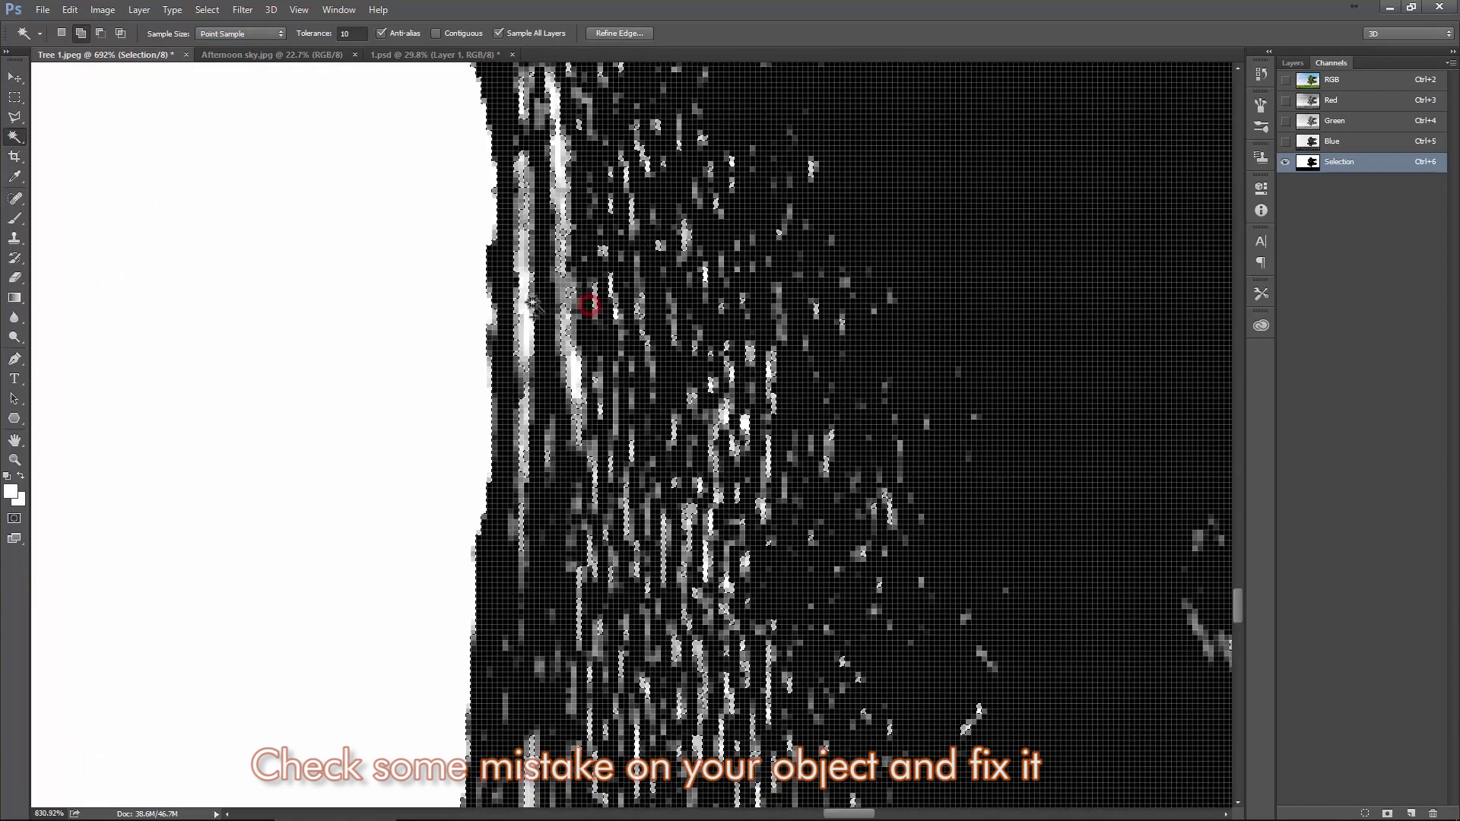
scroll(532, 304, "up", 1)
scroll(530, 335, "up", 1)
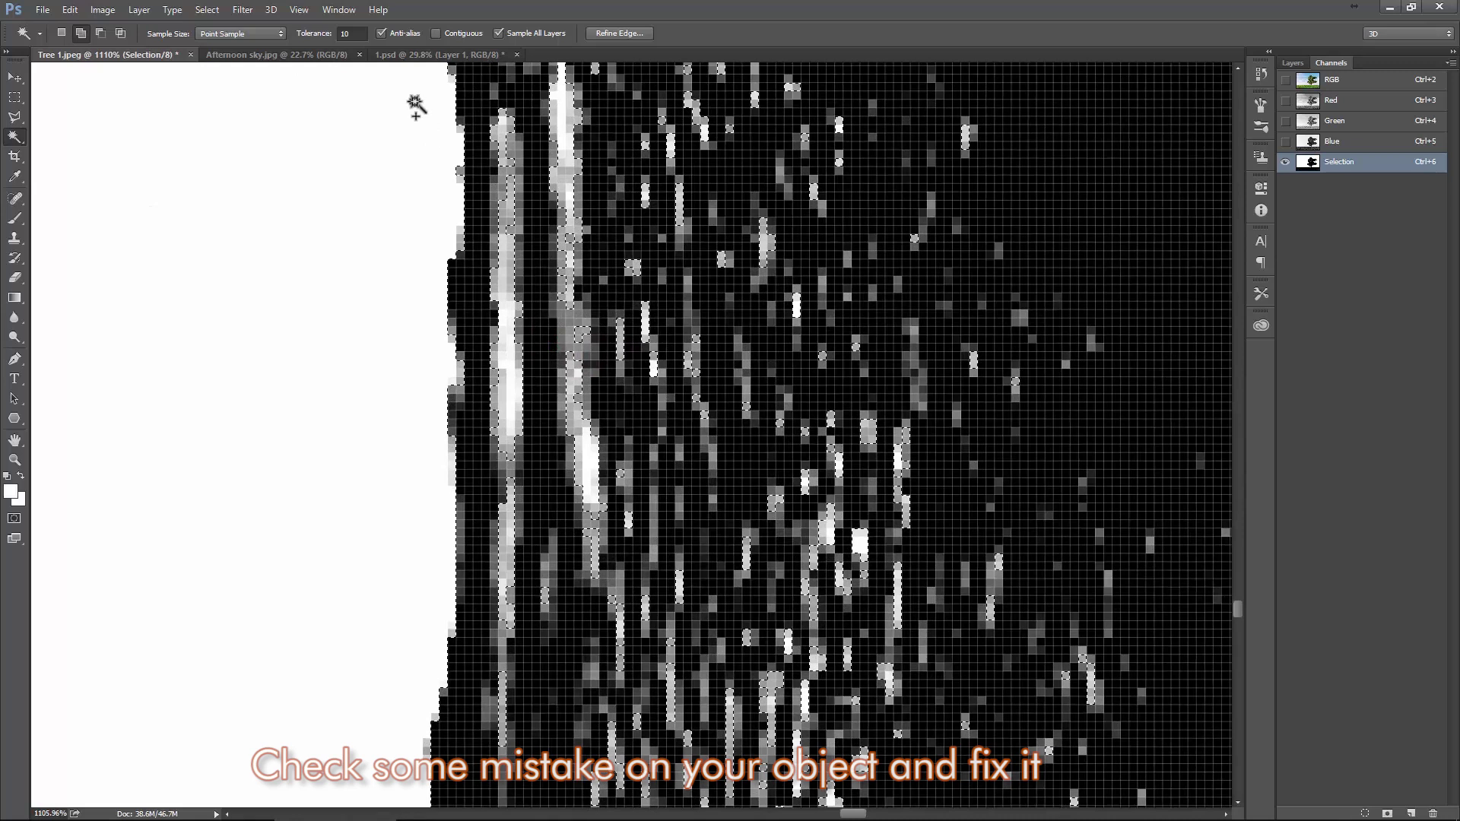
type("15")
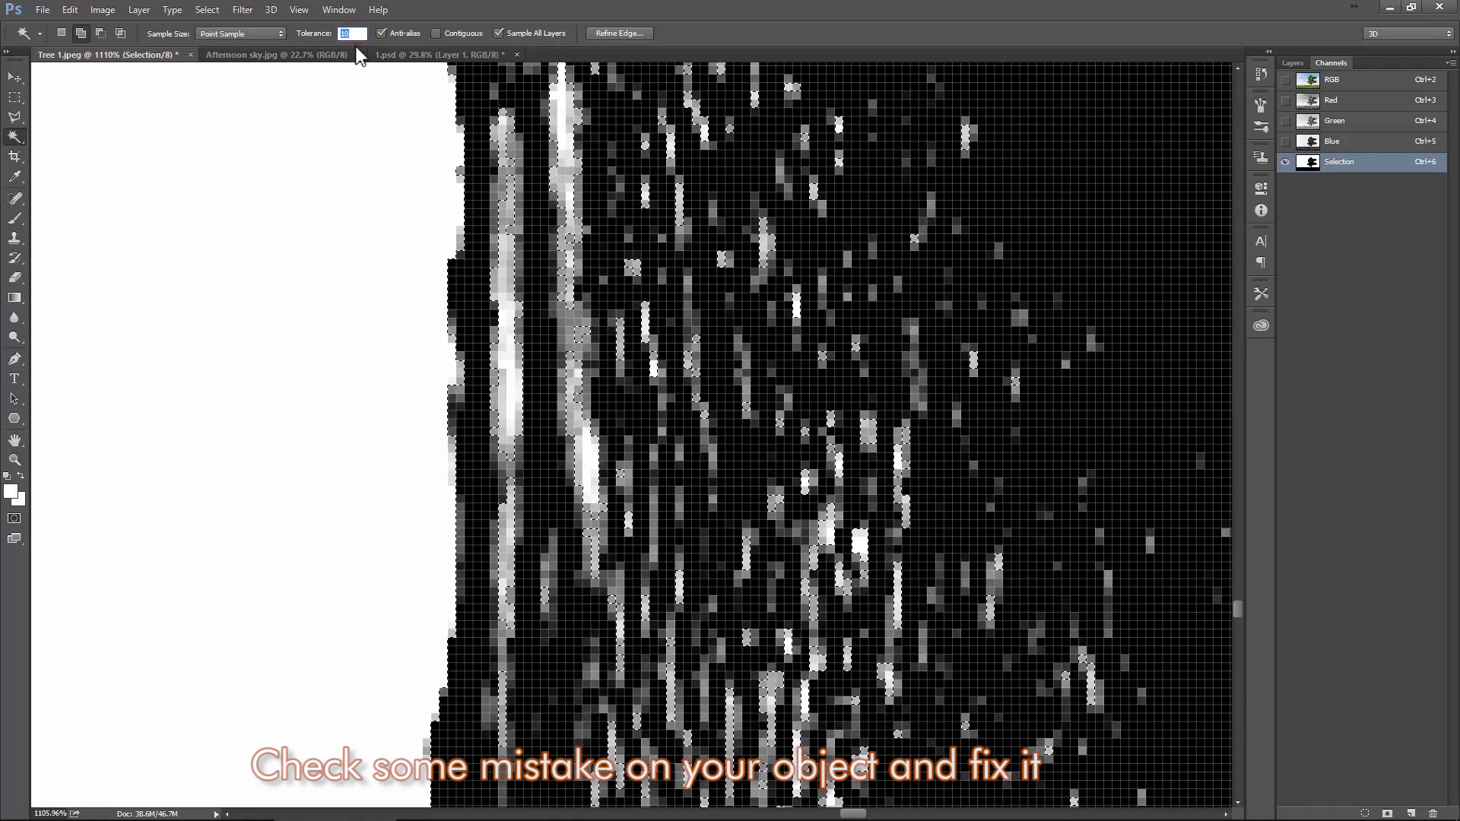
left_click(82, 34)
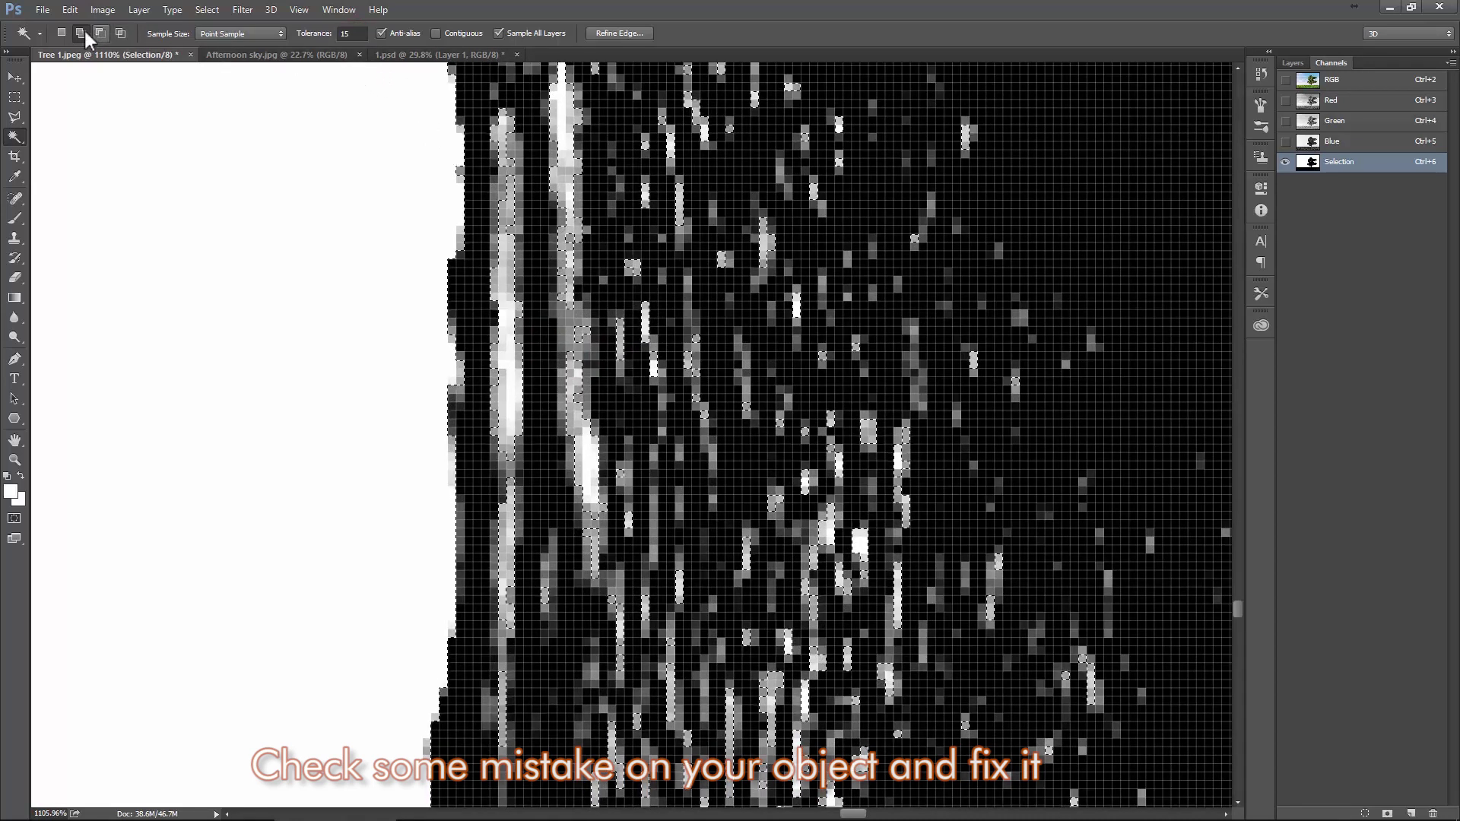
left_click(569, 240)
Step: Set the Magic Wand to subtract mode and zoom out to the full tree silhouette
left_click(100, 33)
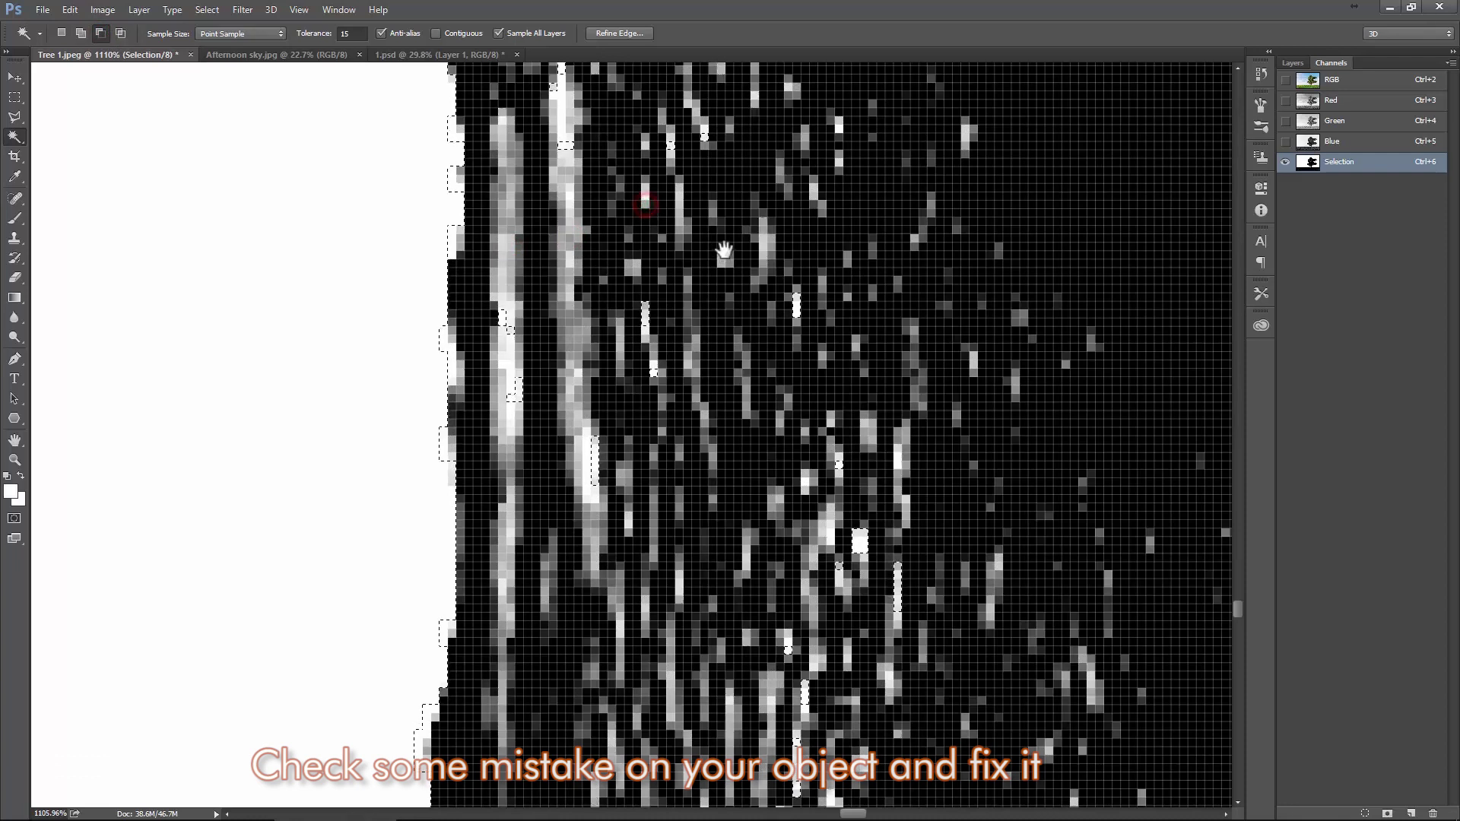
left_click_drag(724, 251, 665, 290)
scroll(873, 457, "down", 7)
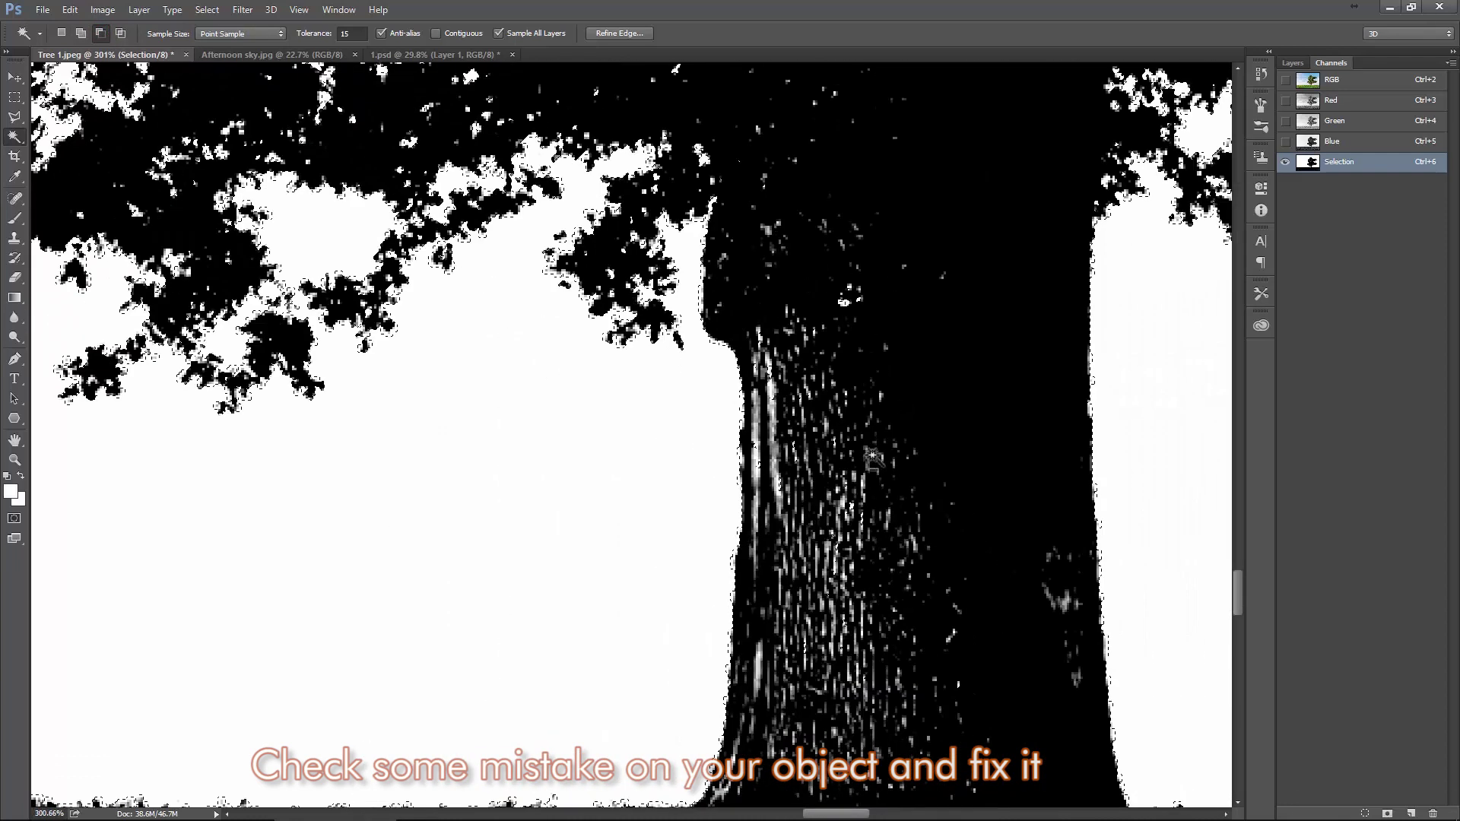
scroll(873, 457, "down", 2)
scroll(867, 456, "down", 3)
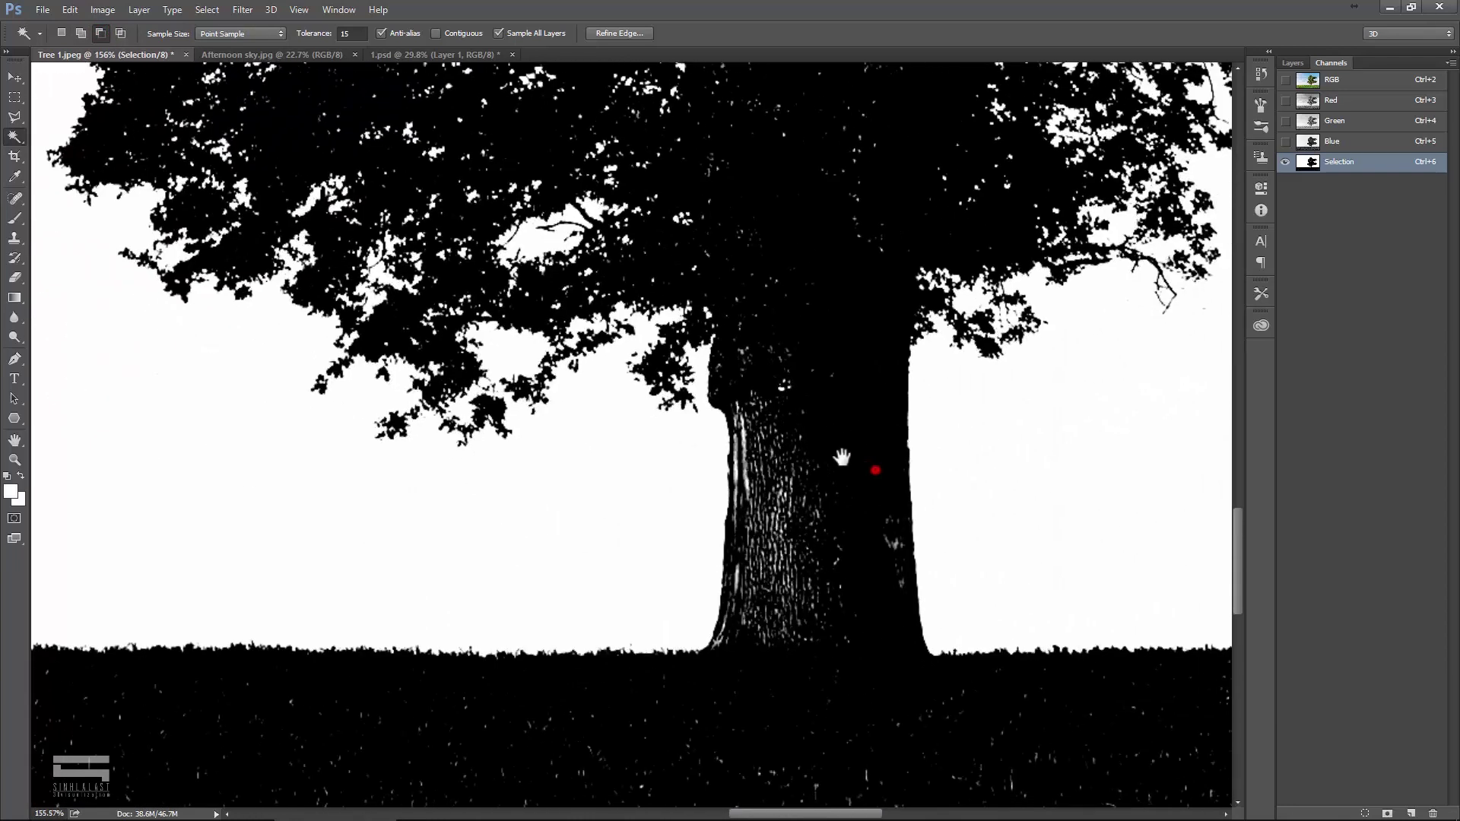
scroll(842, 457, "up", 1)
scroll(842, 457, "up", 3)
scroll(842, 457, "up", 1)
scroll(840, 502, "up", 1)
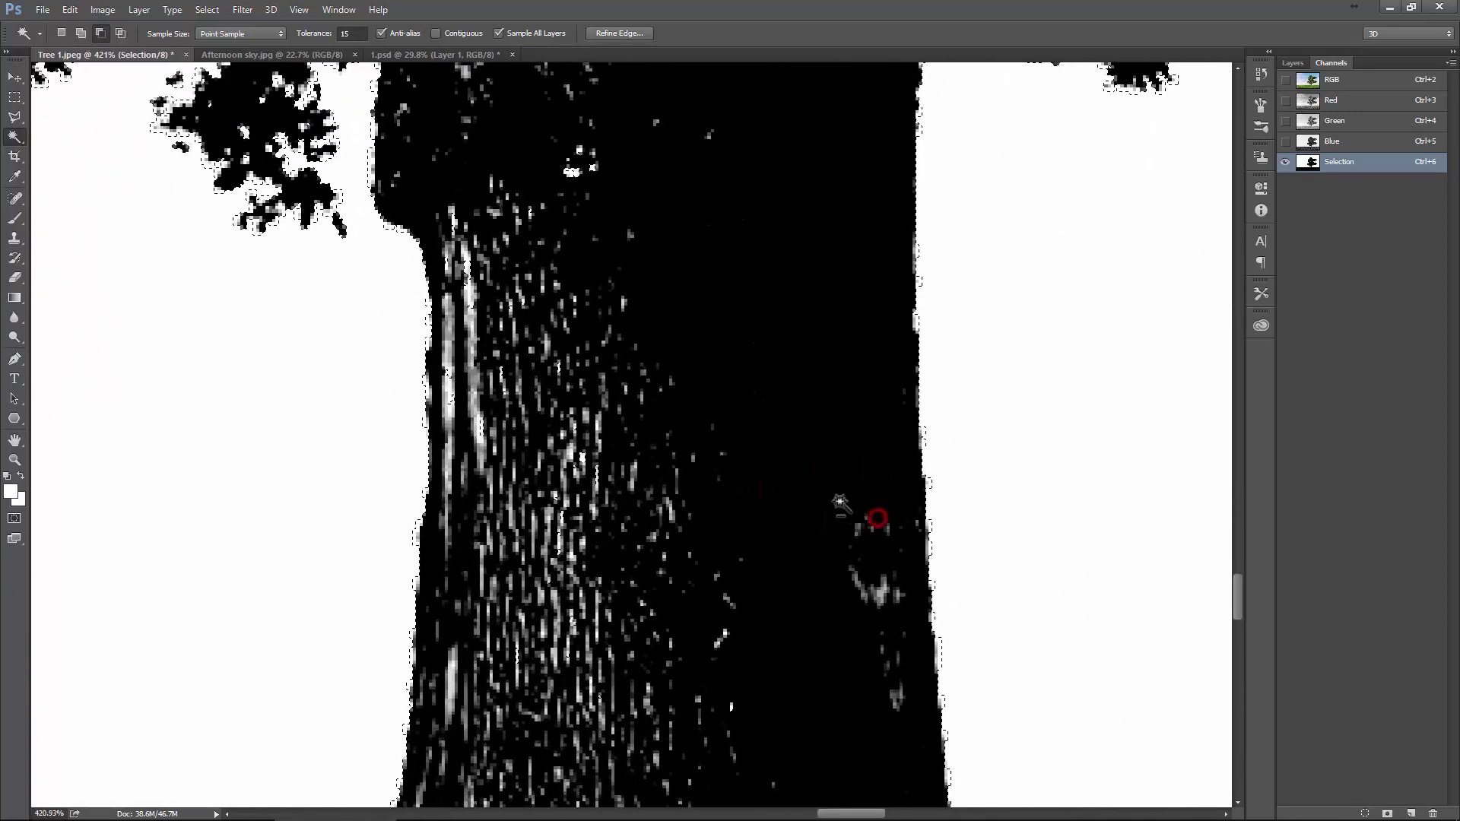
scroll(839, 502, "down", 2)
scroll(837, 496, "down", 2)
scroll(833, 491, "down", 2)
scroll(831, 487, "down", 2)
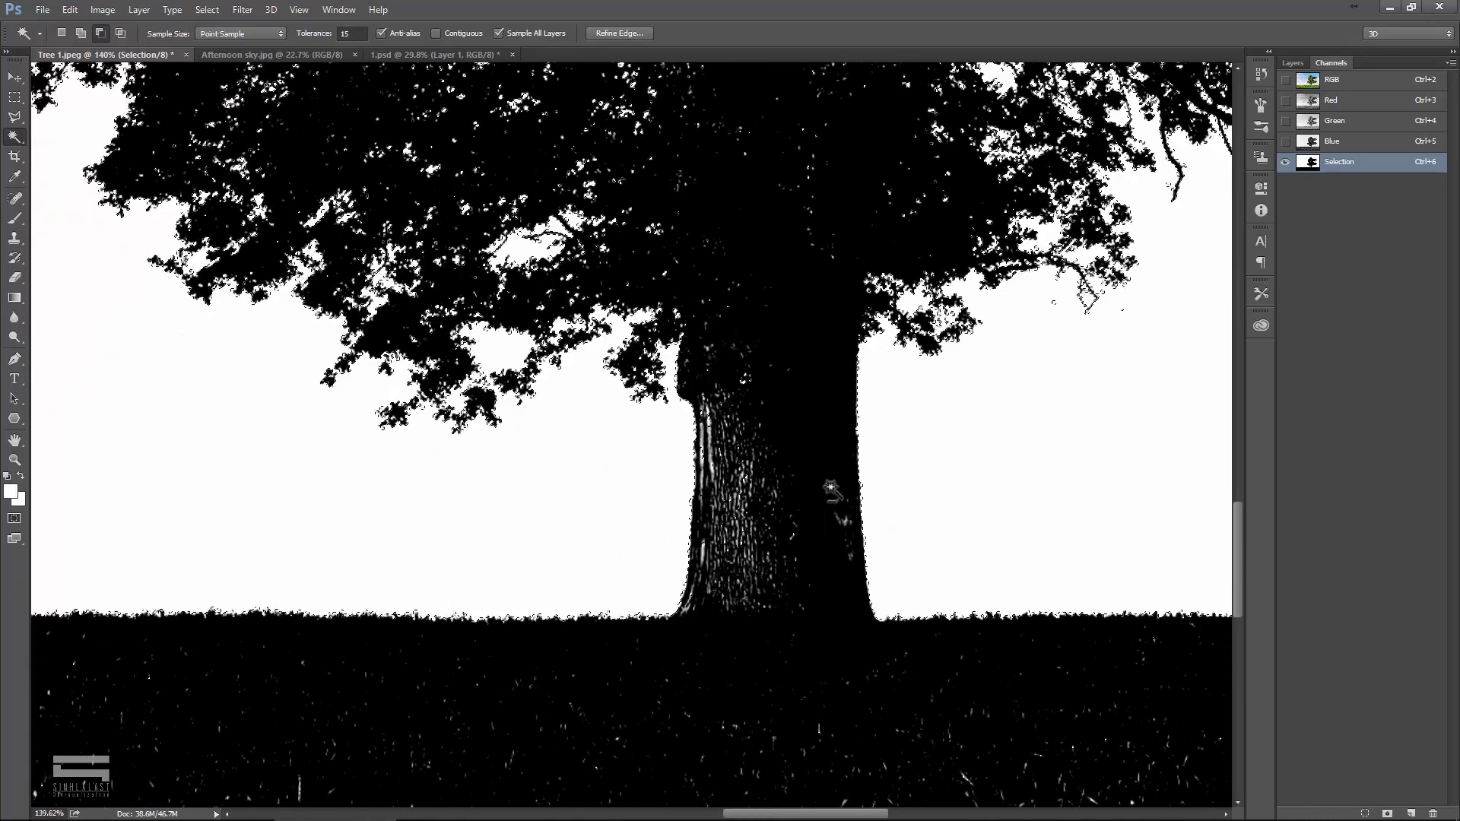
scroll(831, 487, "down", 2)
scroll(845, 475, "down", 1)
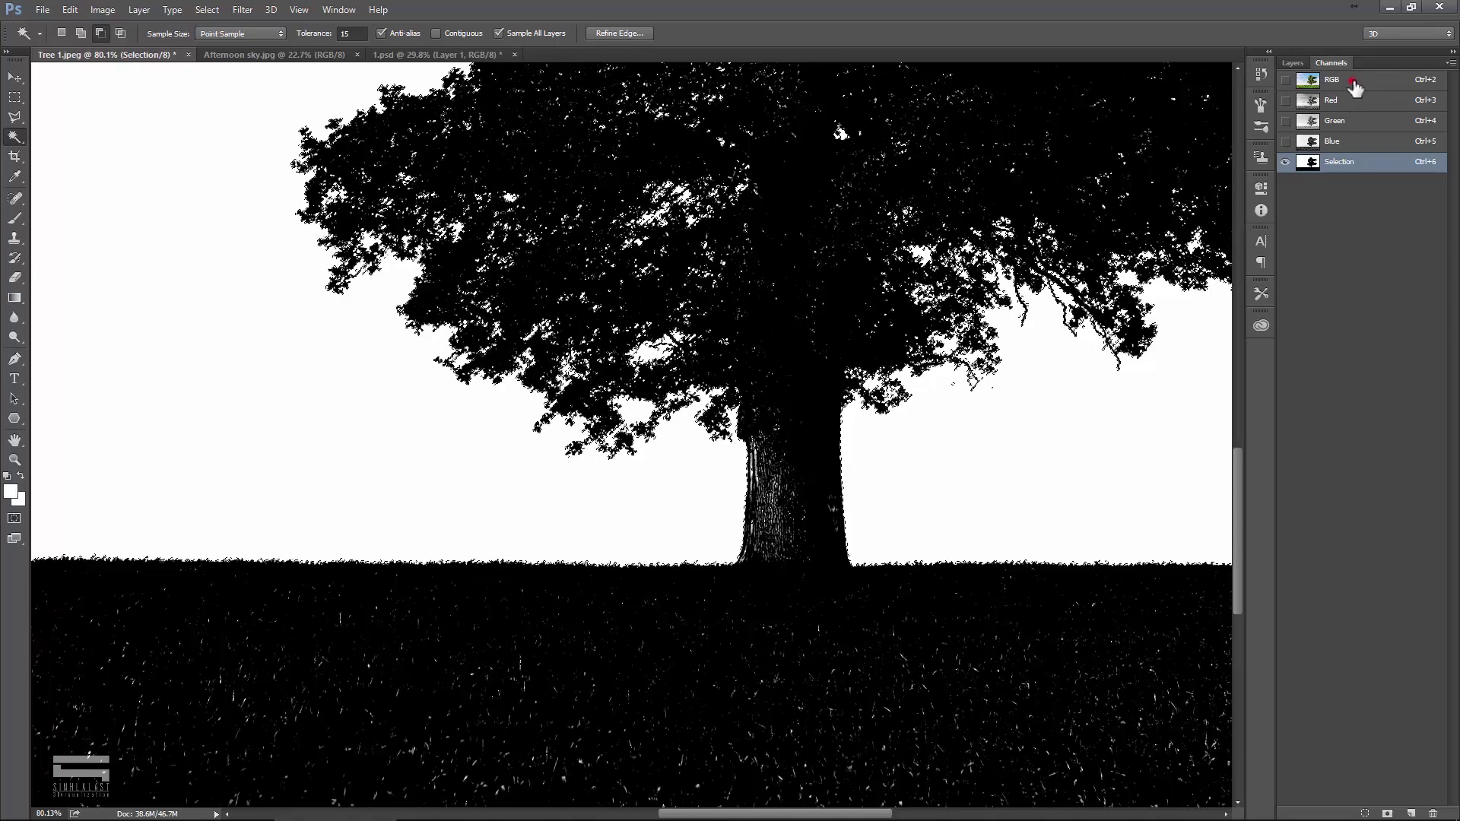
Step: Return to the full-colour RGB view and the Layers panel
left_click(1339, 80)
left_click(1292, 63)
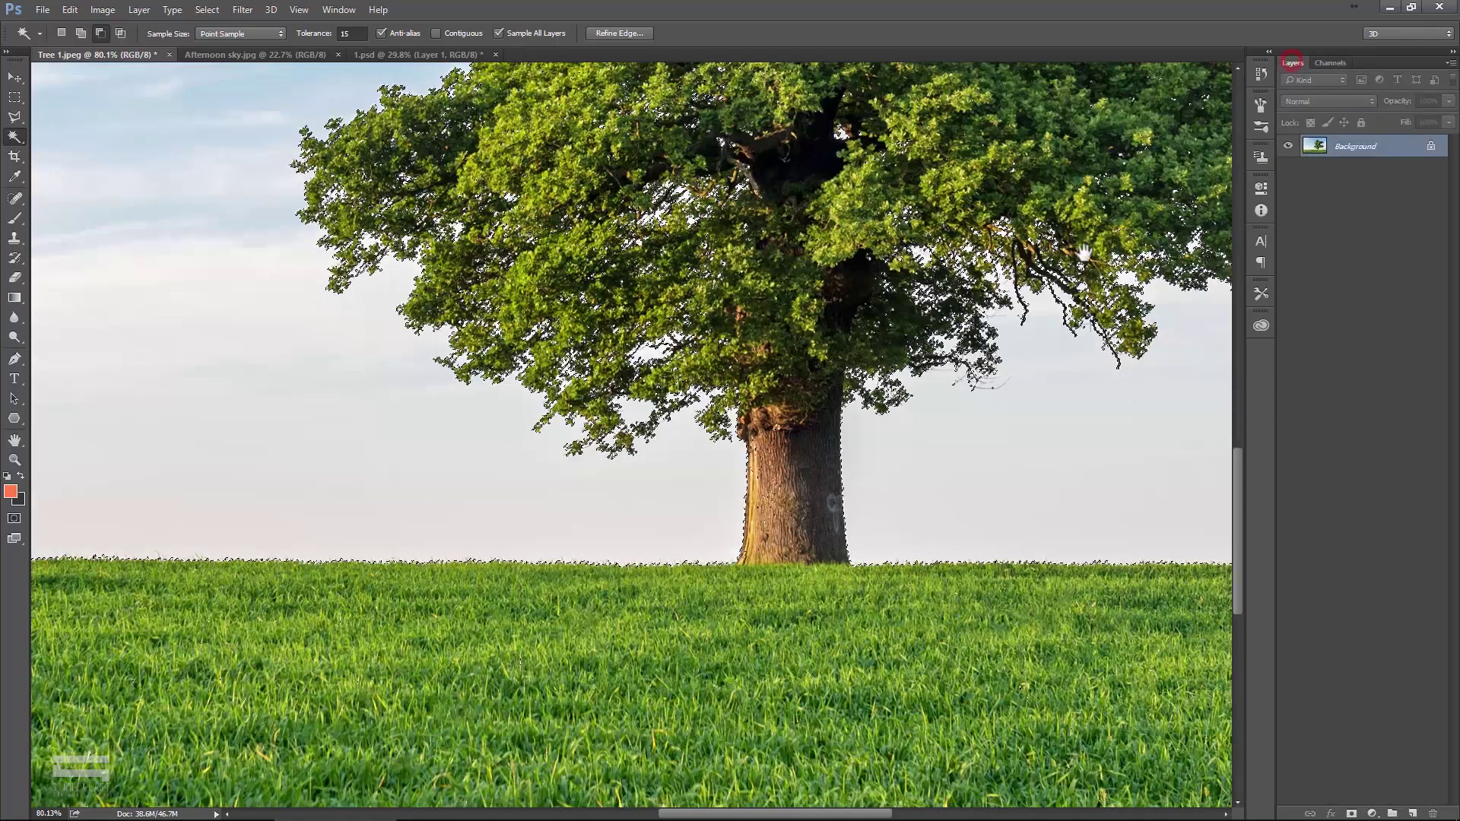
scroll(873, 398, "up", 1)
scroll(837, 392, "up", 3)
scroll(780, 389, "up", 2)
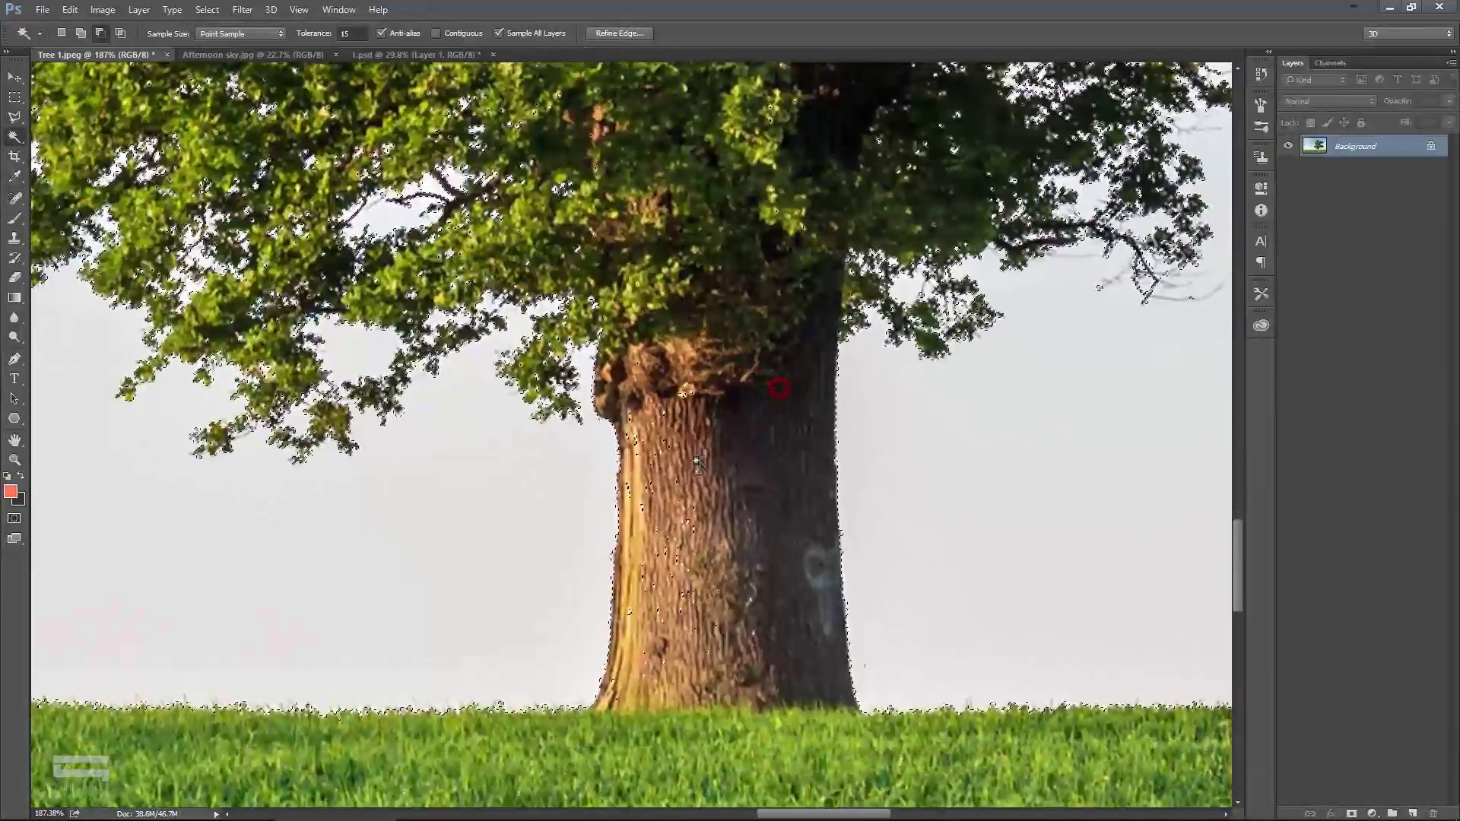
scroll(697, 461, "up", 5)
scroll(723, 472, "up", 1)
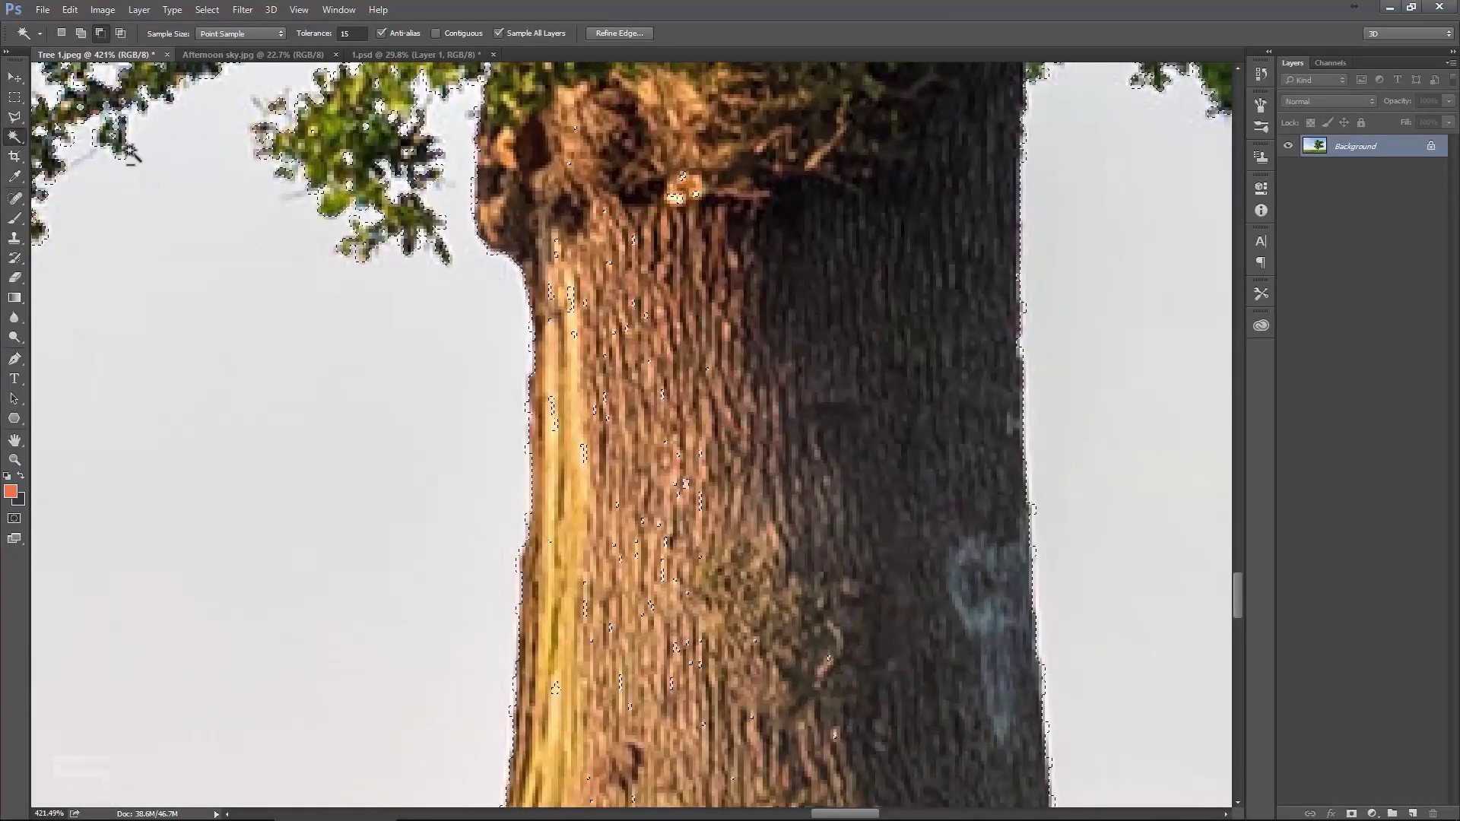
Step: Subtract the specks inside the trunk from the selection with a Rectangular Marquee
left_click(13, 98)
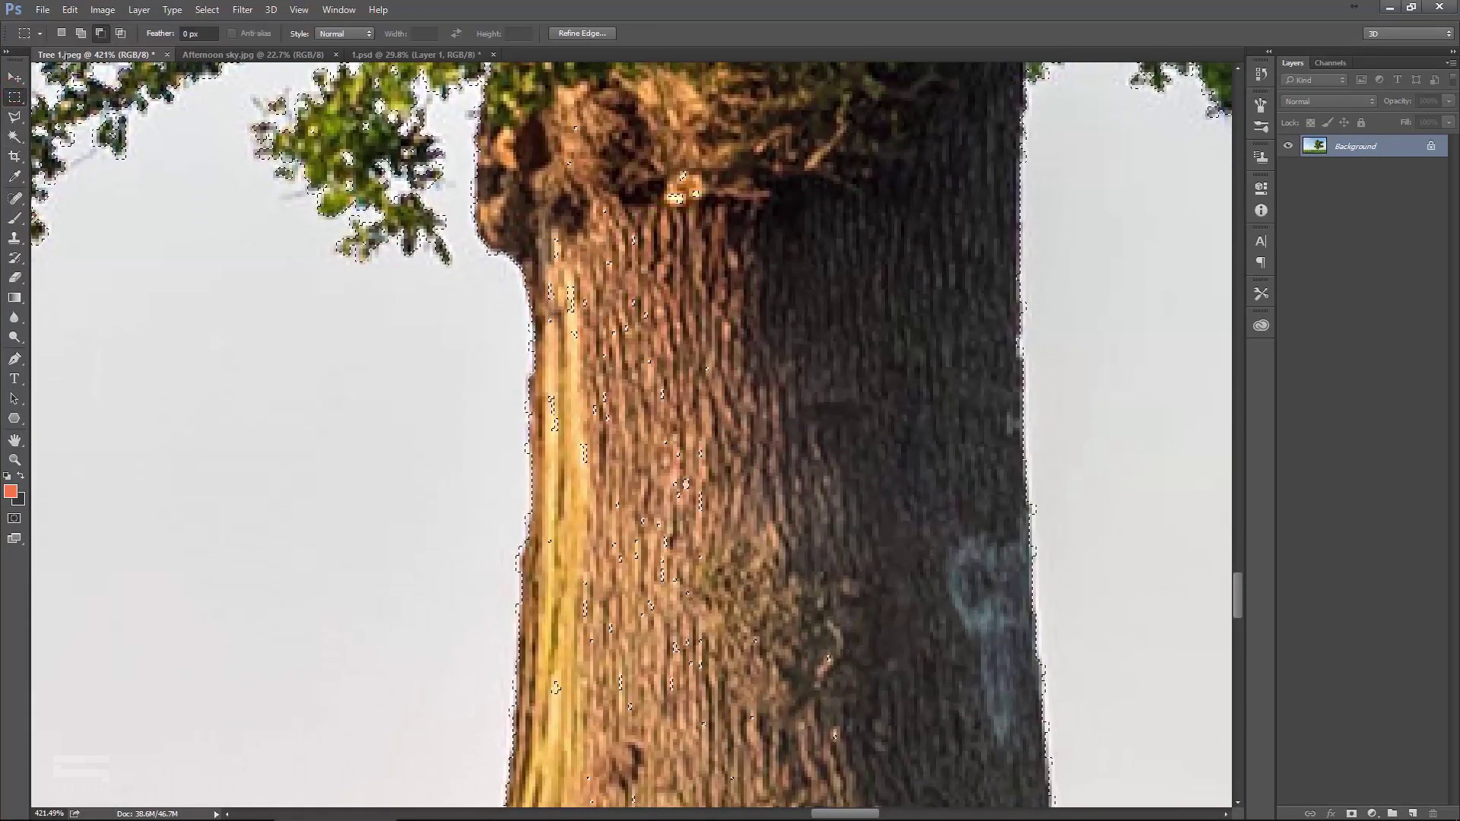
left_click(99, 34)
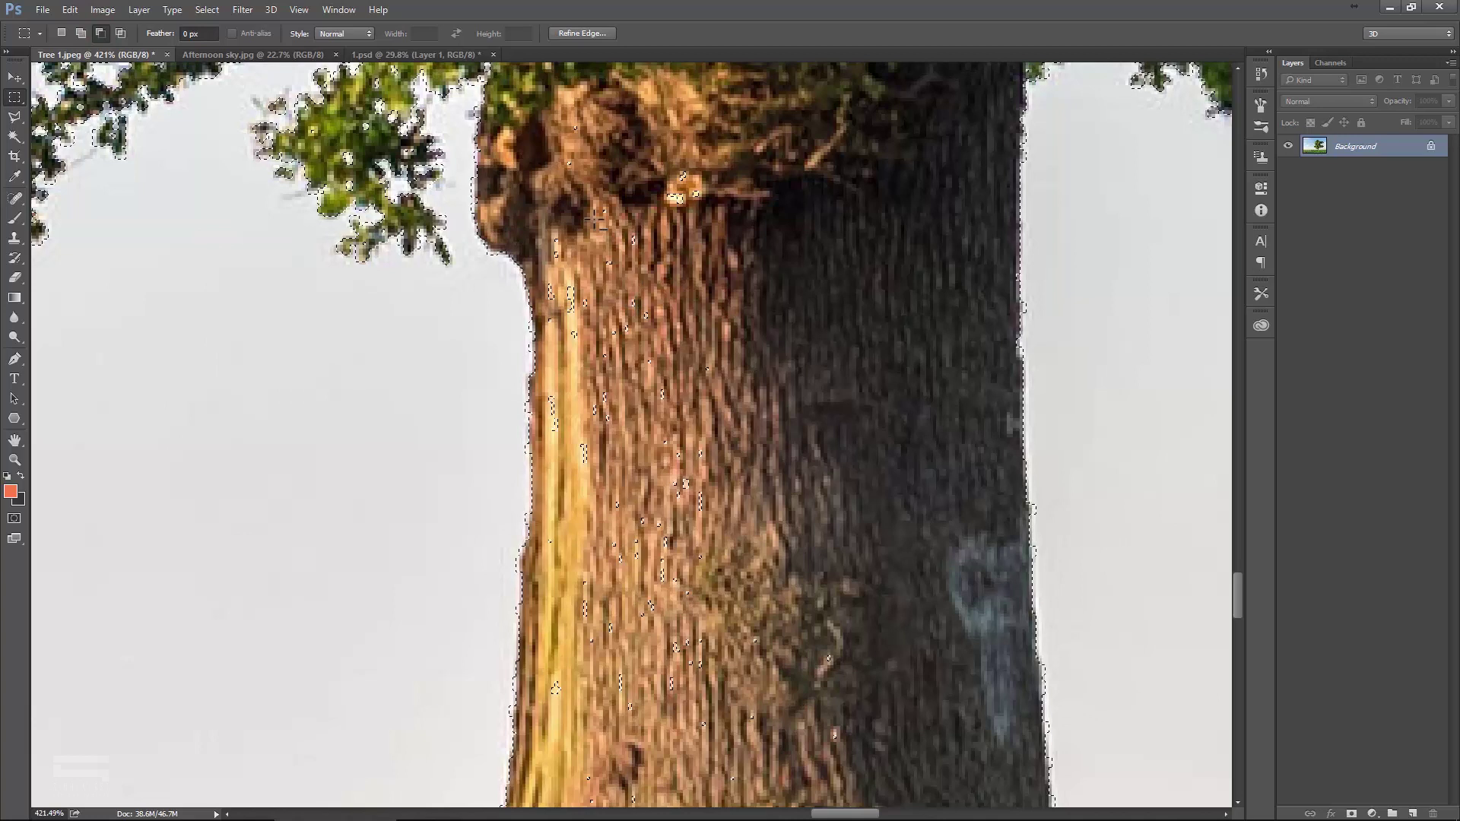
left_click_drag(563, 112, 826, 593)
left_click_drag(654, 572, 655, 572)
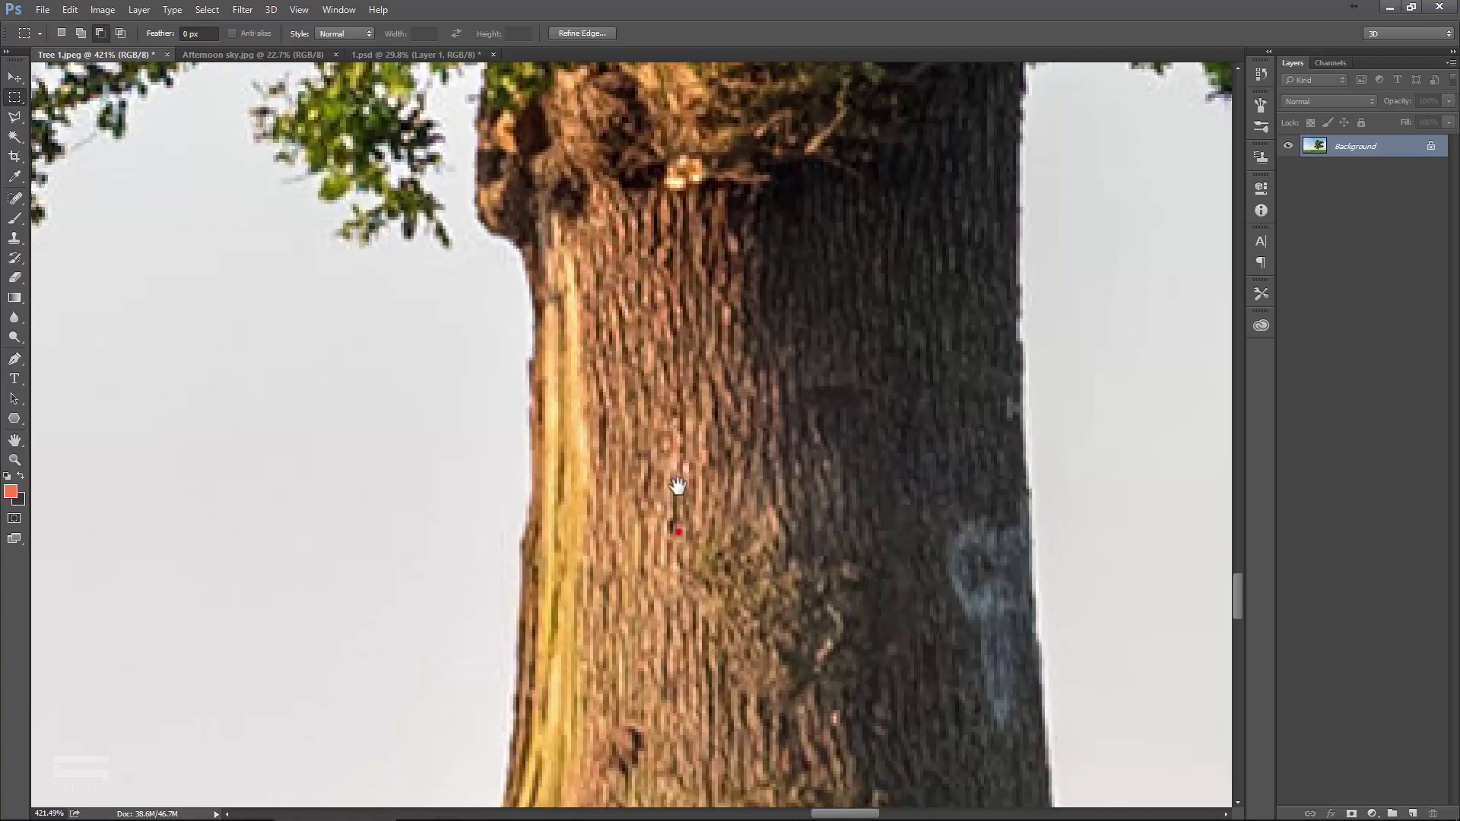
scroll(674, 489, "down", 5)
mouse_move(540, 235)
left_mouse_down()
mouse_move(560, 289)
mouse_move(920, 563)
left_mouse_up()
Step: Test-fill the selected sky with orange to check coverage, then undo the fill
scroll(609, 419, "down", 1)
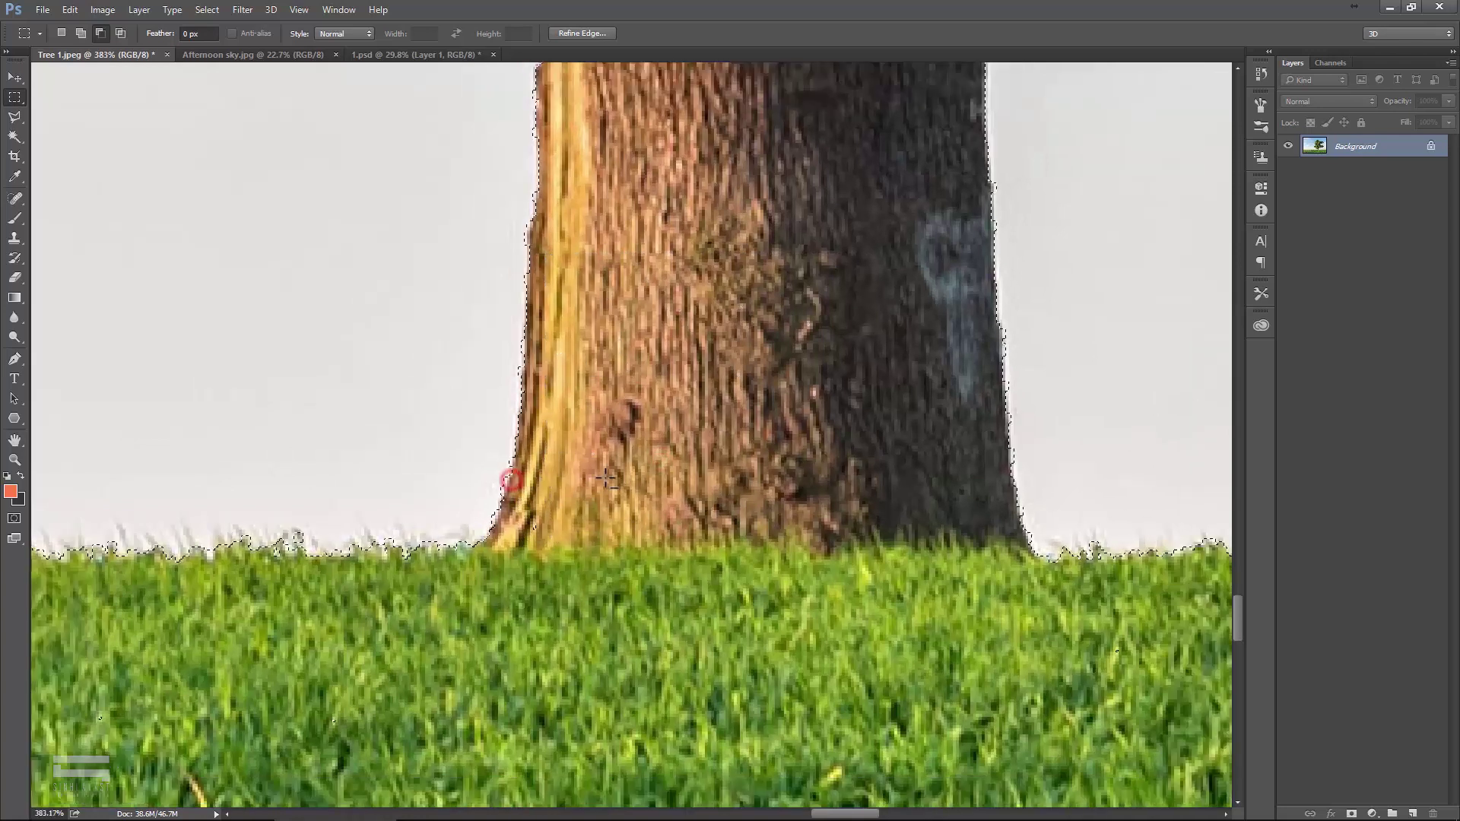
scroll(654, 380, "down", 3)
scroll(696, 352, "down", 2)
scroll(689, 365, "down", 2)
scroll(666, 395, "down", 1)
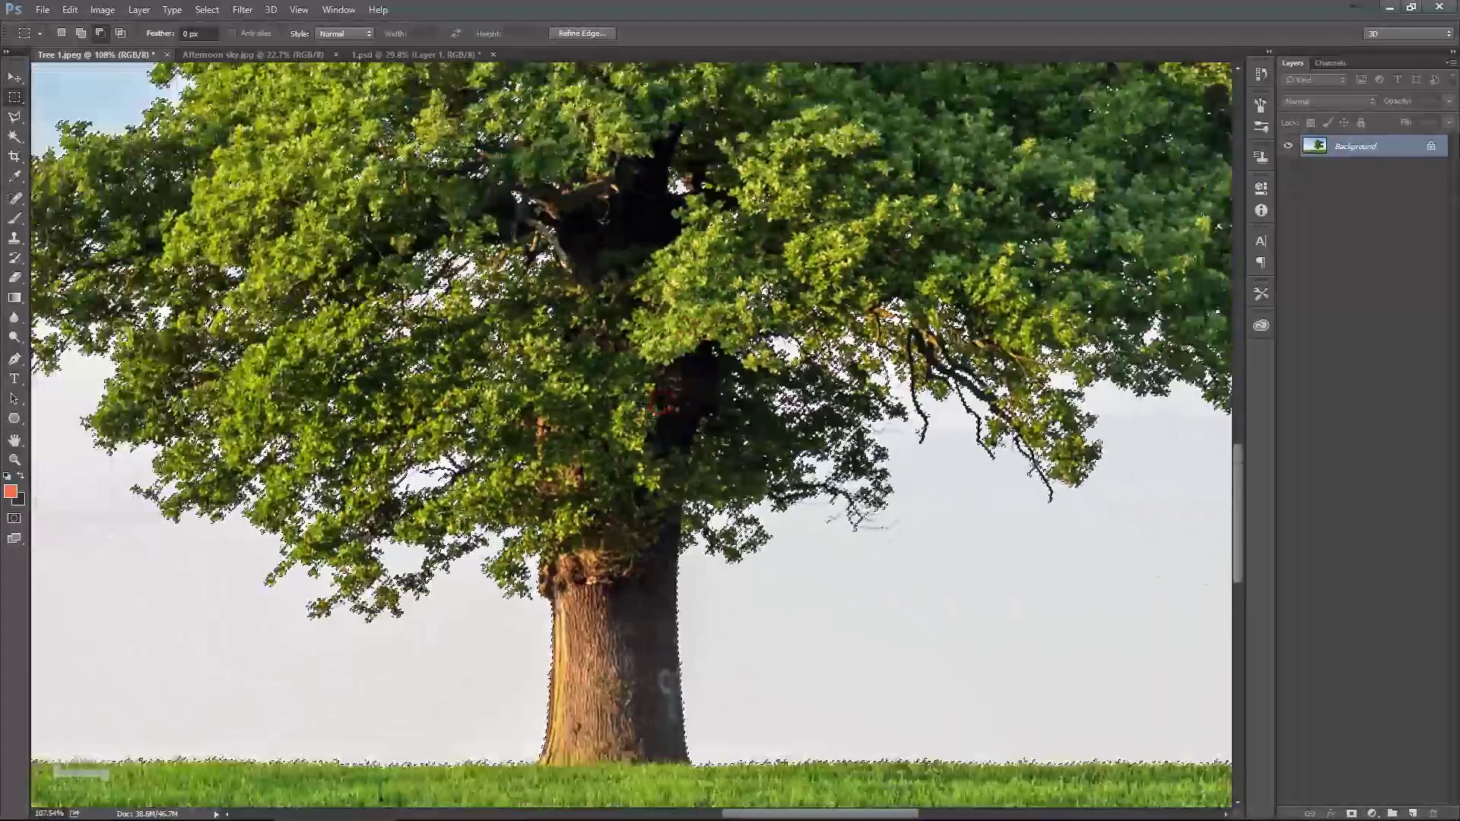
scroll(639, 426, "down", 1)
scroll(612, 459, "down", 1)
scroll(613, 459, "up", 1)
scroll(617, 426, "up", 1)
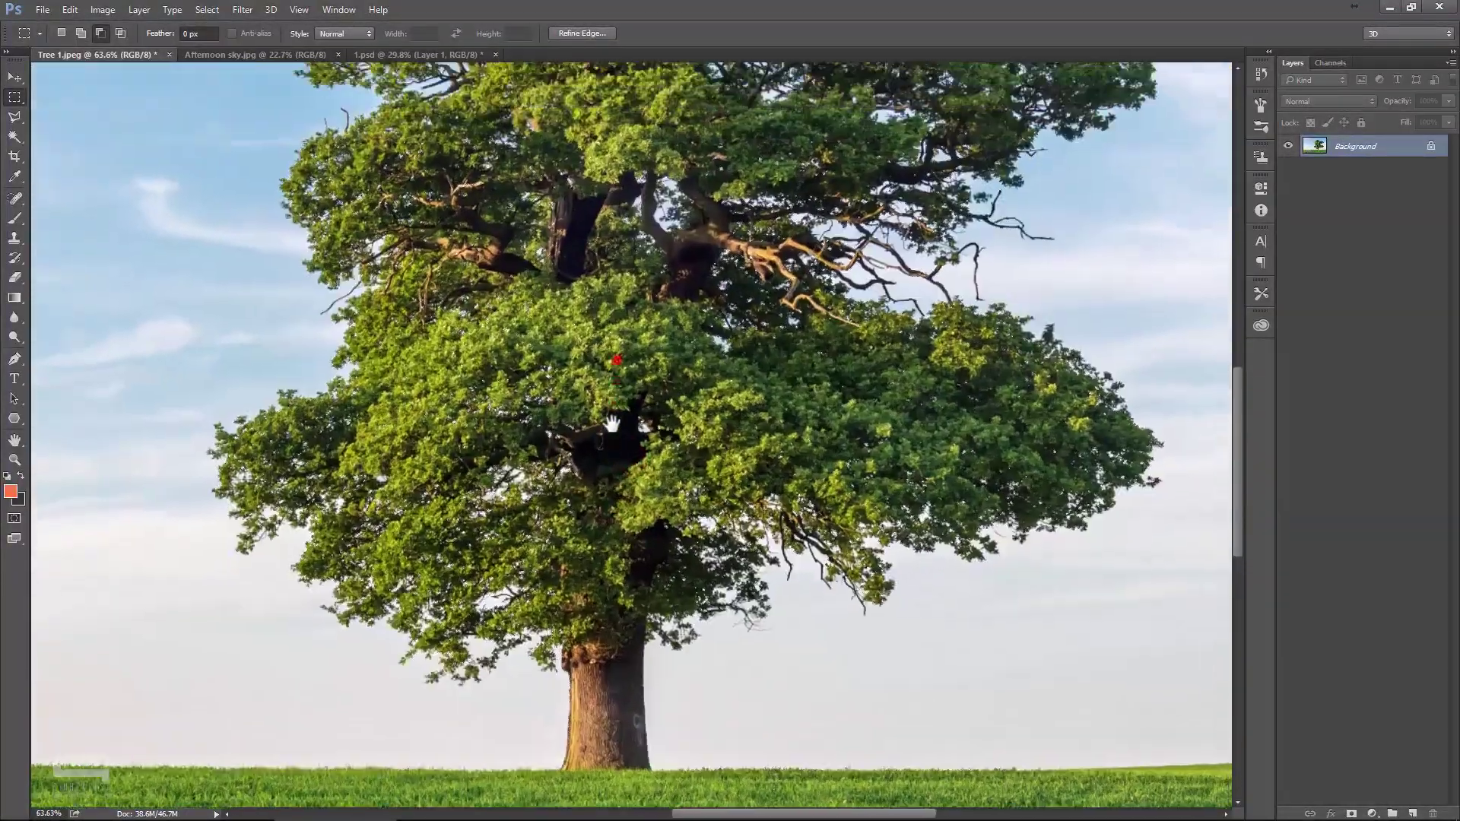
scroll(593, 380, "down", 5)
scroll(578, 350, "down", 1)
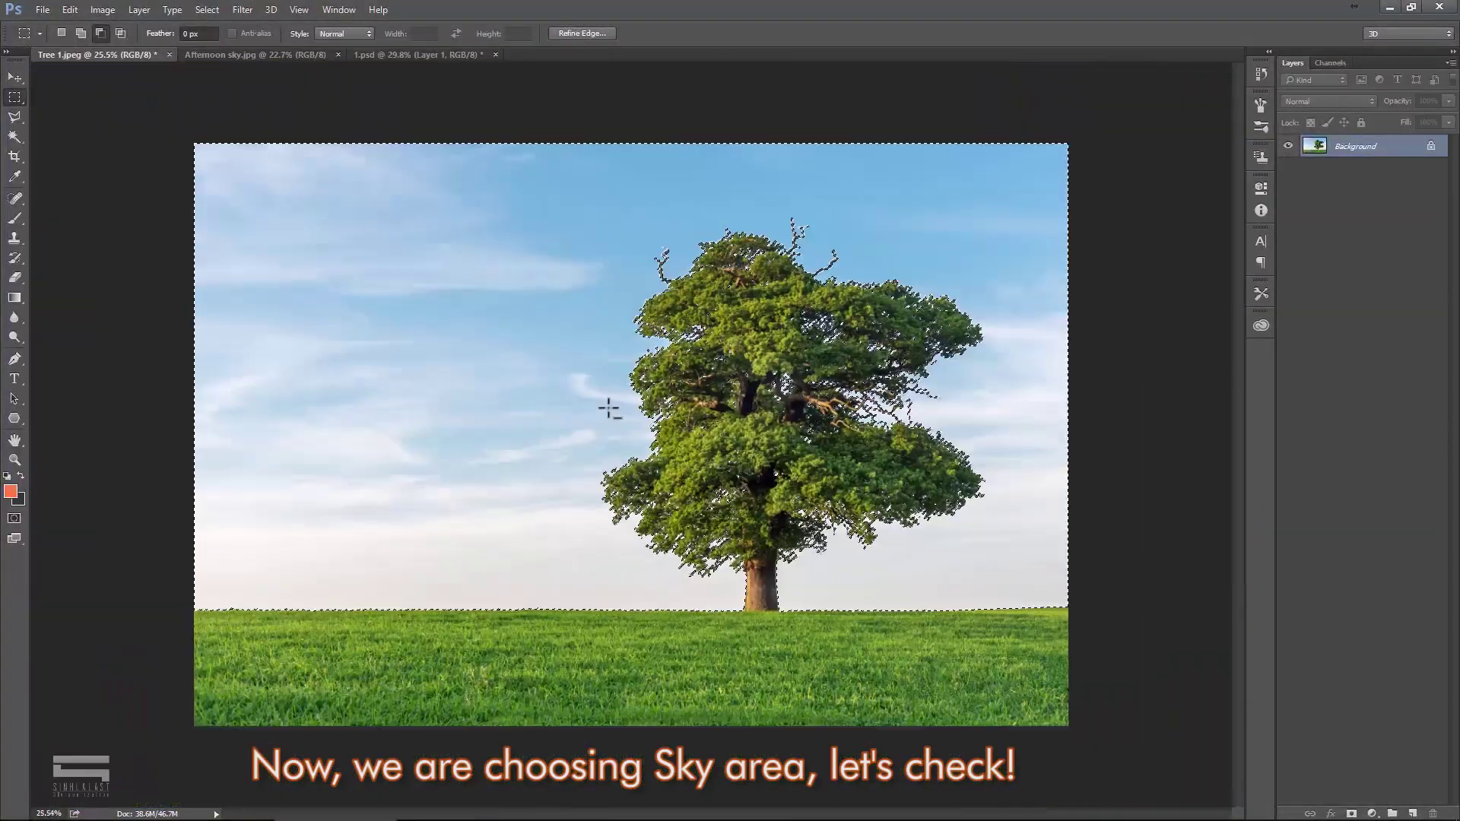
scroll(567, 327, "up", 1)
scroll(567, 327, "up", 1)
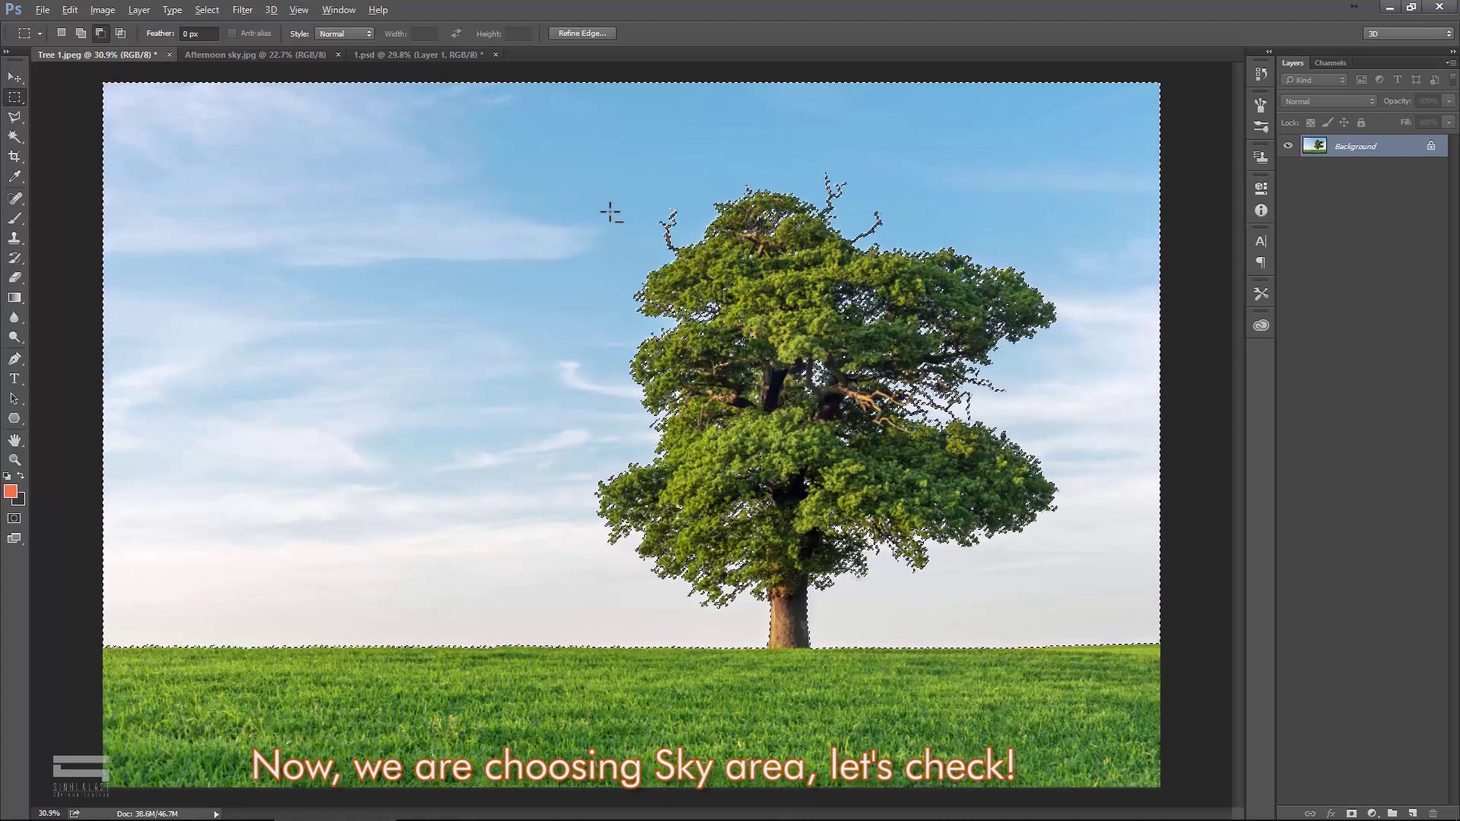
key("alt+BackSpace")
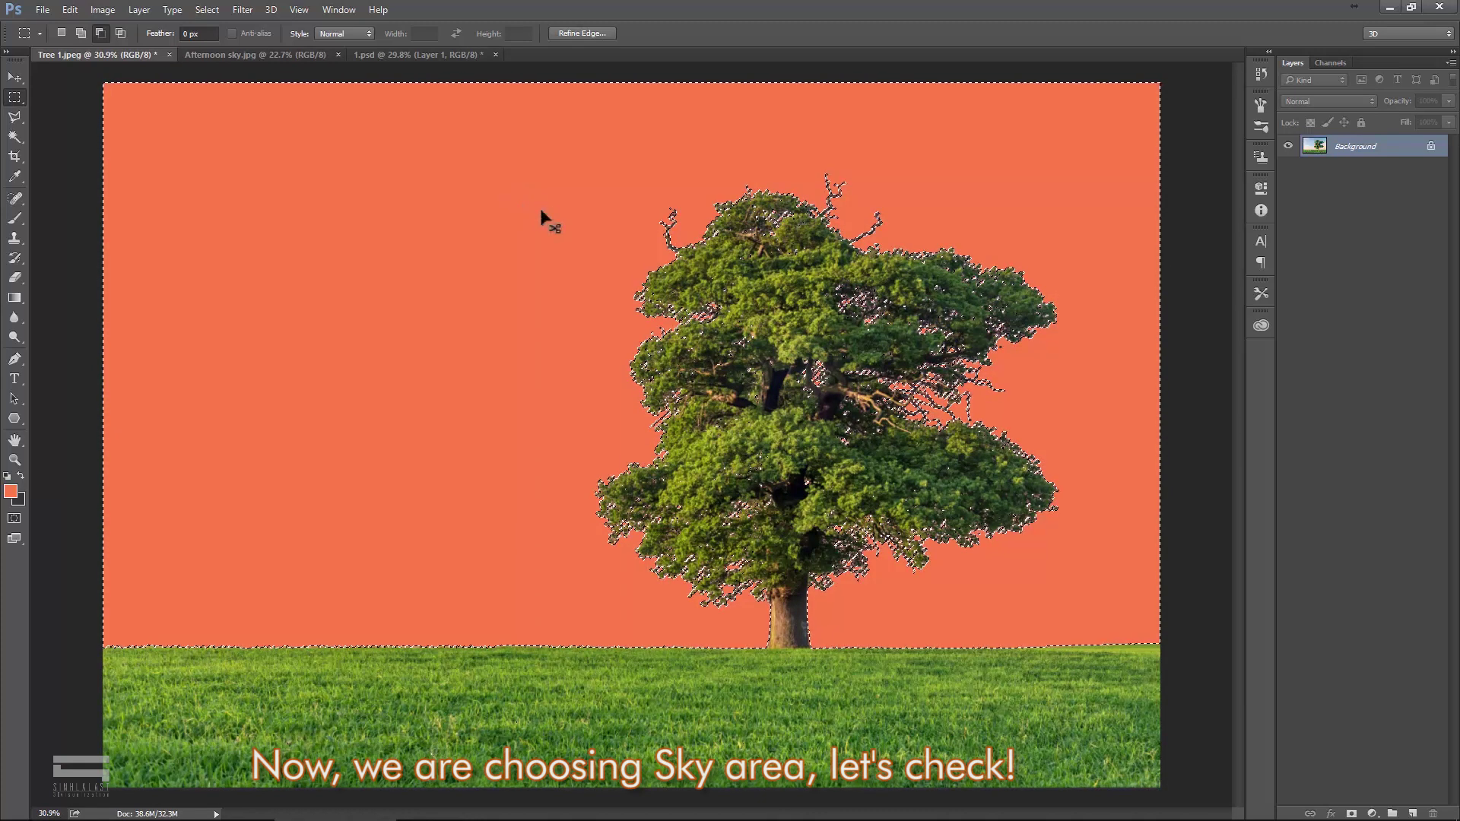
key("ctrl+z")
Step: Invert the selection to the tree and grass, test-fill it orange, and undo
left_click(207, 9)
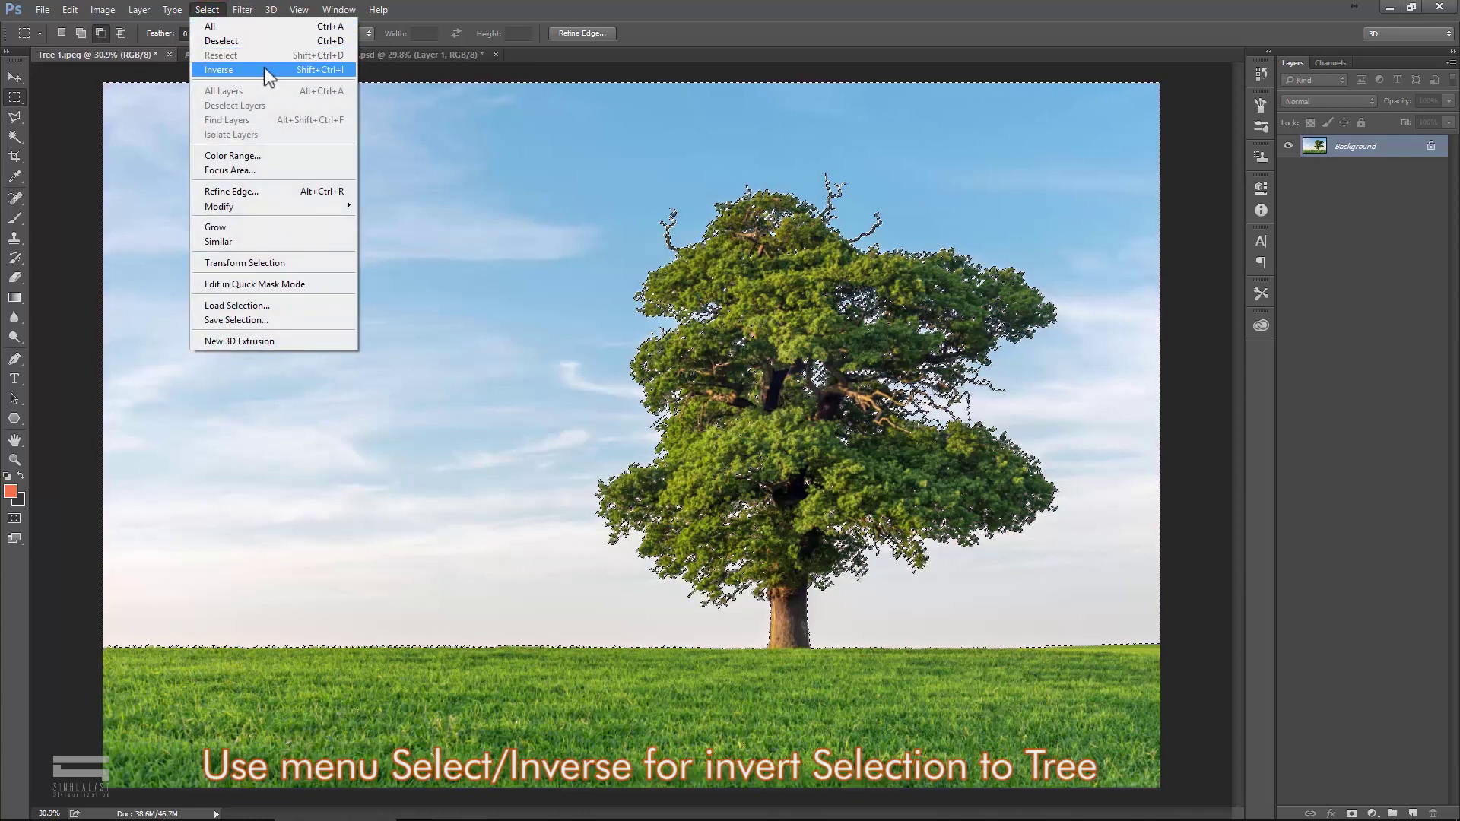
left_click(263, 67)
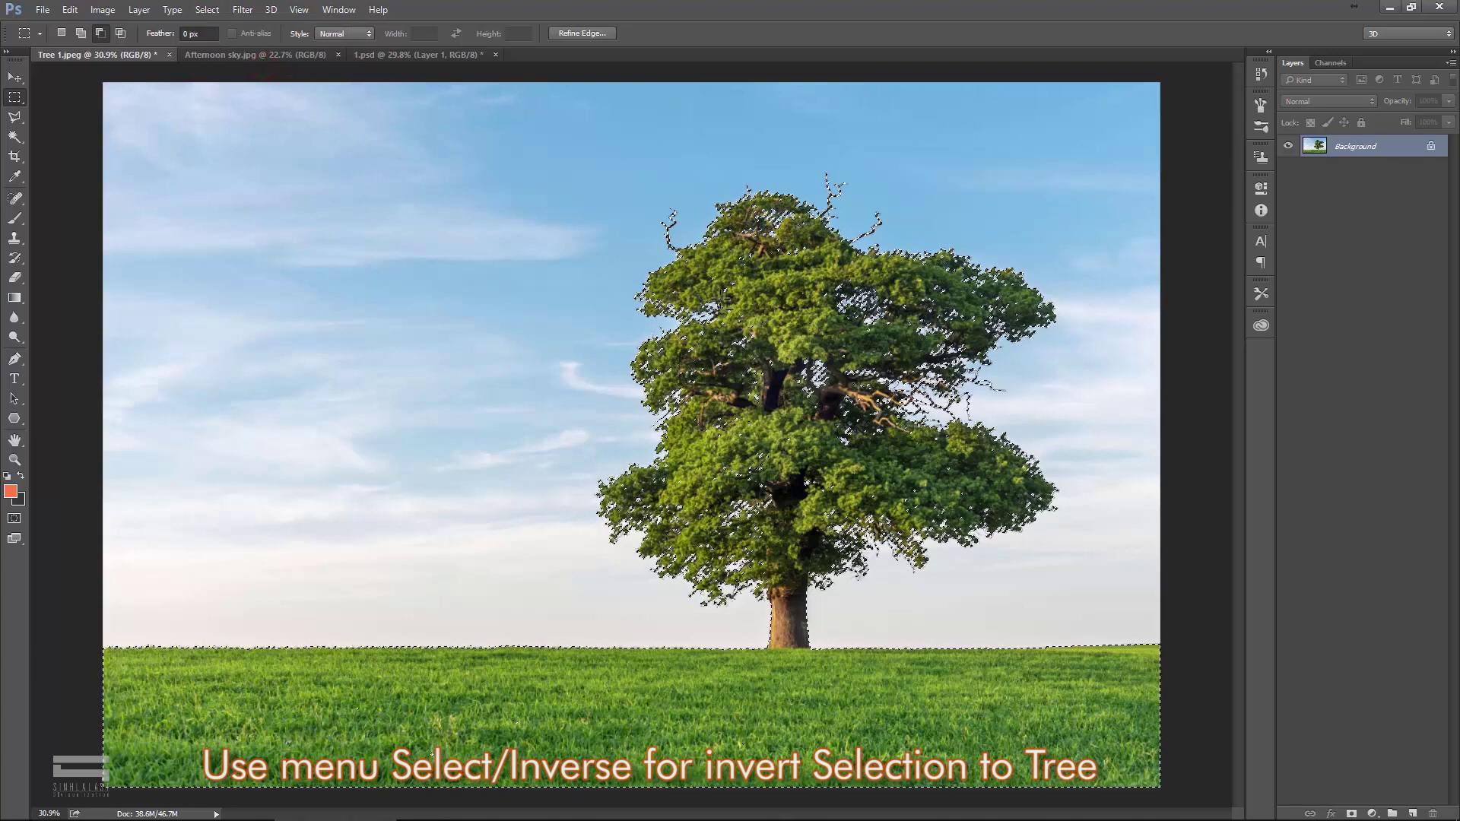
key("alt+BackSpace")
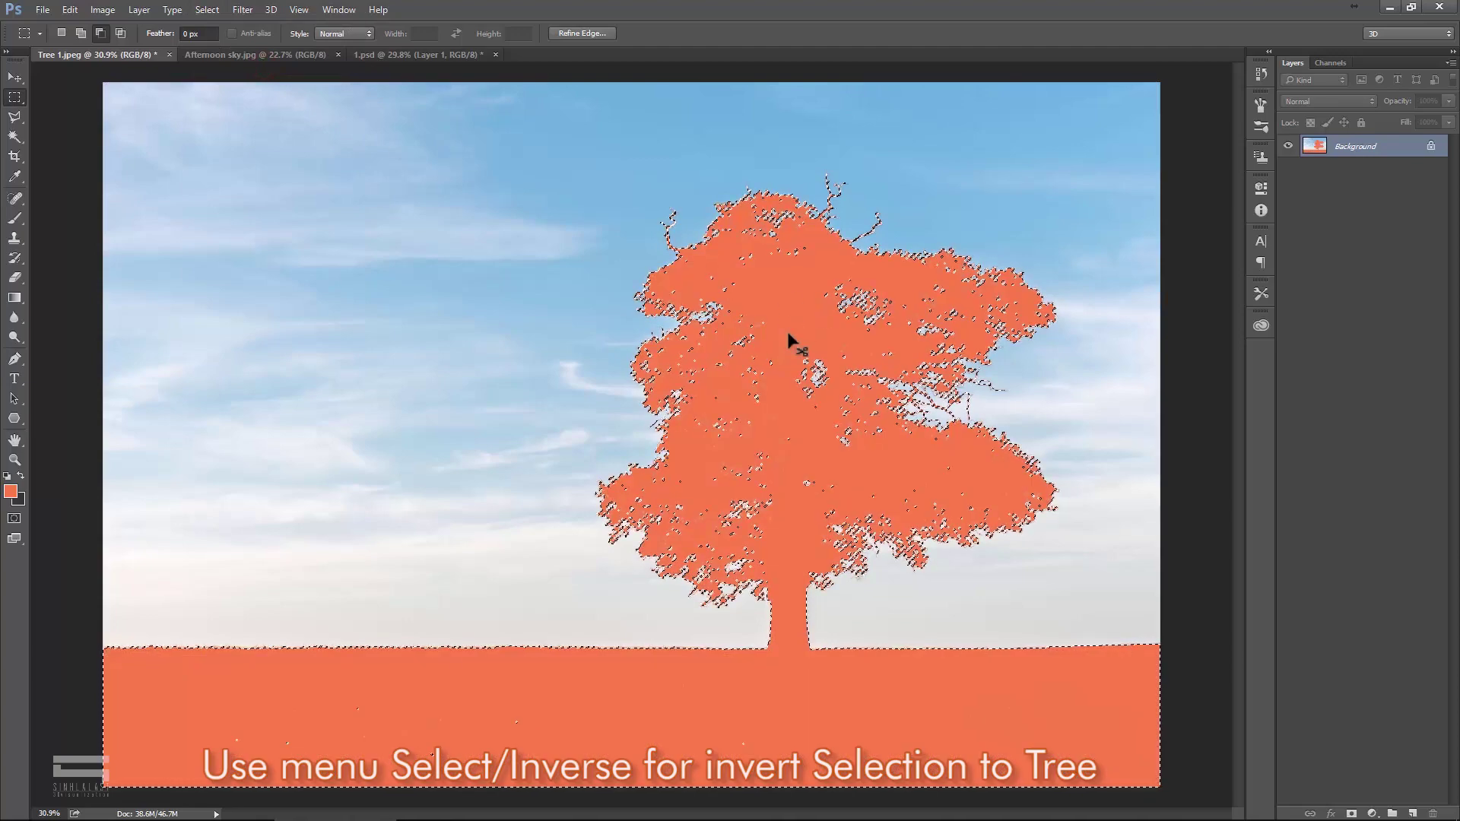
key("ctrl+z")
scroll(791, 327, "up", 3)
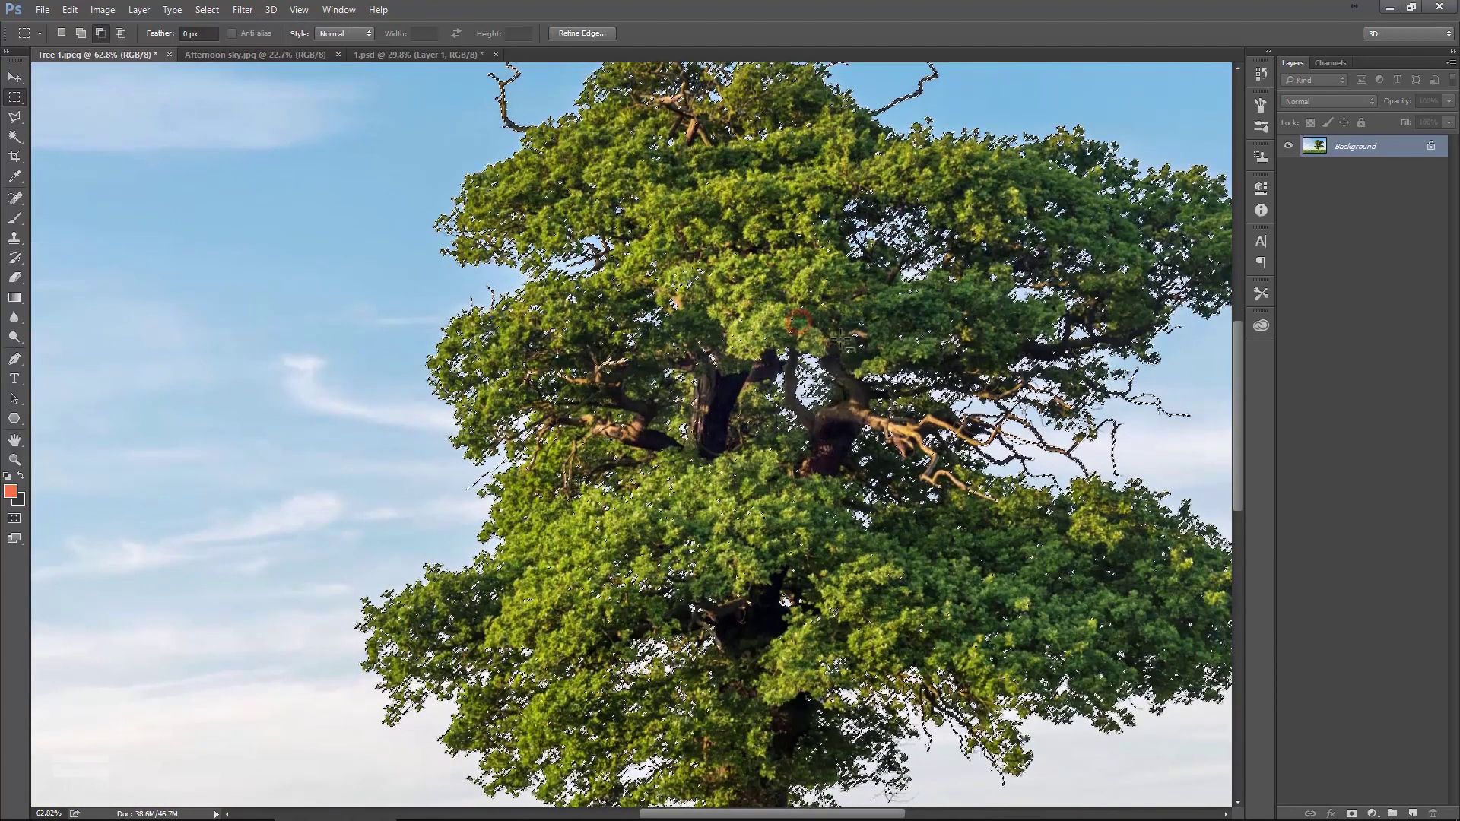
scroll(834, 327, "down", 1)
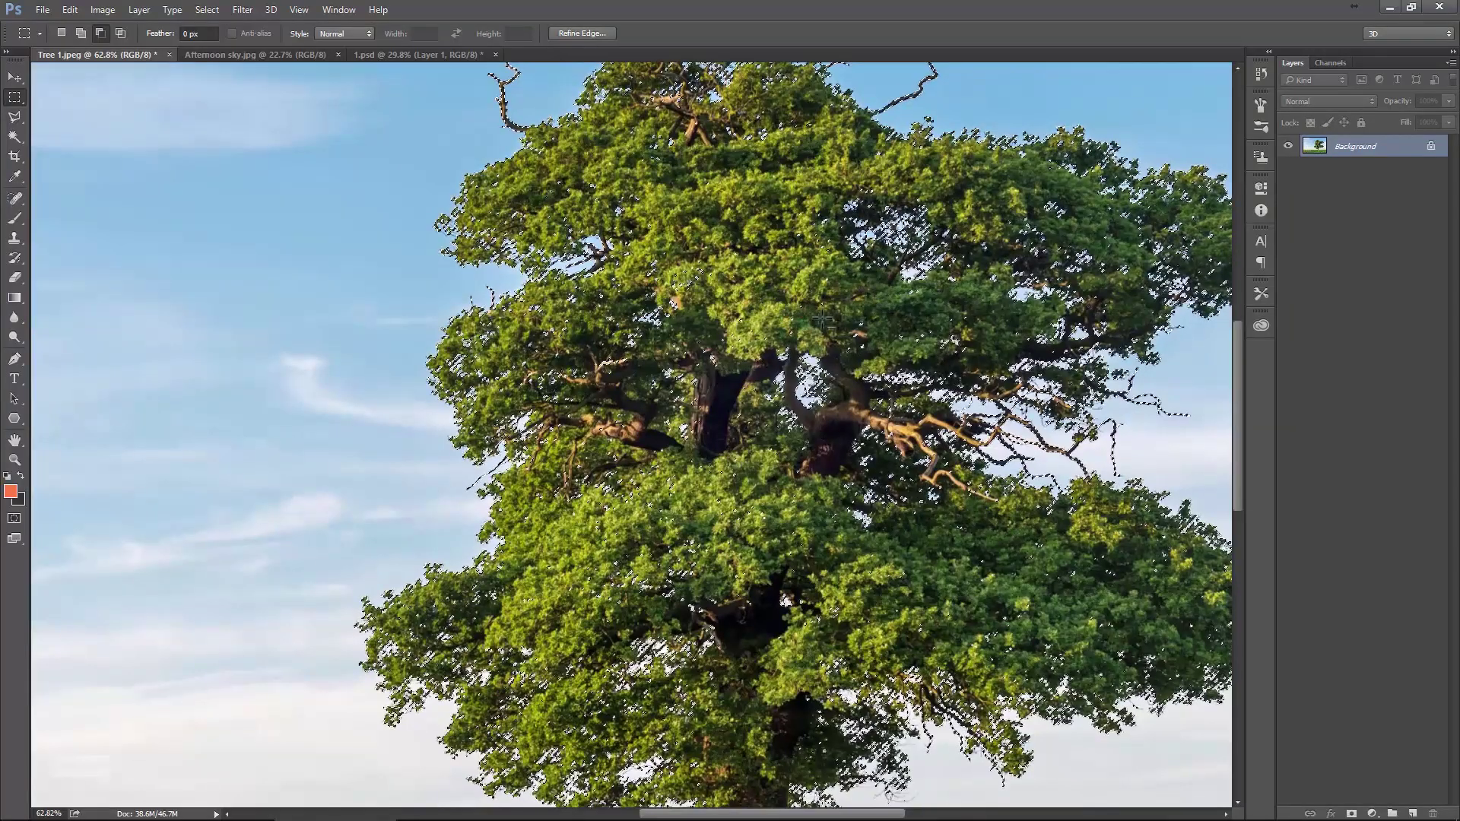
scroll(875, 281, "up", 2)
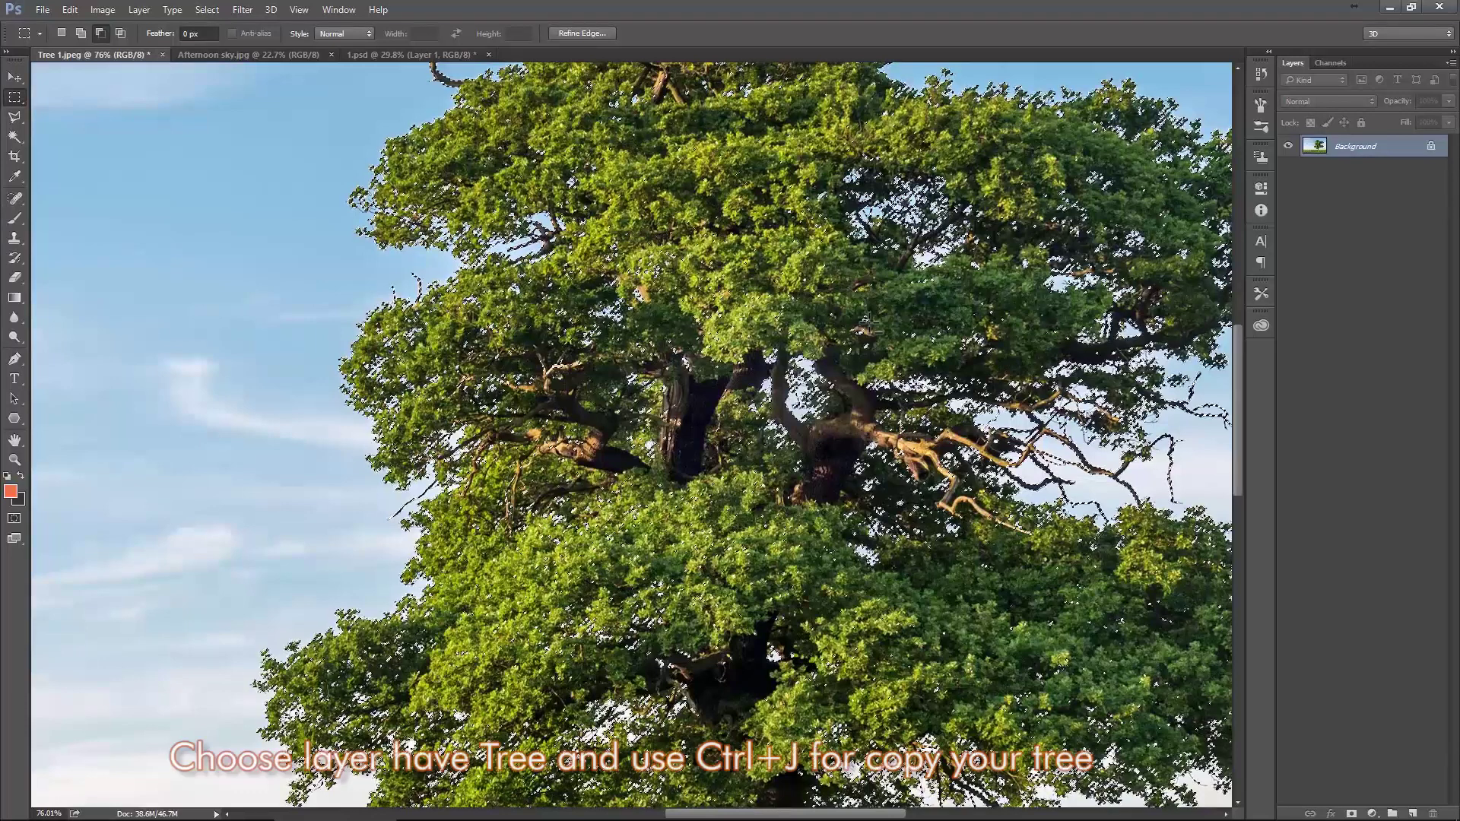
Step: Copy the selected tree and grass onto a new layer named 'Tree copy'
key("ctrl+j")
scroll(847, 288, "down", 6)
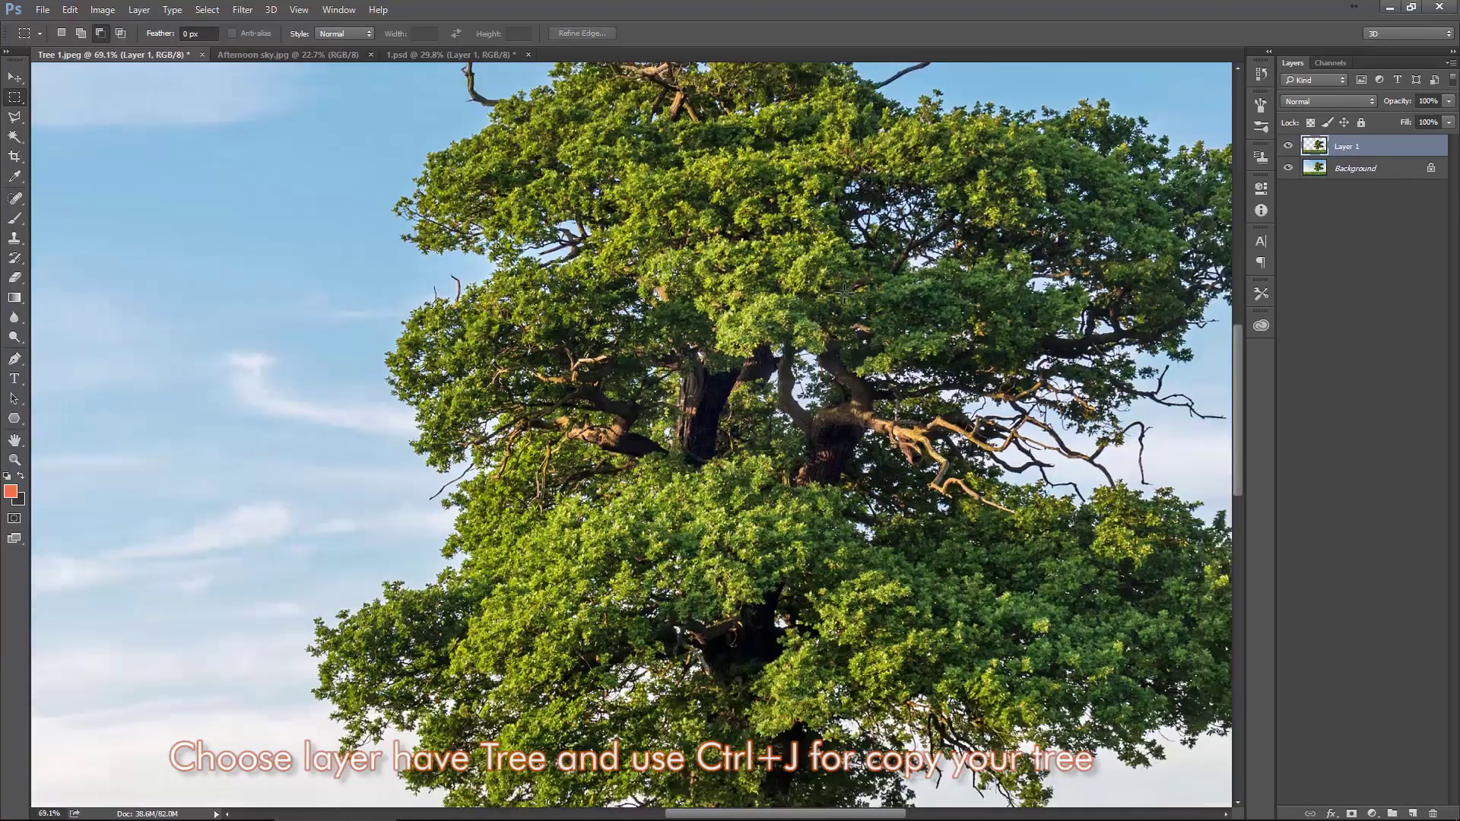
key("v")
type("Tree cop")
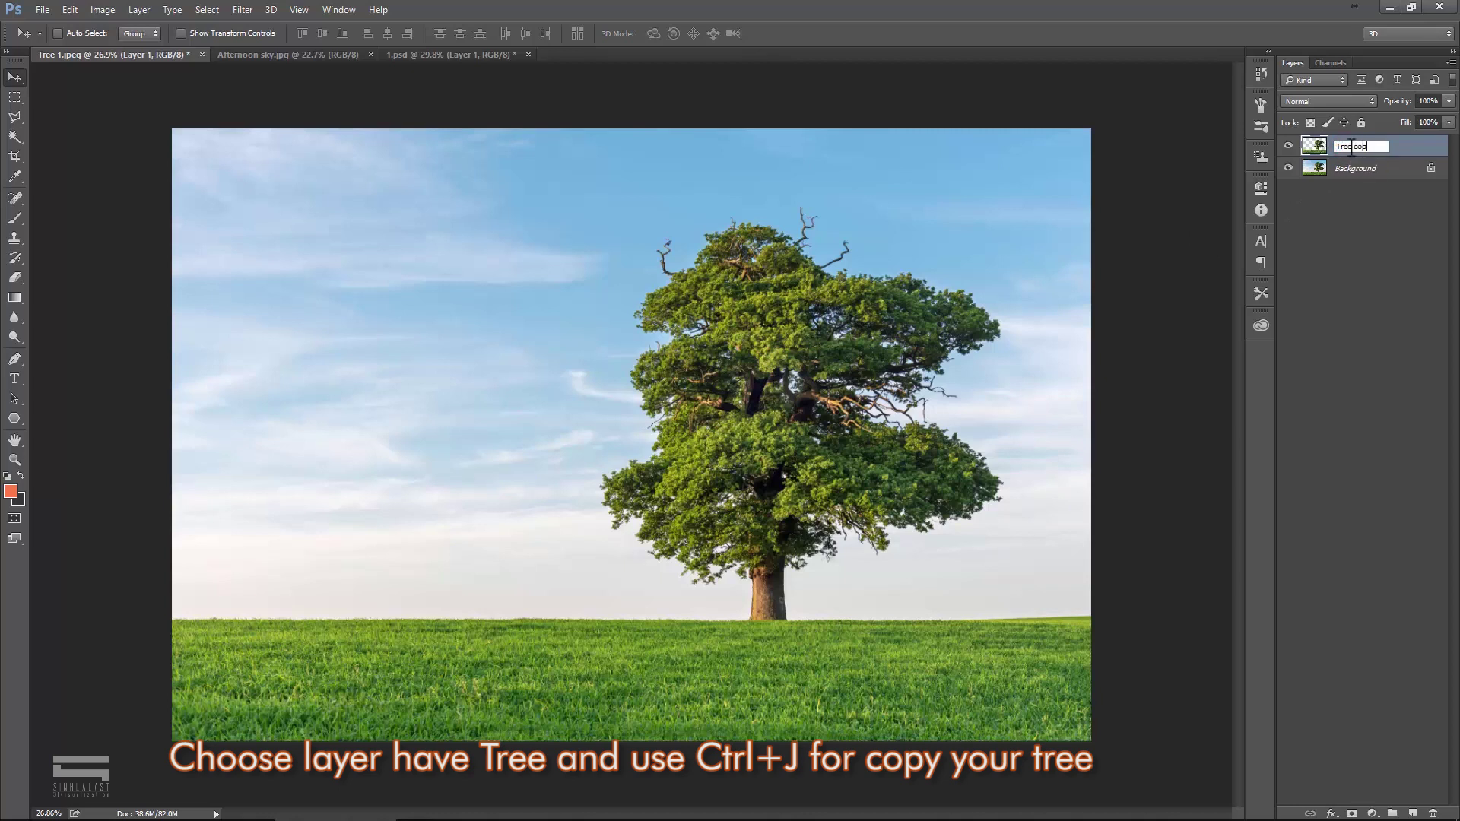
type("y")
key("Return")
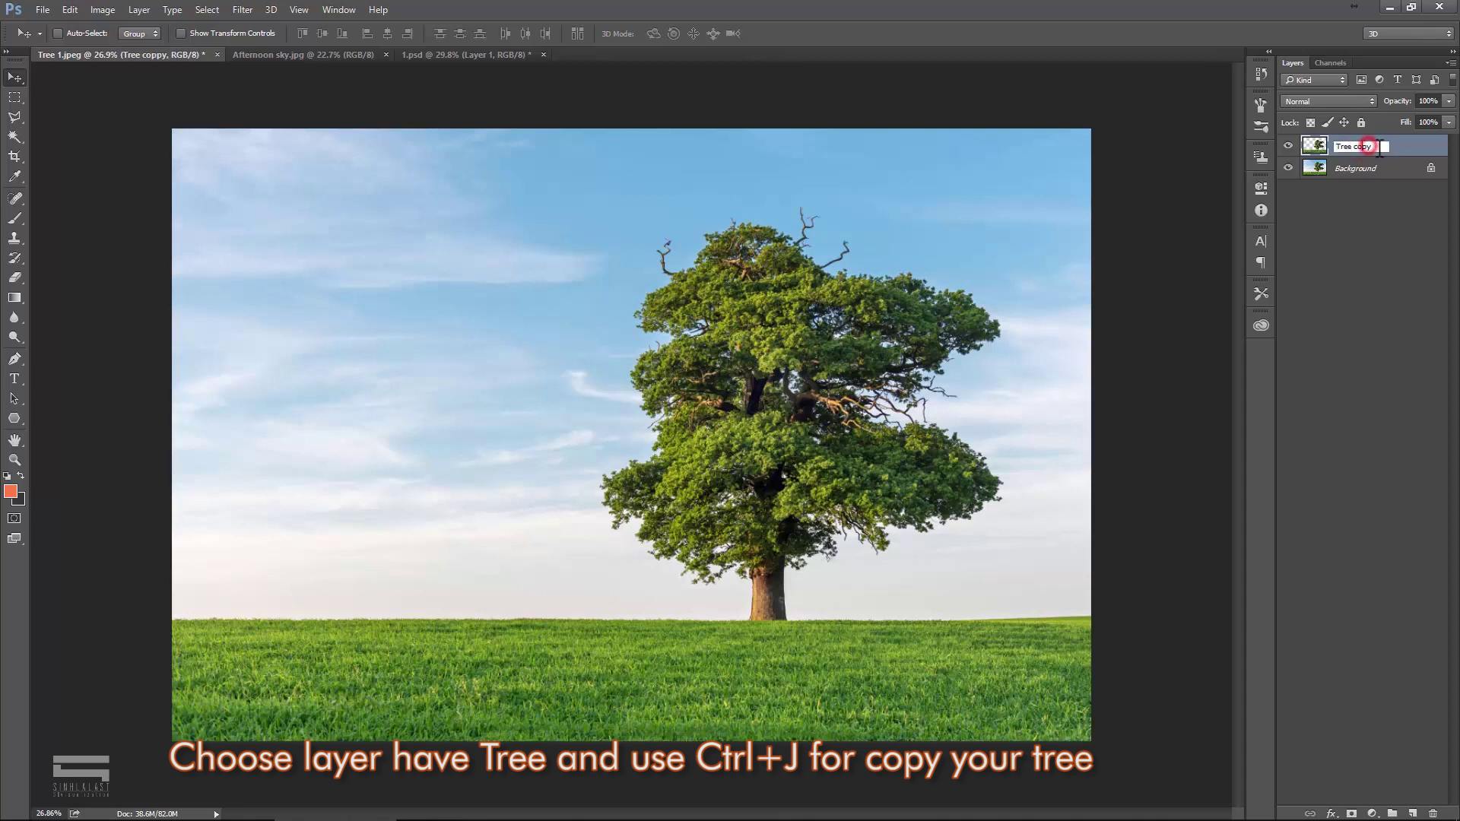
left_click(1396, 148)
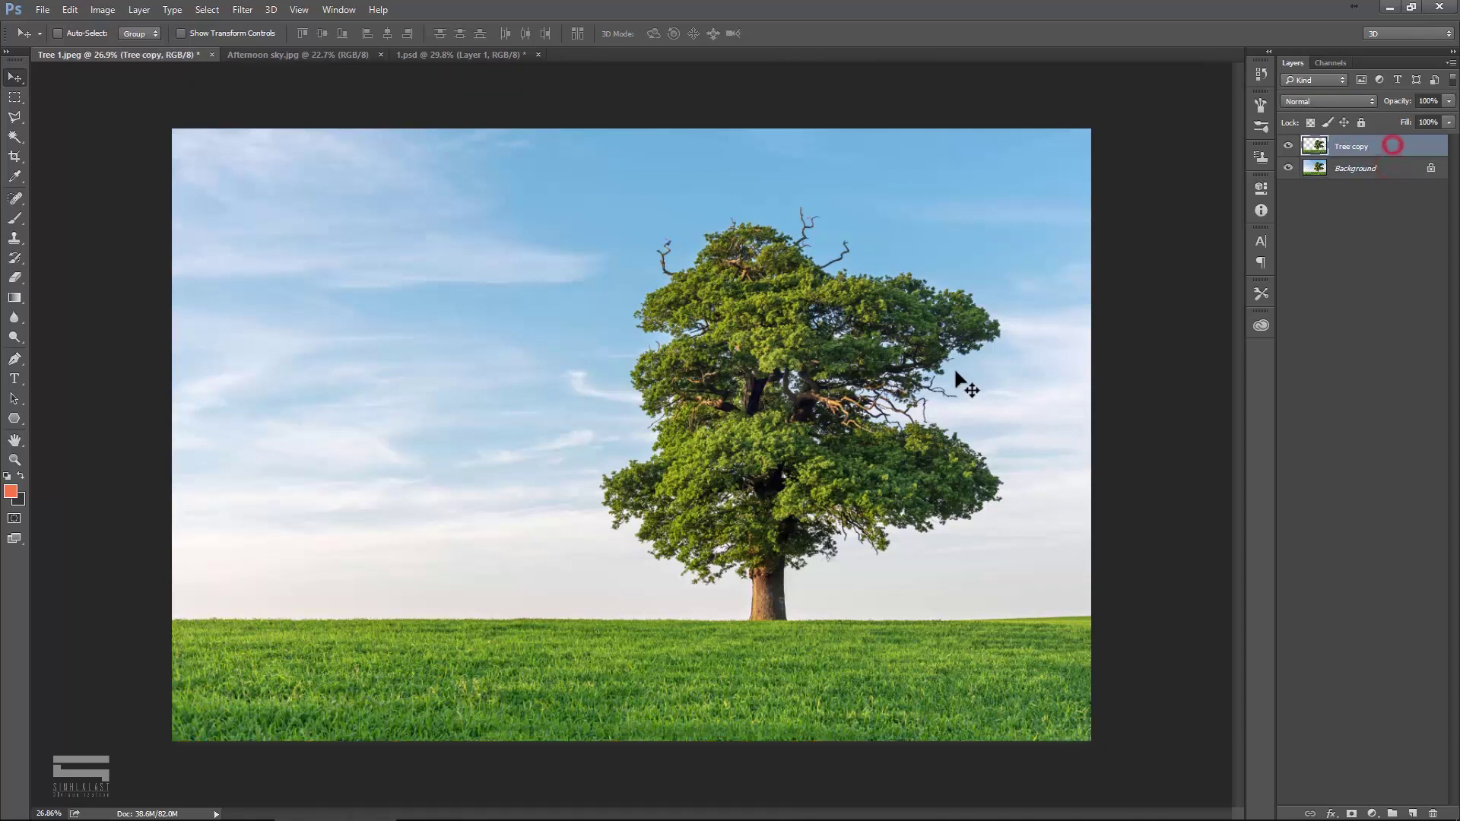
Step: Move the Tree copy layer left so a second tree stands beside the original
left_click_drag(808, 398, 769, 367)
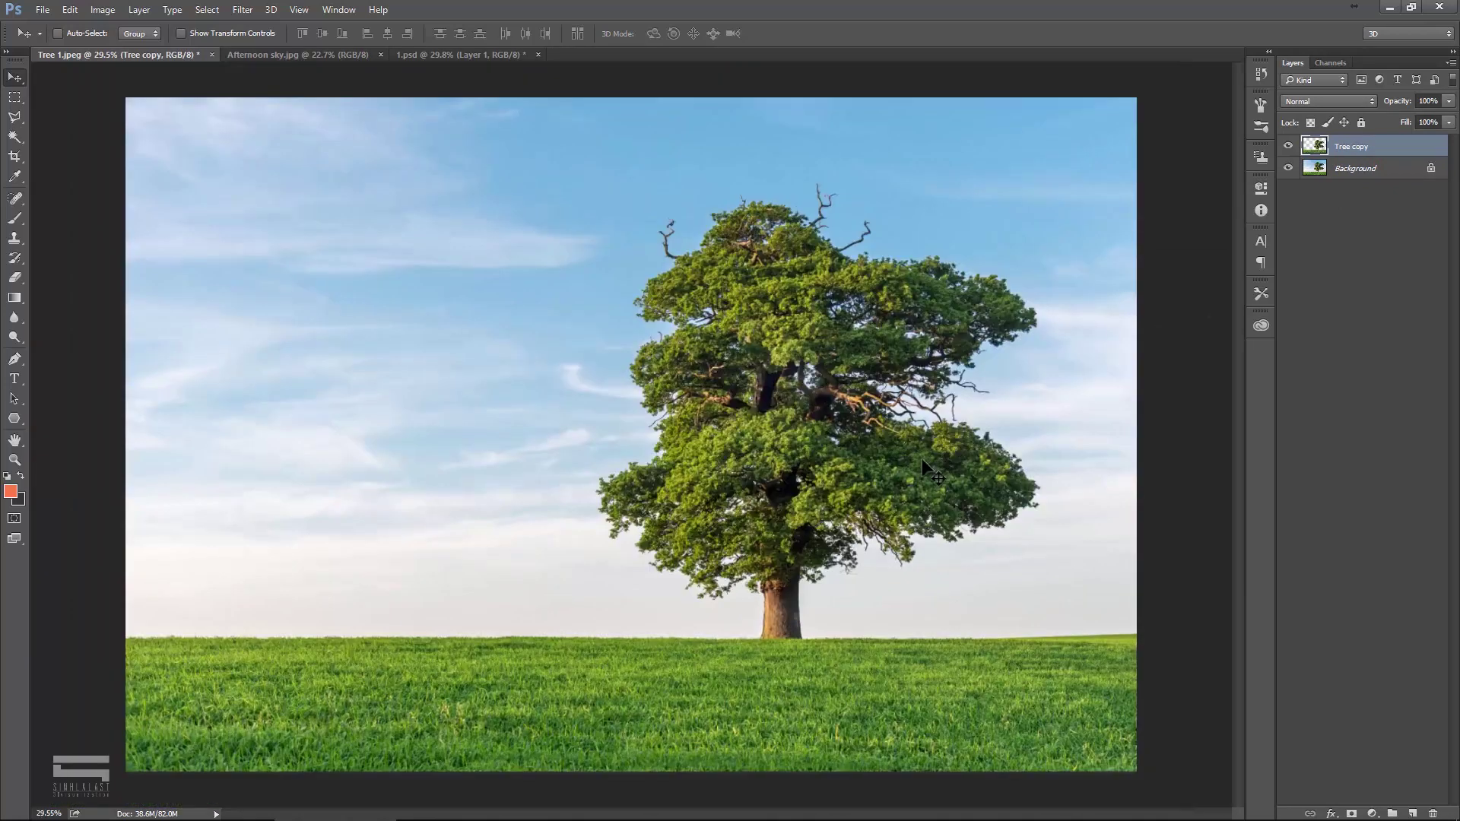
left_click_drag(923, 458, 479, 455)
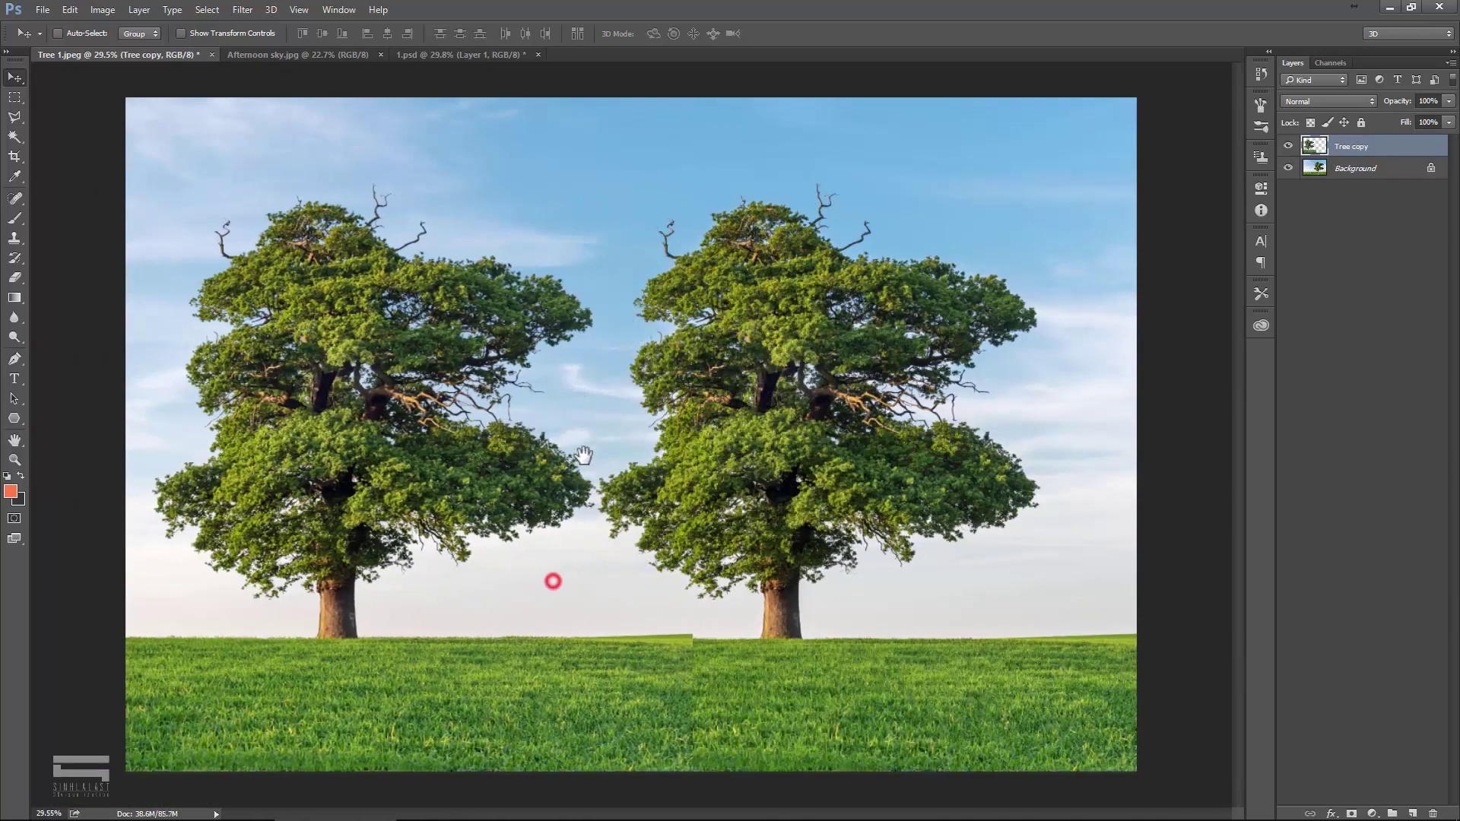
left_click_drag(553, 582, 701, 610)
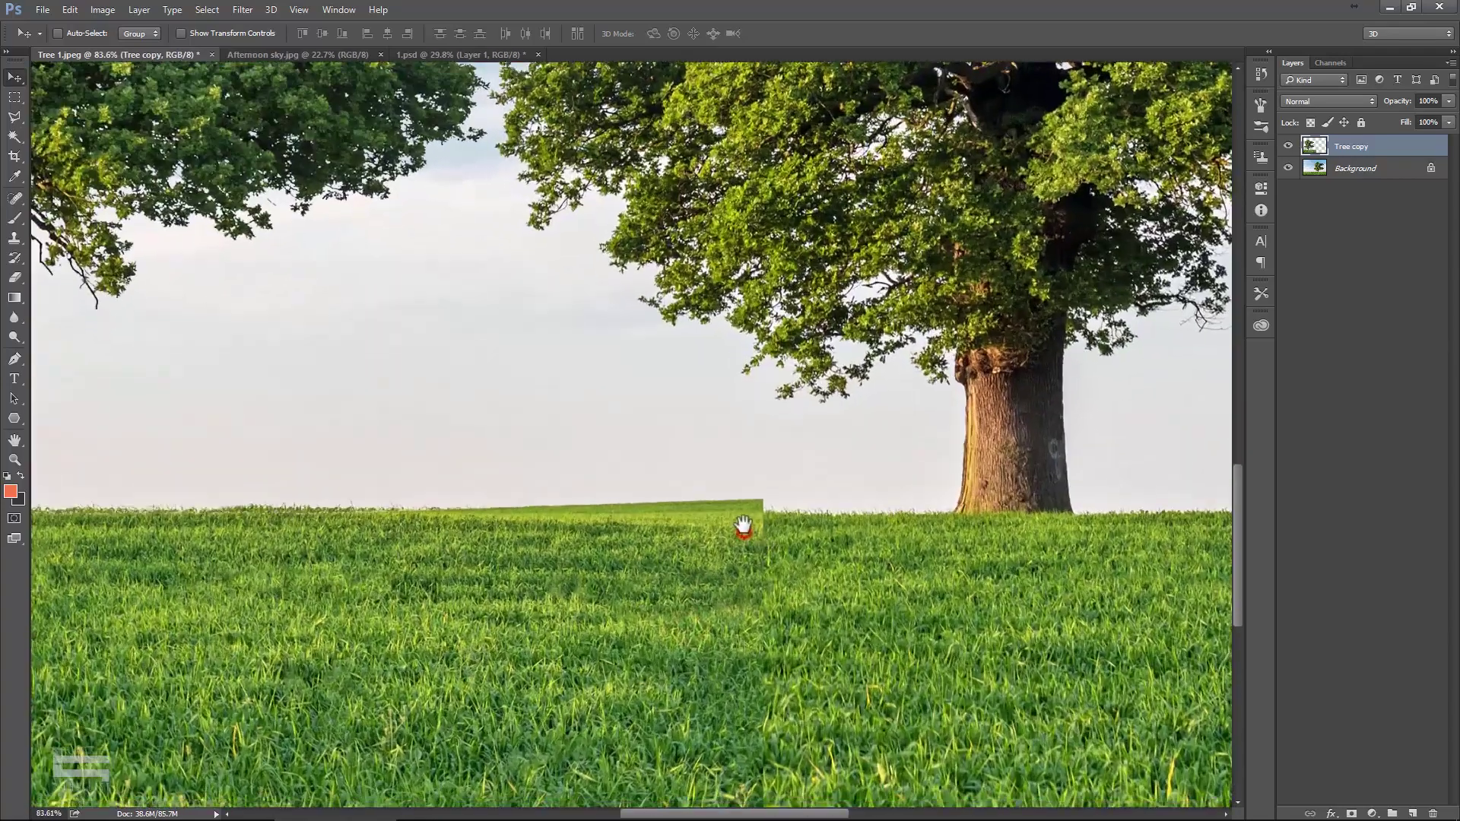
mouse_move(749, 541)
left_mouse_down()
mouse_move(697, 487)
mouse_move(714, 496)
mouse_move(101, 196)
left_mouse_up()
Step: Delete a full-height strip of misaligned grass at the seam, then deselect
left_click(15, 97)
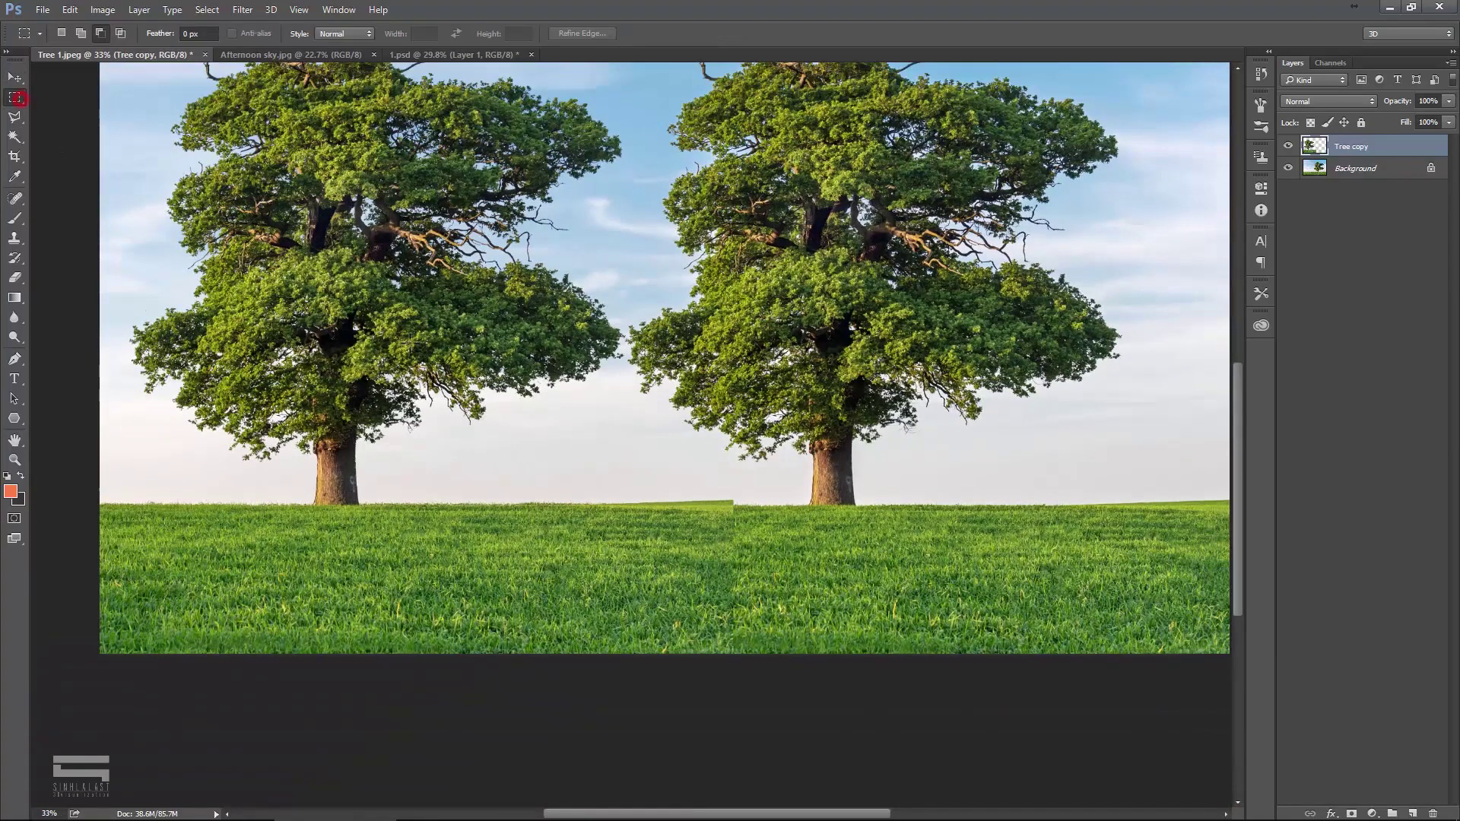
key("ctrl+0")
left_click_drag(834, 753, 605, 108)
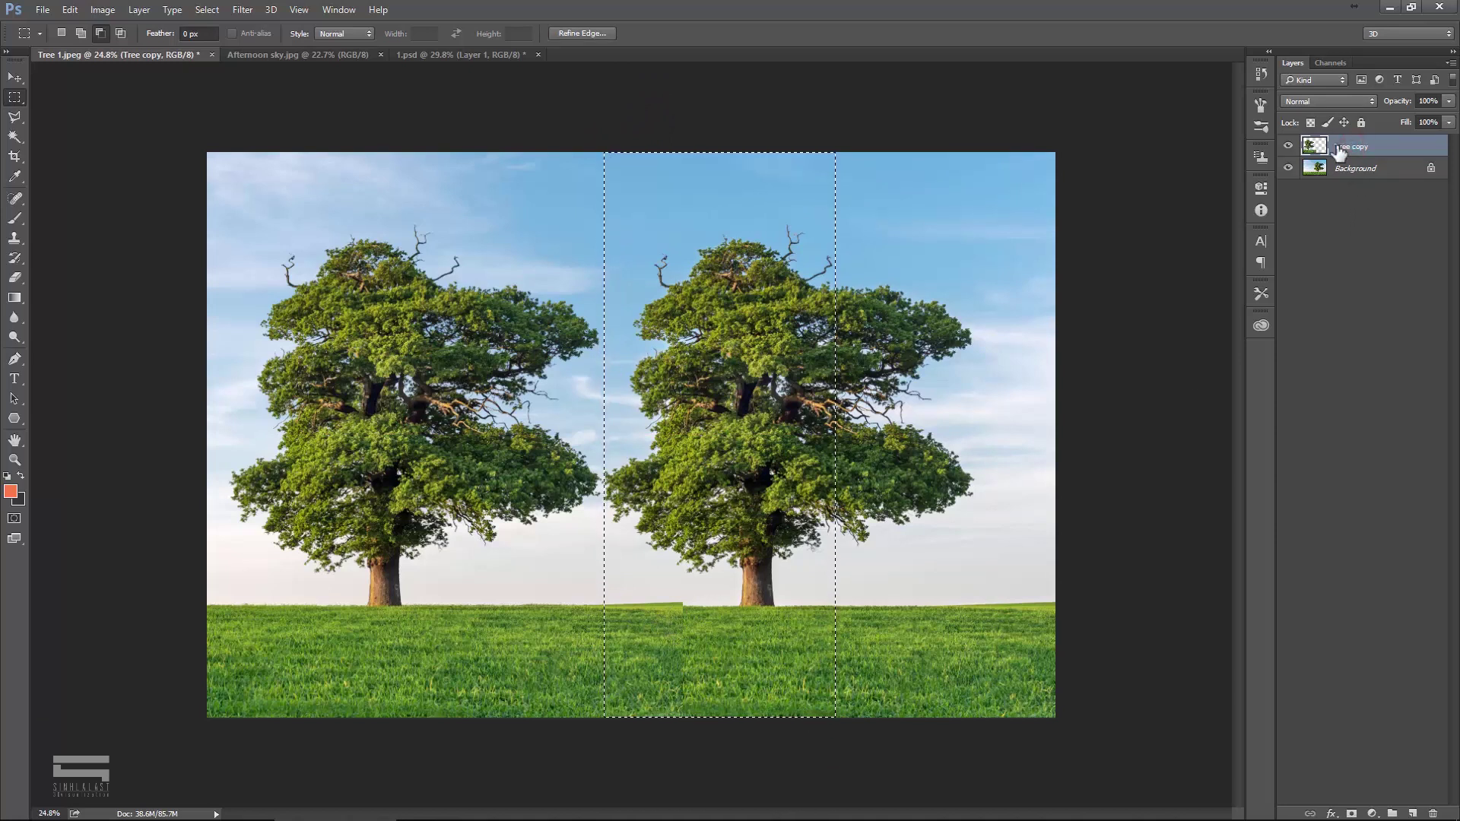
key("Delete")
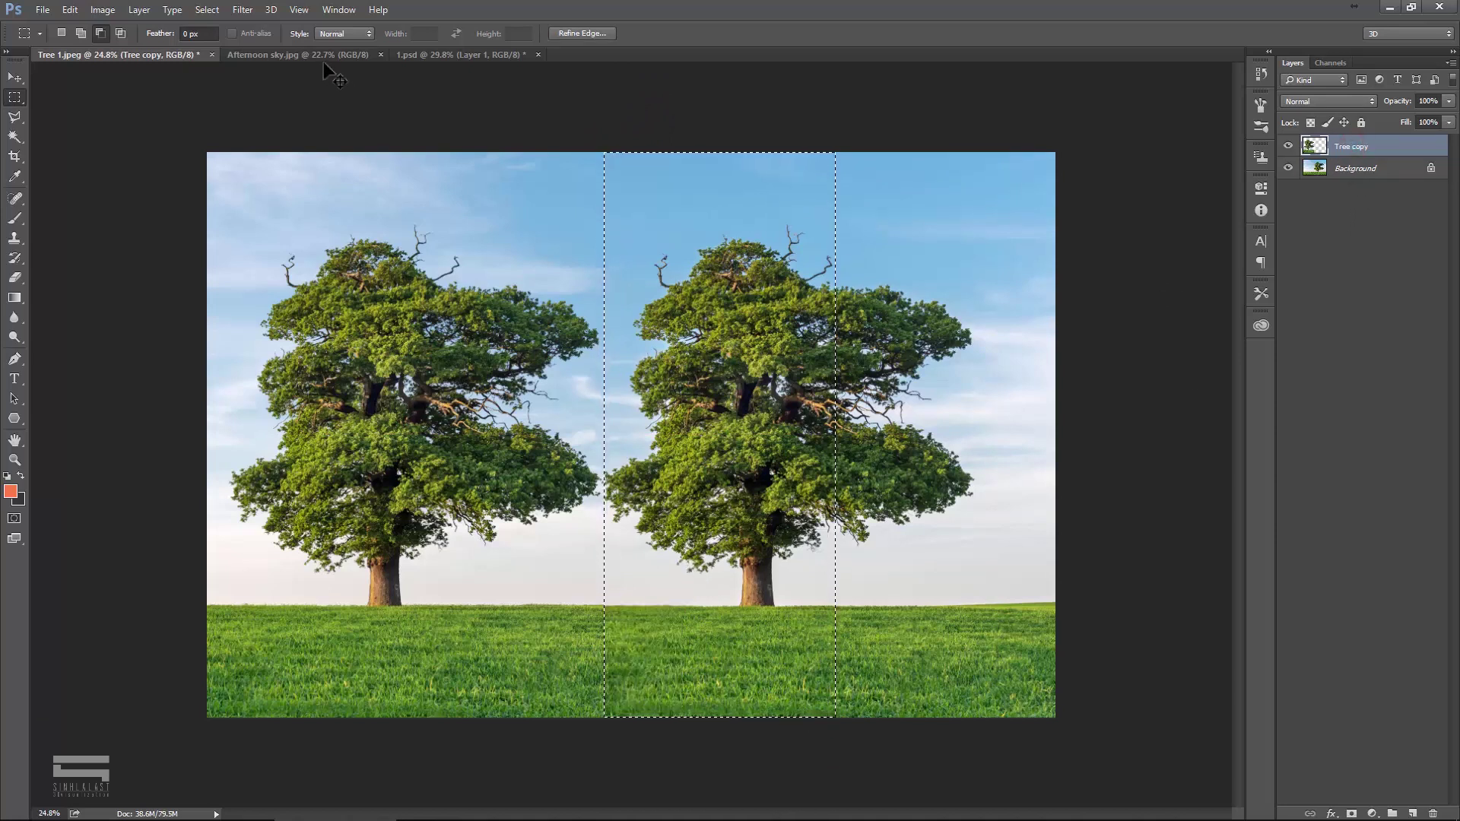
key("ctrl+d")
Step: Copy the whole Afternoon sky image and paste it into Tree 1.jpeg
key("v")
left_click(322, 58)
left_click(15, 96)
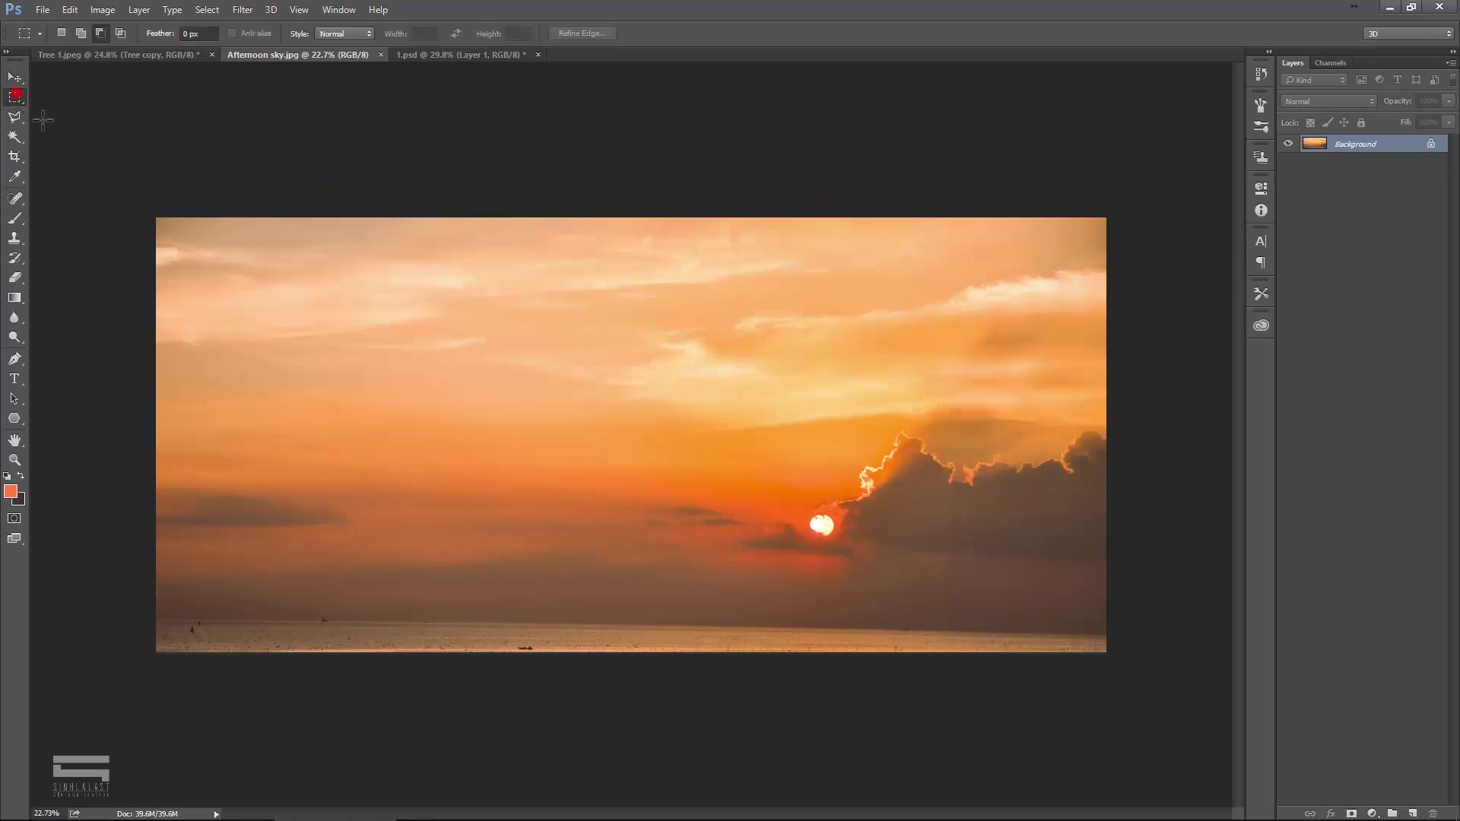
left_click_drag(156, 228, 1354, 708)
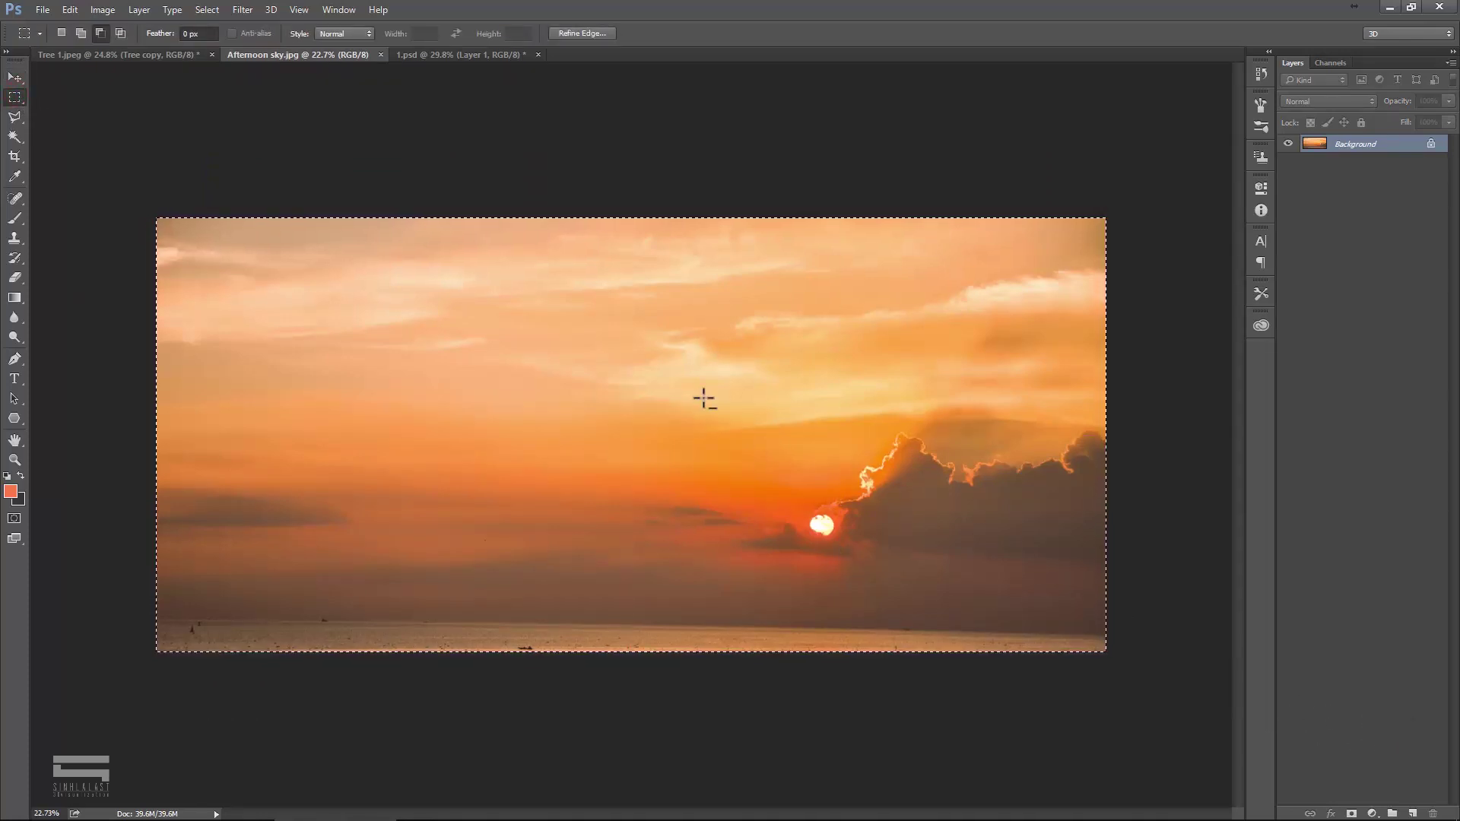
left_click(158, 56)
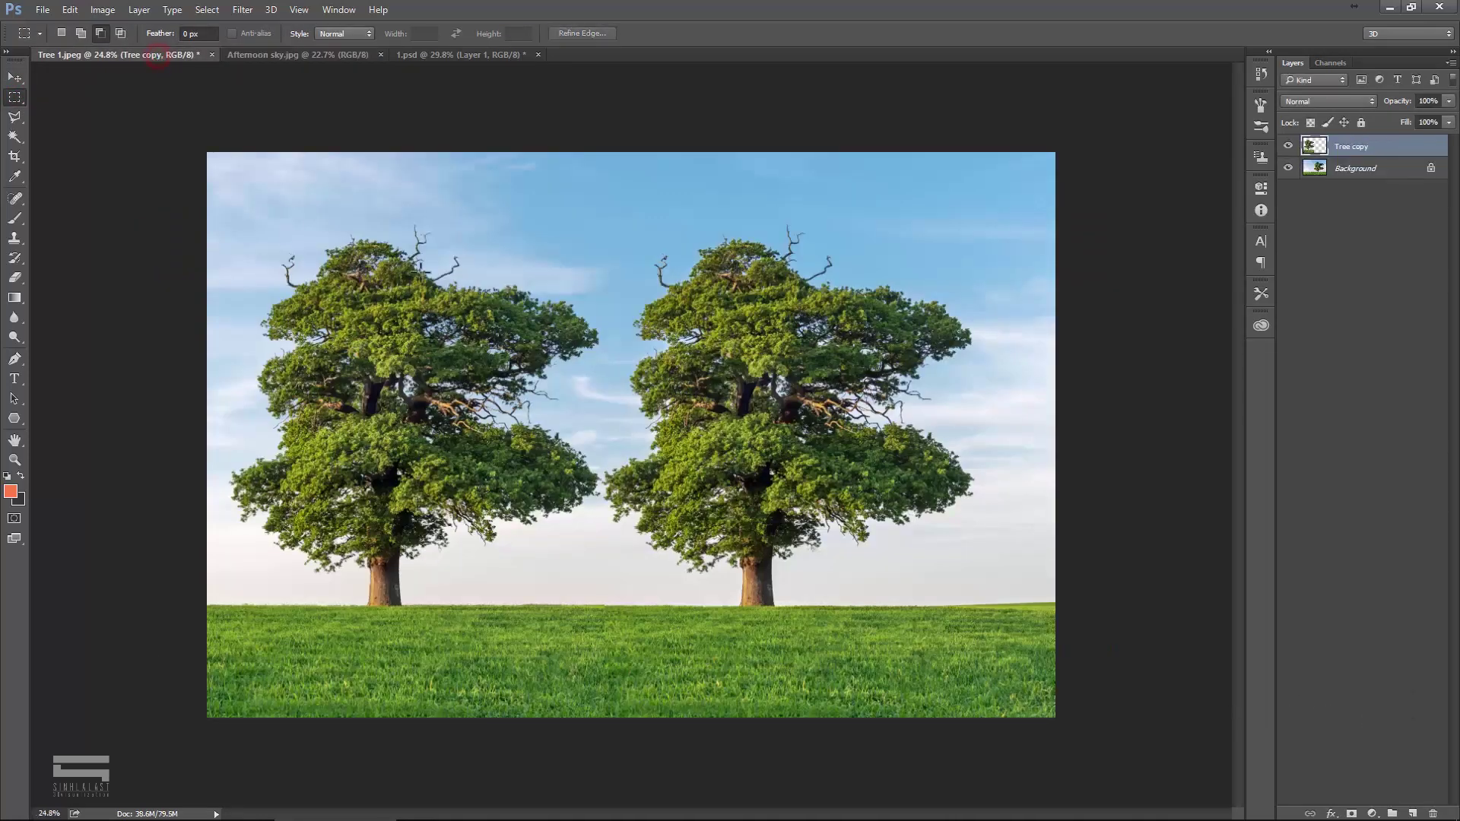
key("ctrl+v")
Step: Place Tree copy above the sunset Layer 1 and shift the sunset up over the sky
key("v")
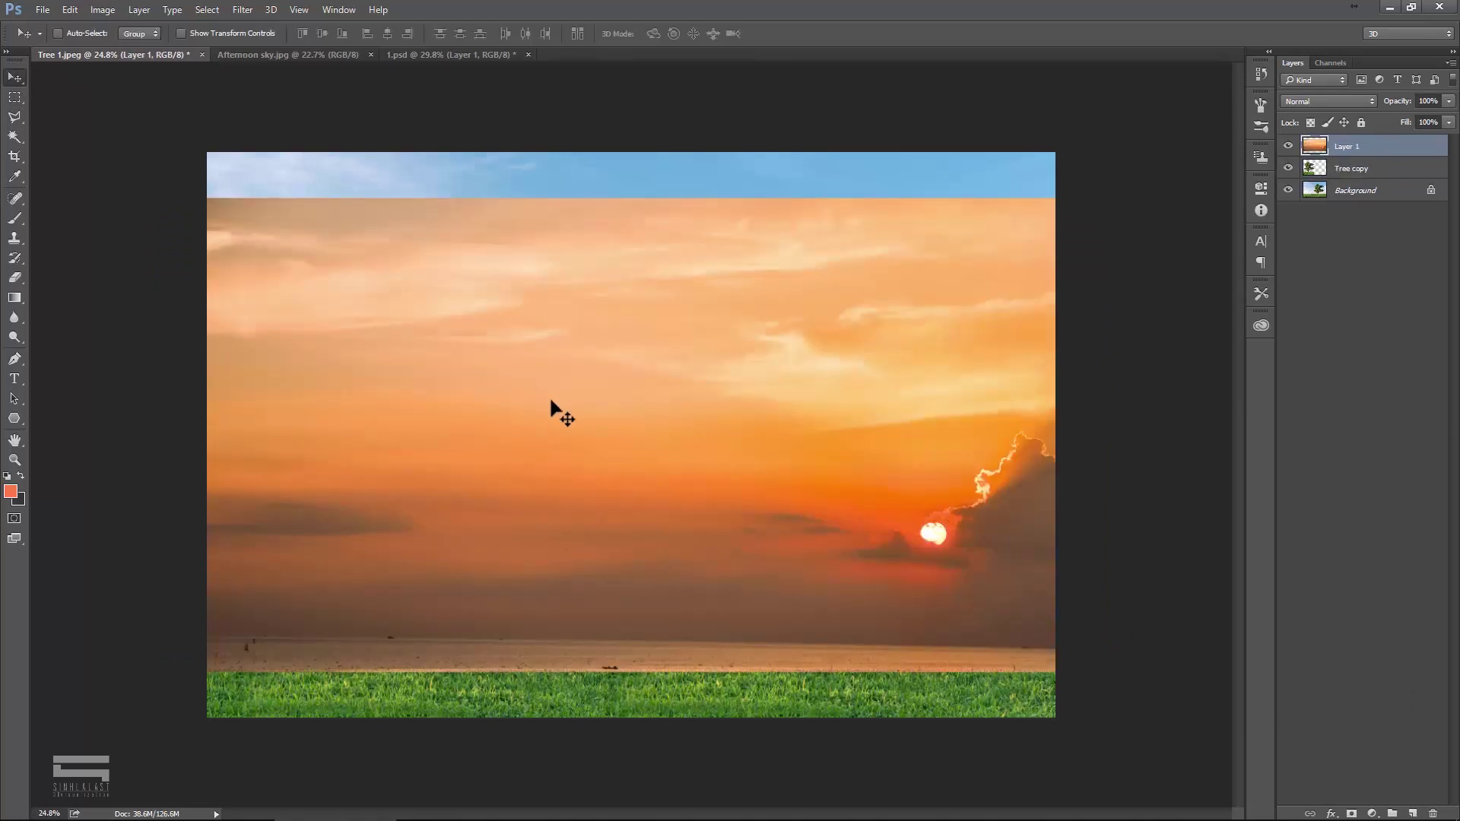
left_click_drag(1370, 167, 1365, 143)
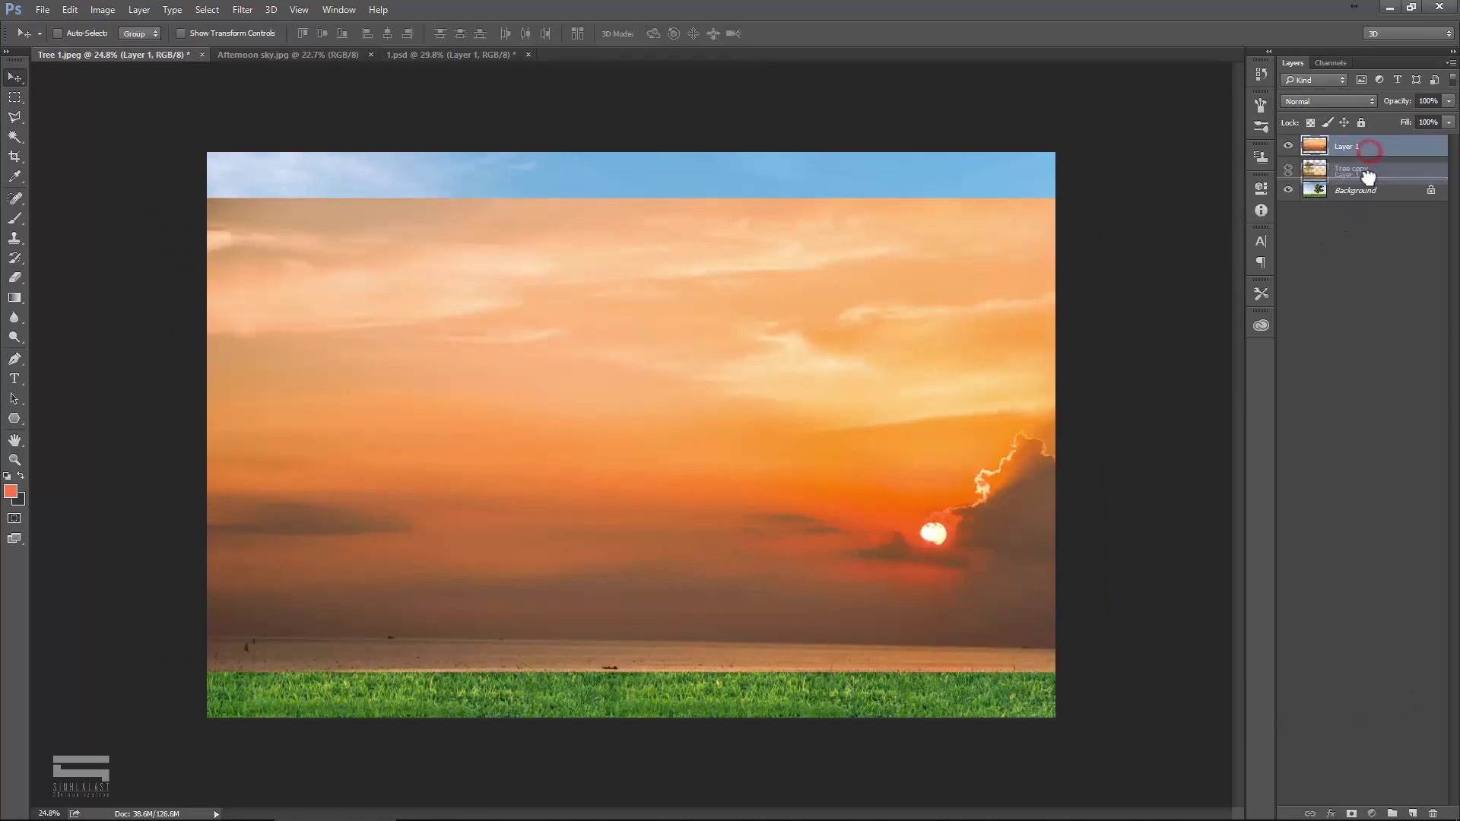
left_click_drag(766, 372, 753, 318)
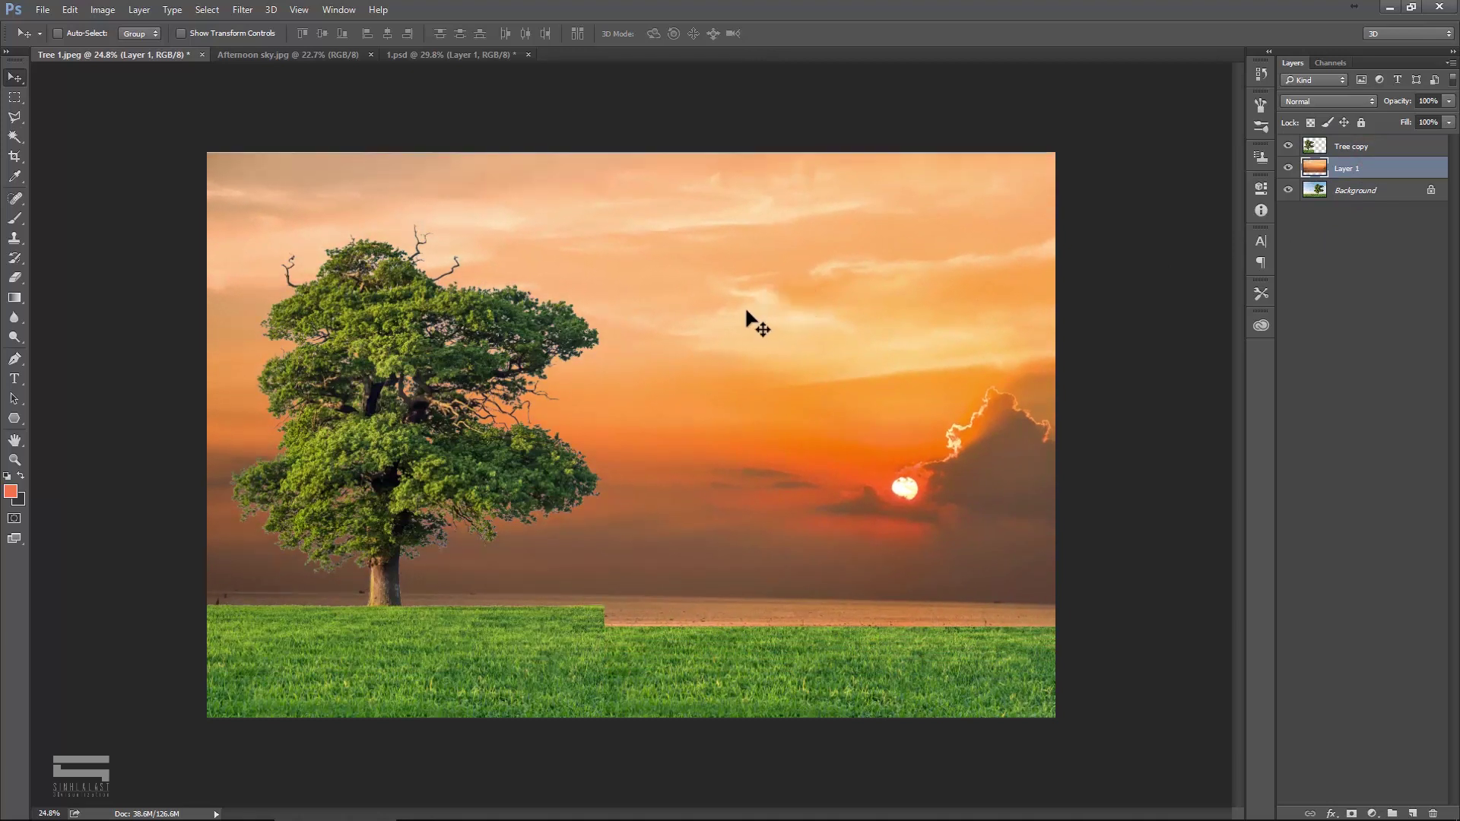
left_click_drag(699, 232, 701, 242)
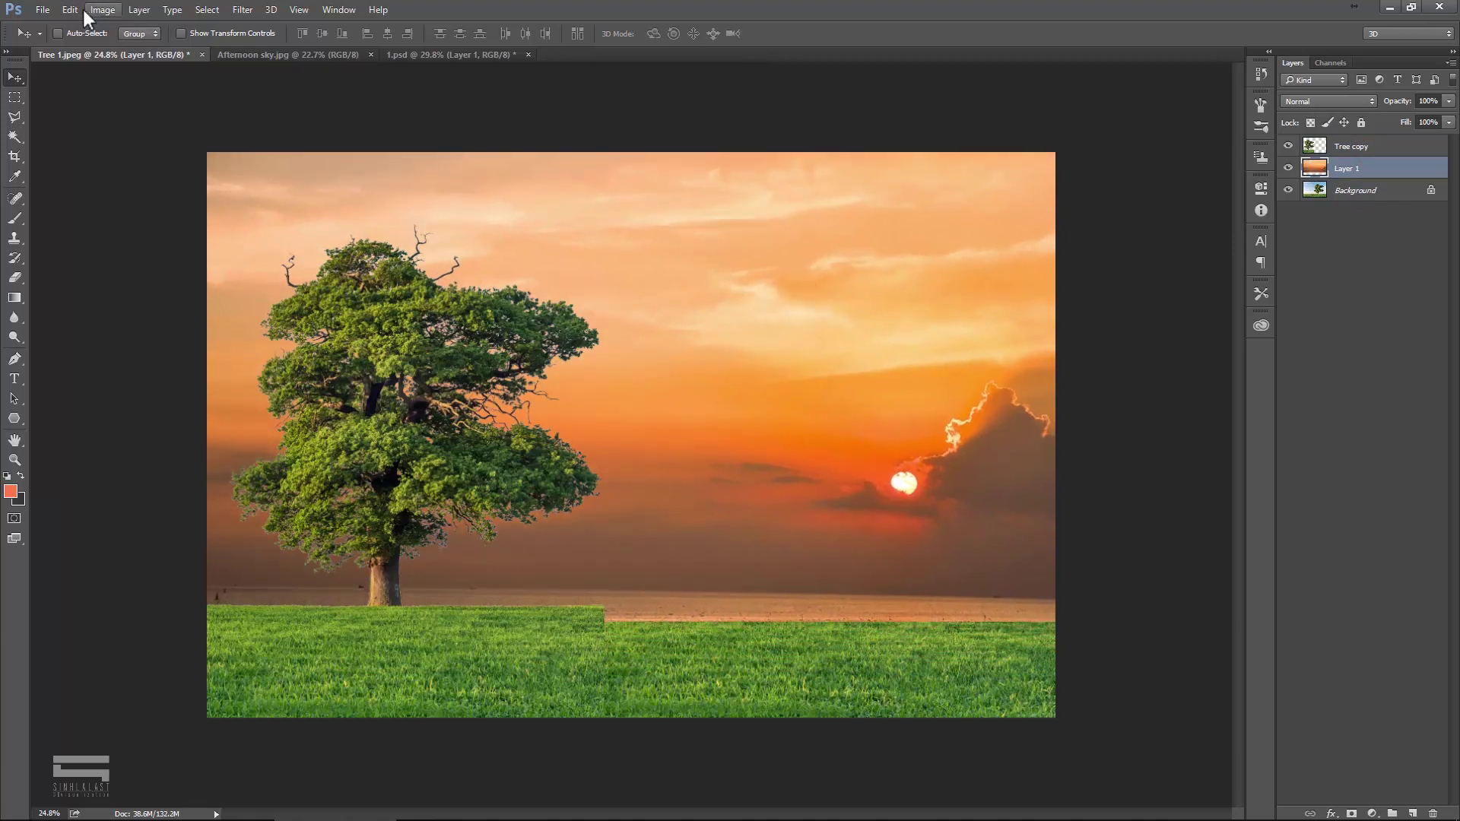
Step: Flip the sunset layer horizontally and slide it left so it covers only the left side
left_click(70, 9)
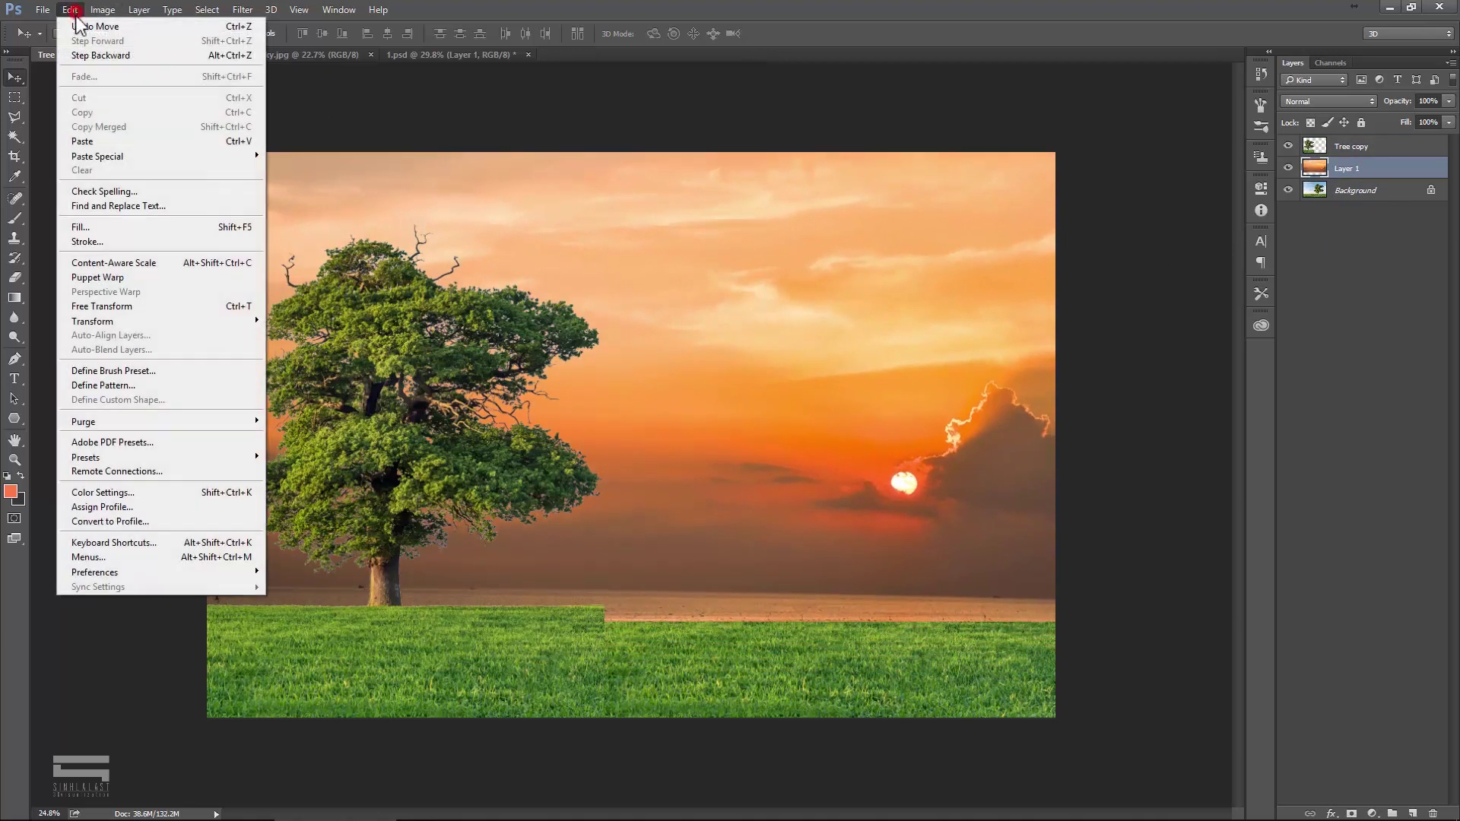
left_click(108, 306)
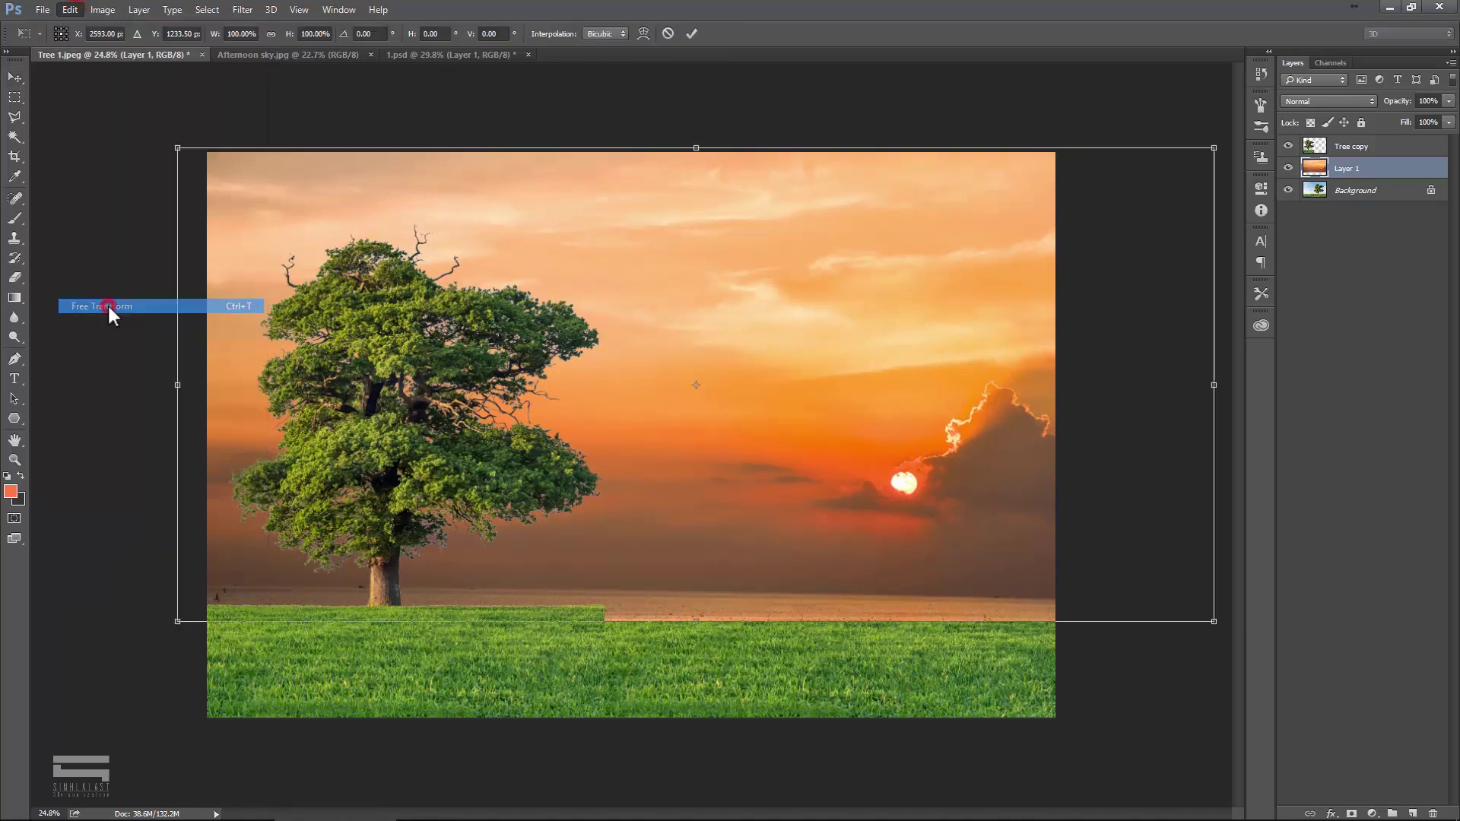
right_click(620, 261)
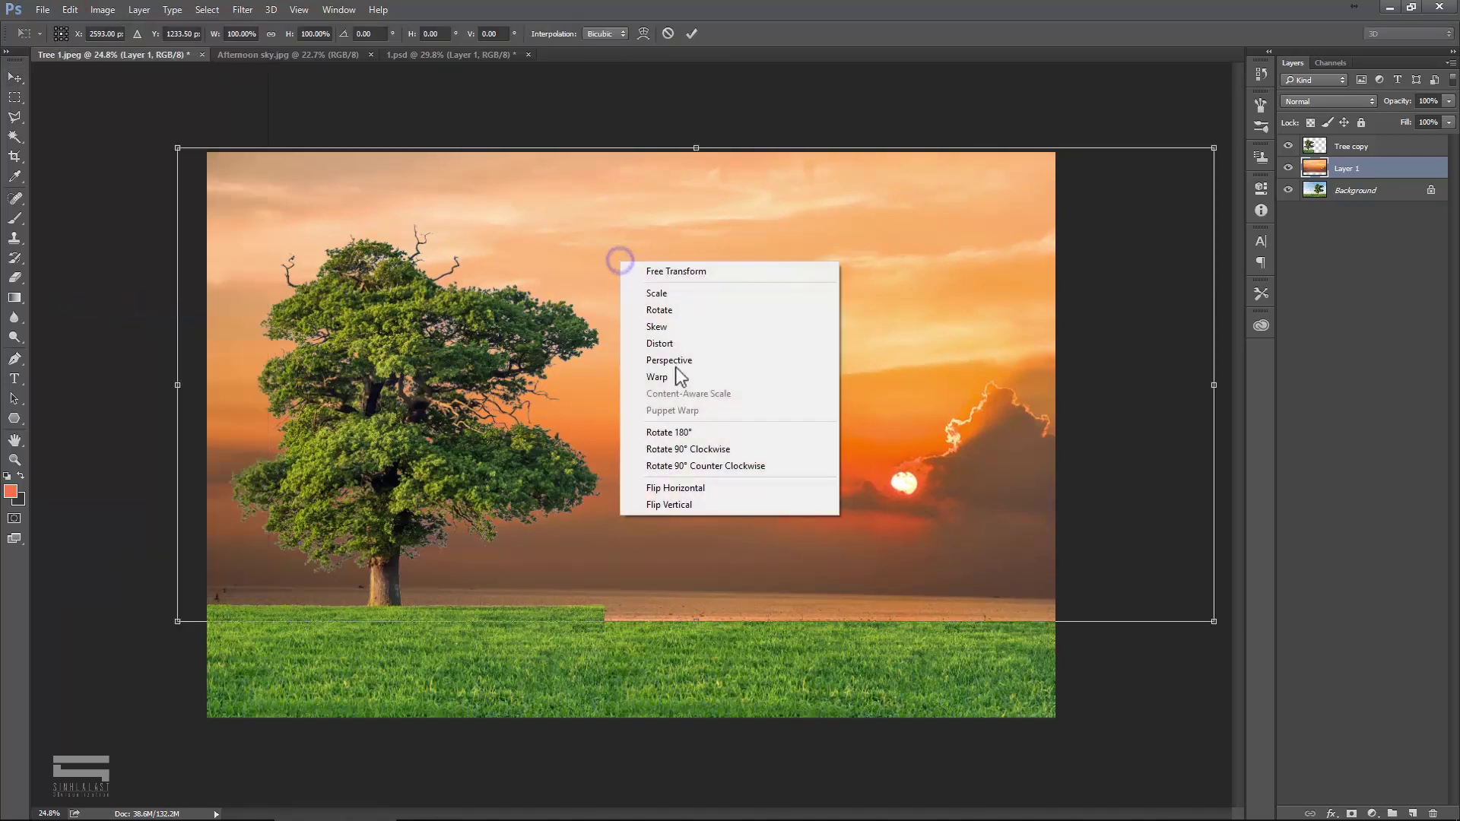
left_click(701, 491)
mouse_move(913, 420)
left_mouse_down()
mouse_move(383, 427)
mouse_move(601, 446)
left_mouse_up()
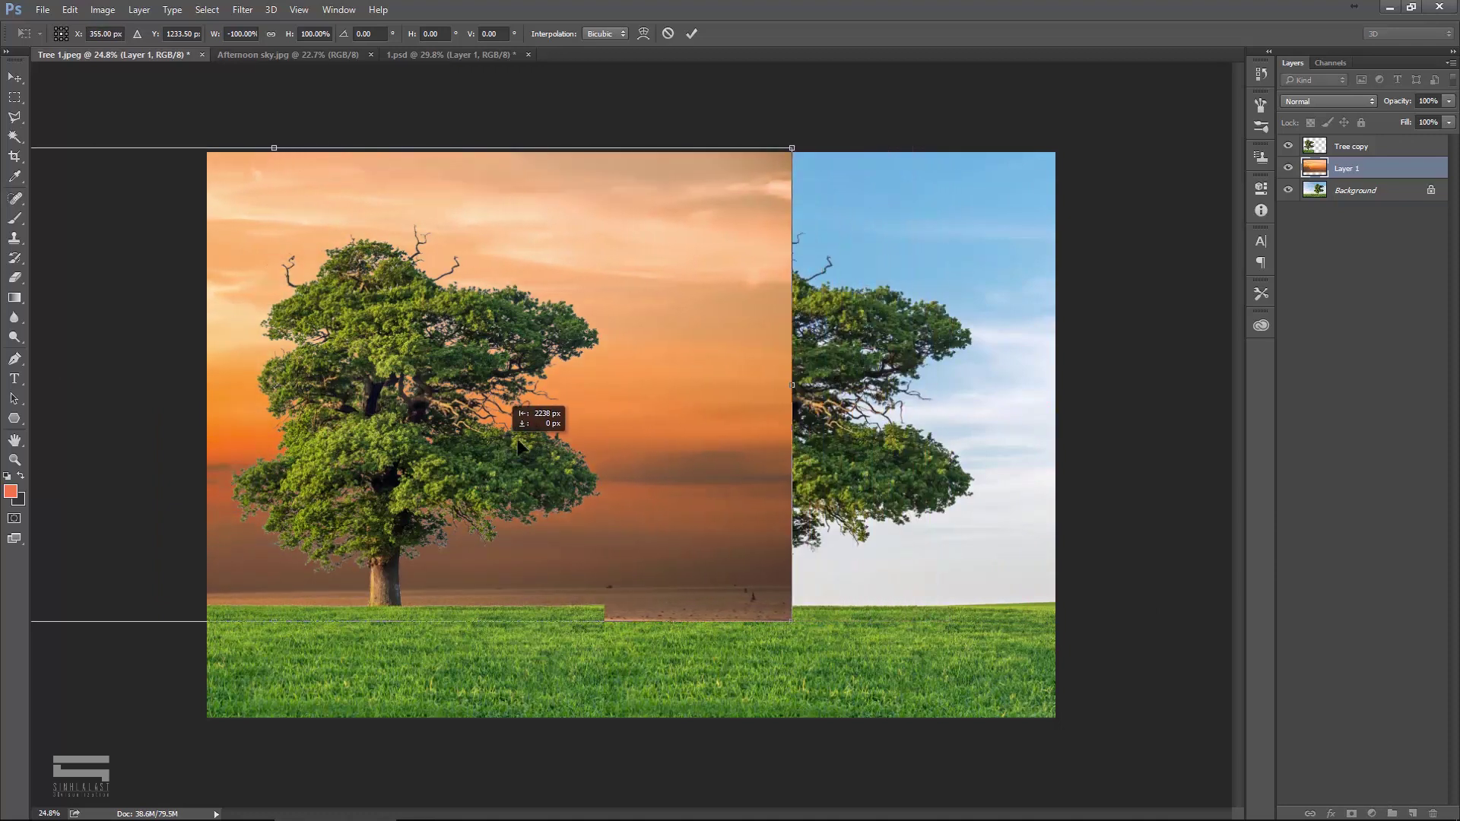
left_click_drag(601, 446, 493, 440)
scroll(591, 436, "up", 1)
scroll(581, 418, "down", 1)
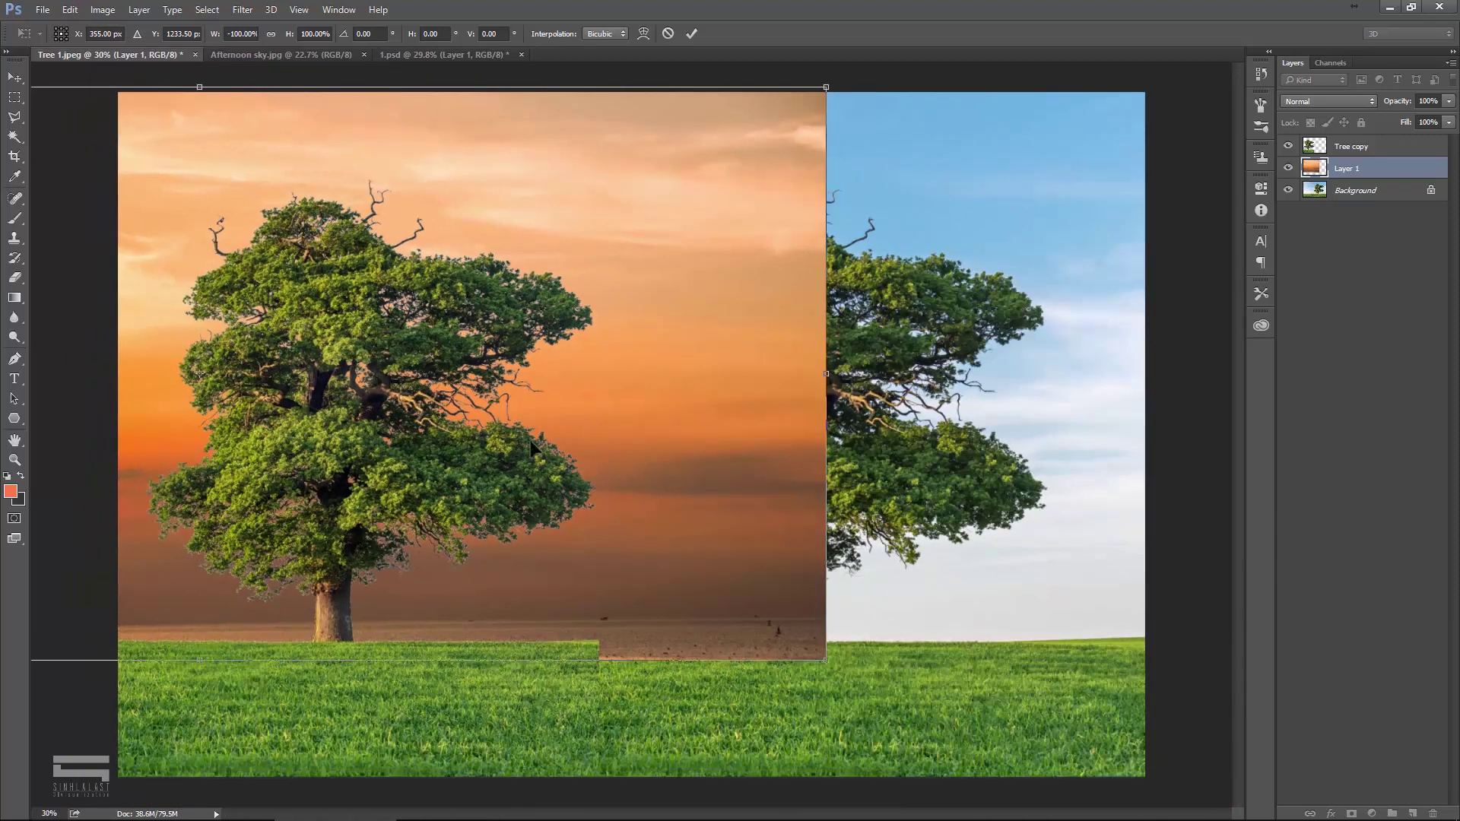
key("Return")
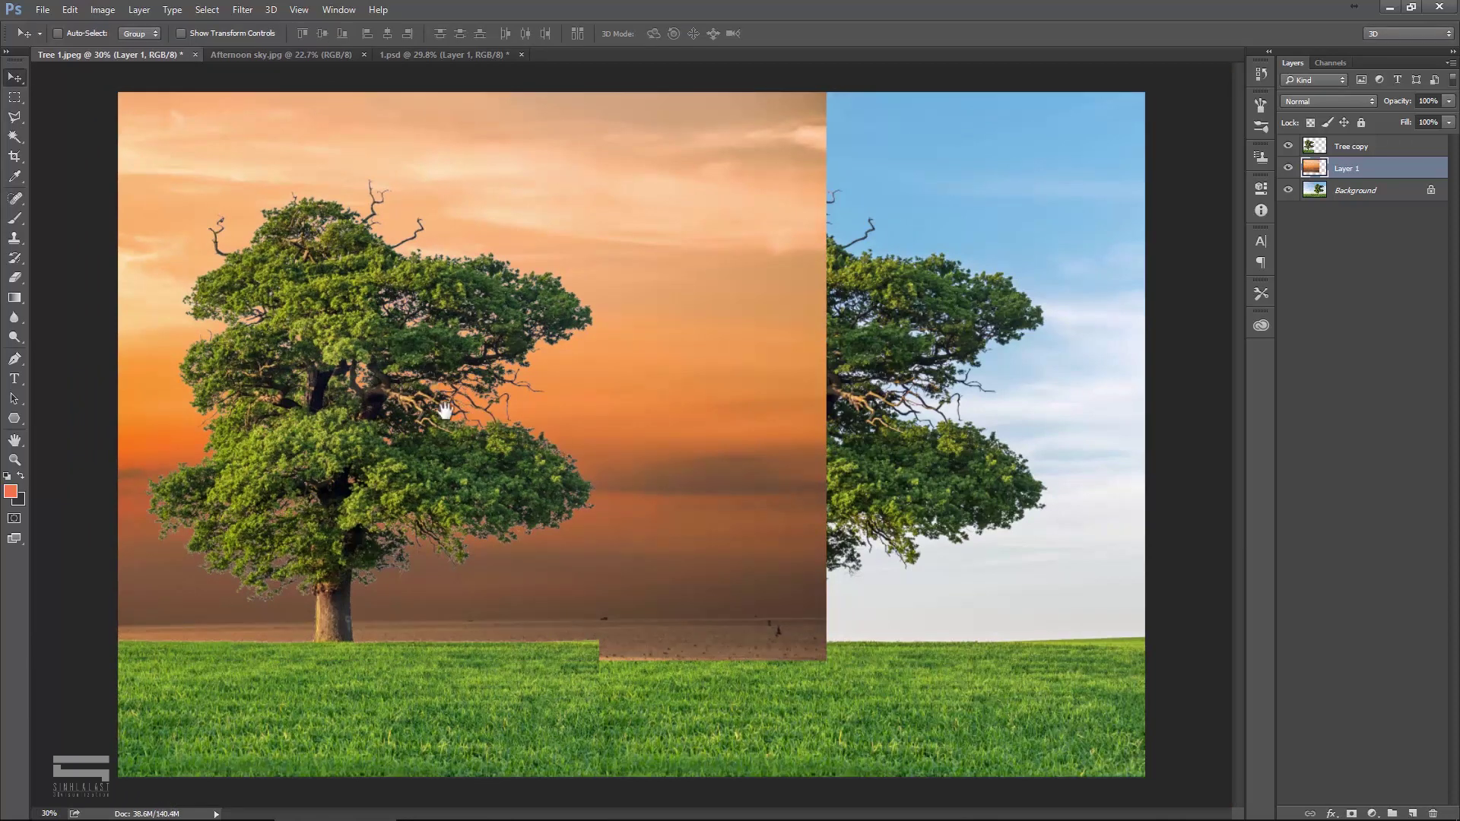
scroll(527, 395, "up", 2)
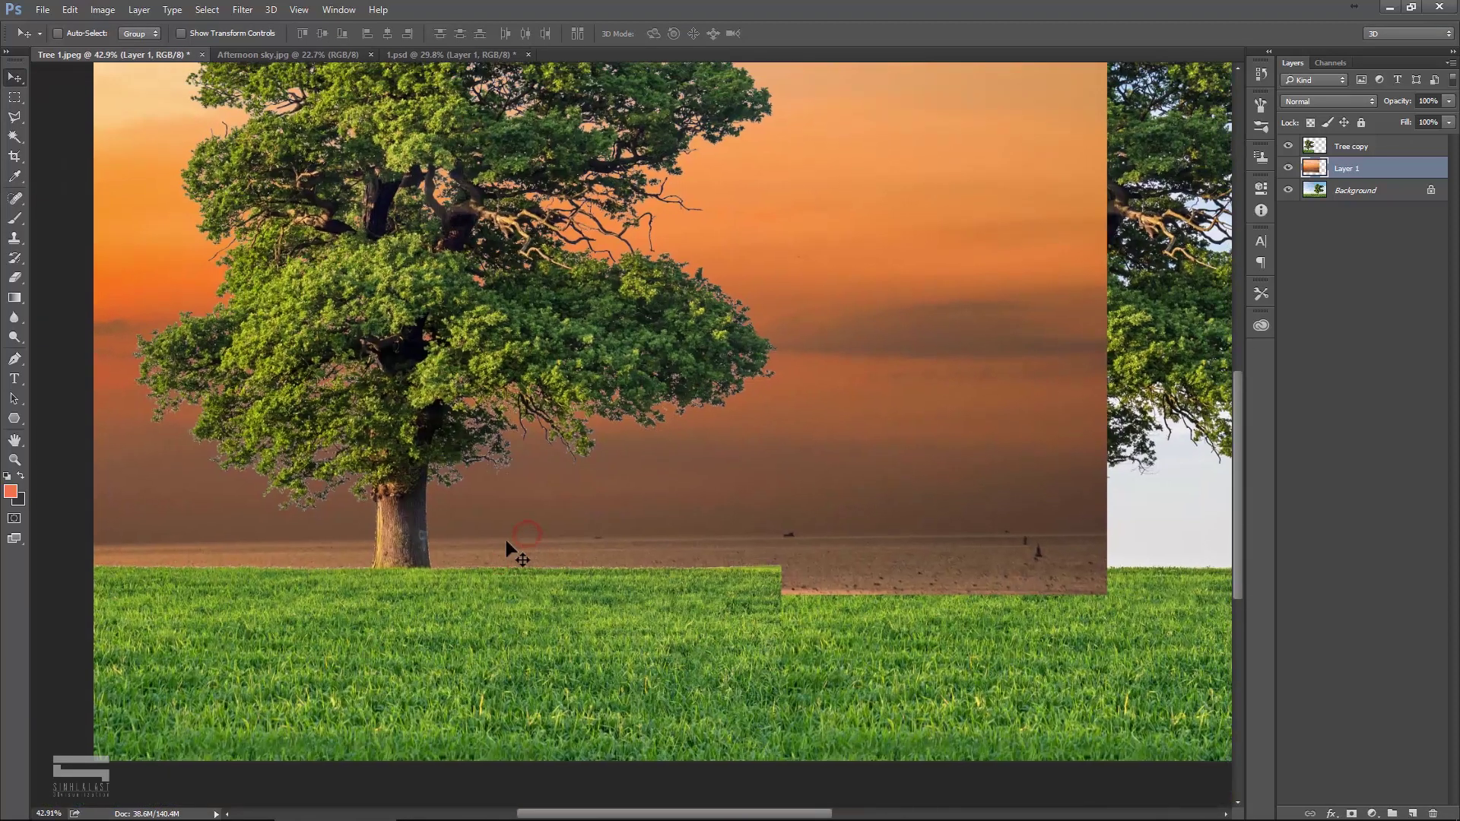
scroll(490, 533, "down", 1)
scroll(487, 527, "down", 2)
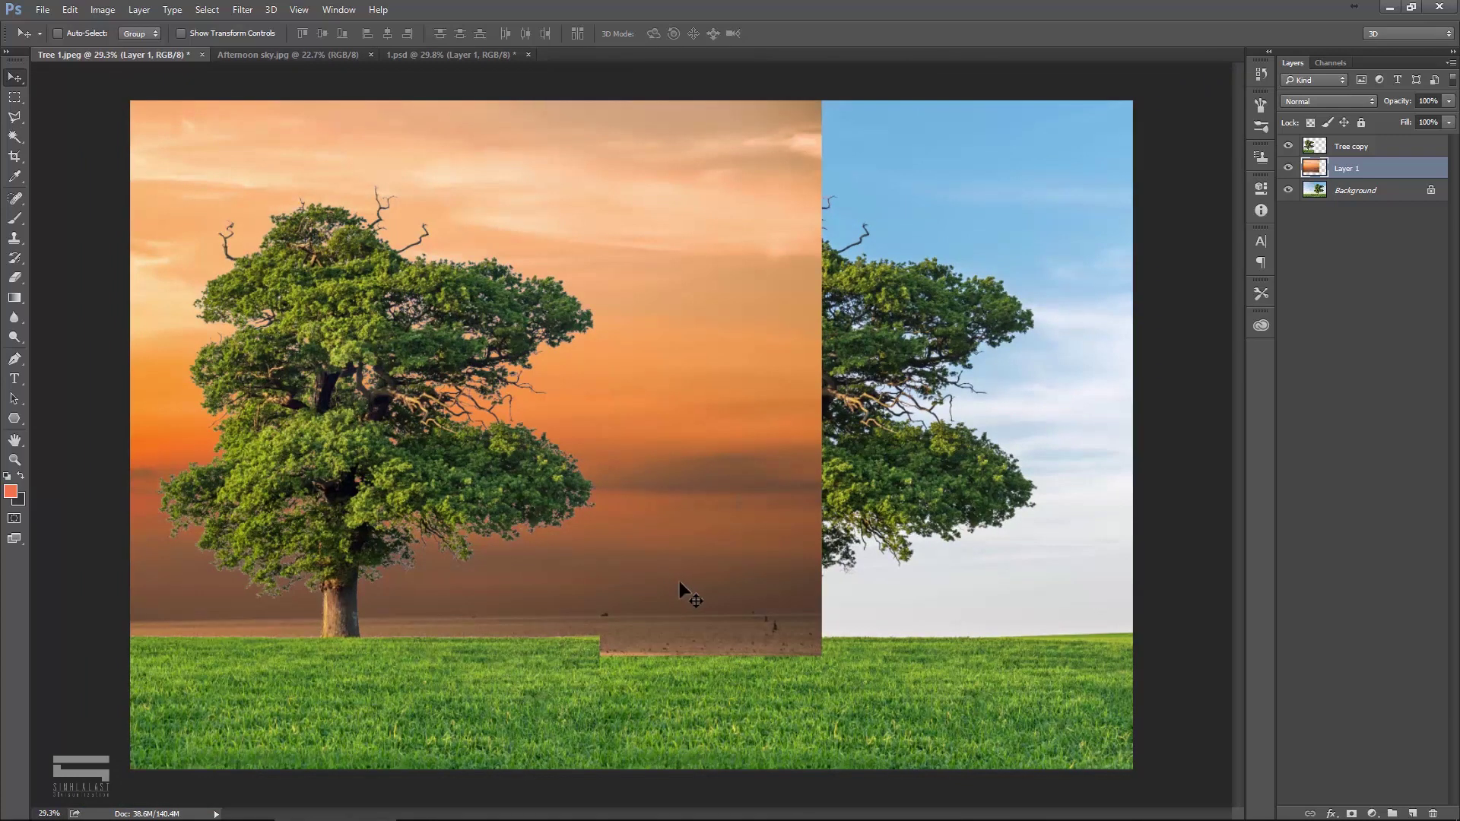
Step: Delete the sunset strip right of the image centre and deselect
left_click(15, 99)
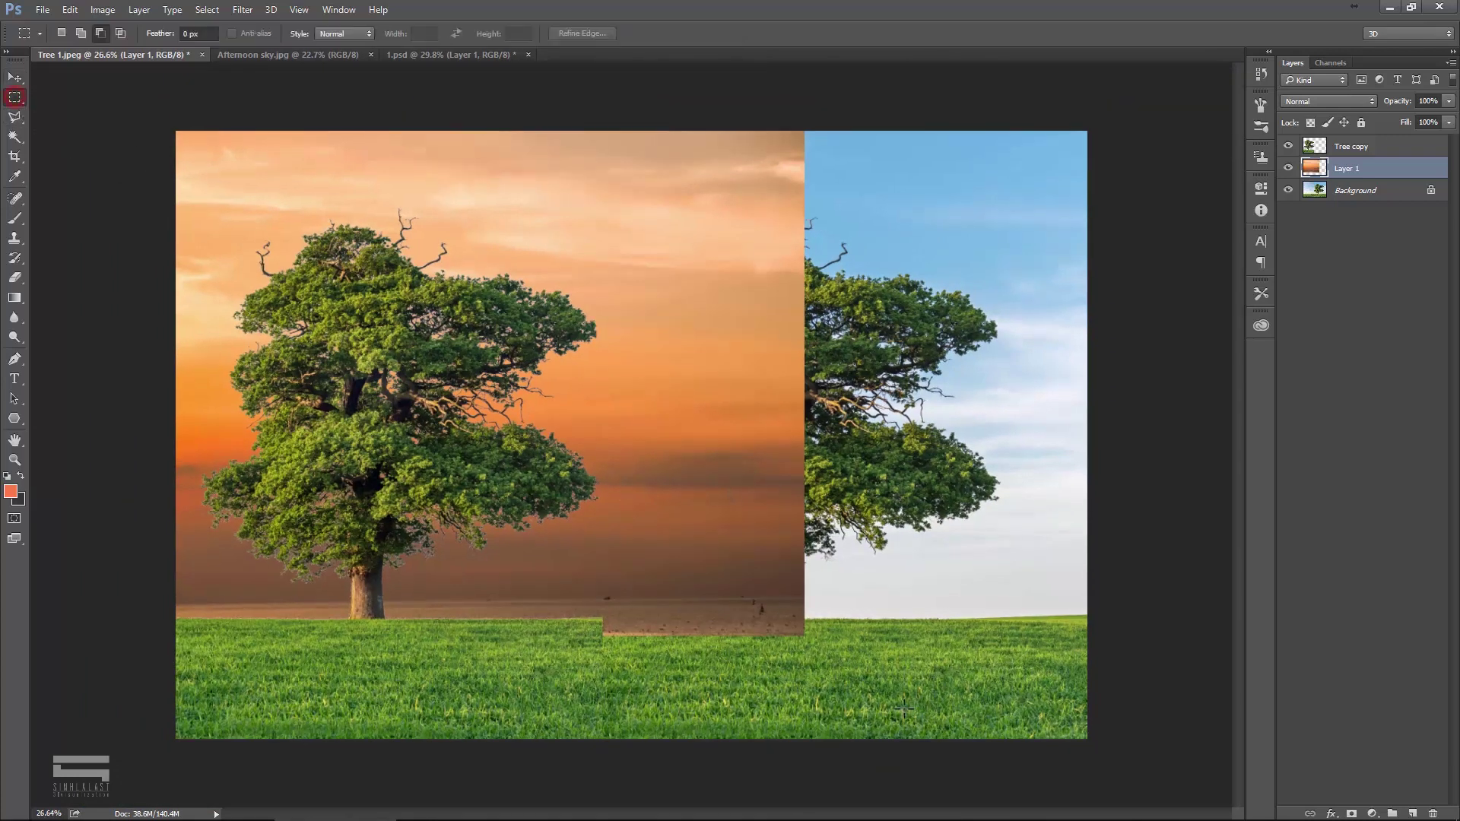
left_click_drag(923, 757, 602, 80)
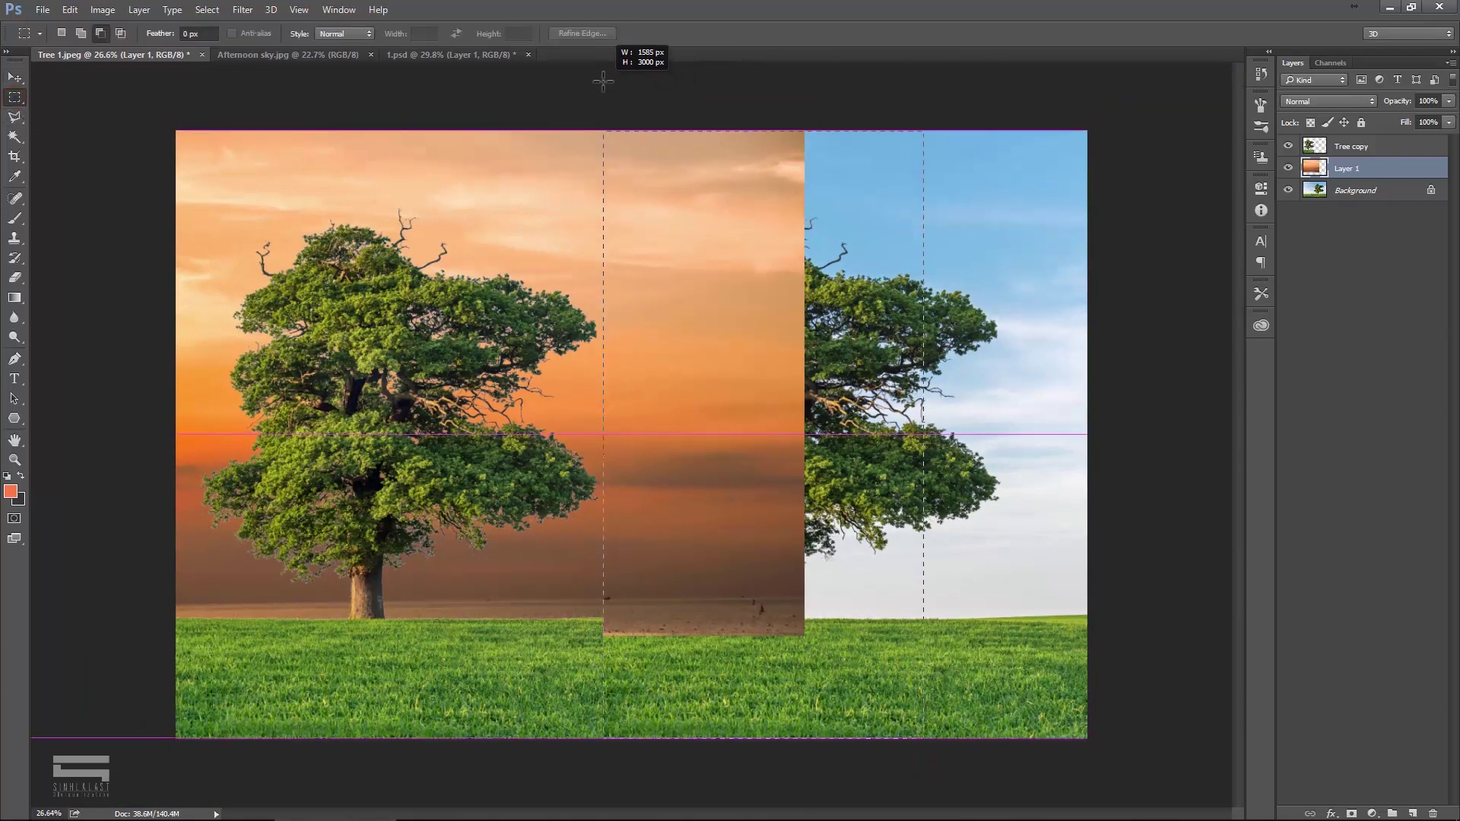
key("Delete")
key("ctrl+d")
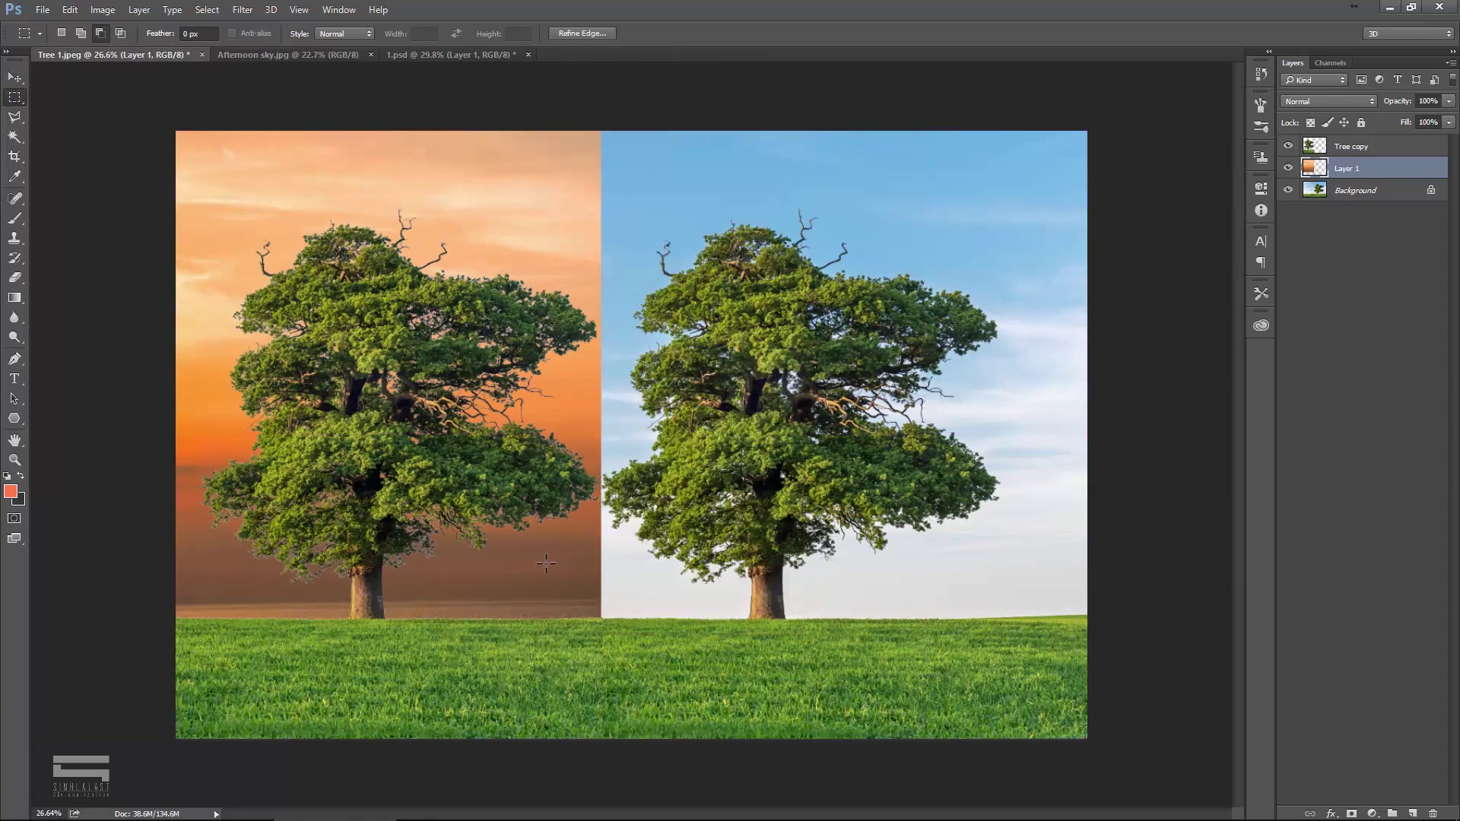
scroll(540, 567, "up", 1)
scroll(540, 567, "up", 3)
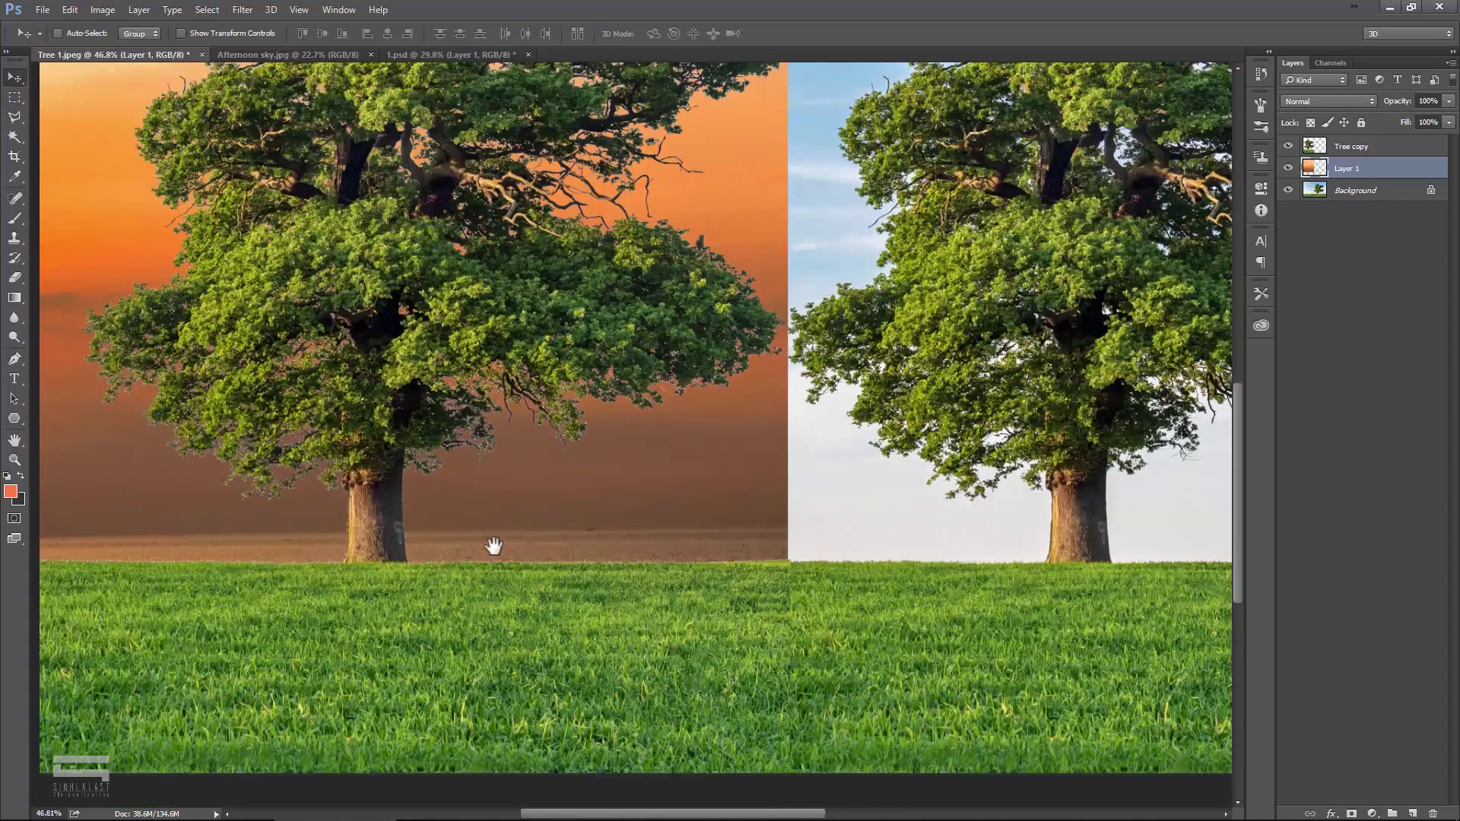
key("v")
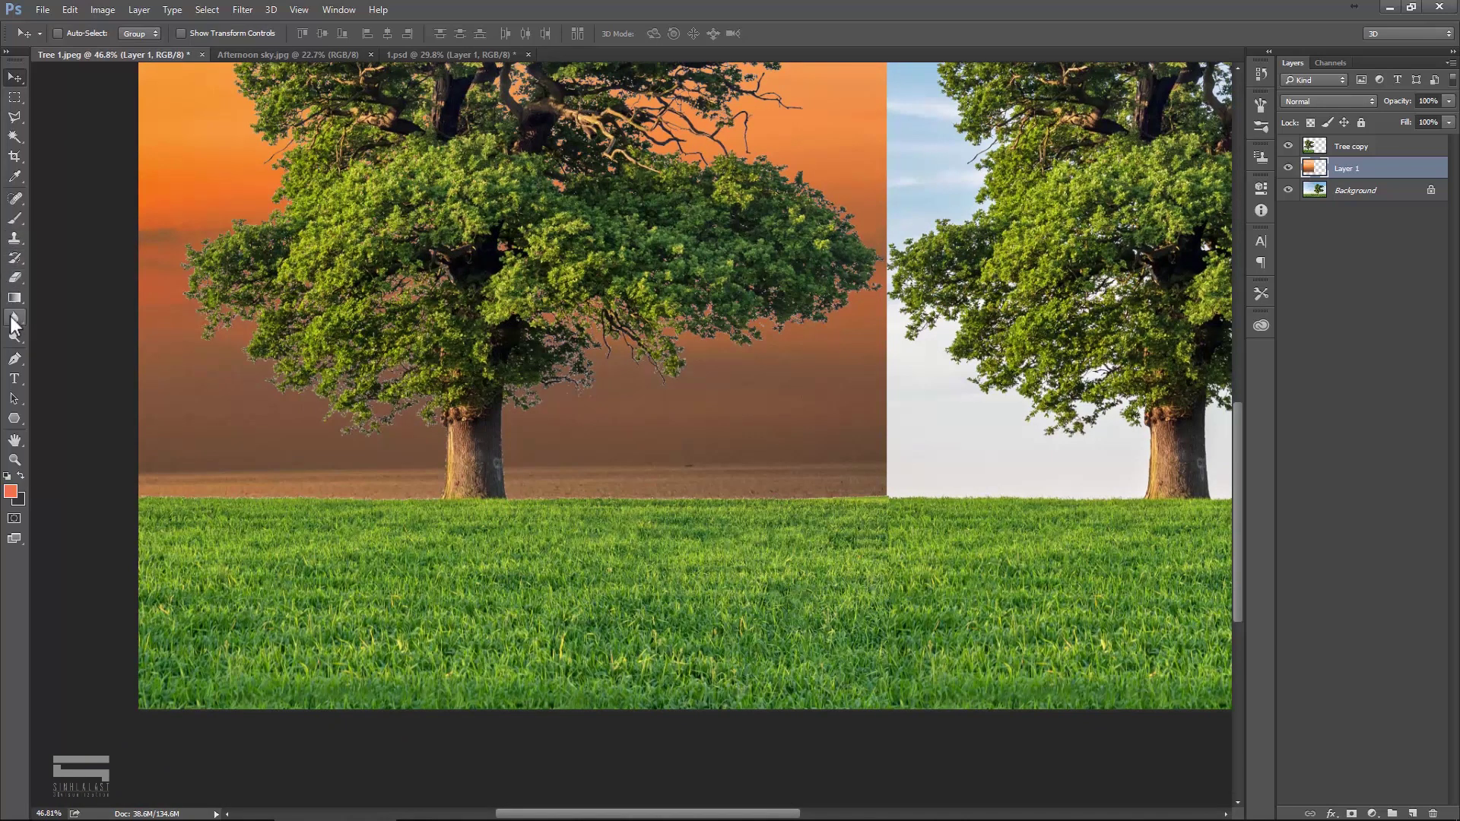
Step: Soft-erase the sunset's lower edge along the horizon with a 421 px eraser brush
left_click(13, 278)
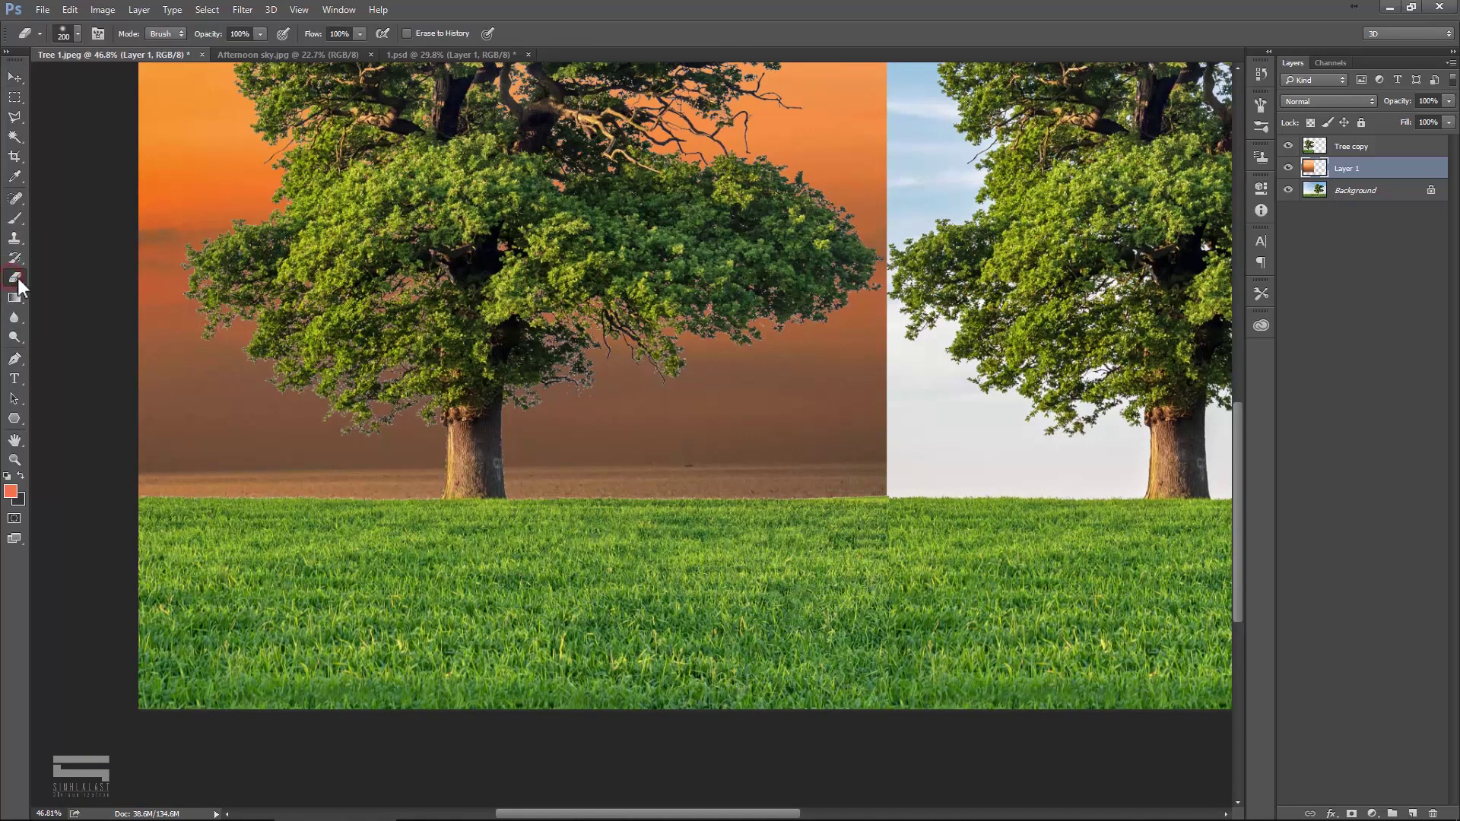
left_click(77, 34)
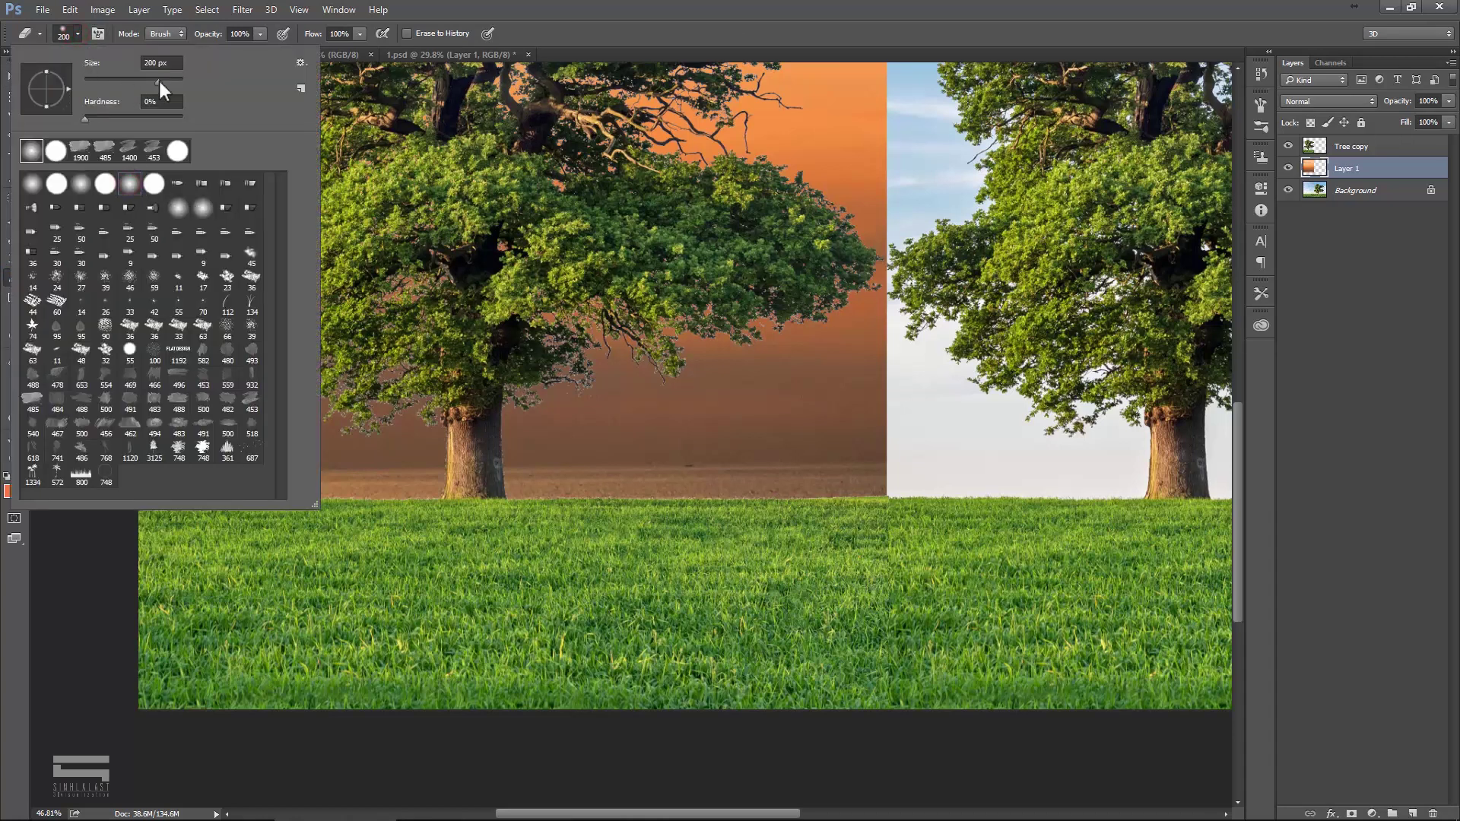
left_click_drag(169, 84, 169, 84)
left_click(900, 518)
mouse_move(854, 454)
left_mouse_down()
mouse_move(152, 456)
mouse_move(882, 453)
left_mouse_up()
left_click_drag(259, 448, 912, 468)
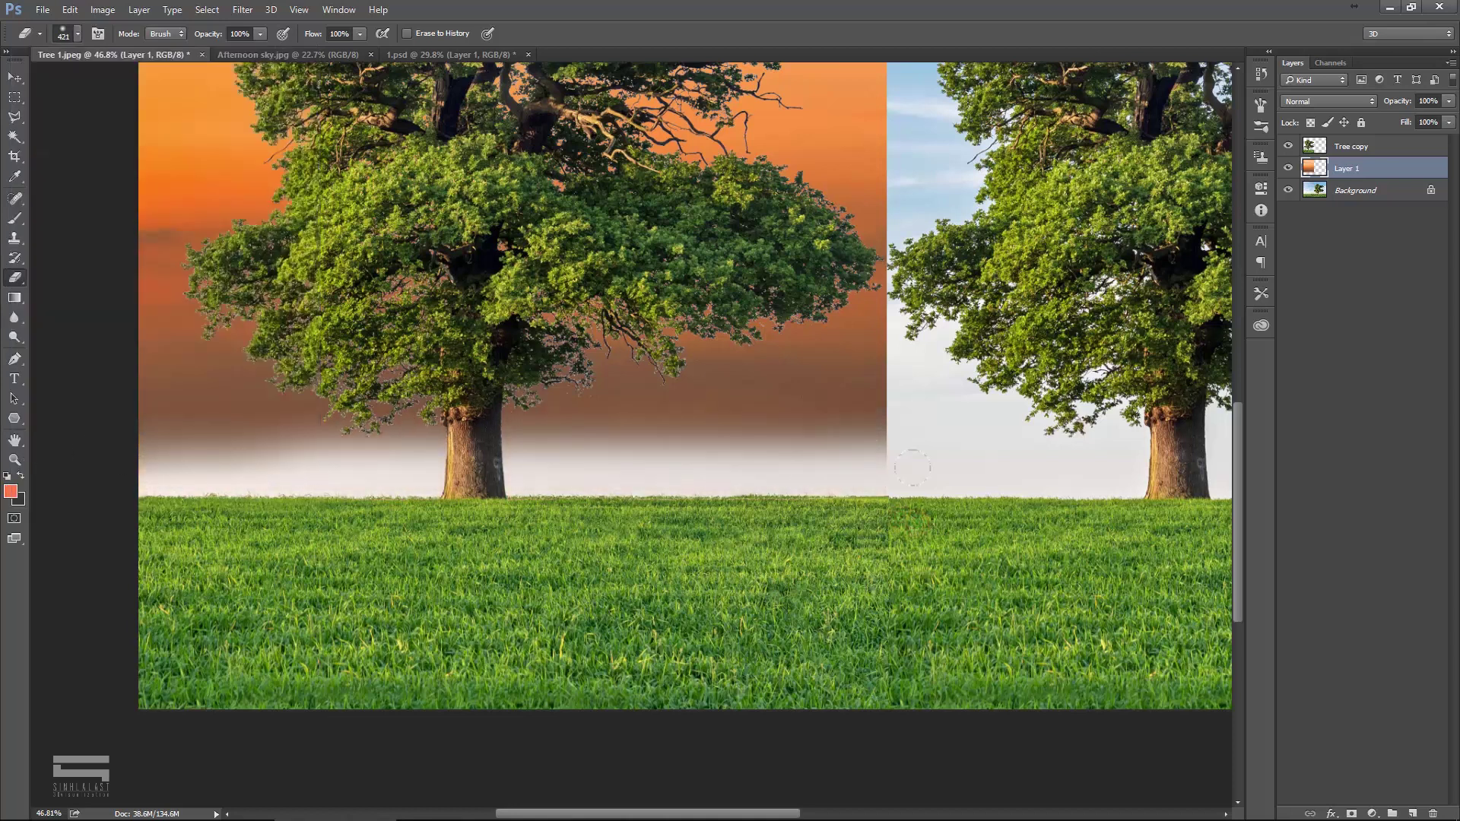
key("v")
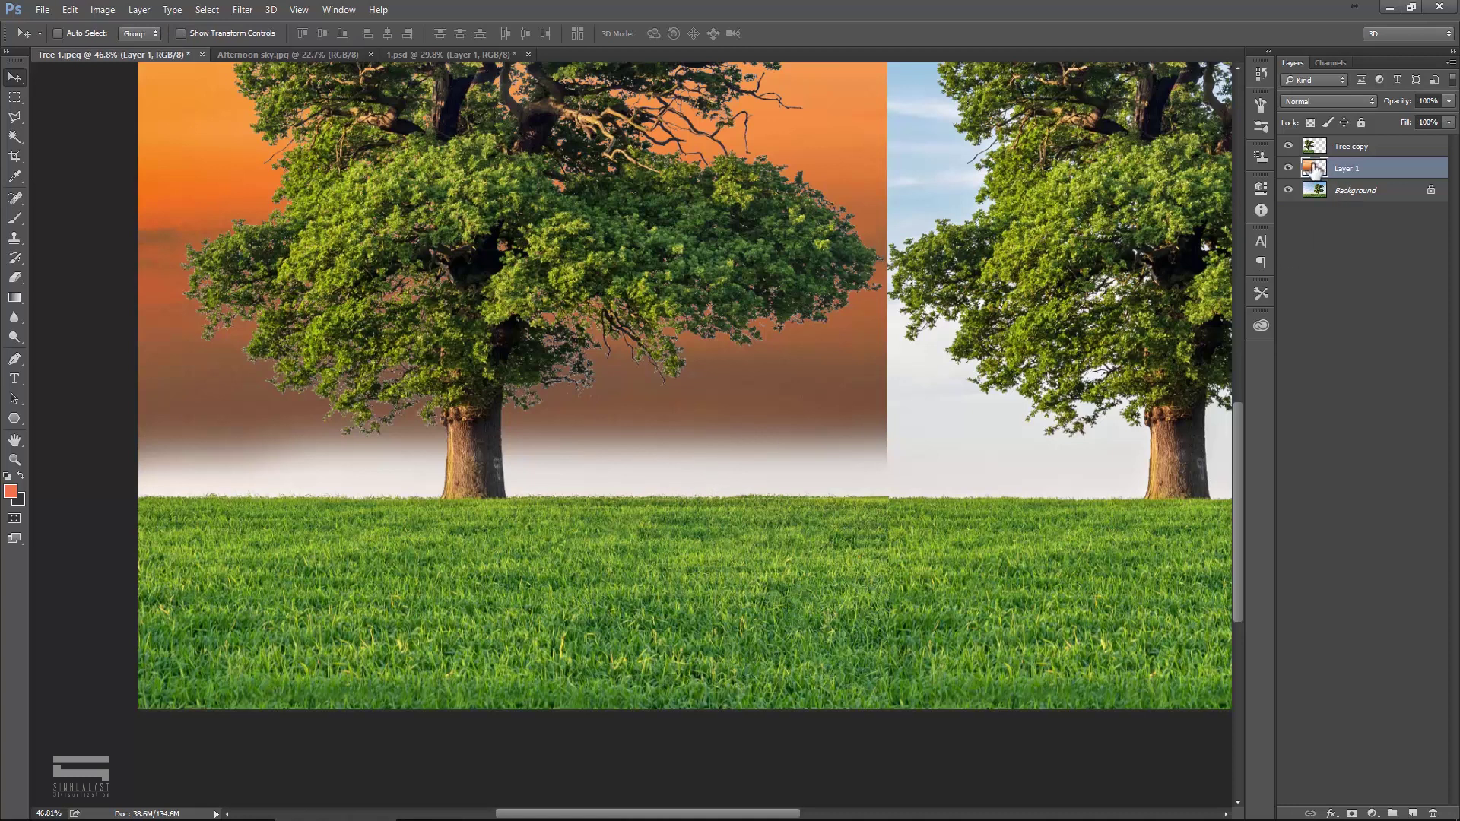
scroll(613, 331, "up", 1)
scroll(511, 391, "down", 1, "alt")
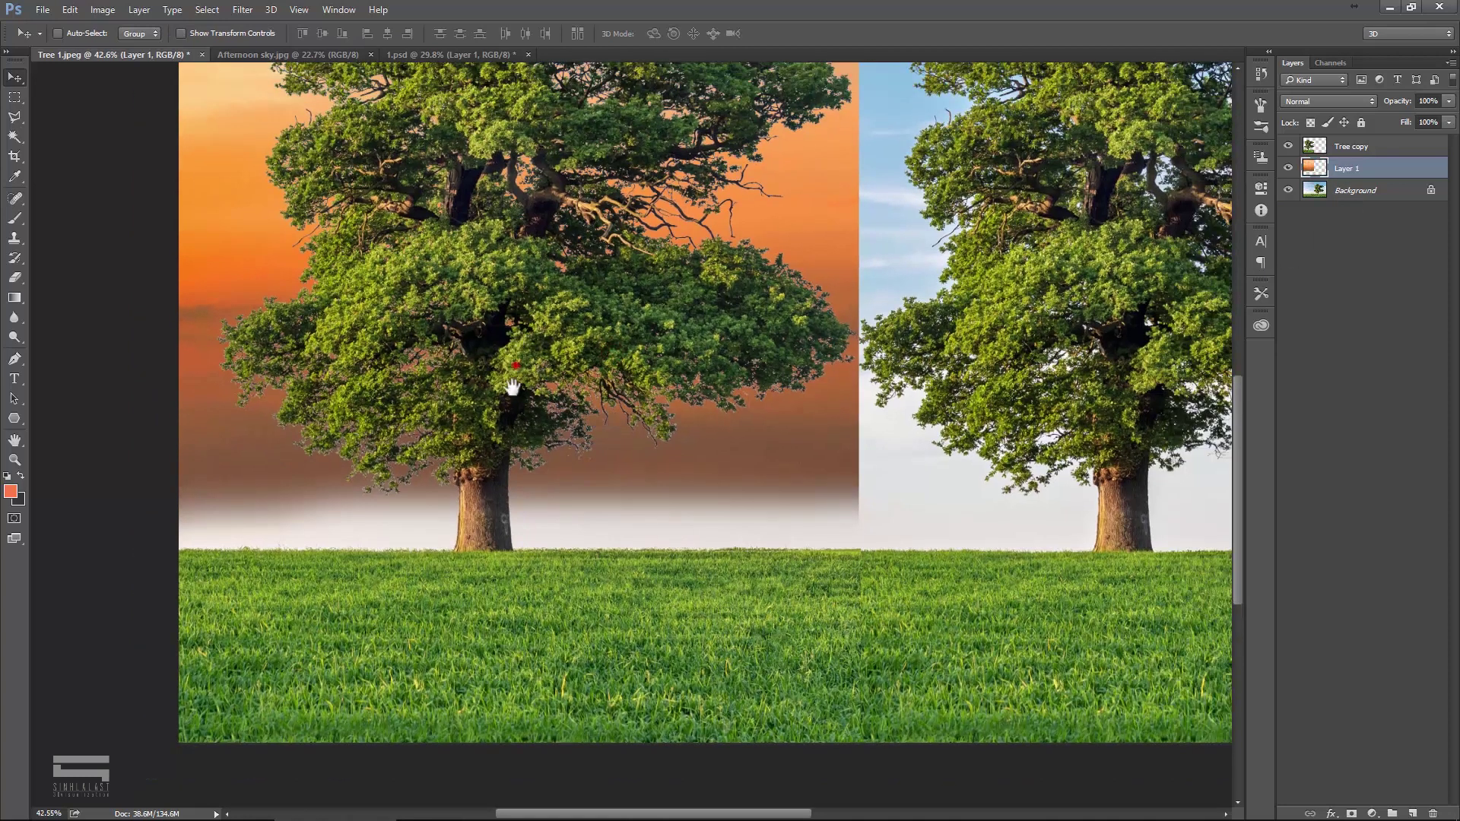
scroll(465, 358, "up", 1)
left_click(70, 10)
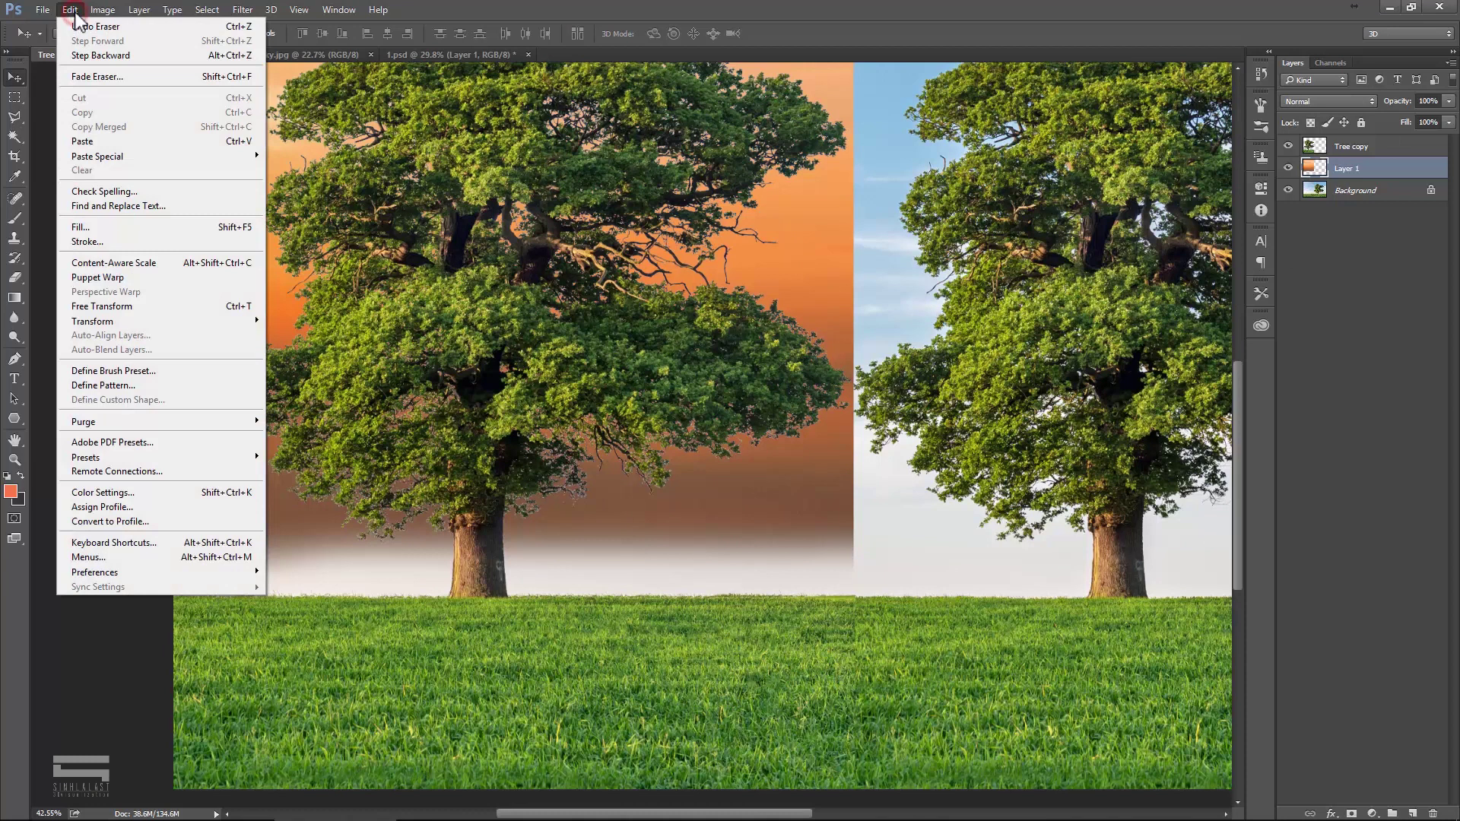
Step: Stretch the sunset layer down to about 109% height so it reaches the grass
left_click(102, 306)
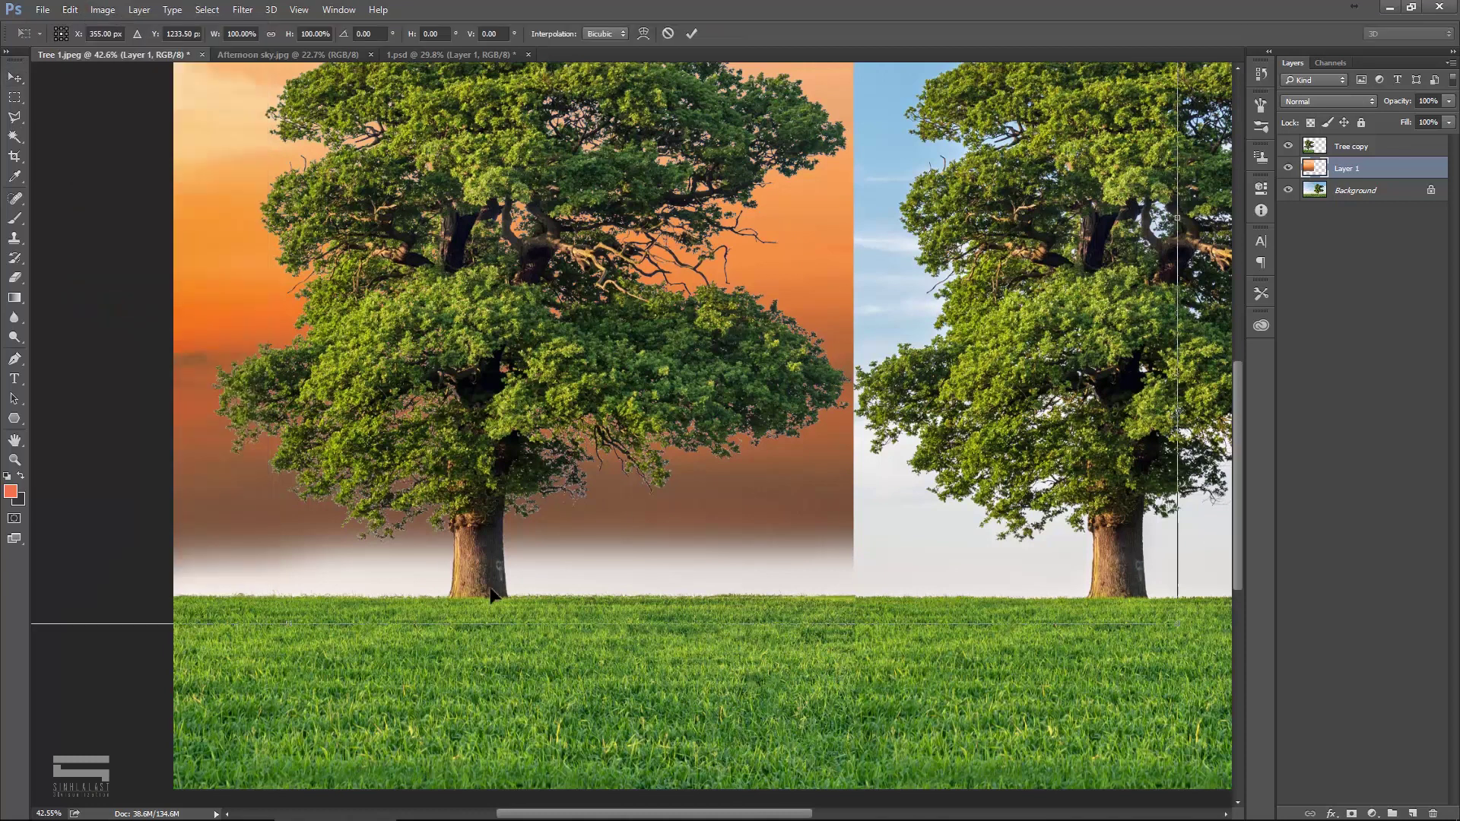
left_click(470, 625)
left_click_drag(422, 628, 456, 694)
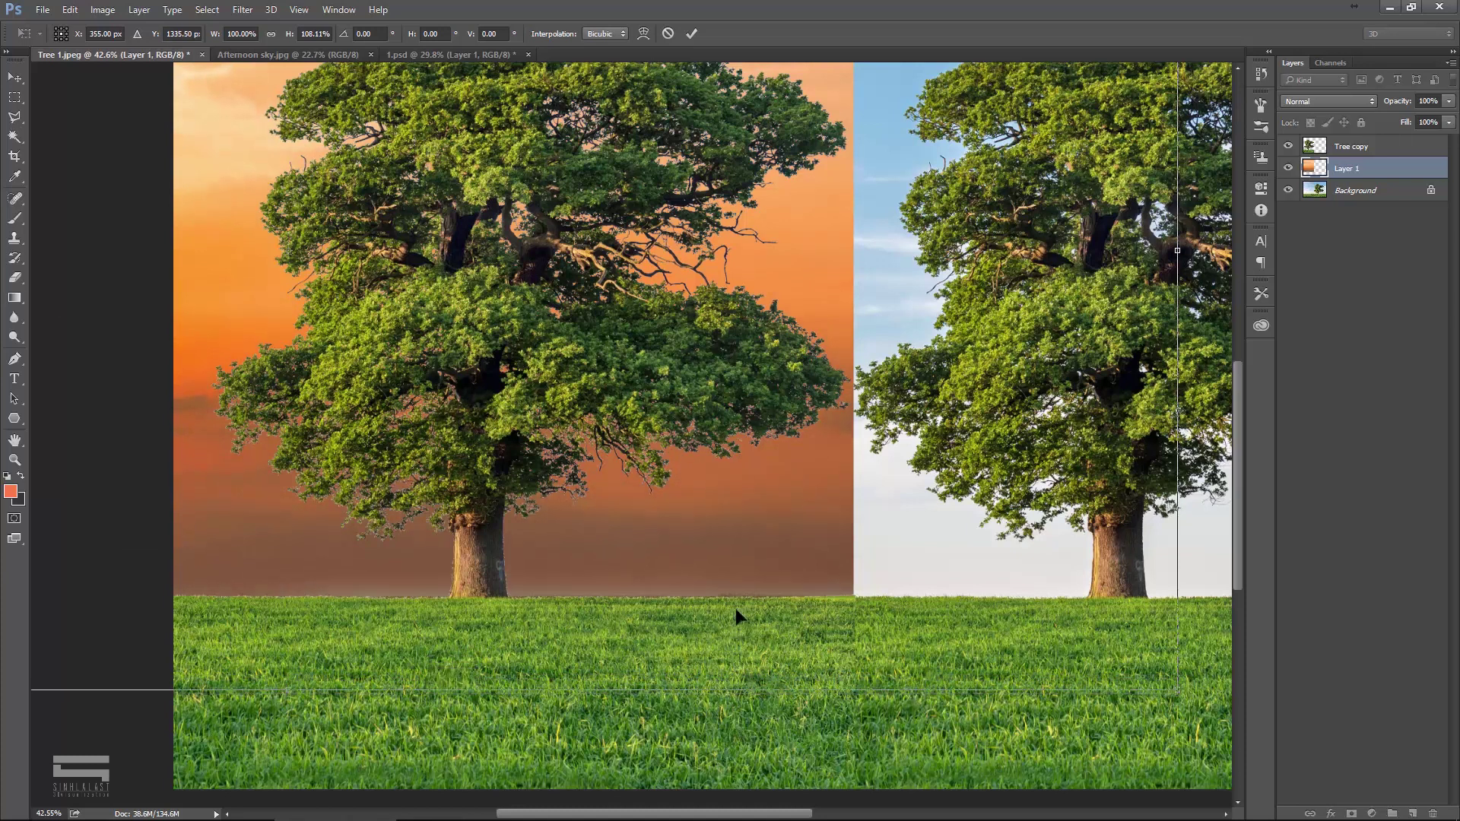
left_click_drag(520, 694, 525, 698)
scroll(706, 553, "down", 1)
scroll(707, 525, "down", 1)
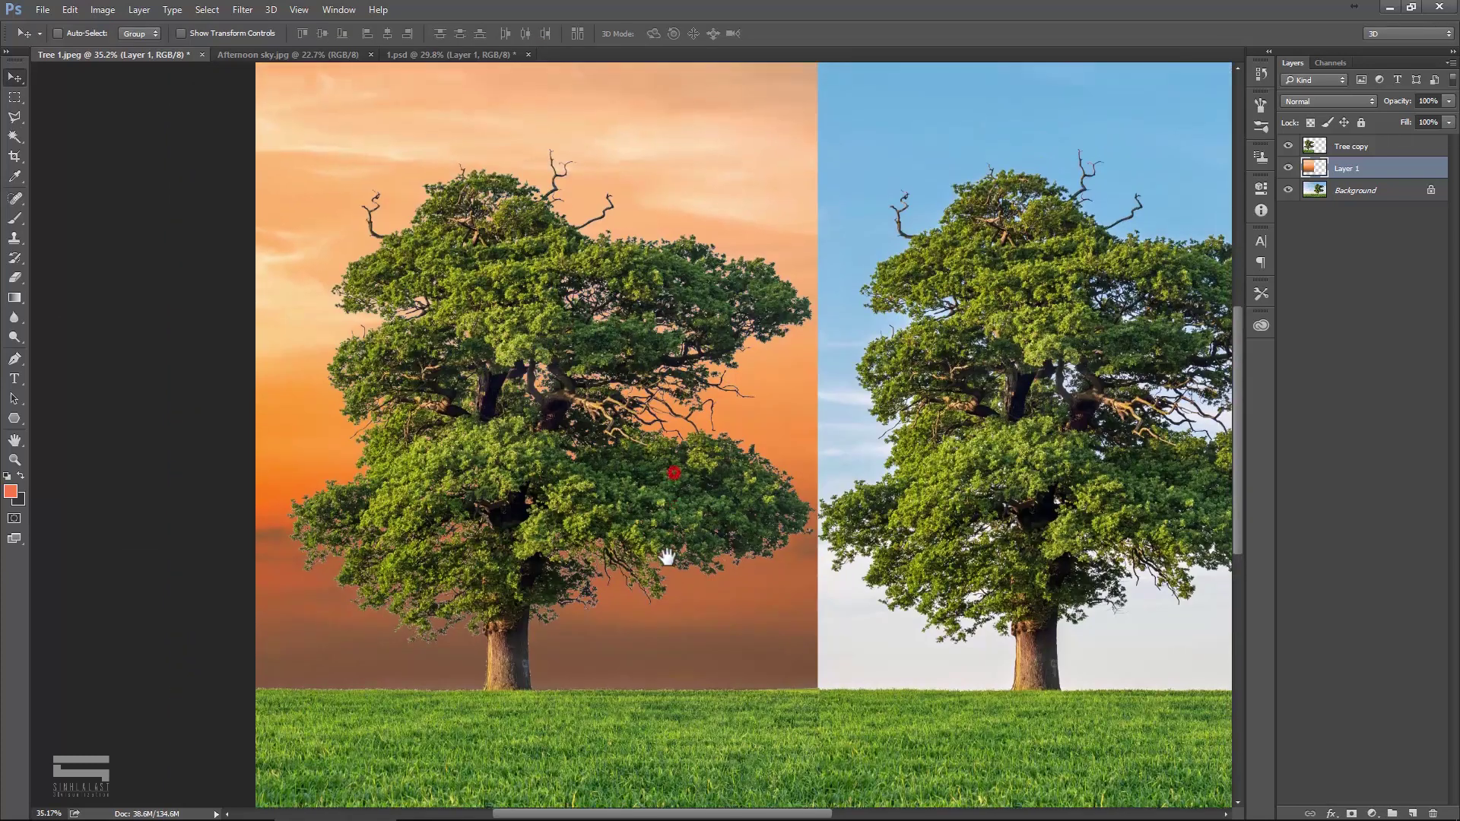
left_click_drag(696, 523, 685, 555)
scroll(669, 533, "down", 1)
scroll(647, 563, "down", 1)
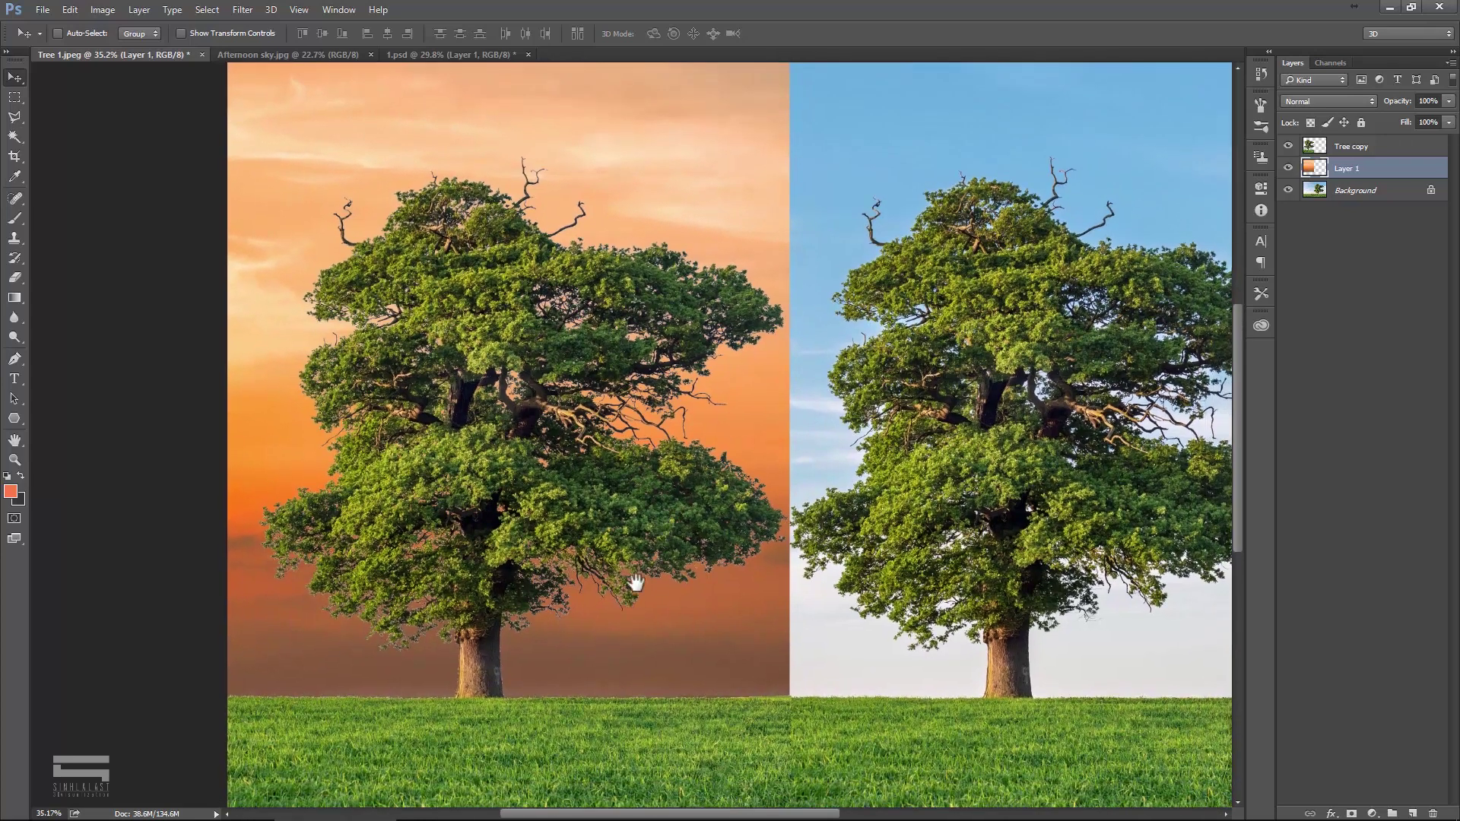
scroll(643, 548, "down", 2)
scroll(608, 540, "down", 1)
scroll(571, 542, "up", 3)
Step: Make Tree copy the active layer and look over the tree
scroll(616, 561, "up", 1)
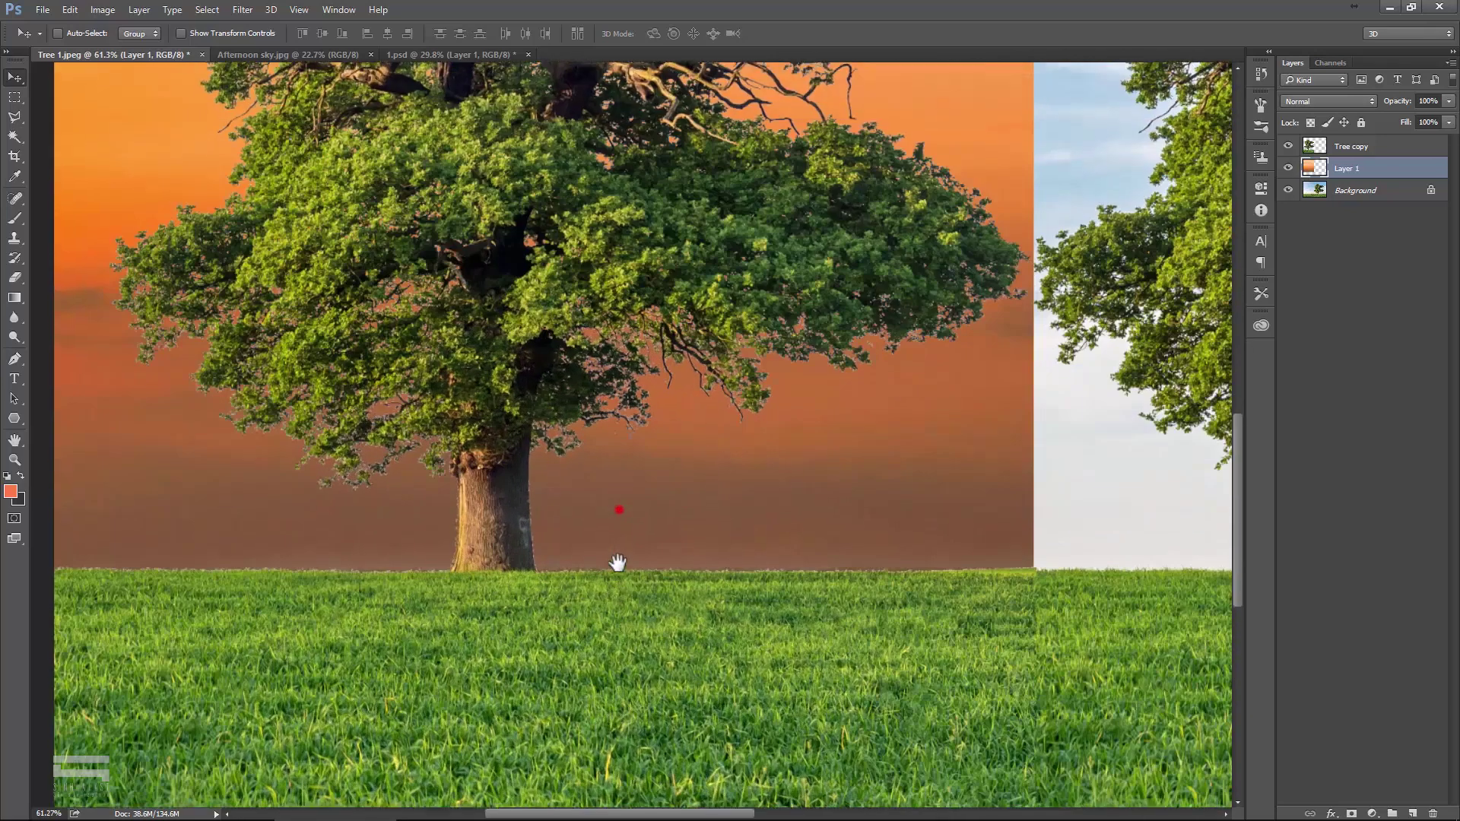
scroll(640, 433, "up", 1)
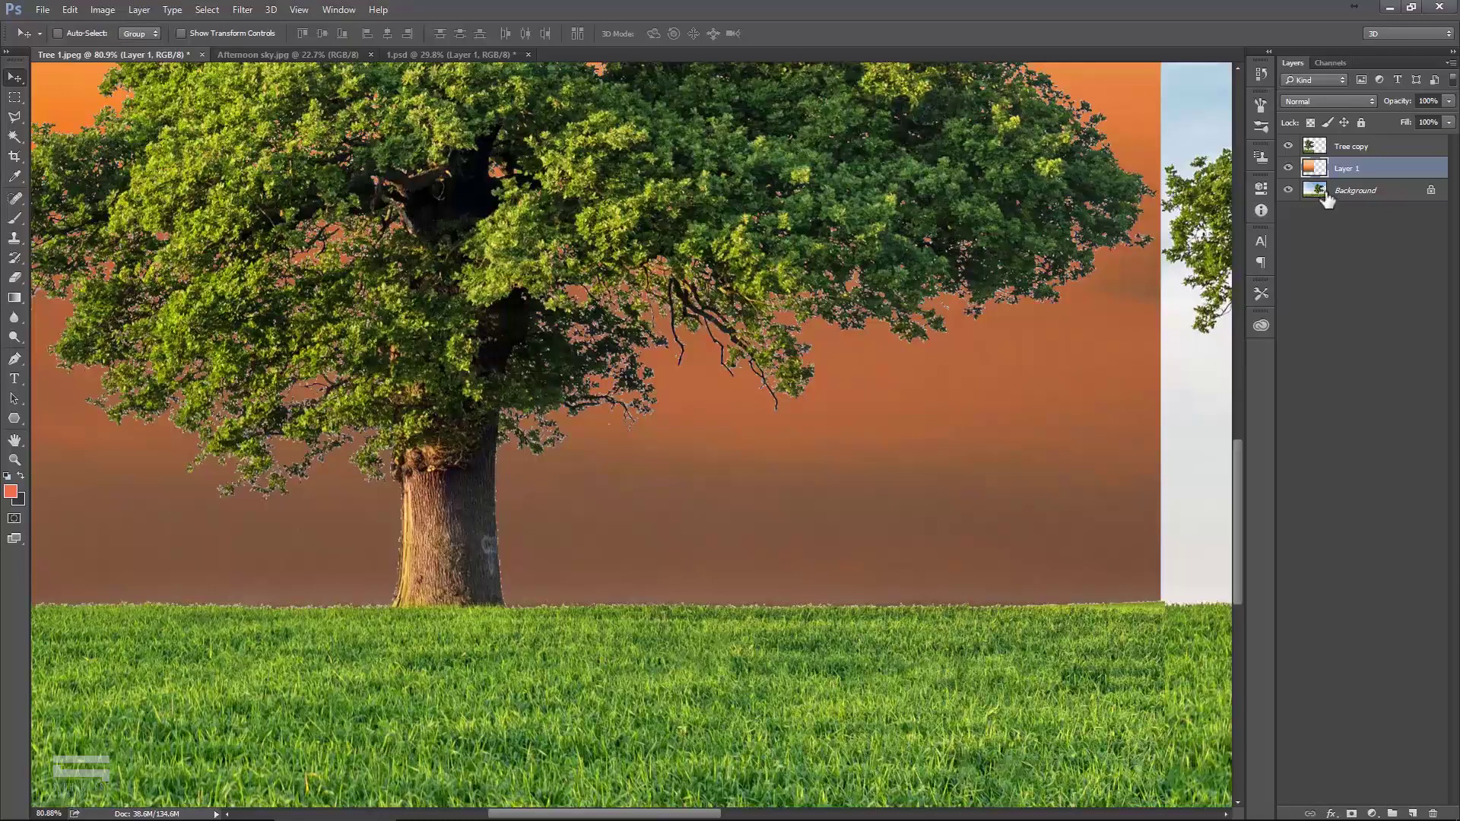
left_click(1361, 150)
left_click_drag(732, 232, 779, 373)
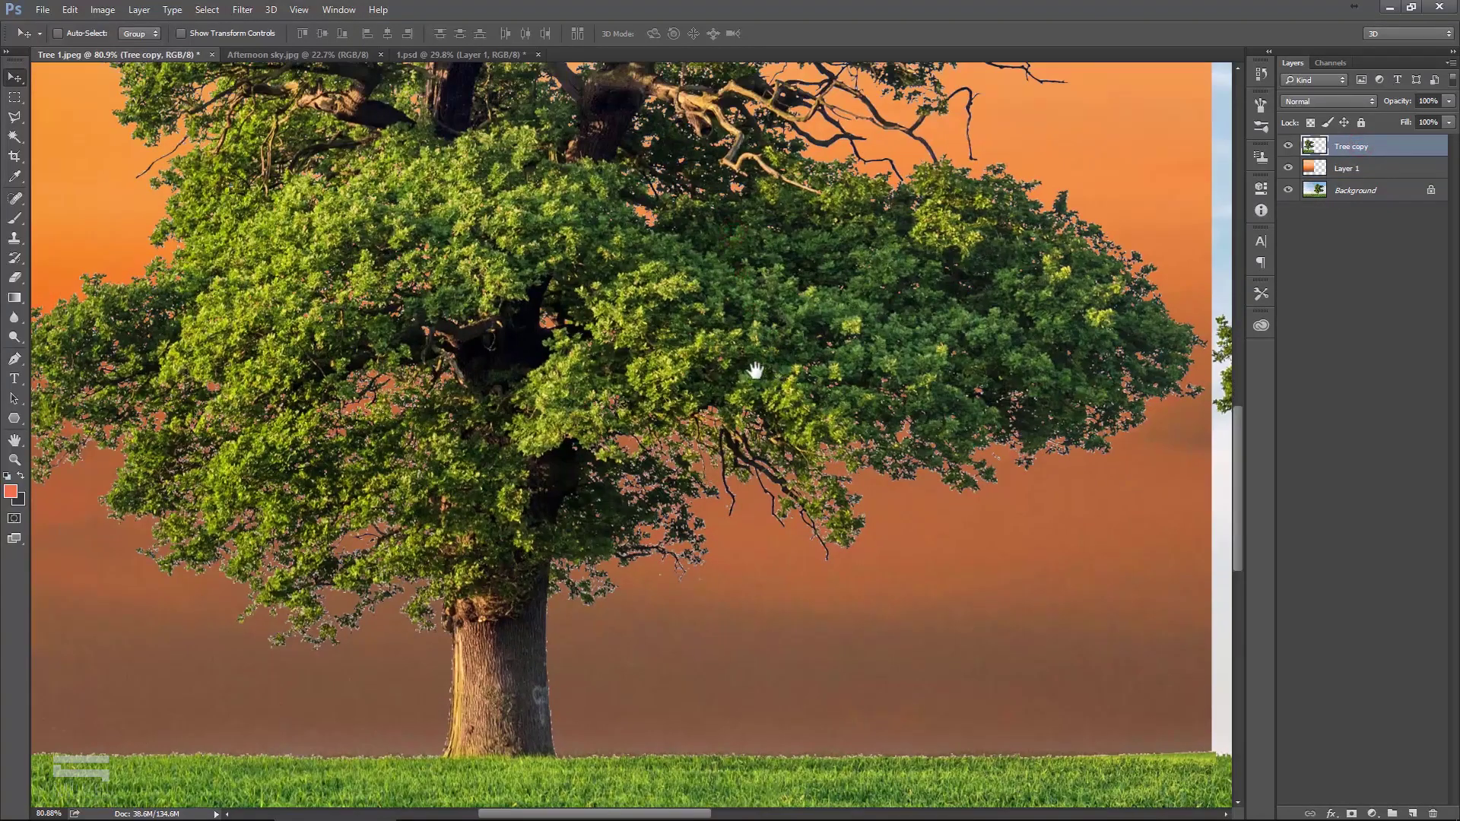
scroll(733, 368, "down", 2)
scroll(746, 457, "down", 2)
scroll(715, 373, "up", 1)
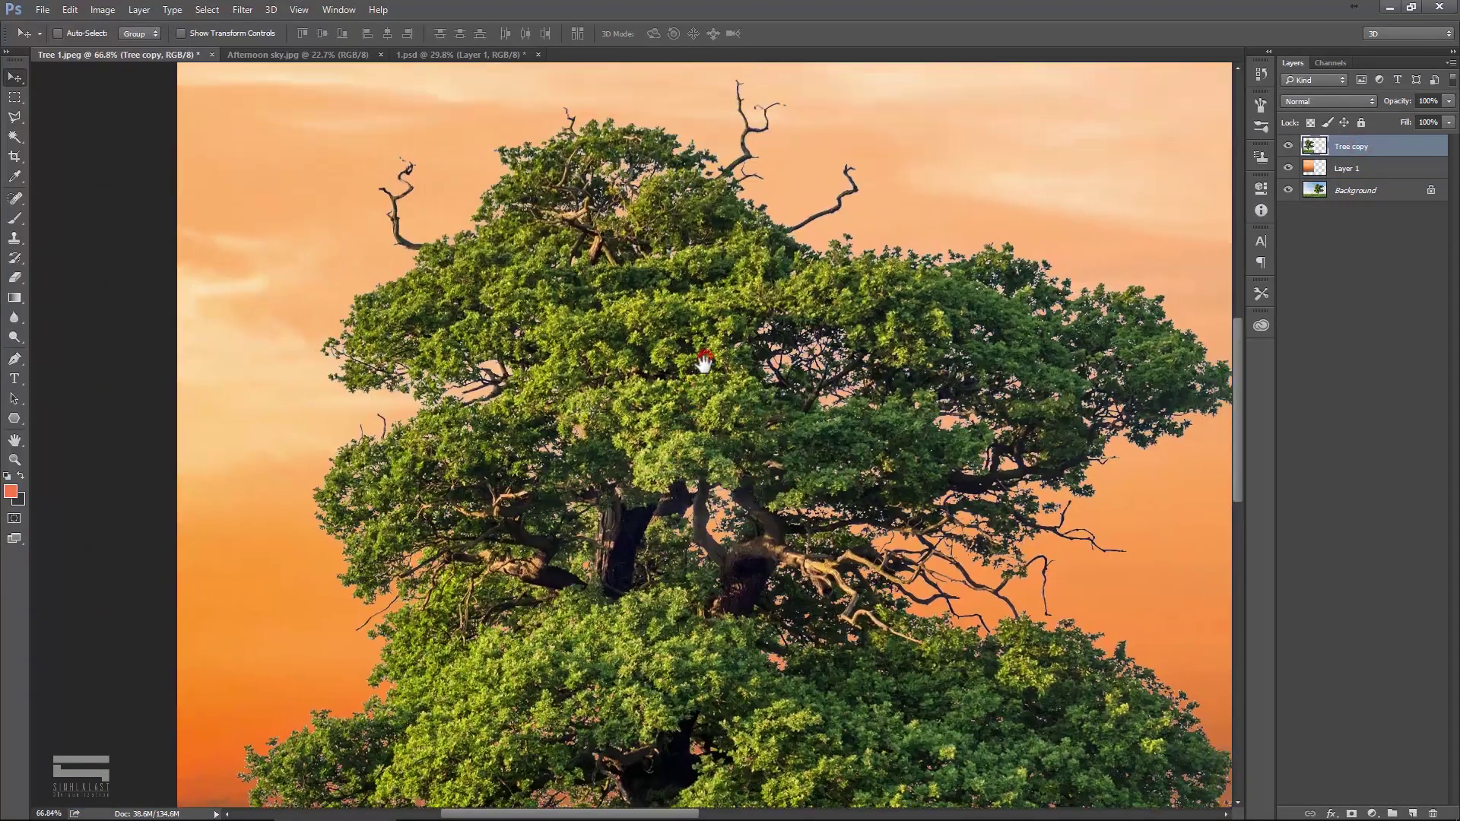
scroll(704, 361, "up", 1)
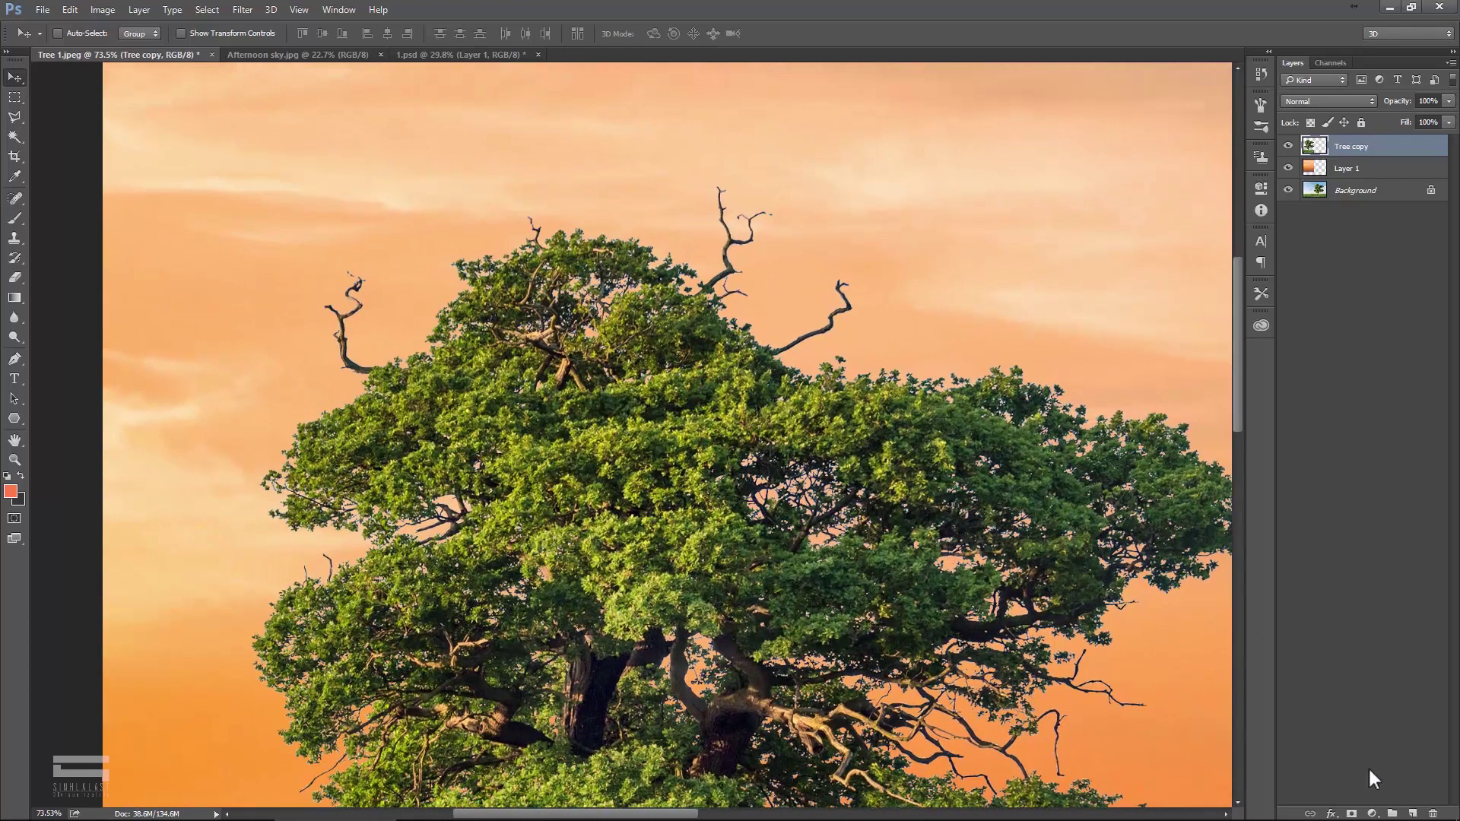
Step: Add Gradient Map 1 clipped to Tree copy, comparing it on and off
left_click(1372, 813)
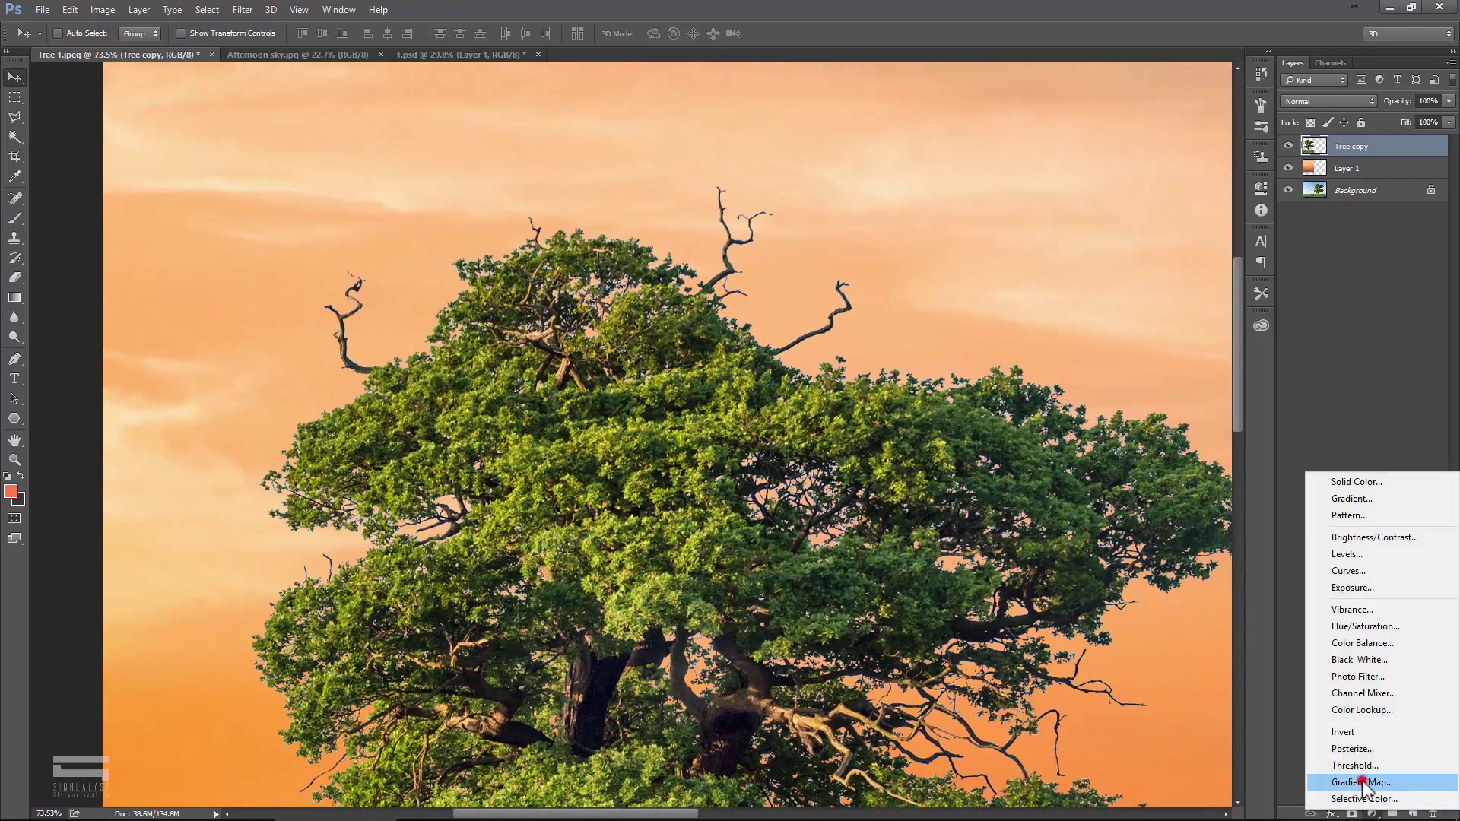
left_click(1362, 777)
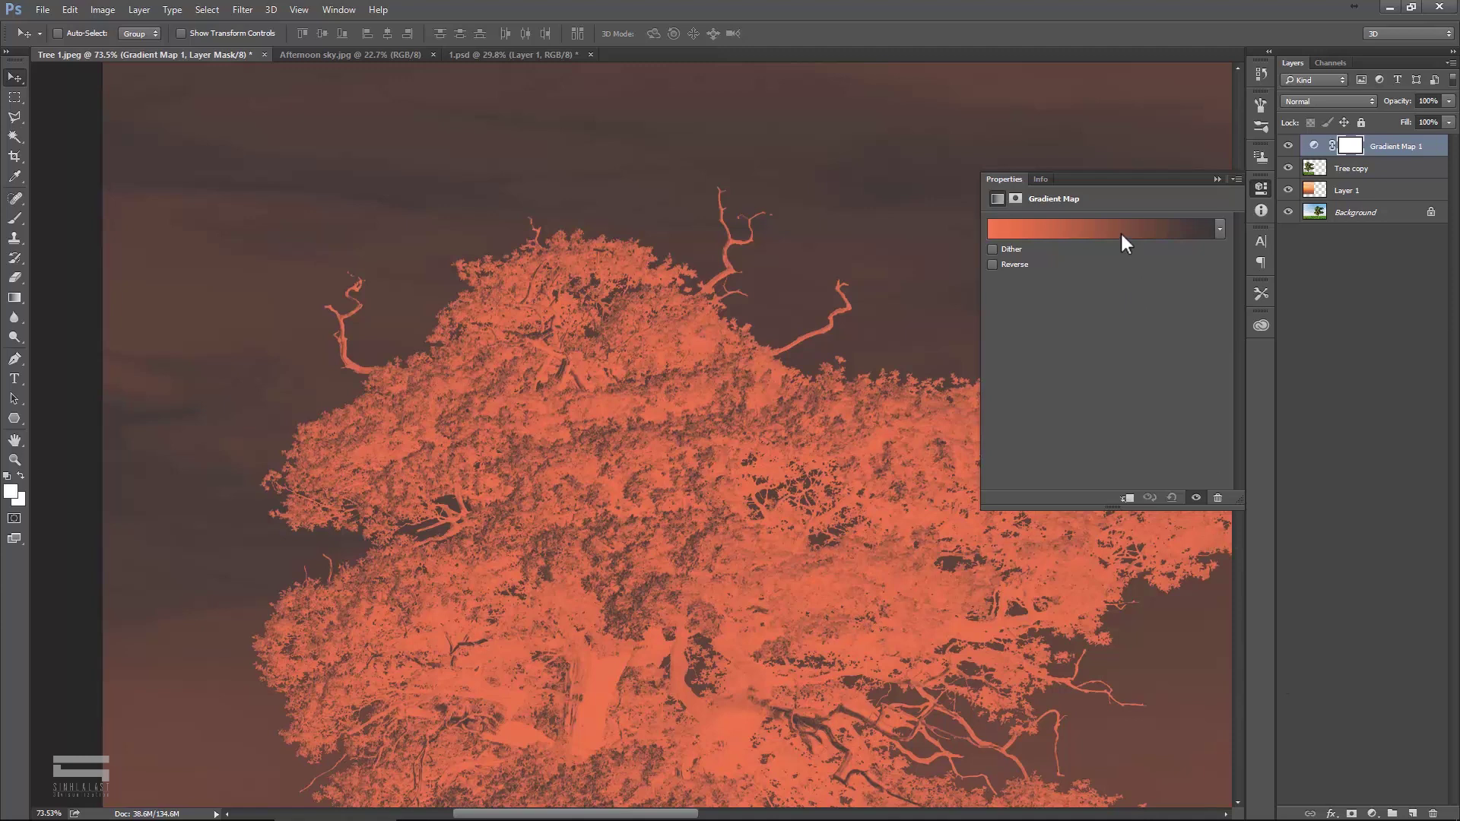
left_click(1215, 178)
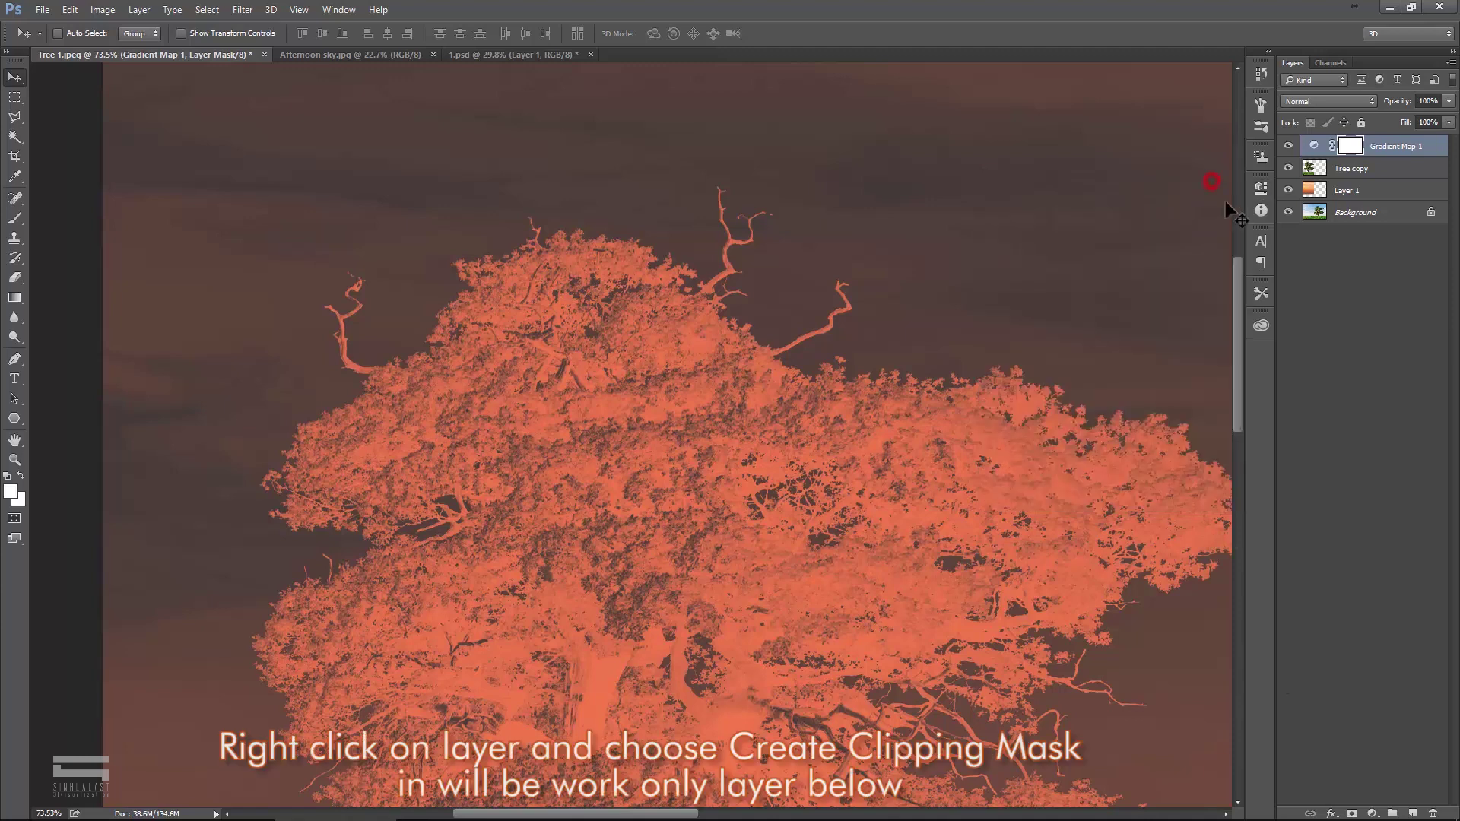
right_click(1430, 148)
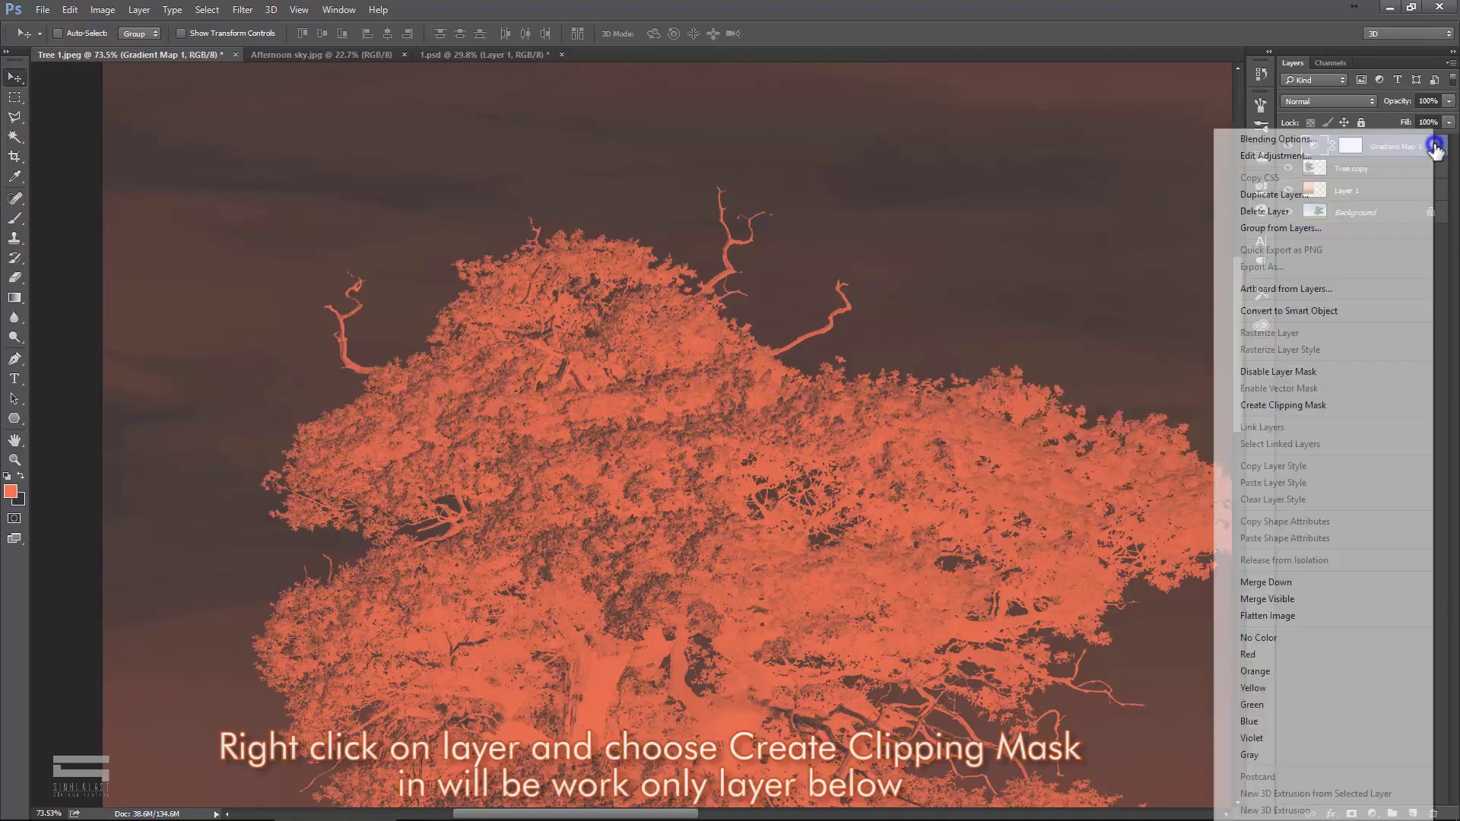
left_click(1275, 405)
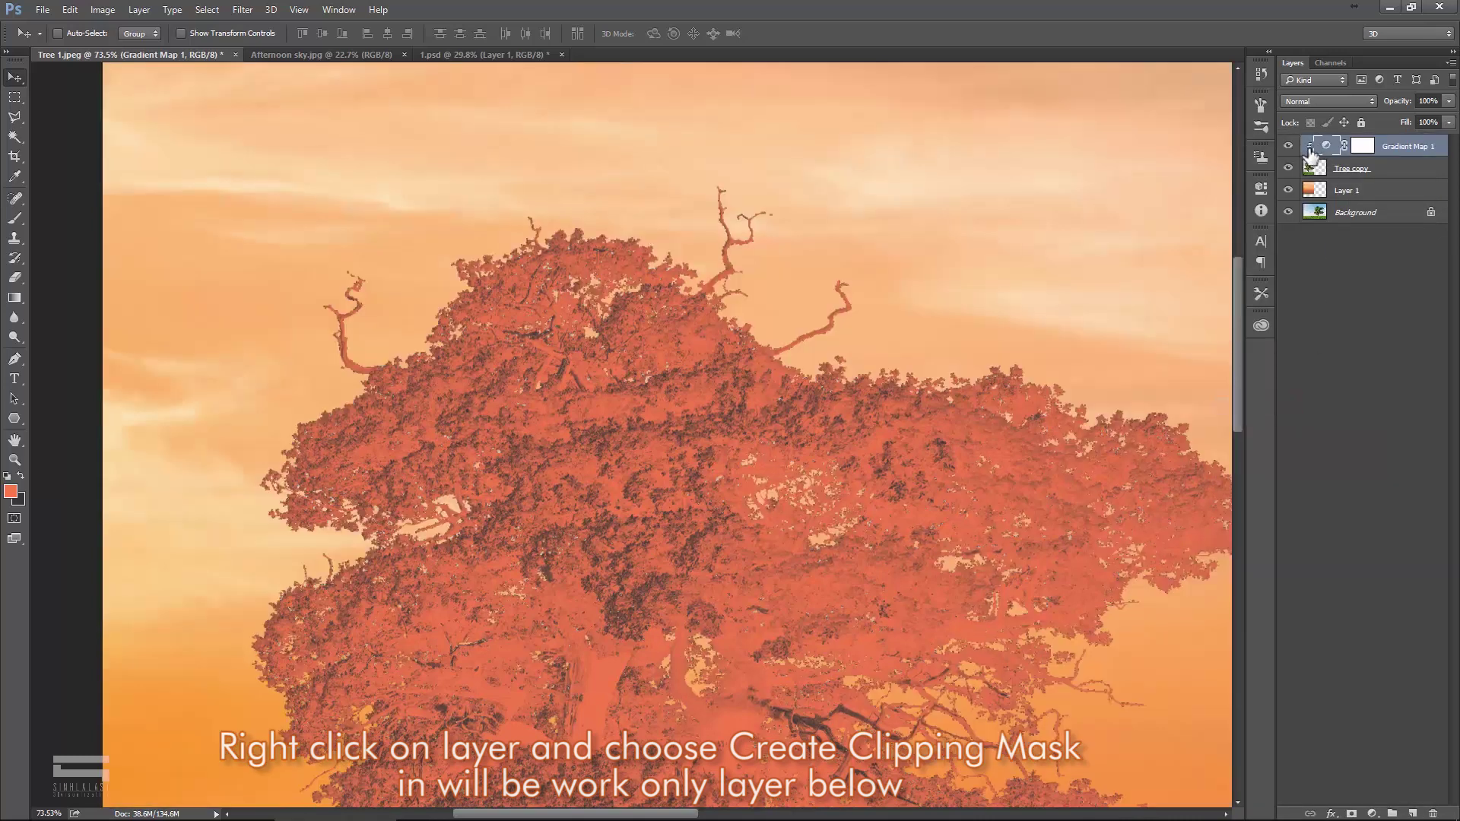
left_click(1287, 146)
scroll(962, 213, "down", 2)
scroll(957, 205, "down", 1)
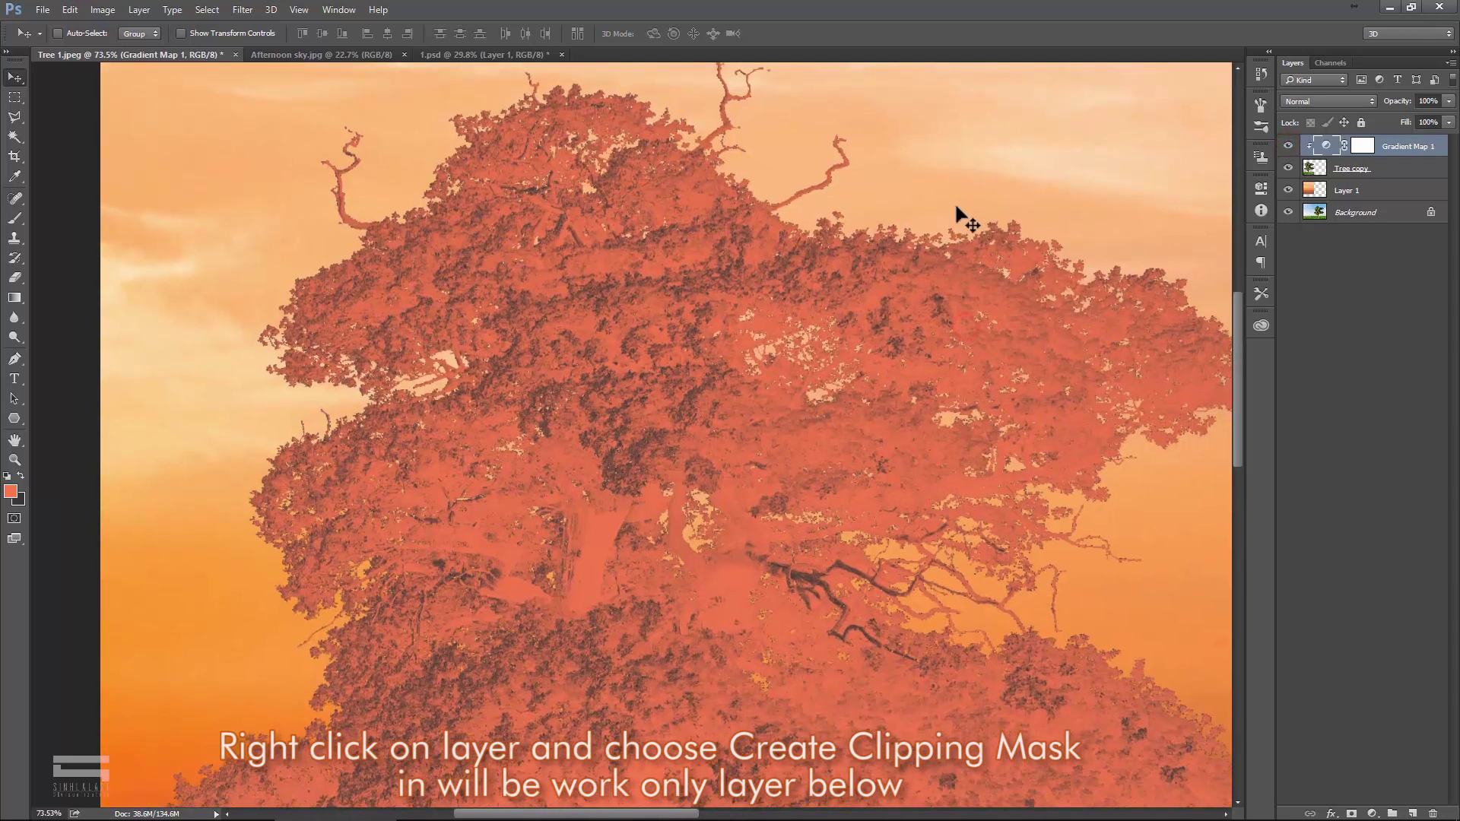
Step: In the Gradient Editor, rearrange the stops so dark is left and orange is right
double_click(1325, 147)
left_click(1161, 230)
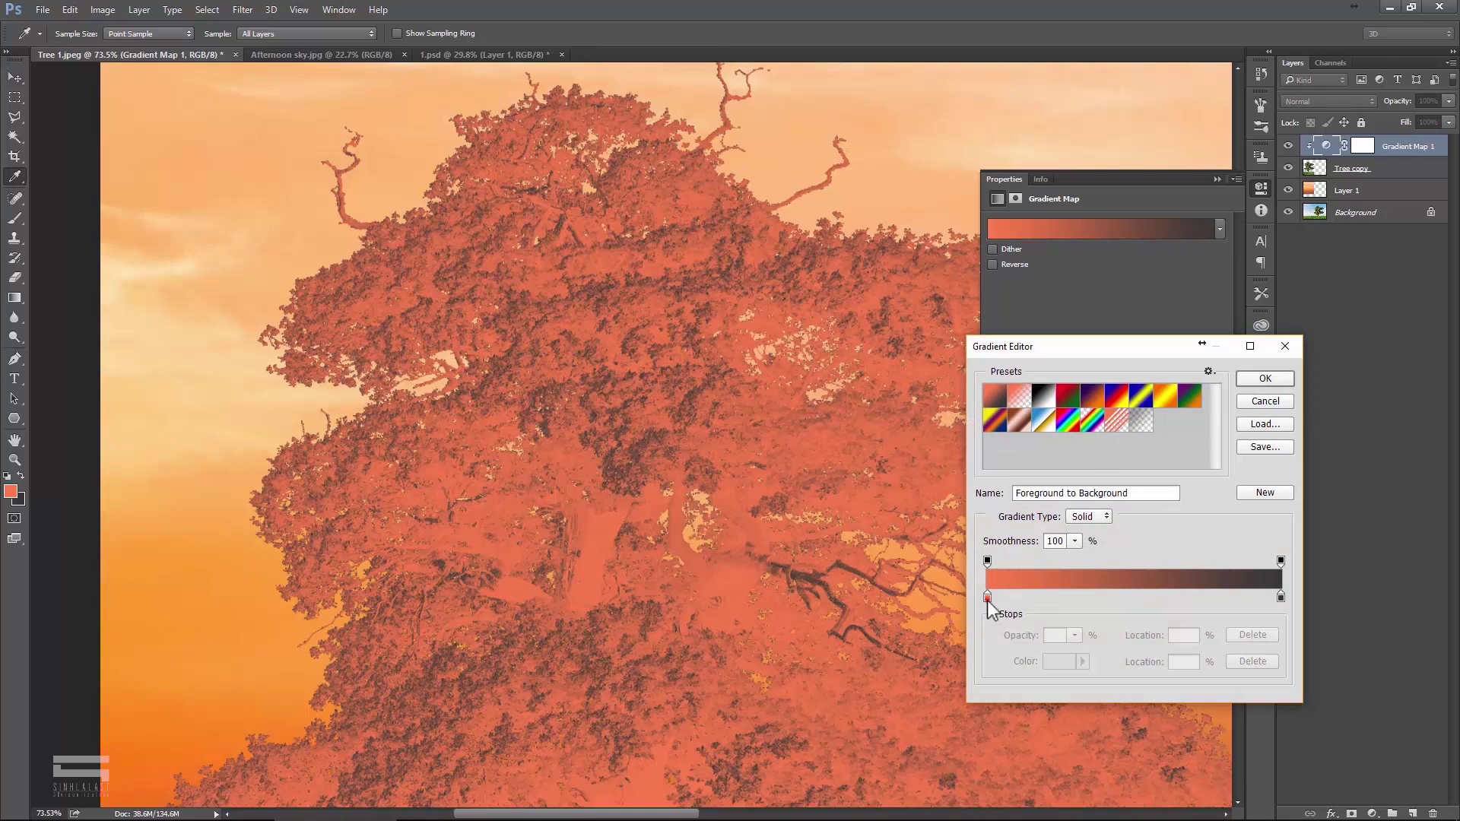
left_click_drag(988, 597, 1172, 597)
left_click_drag(1281, 598, 987, 597)
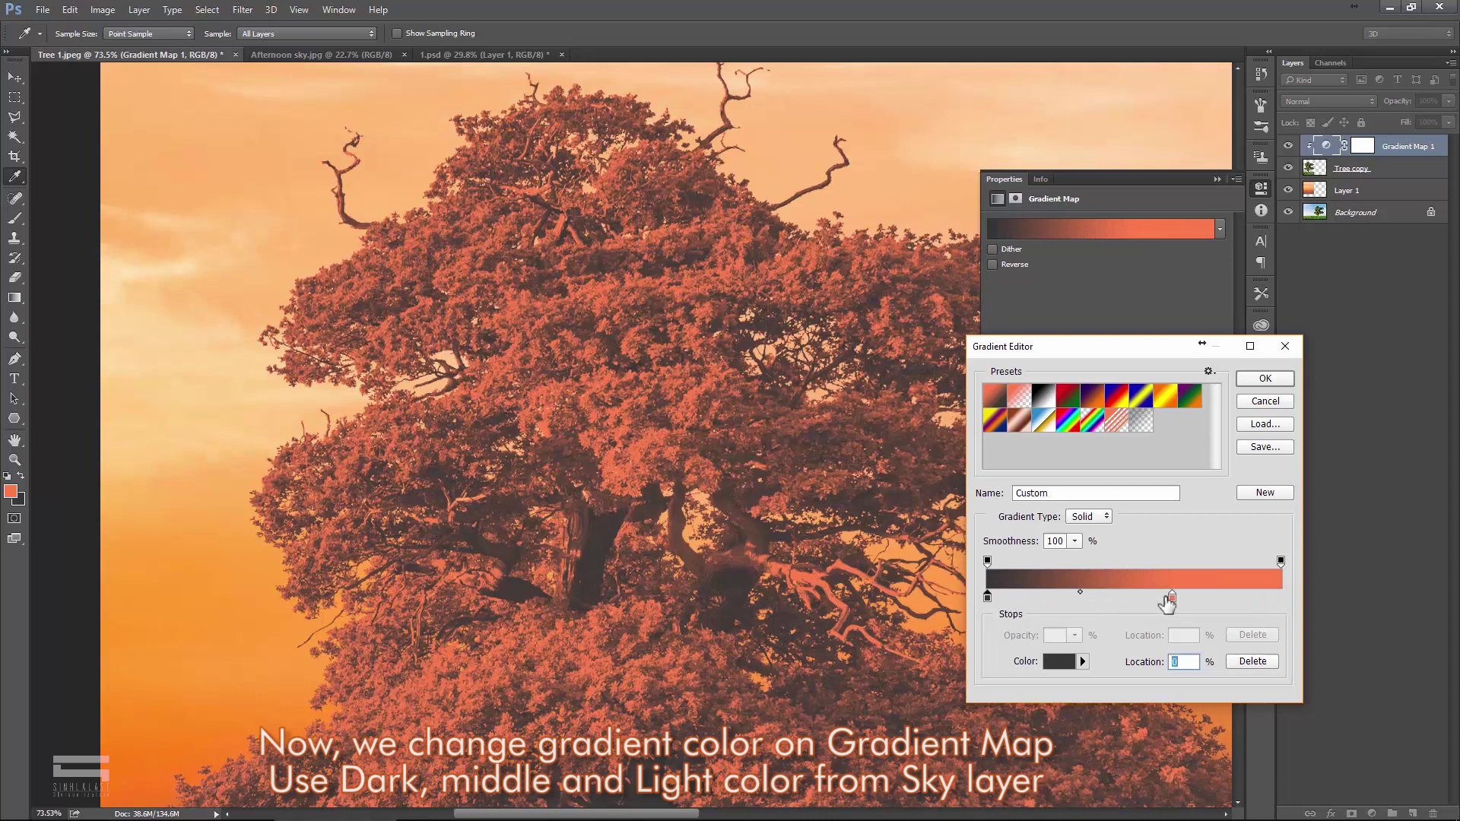
mouse_move(1164, 598)
left_mouse_down()
mouse_move(1273, 601)
mouse_move(1266, 639)
left_mouse_up()
left_click_drag(1172, 597, 1281, 597)
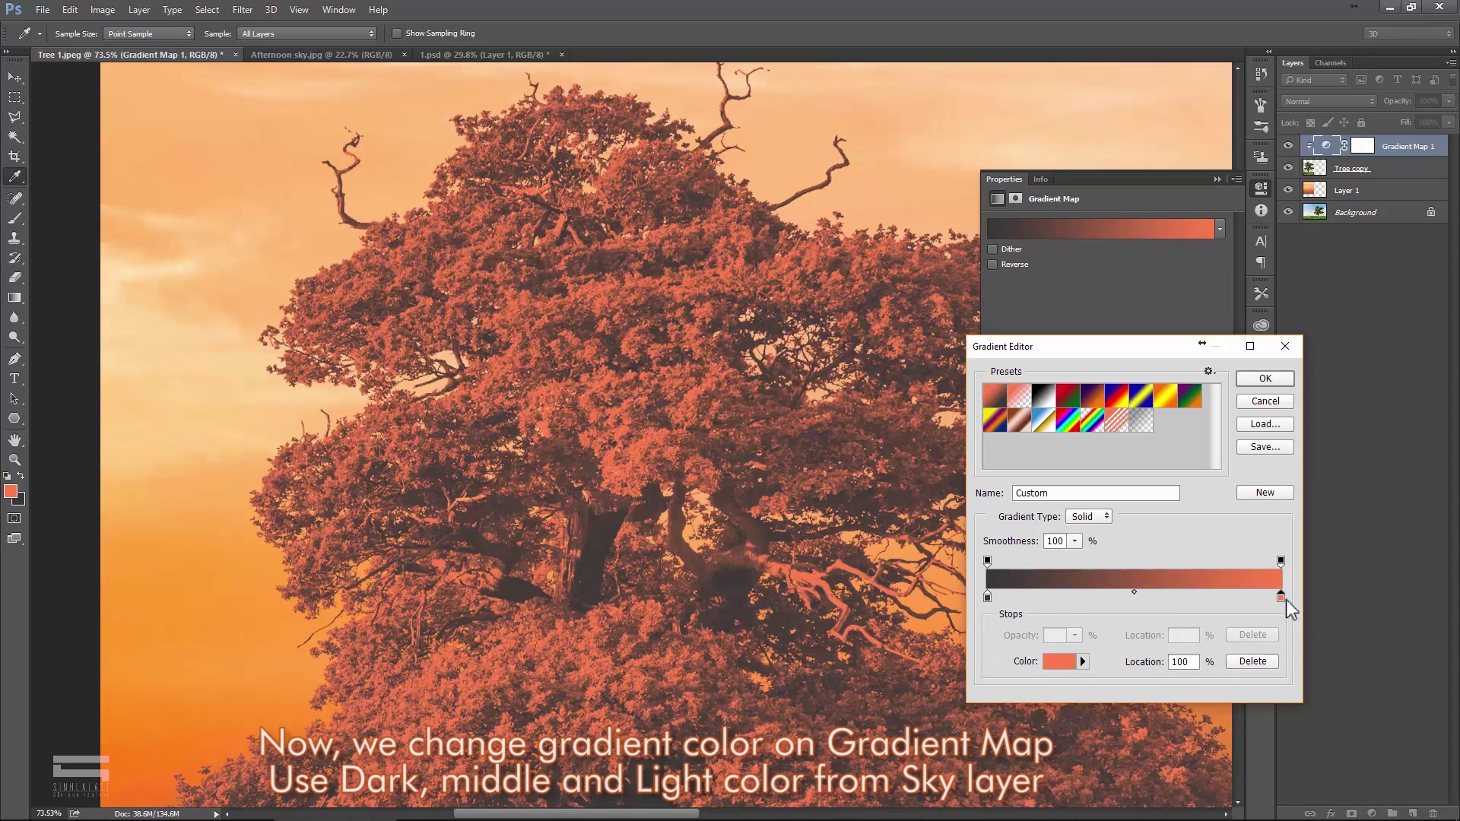
mouse_move(703, 467)
left_mouse_down()
mouse_move(697, 402)
mouse_move(639, 452)
left_mouse_up()
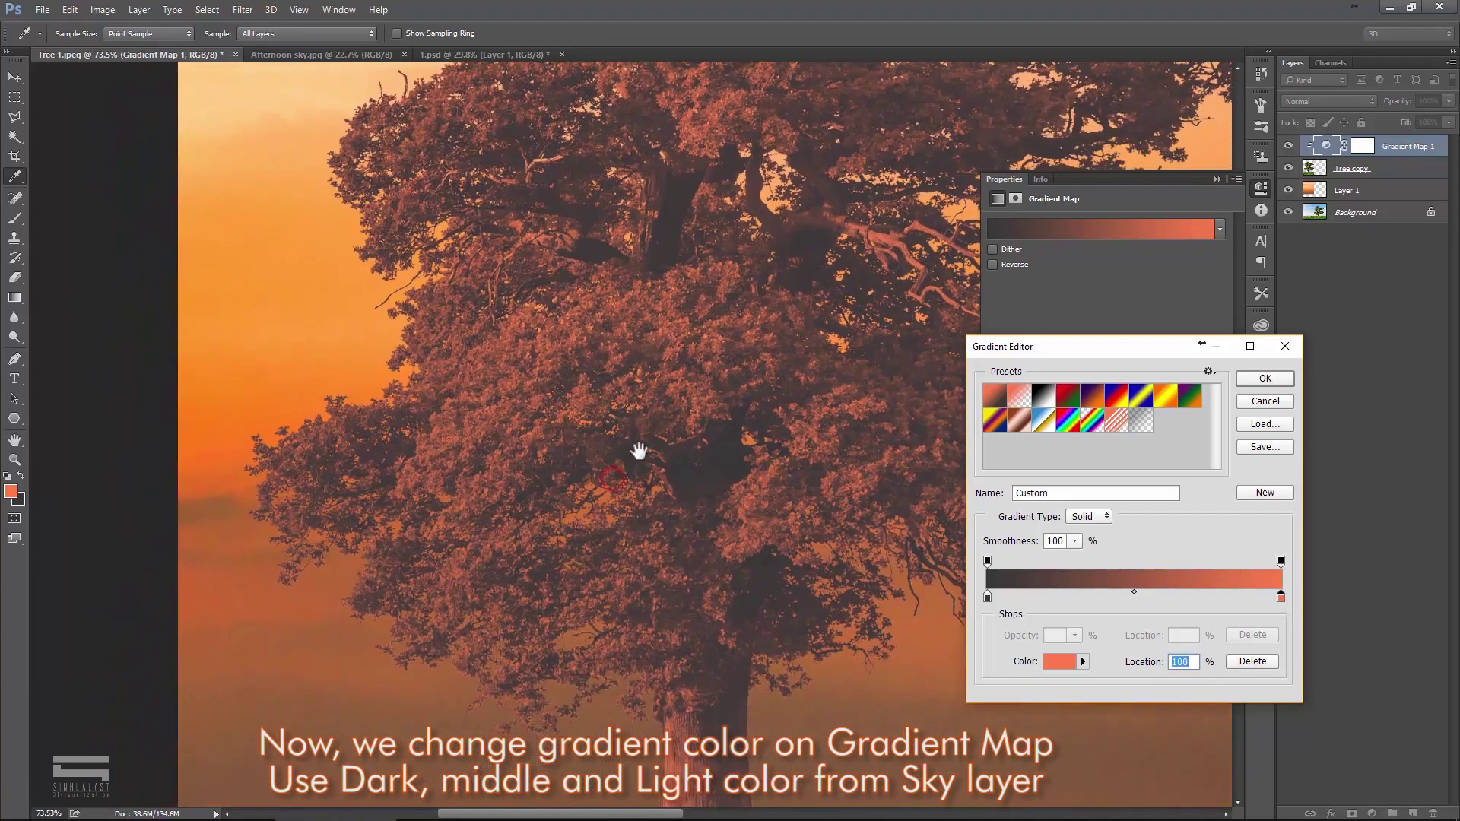
left_click(988, 598)
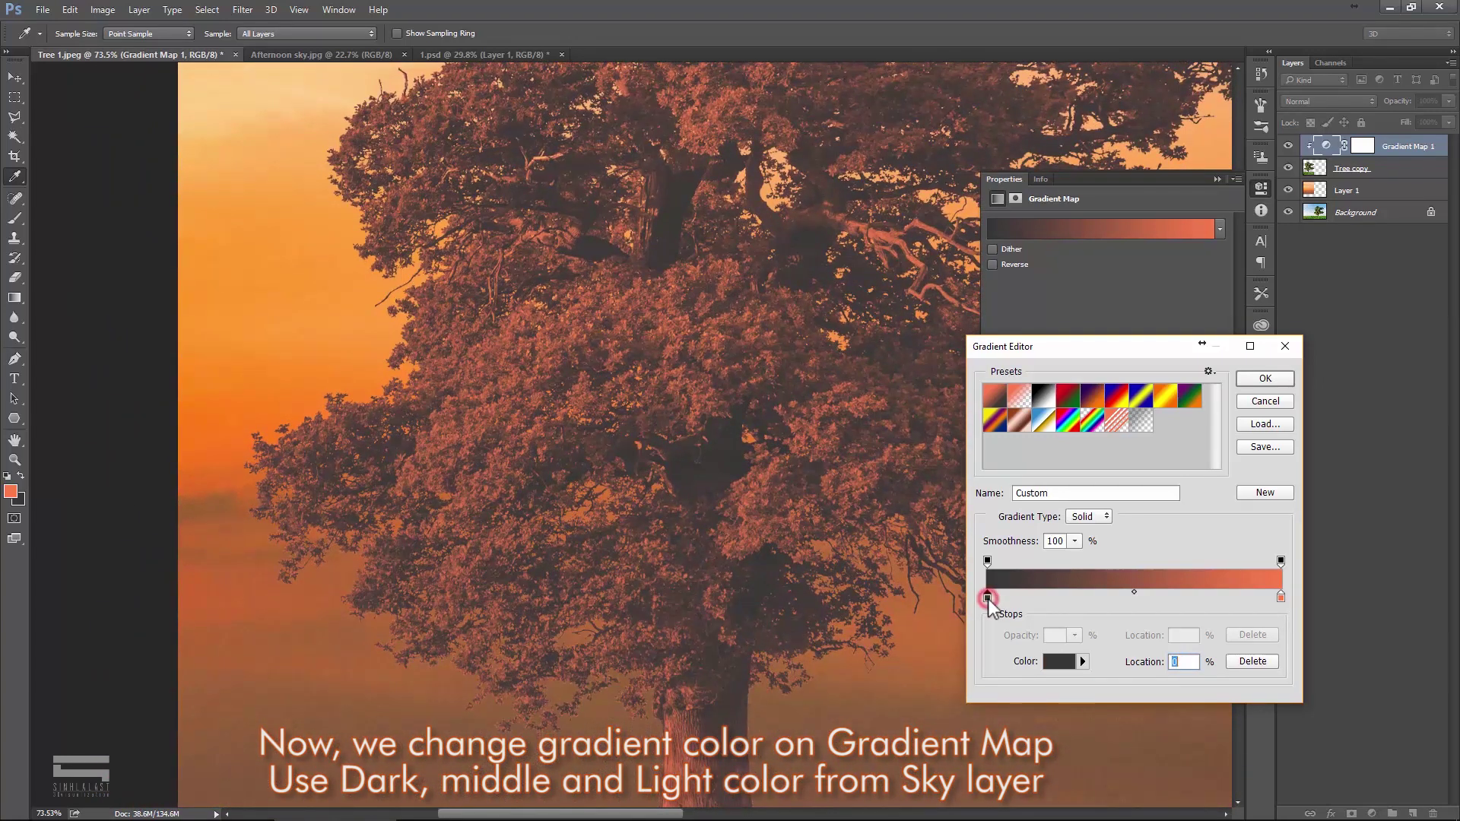
Step: Give the gradient's left stop a dark brown sampled from the sky
left_click(1055, 662)
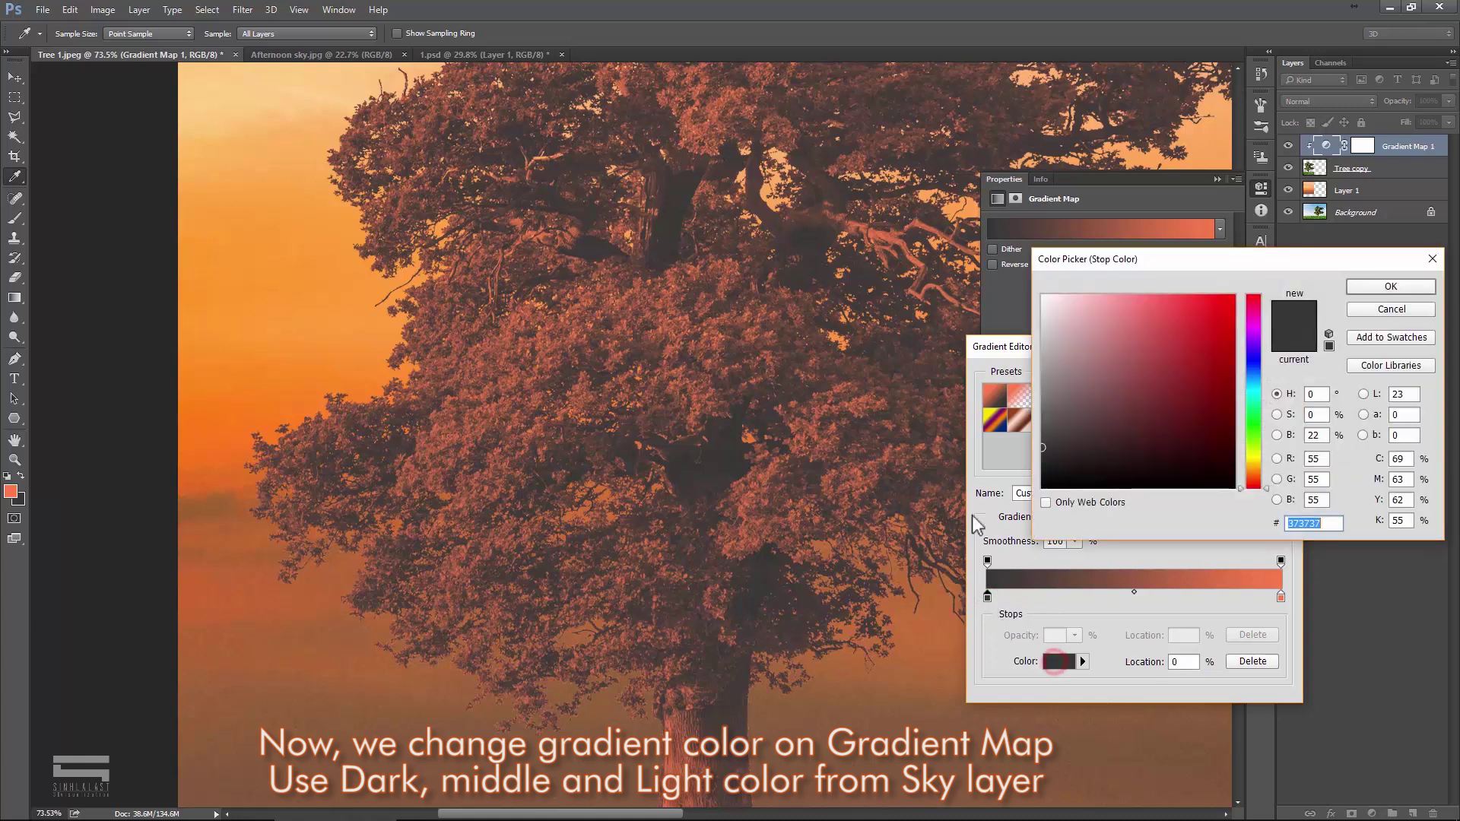
left_click_drag(580, 600, 665, 388)
left_click_drag(659, 495, 642, 472)
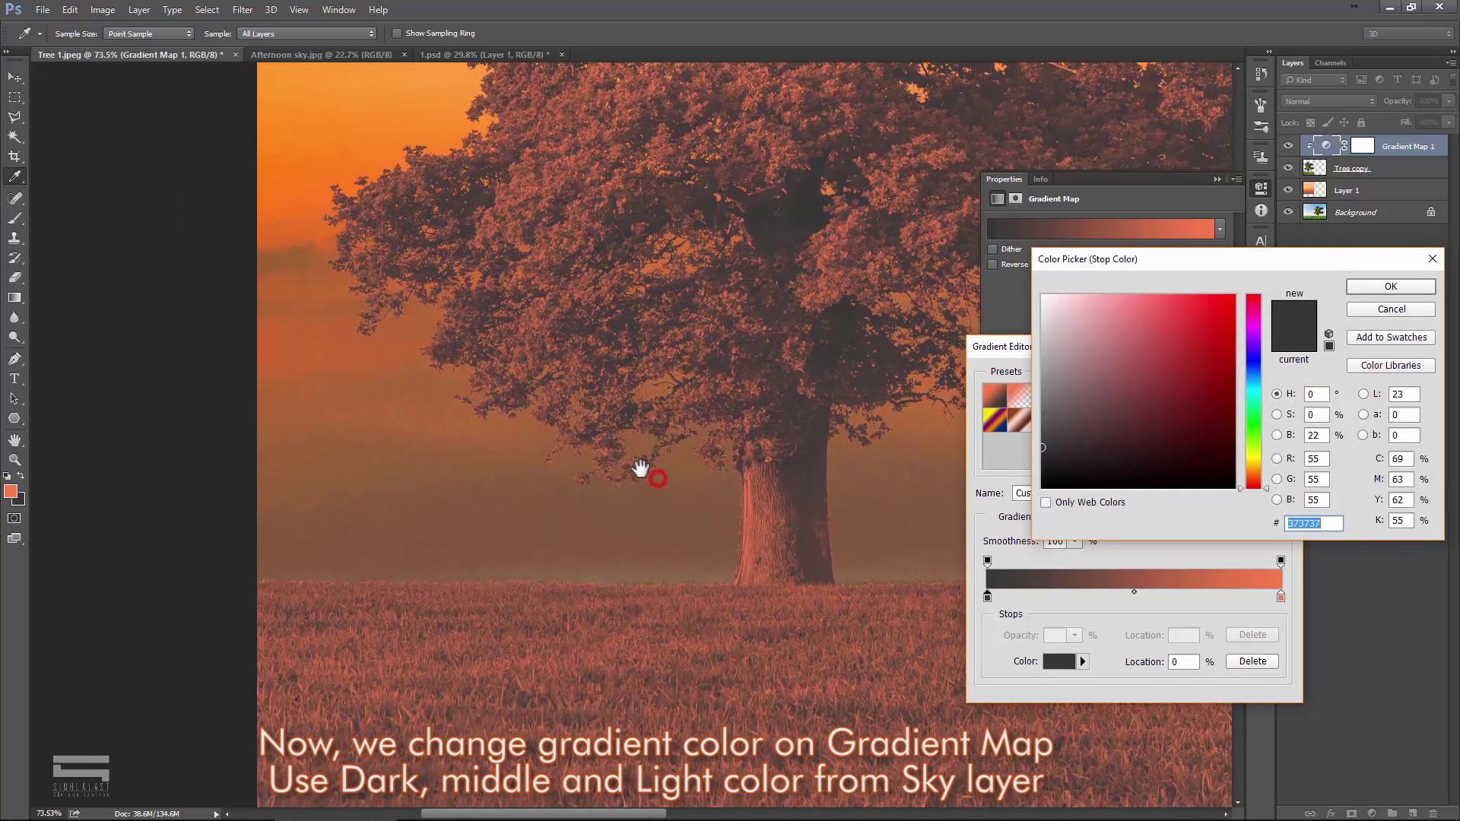
left_click(336, 525)
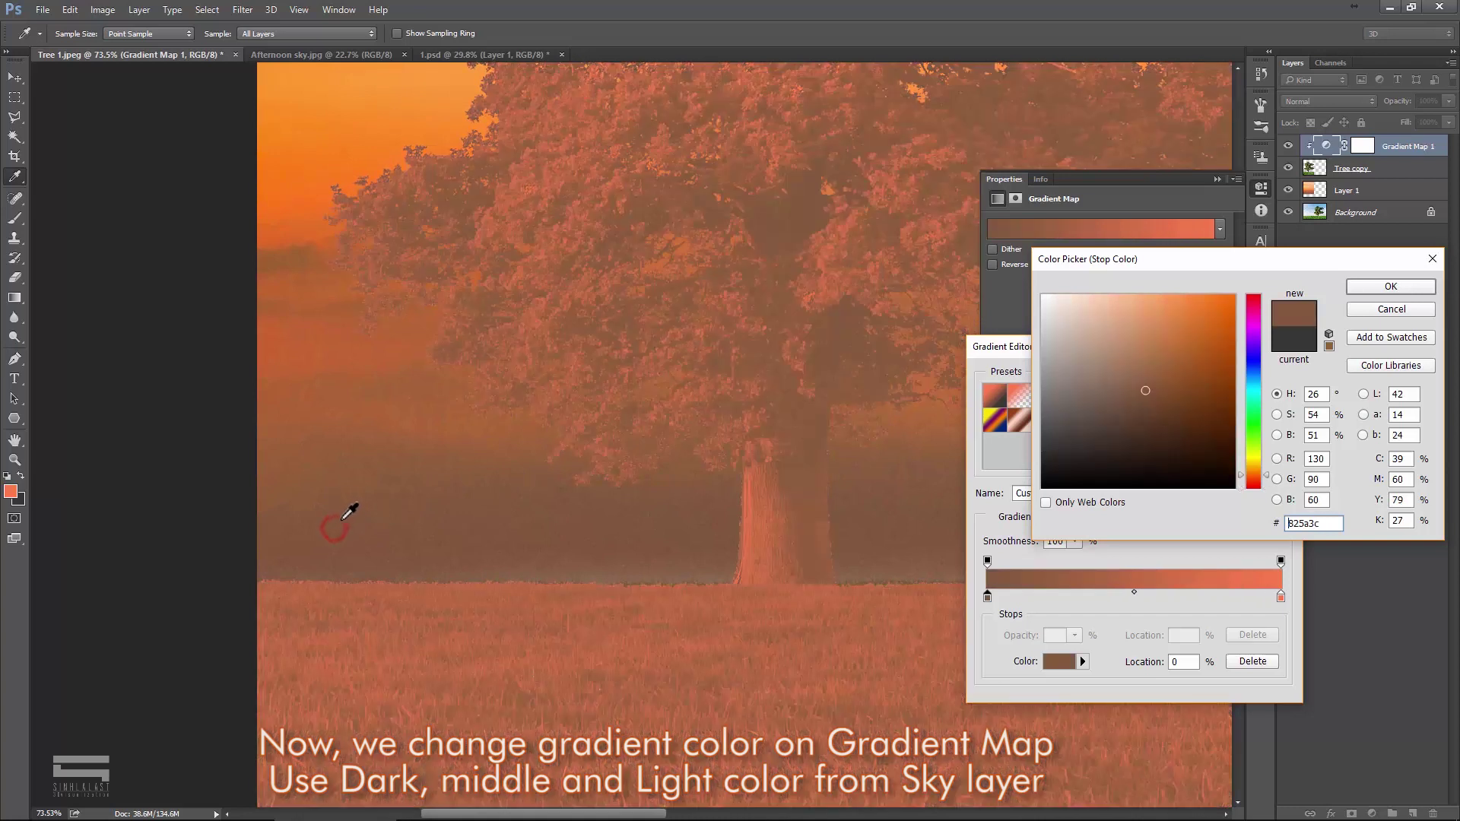
left_click_drag(319, 509, 297, 508)
left_click(1359, 290)
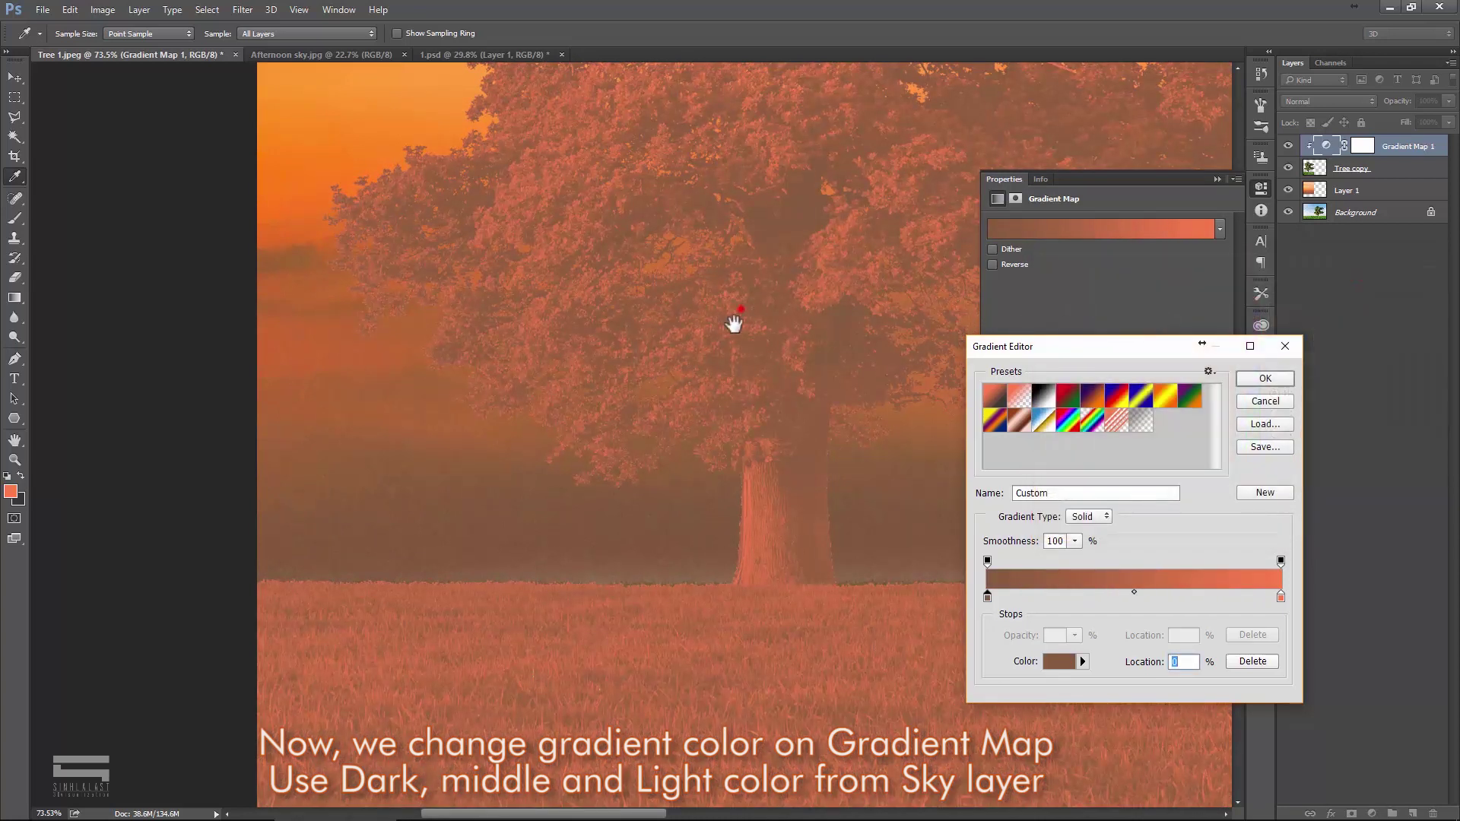
left_click_drag(734, 323, 669, 304)
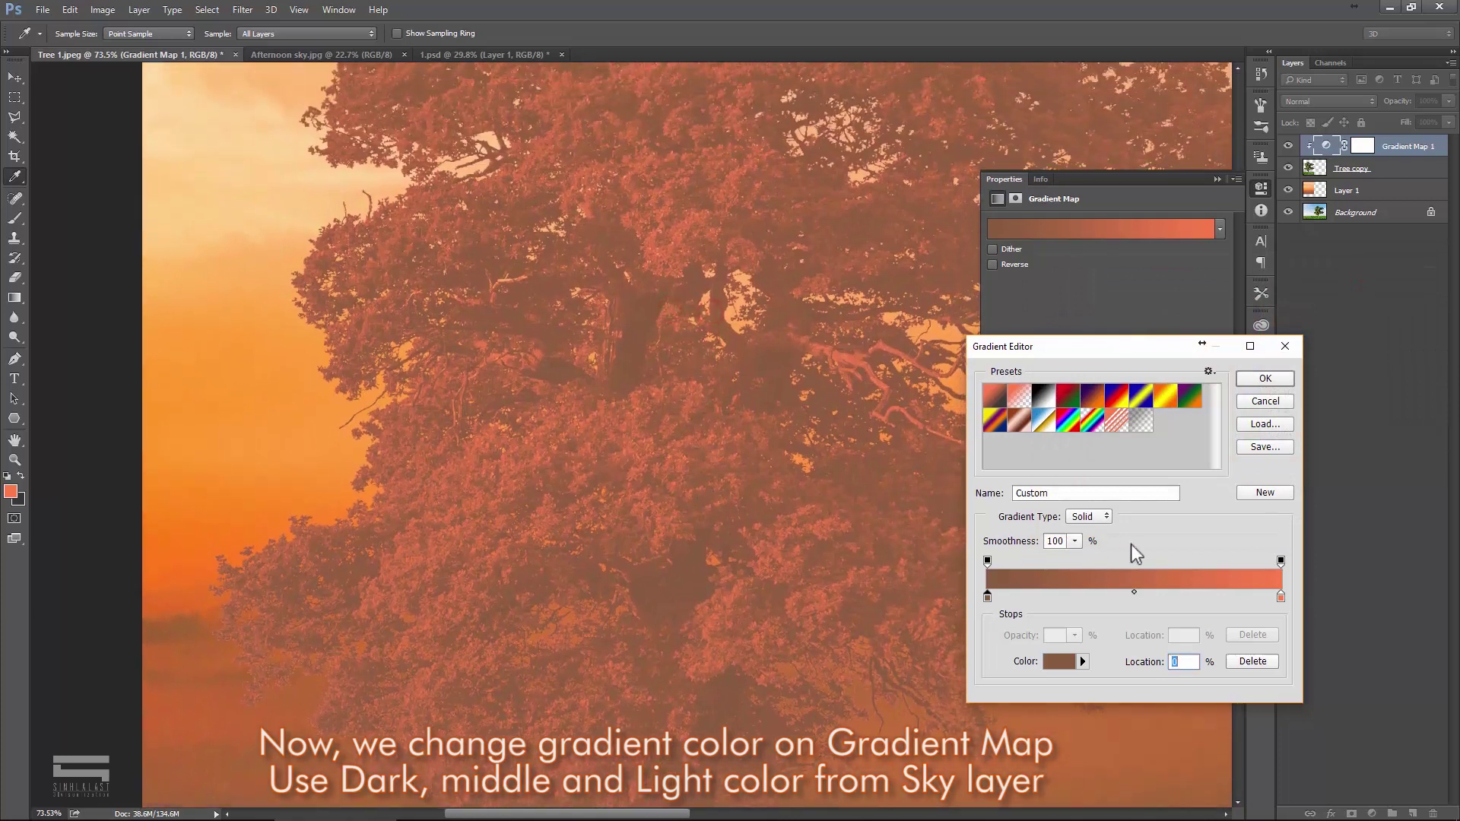
Step: Set the right stop to a light orange sampled from the sky
left_click(1282, 598)
left_click(1057, 662)
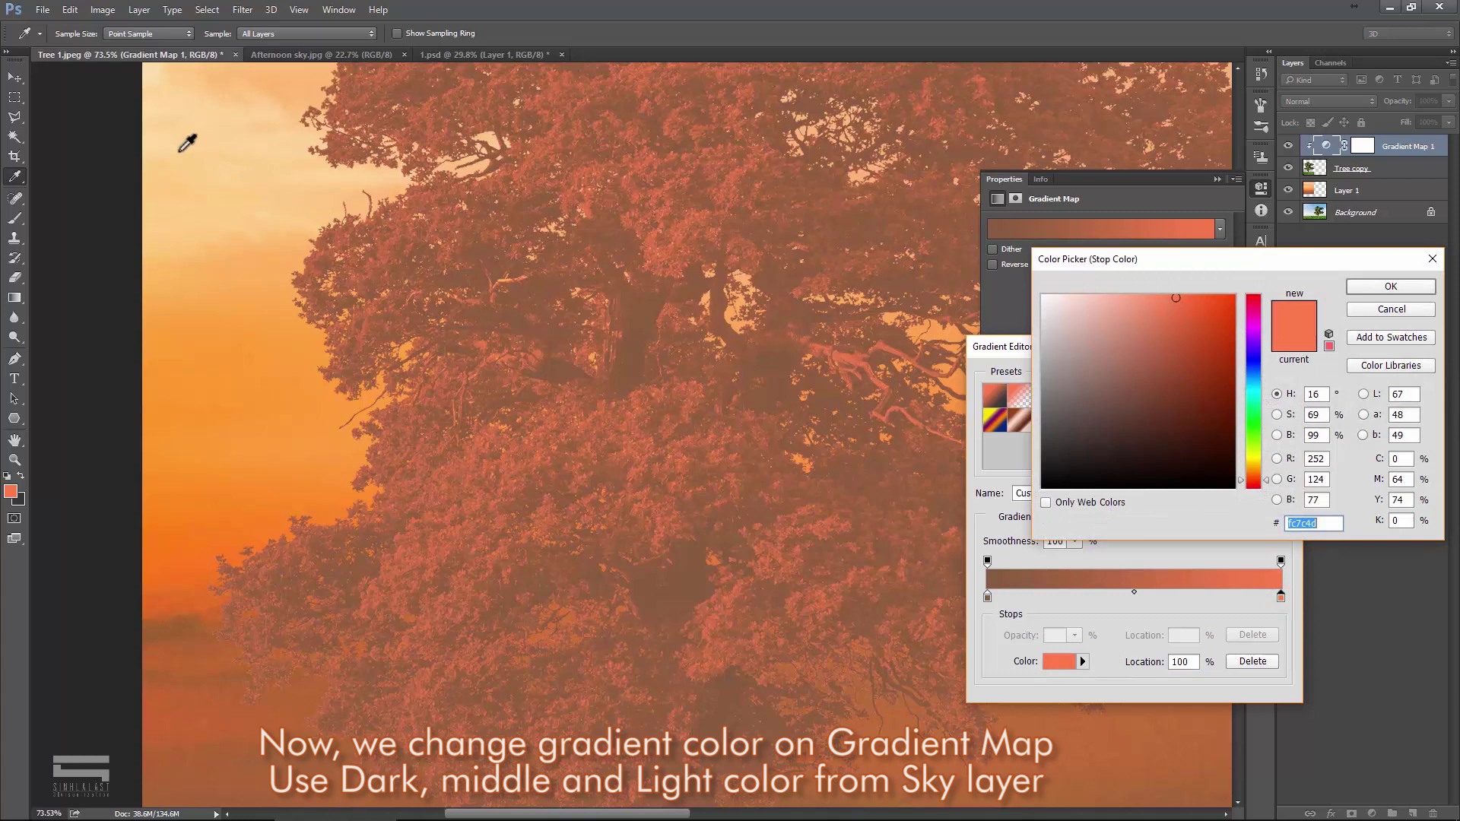
left_click(172, 147)
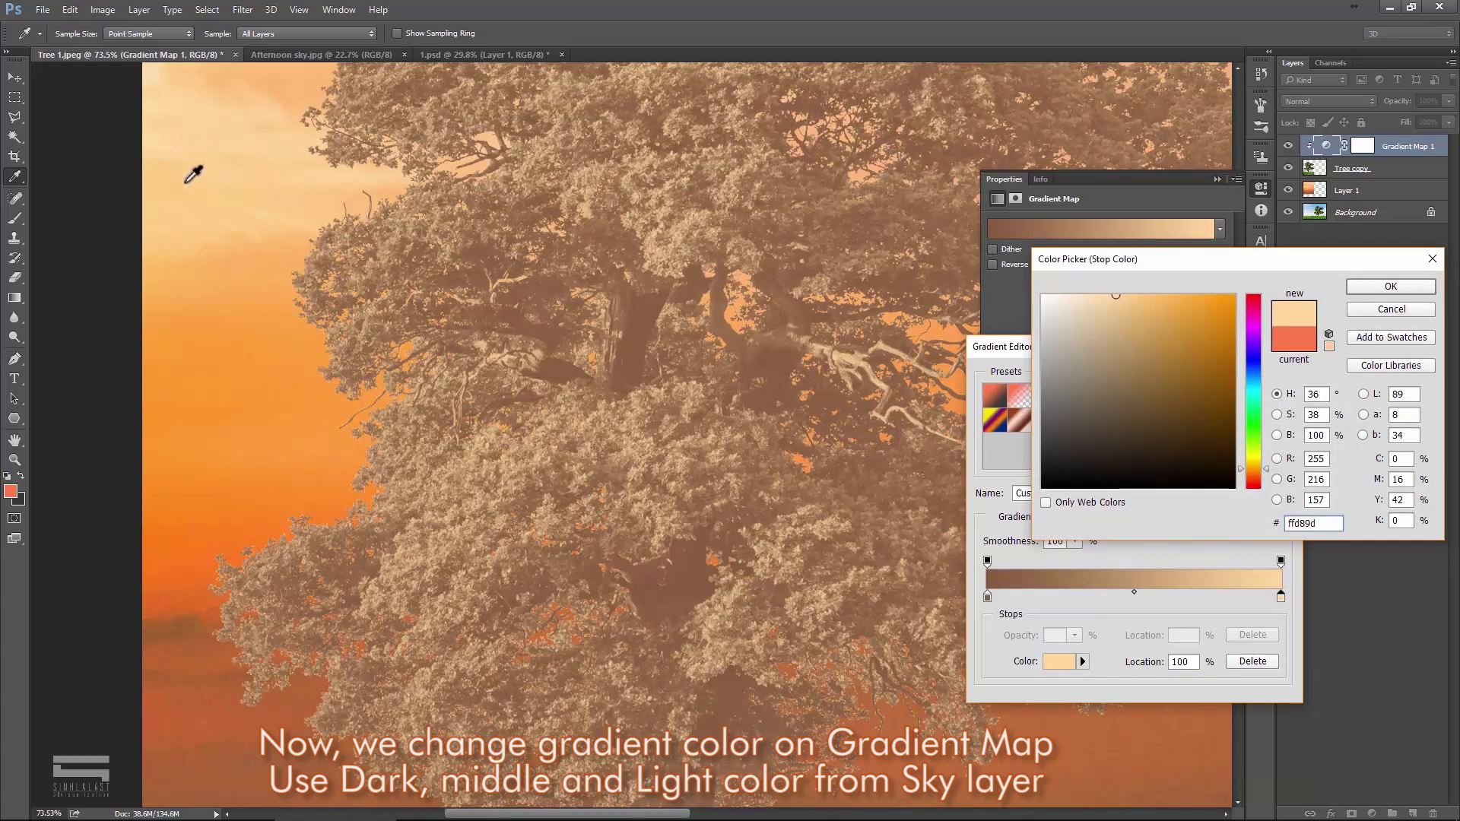
left_click(181, 177)
left_click(1391, 287)
Step: Add a middle stop and resample a lighter pale sky tone for the right end
left_click(1179, 599)
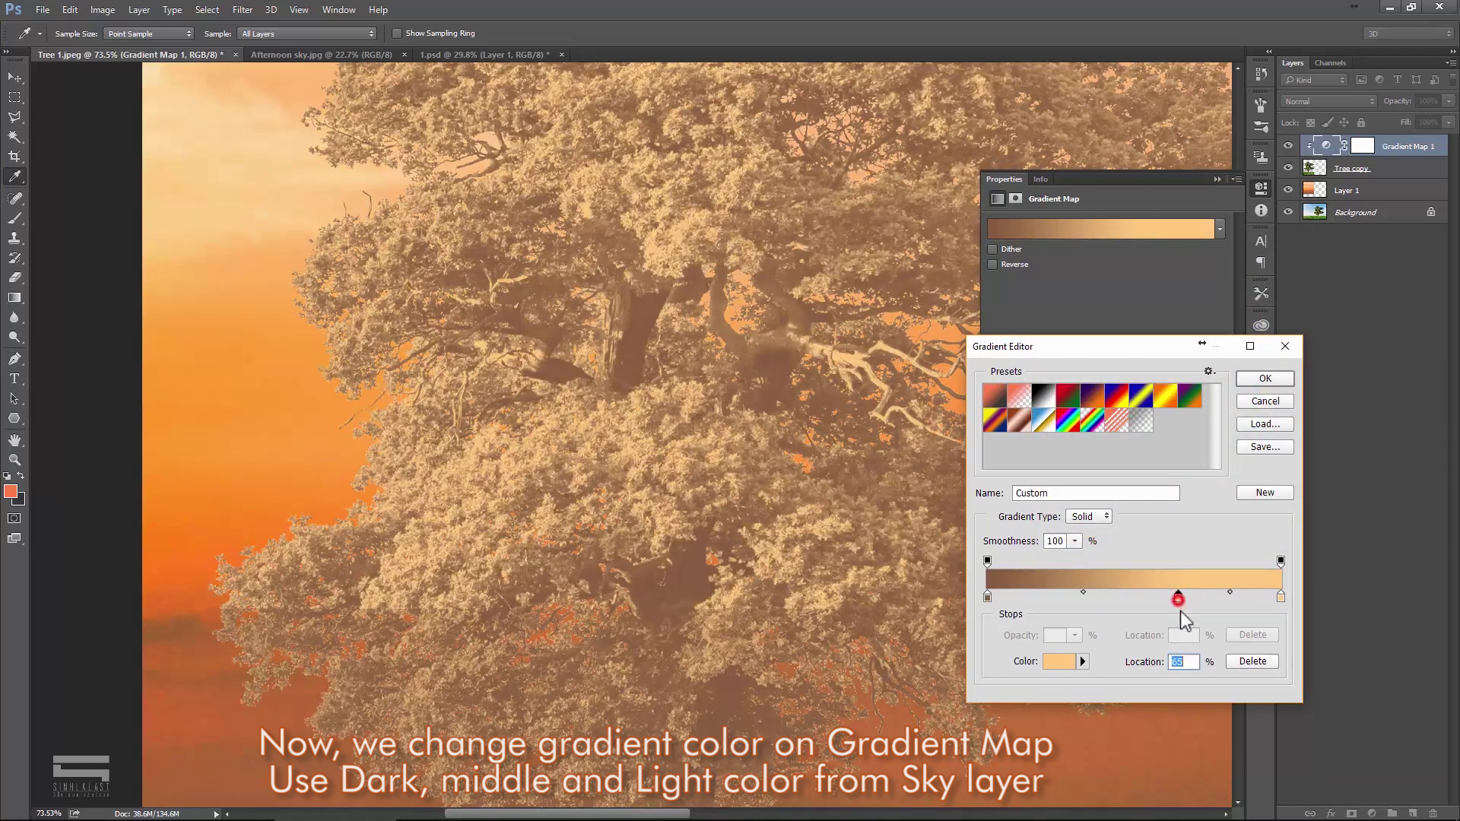
left_click_drag(735, 362, 695, 471)
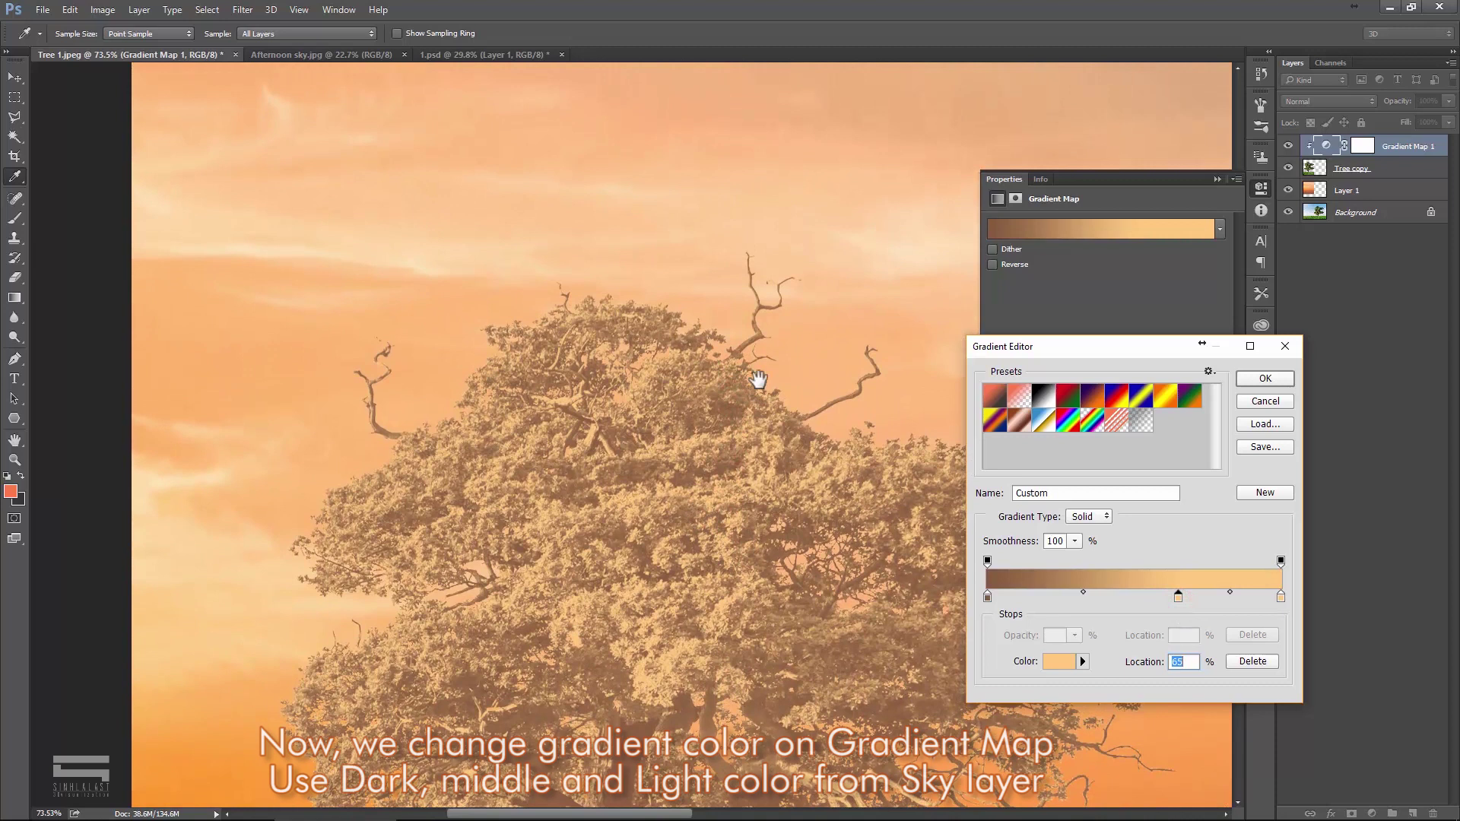
left_click_drag(756, 375, 619, 426)
double_click(1282, 599)
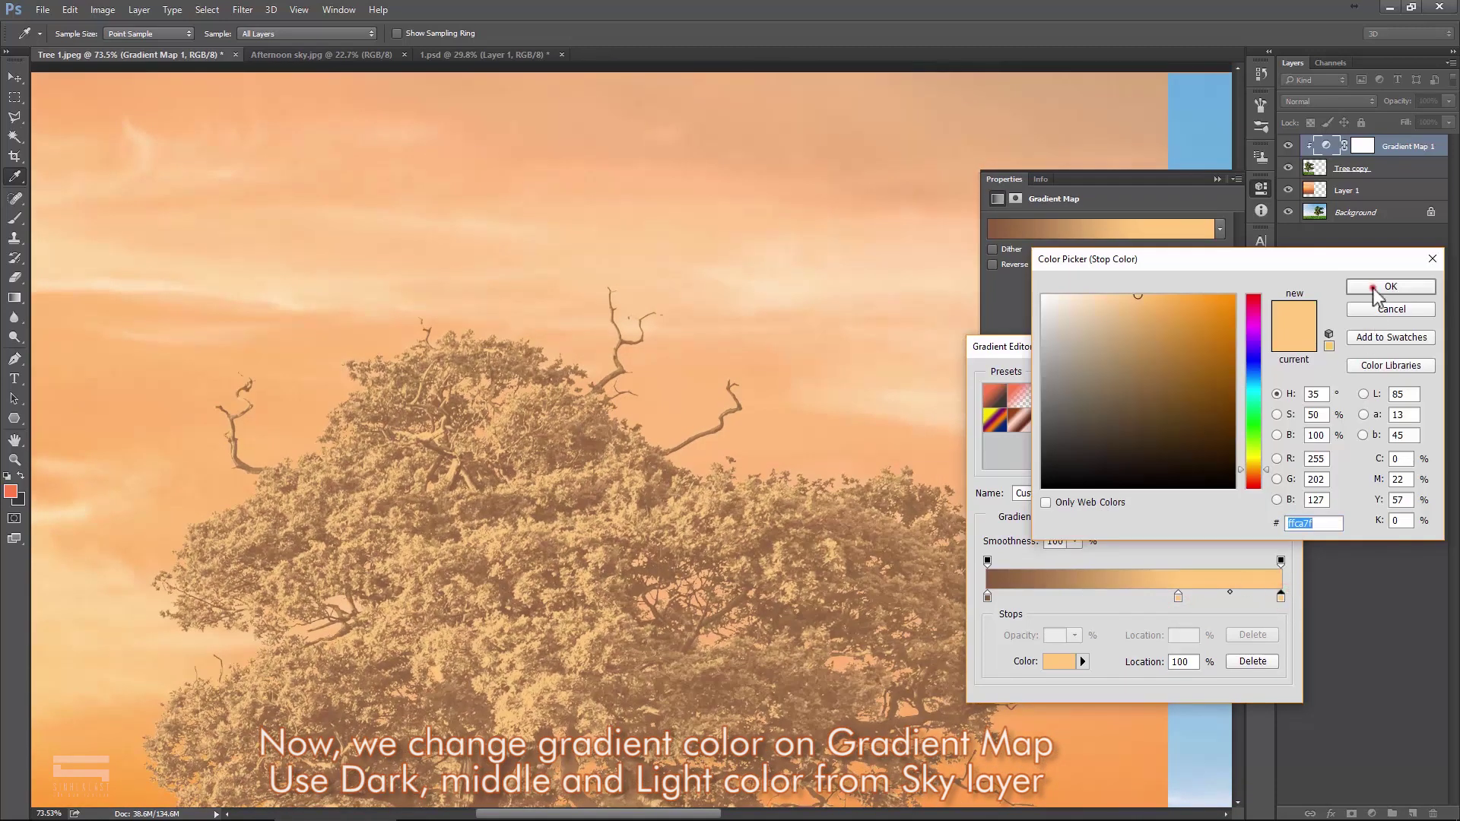
left_click(1374, 288)
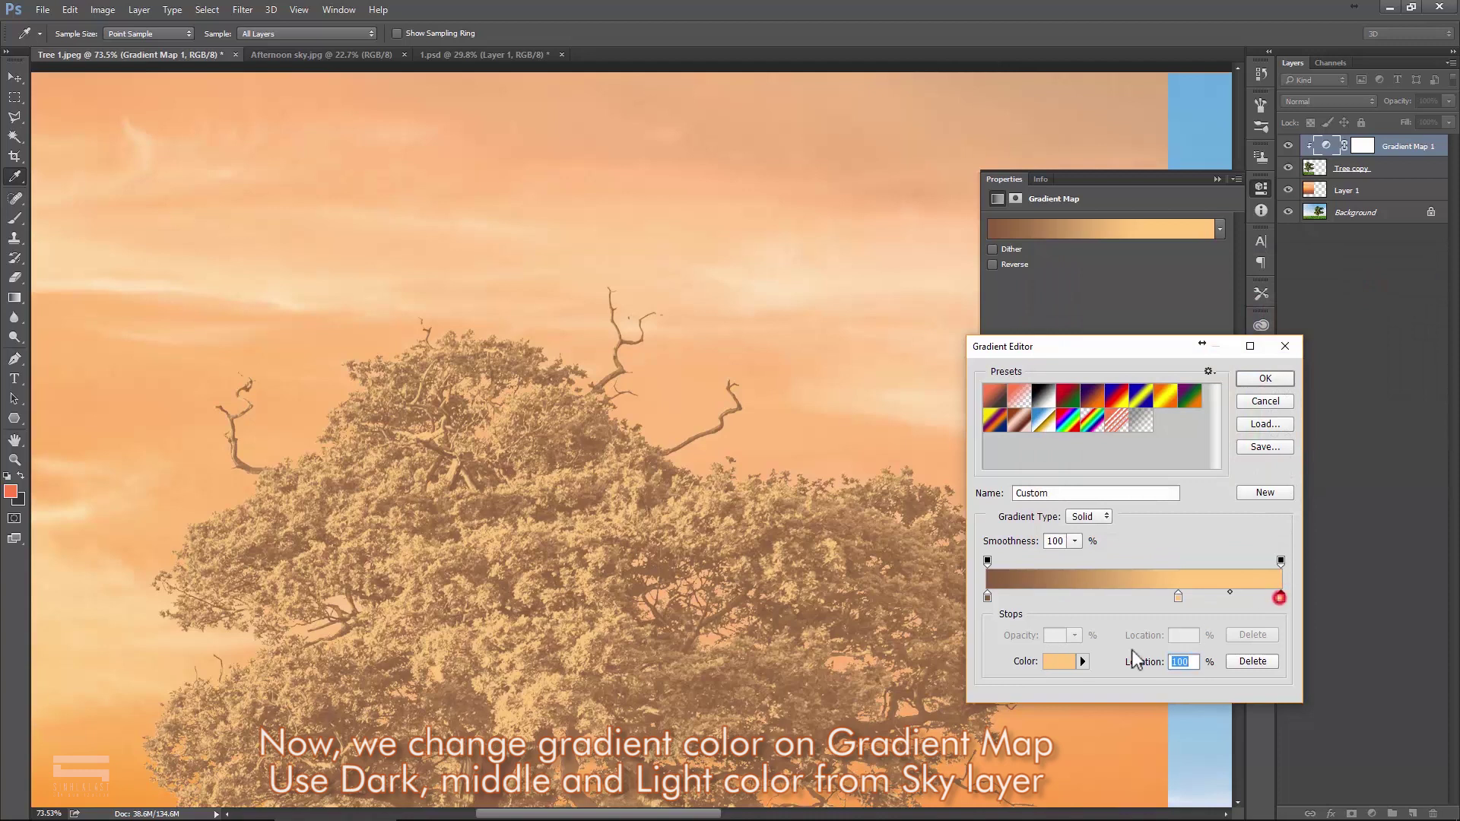
left_click(1059, 661)
left_click(891, 404)
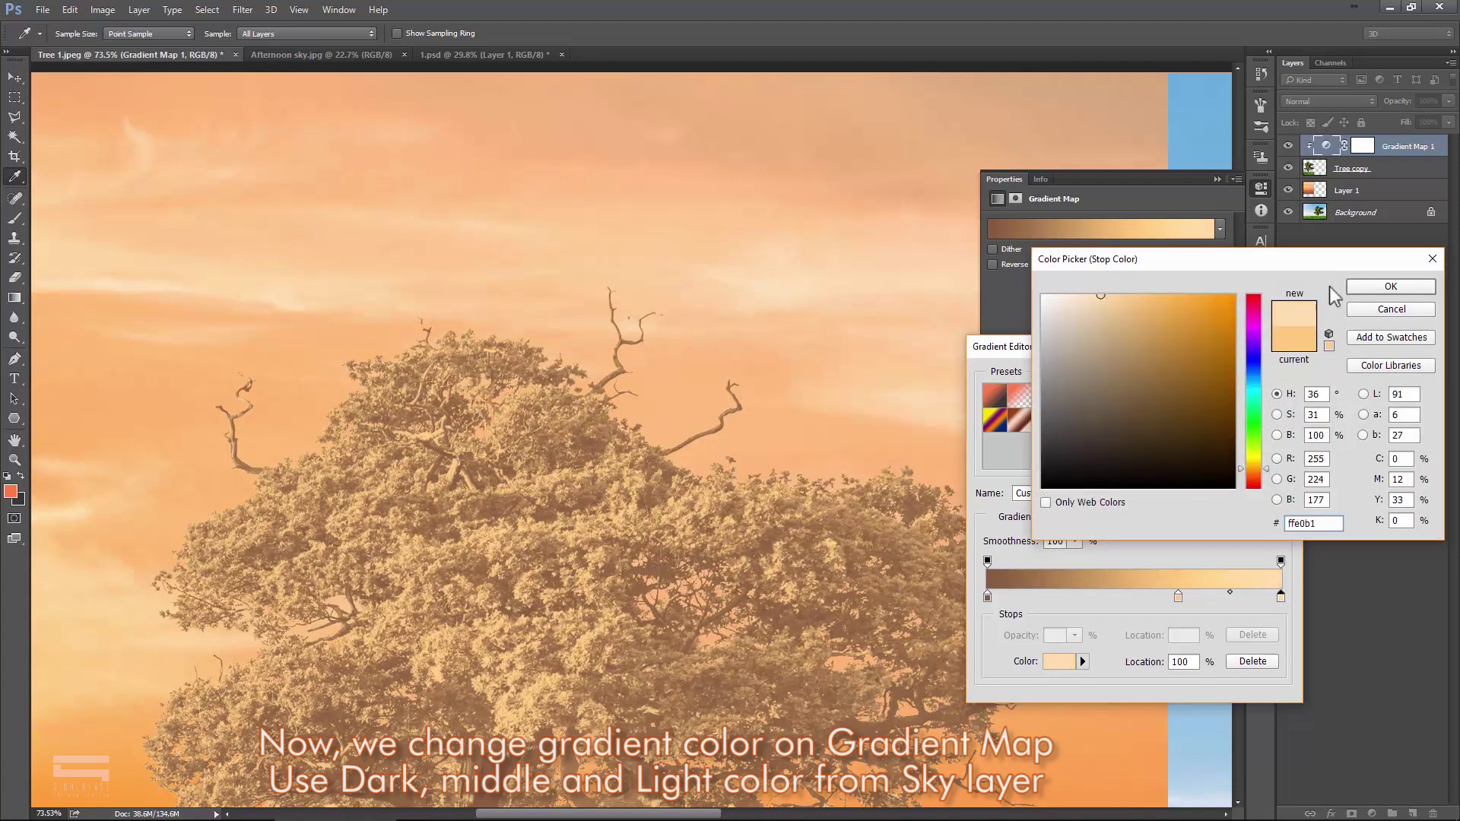
left_click(1376, 286)
Step: Move the middle stop to 55% with a bright sky-sampled orange and apply the gradient
left_click_drag(1182, 605, 1152, 606)
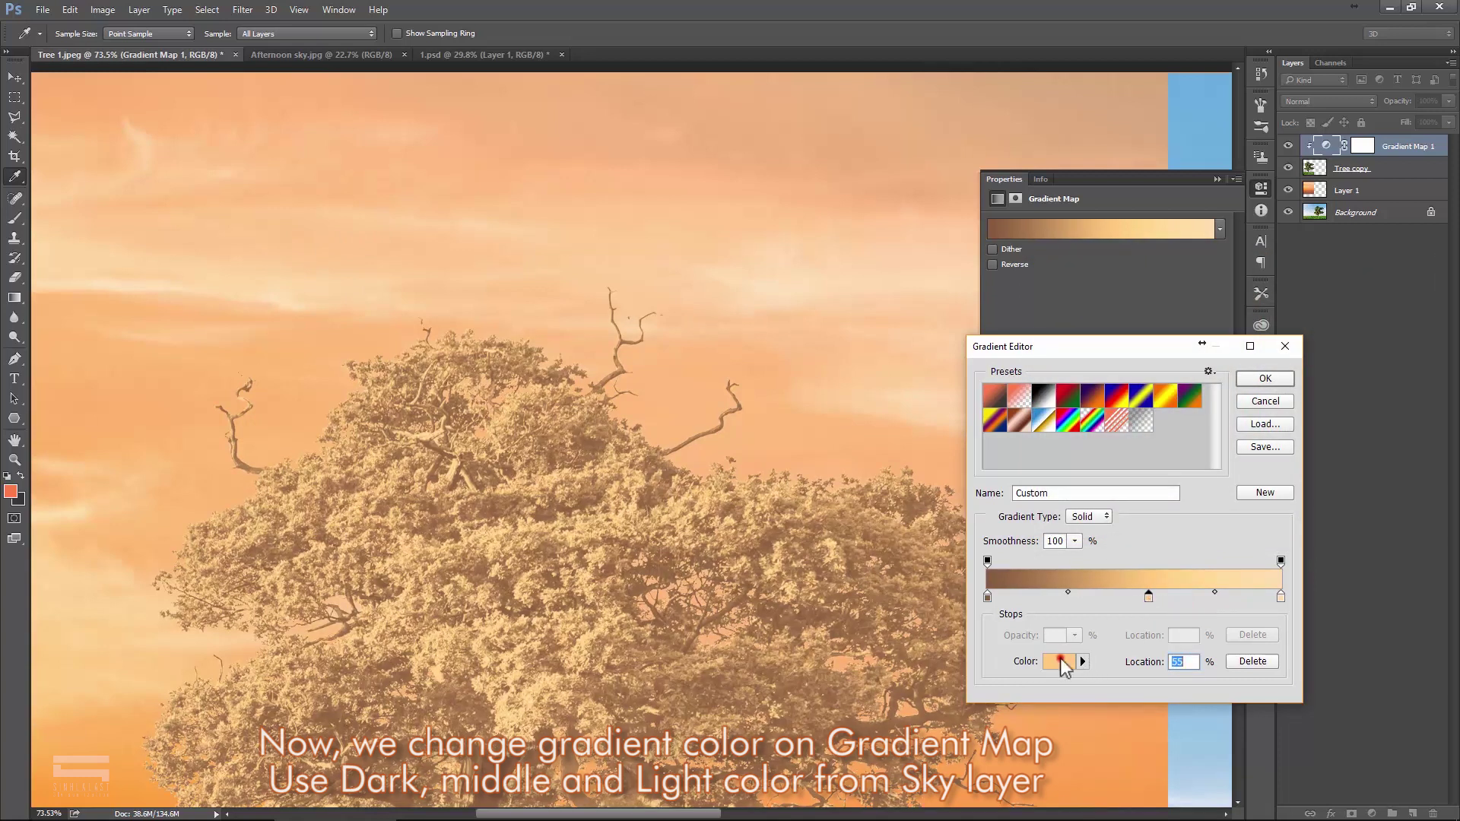
left_click(1060, 662)
left_click(867, 108)
mouse_move(452, 536)
left_mouse_down()
mouse_move(532, 477)
mouse_move(555, 385)
left_mouse_up()
left_click_drag(755, 280, 578, 495)
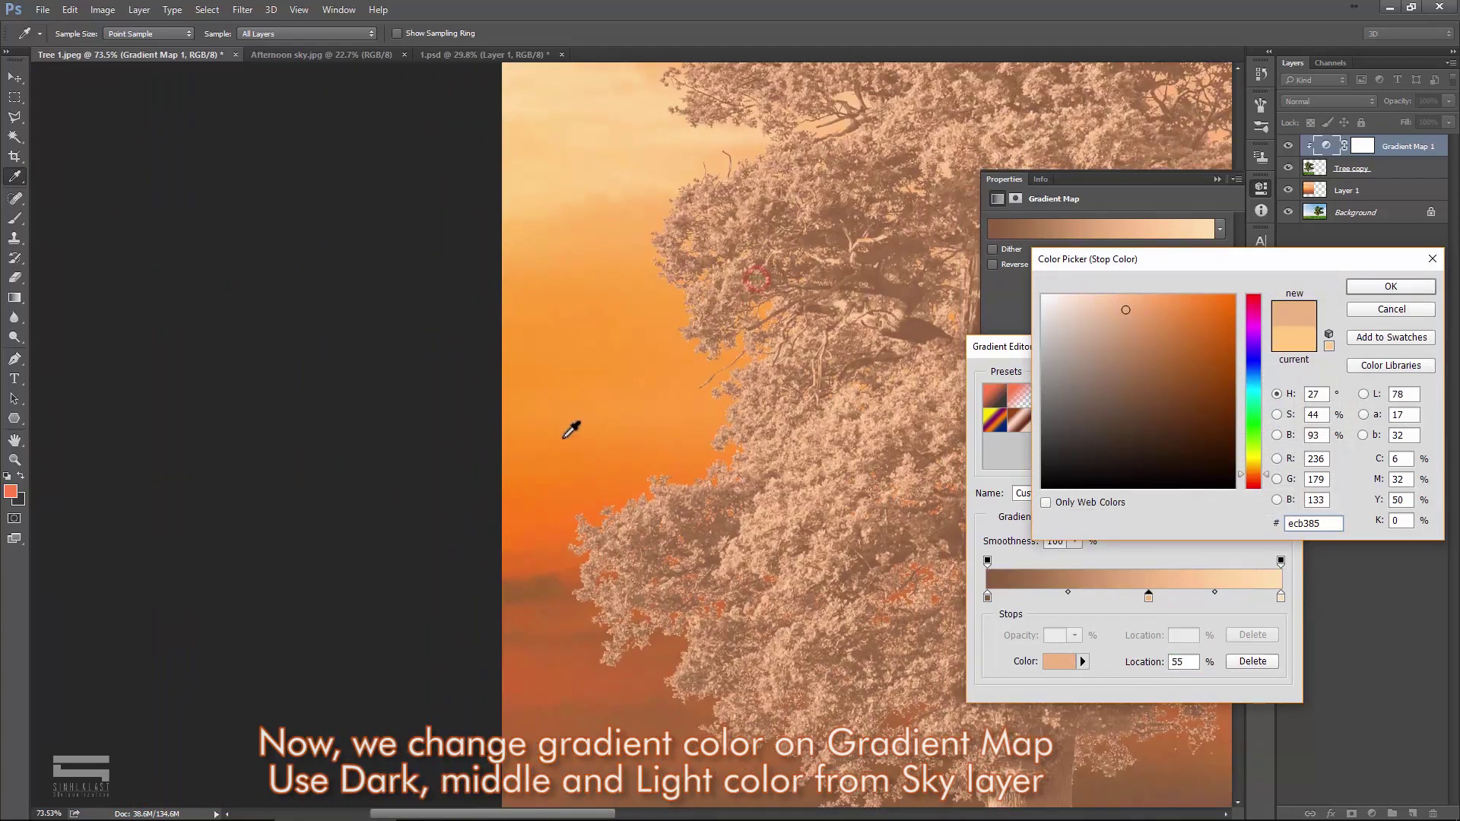
left_click(564, 437)
left_click_drag(662, 434, 577, 486)
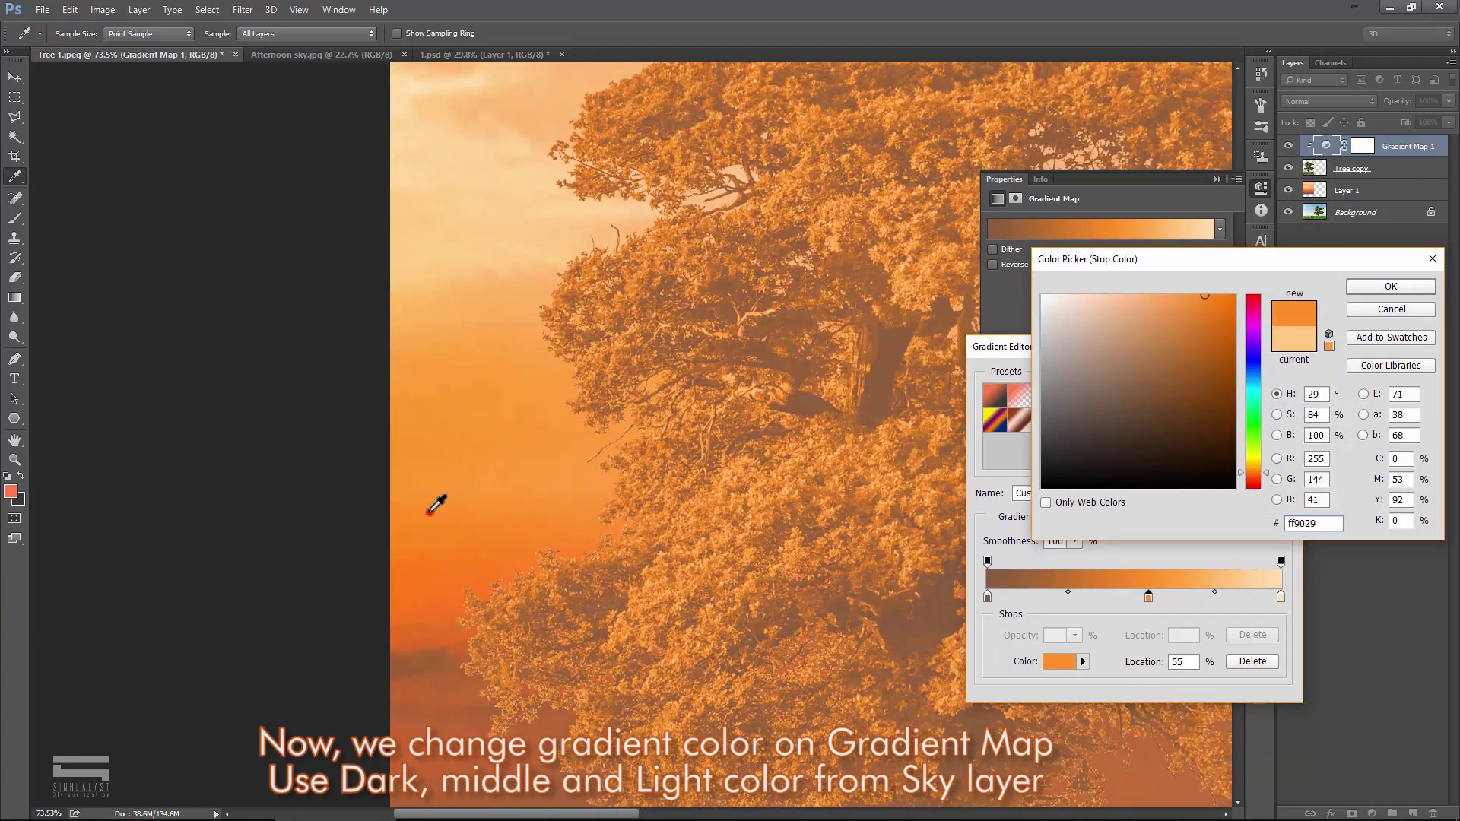
left_click(1376, 290)
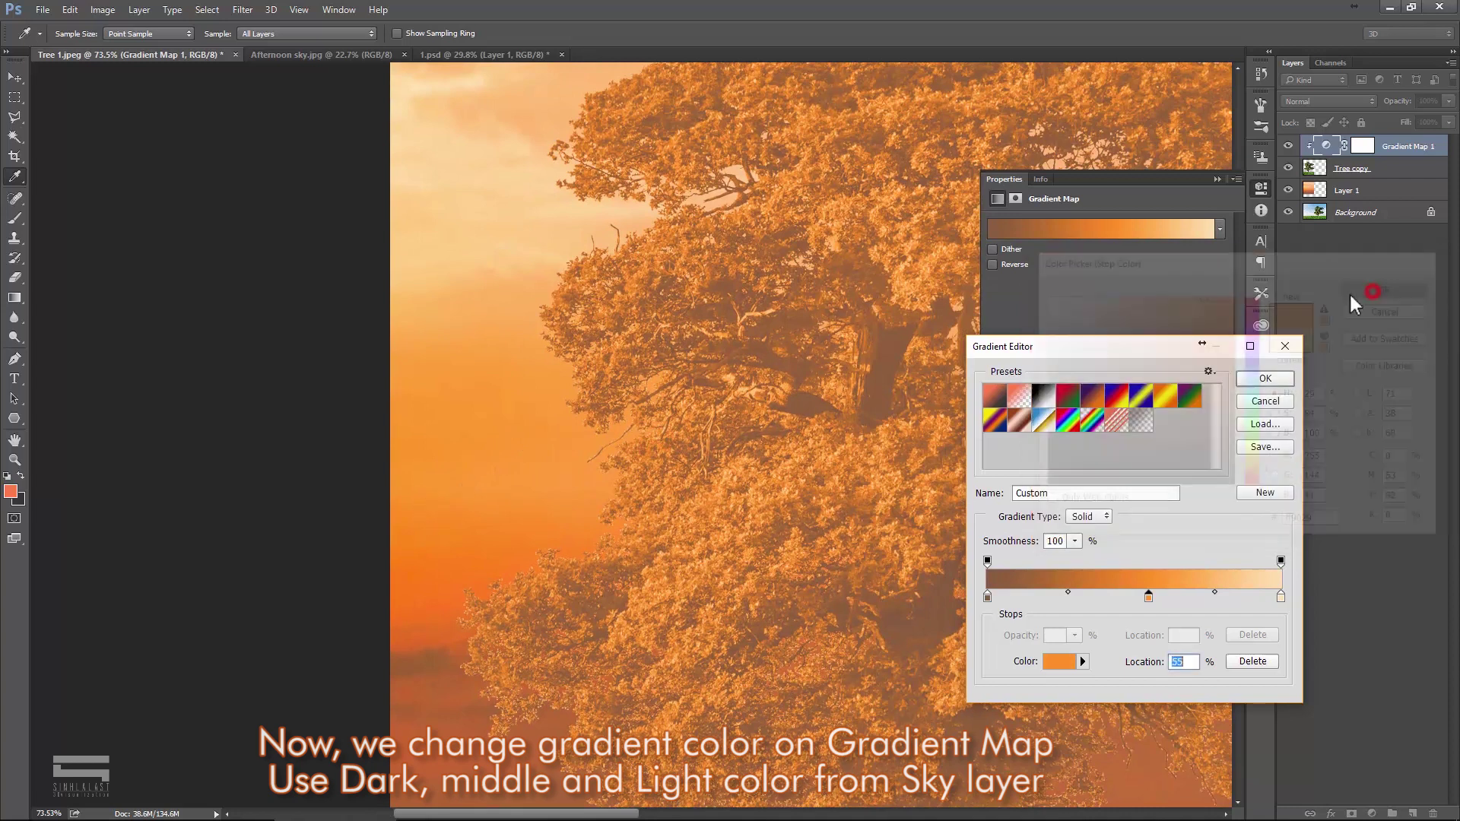
left_click(1265, 380)
Step: Set Gradient Map 1's blend mode to Multiply
scroll(964, 420, "down", 3)
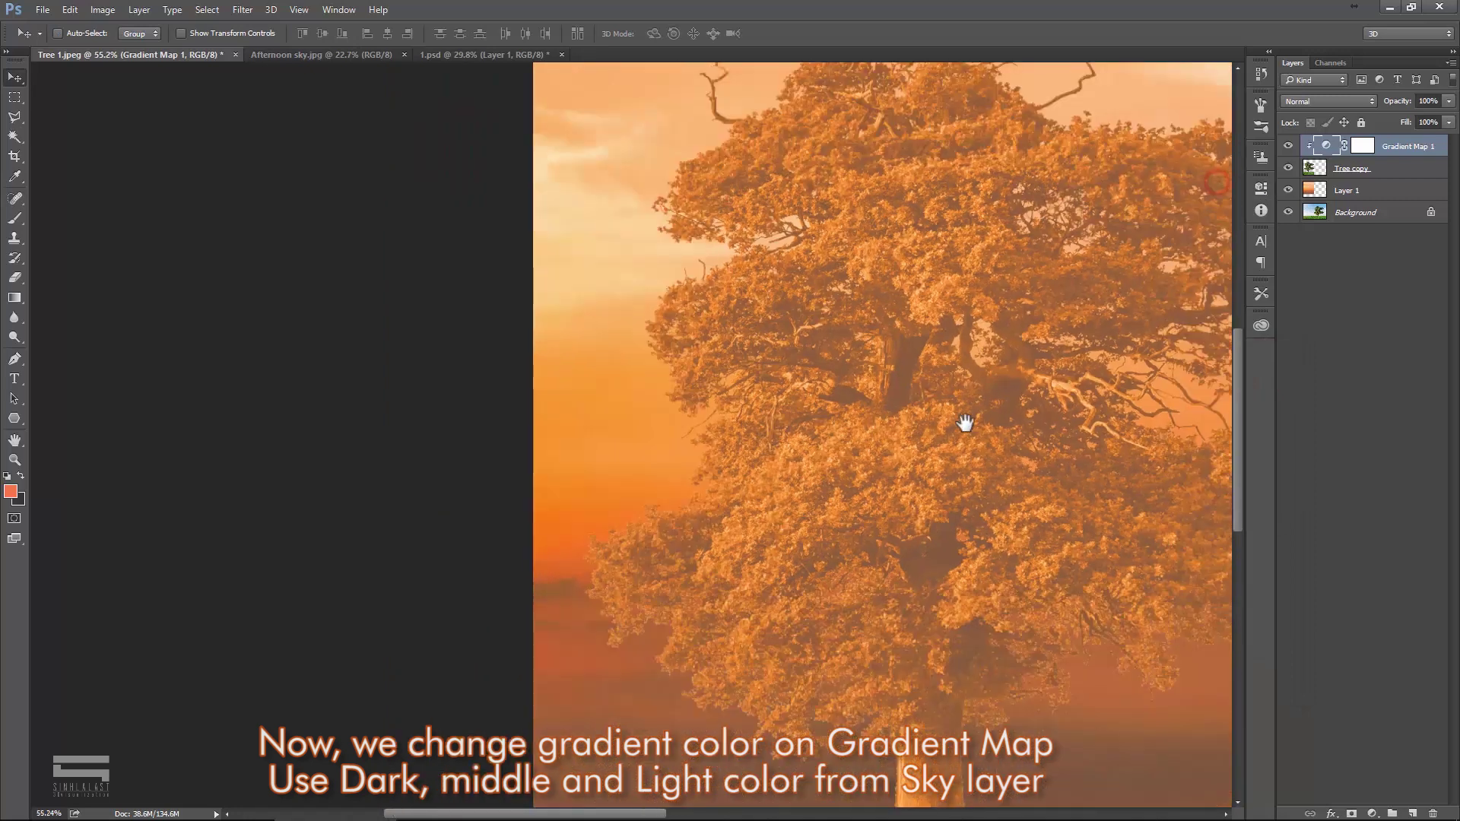
scroll(808, 427, "right", 3)
scroll(788, 431, "left", 2)
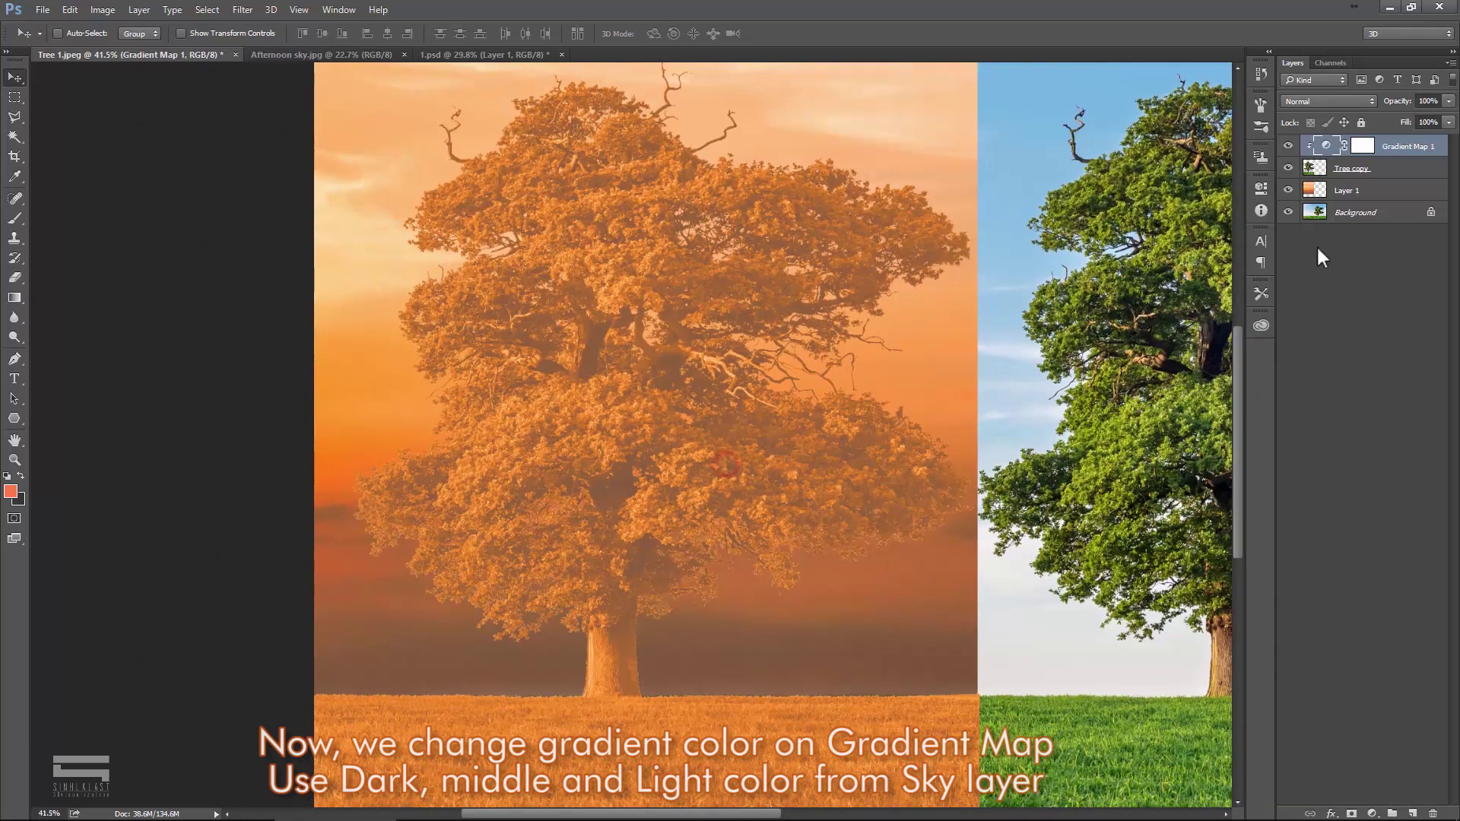
left_click(1290, 147)
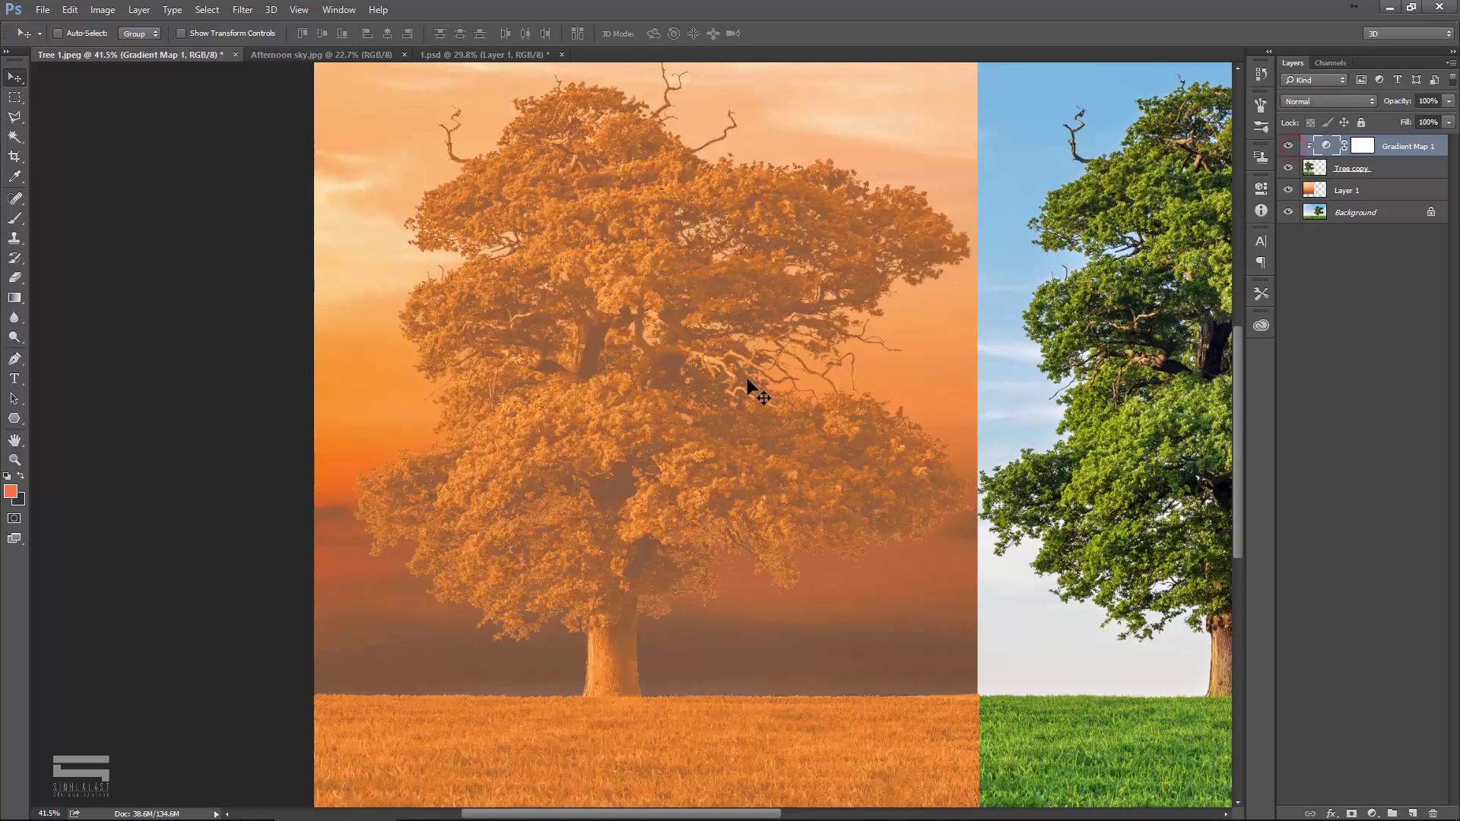
left_click_drag(718, 358, 712, 380)
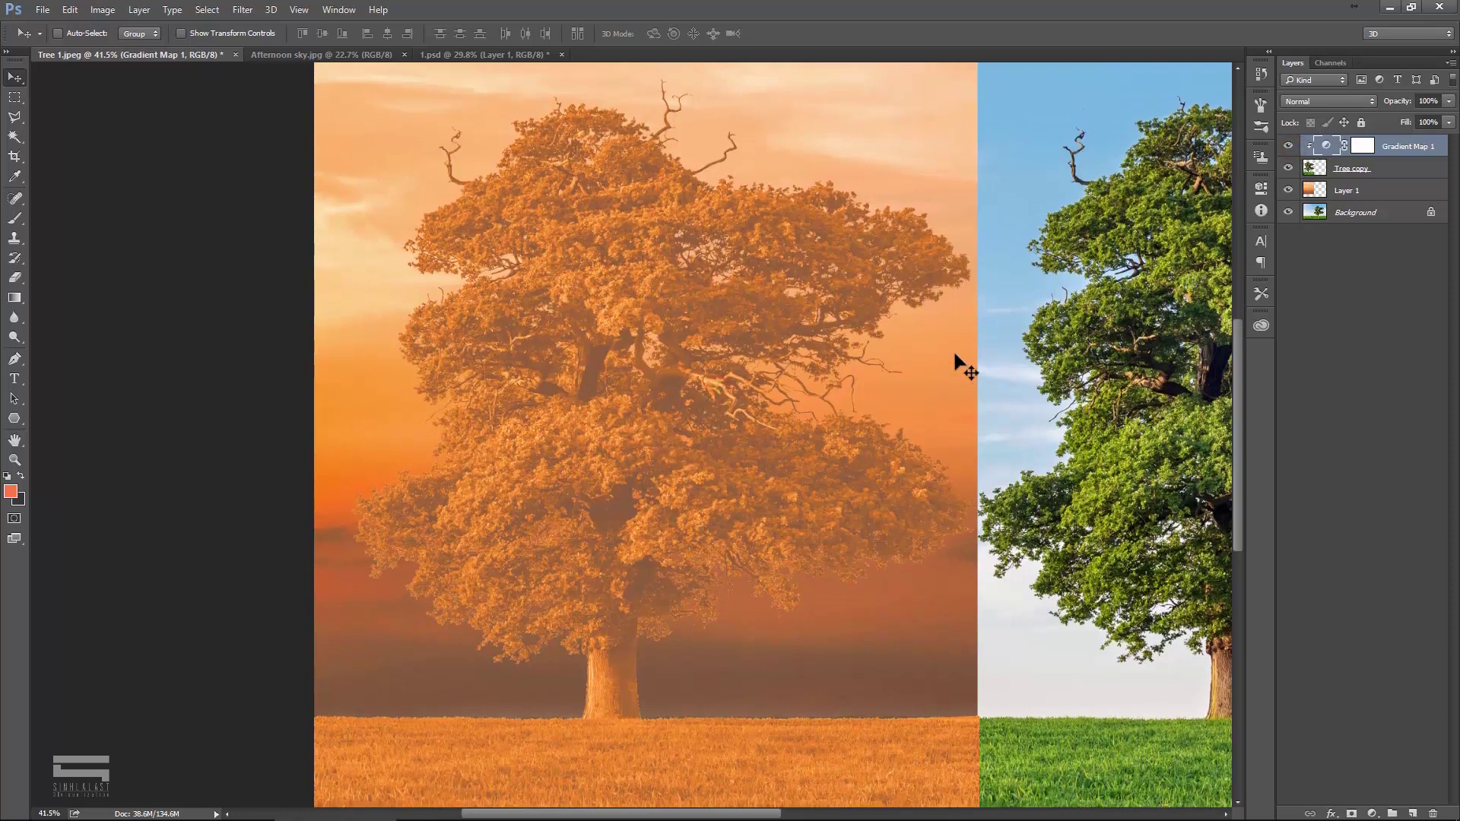
left_click(1297, 101)
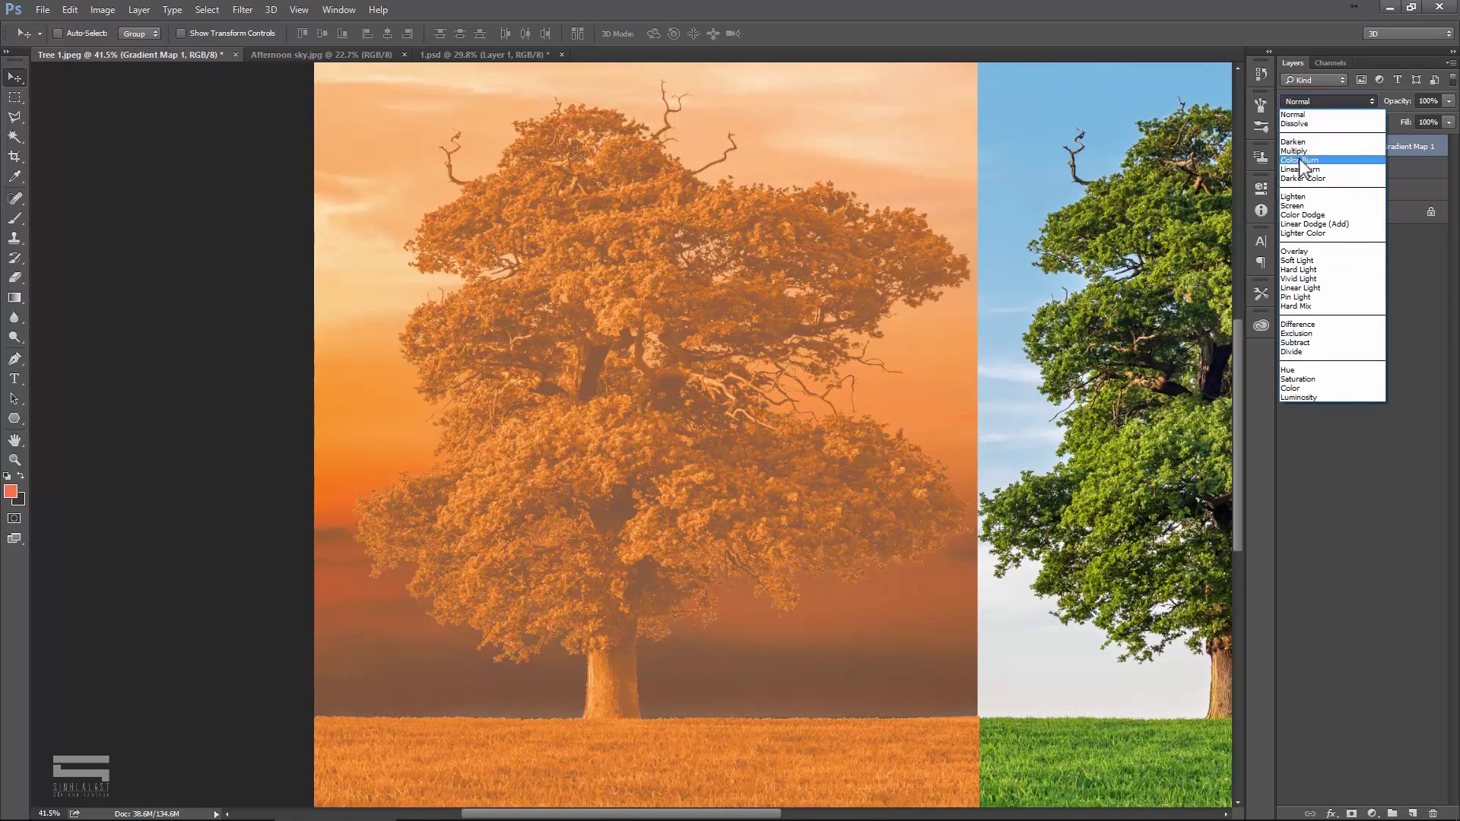
left_click(1306, 151)
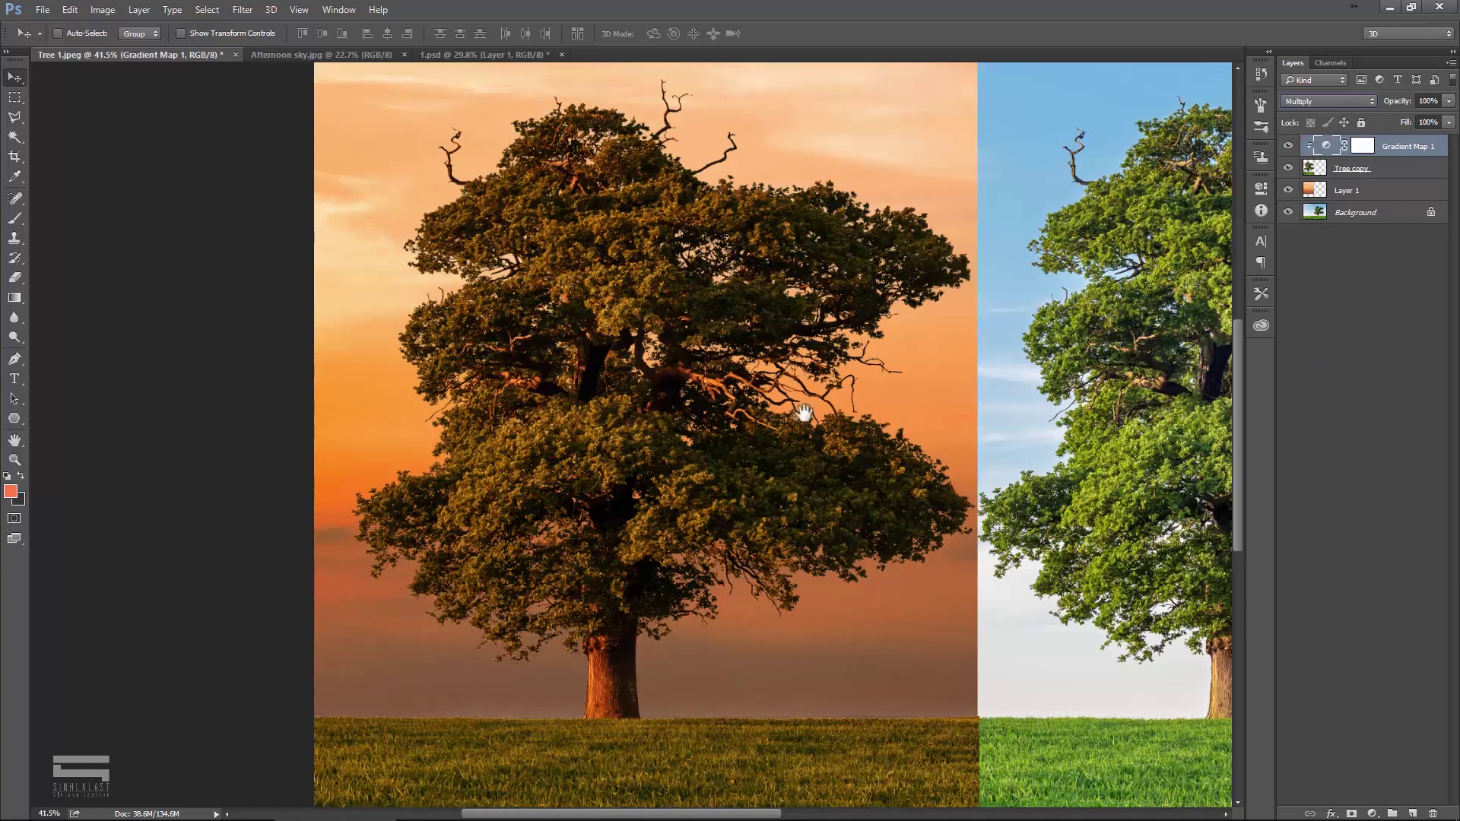
Step: Compare the tree with the gradient map off and on, then select Tree copy
scroll(805, 362, "down", 2)
scroll(805, 309, "up", 1)
scroll(757, 417, "up", 1)
scroll(704, 352, "up", 1)
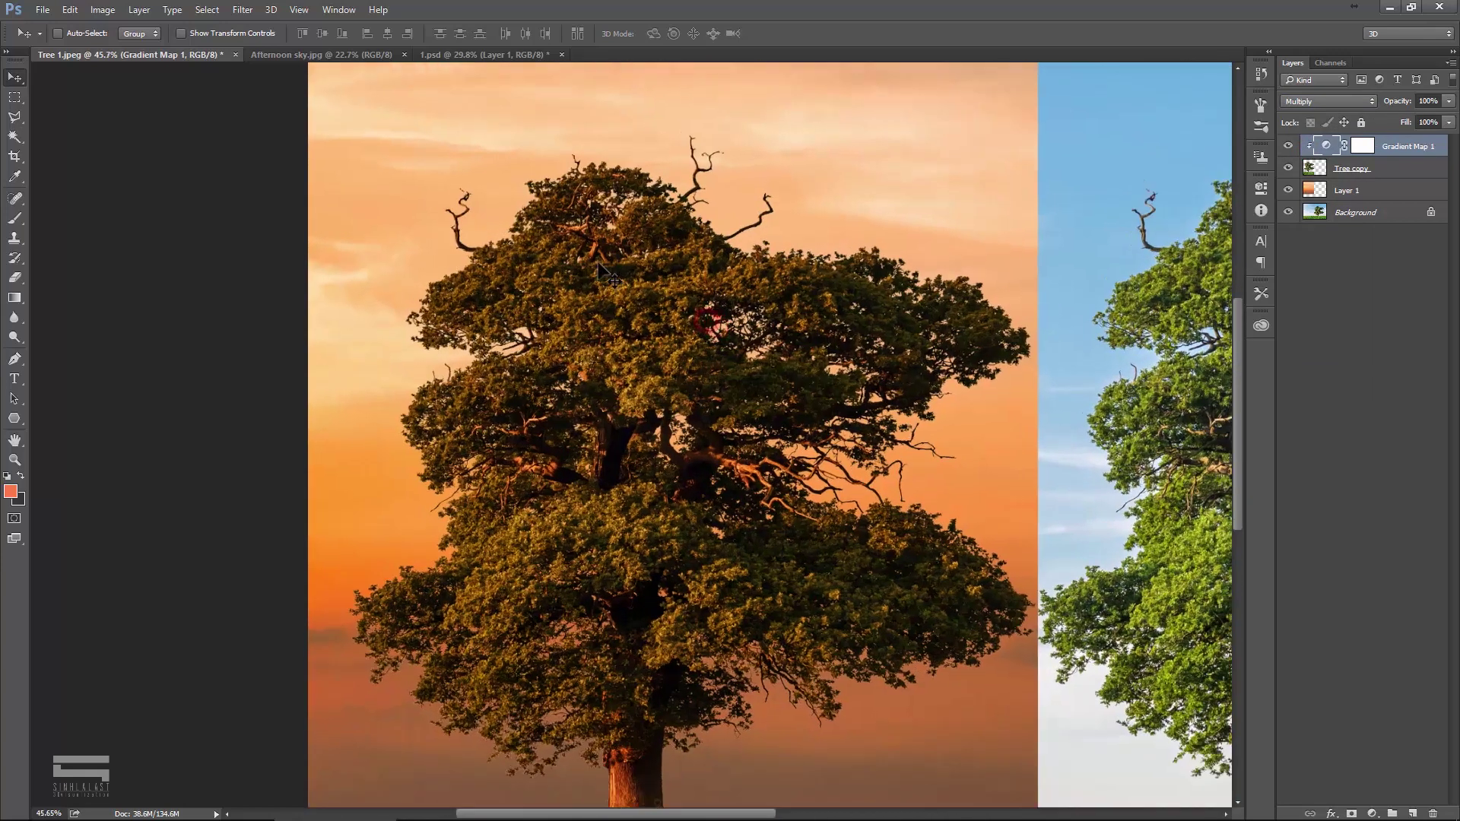
scroll(601, 266, "up", 2)
scroll(654, 288, "up", 2)
left_click(1288, 146)
scroll(794, 294, "down", 3)
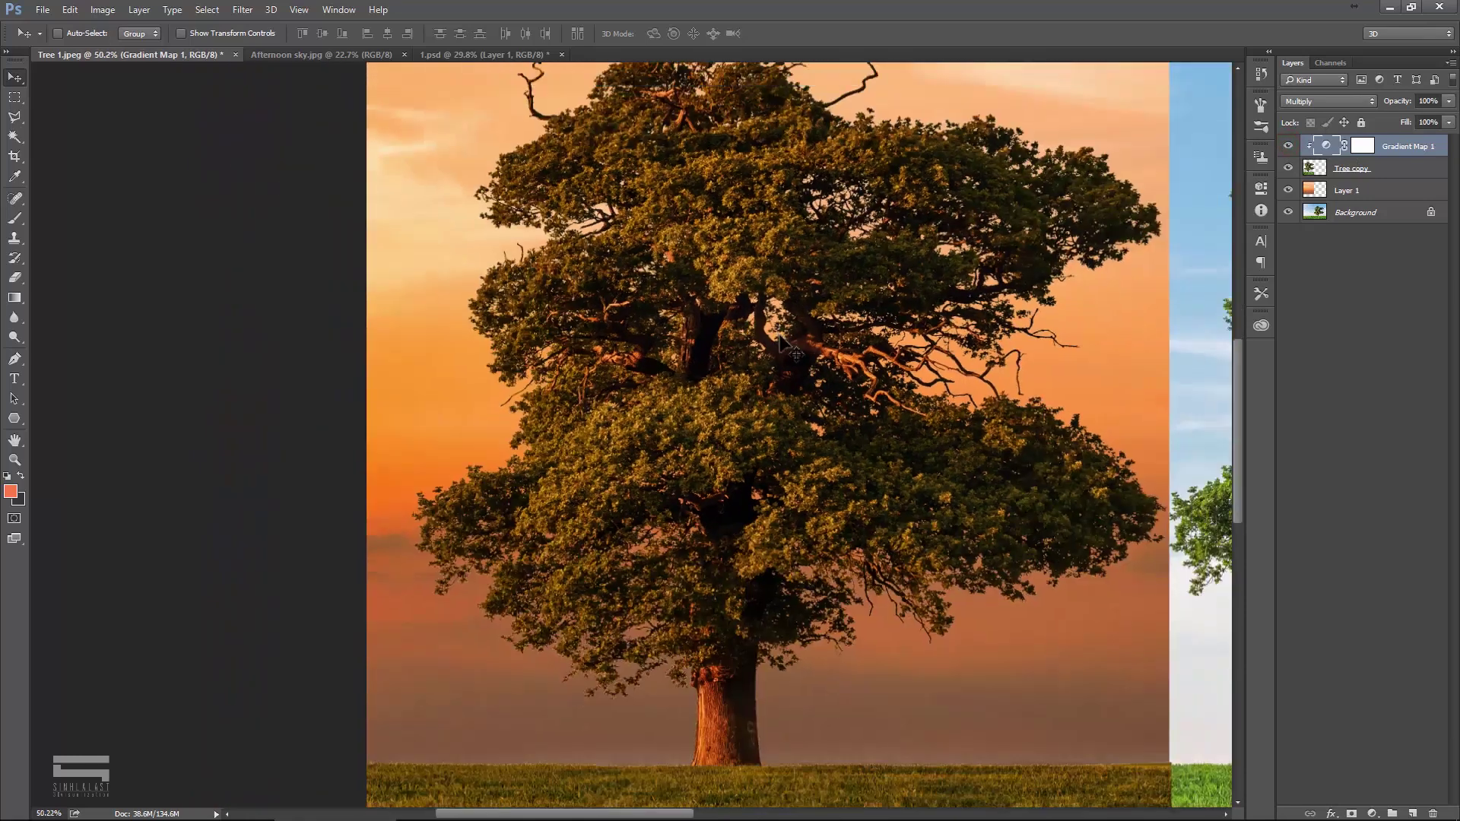
scroll(799, 482, "down", 2)
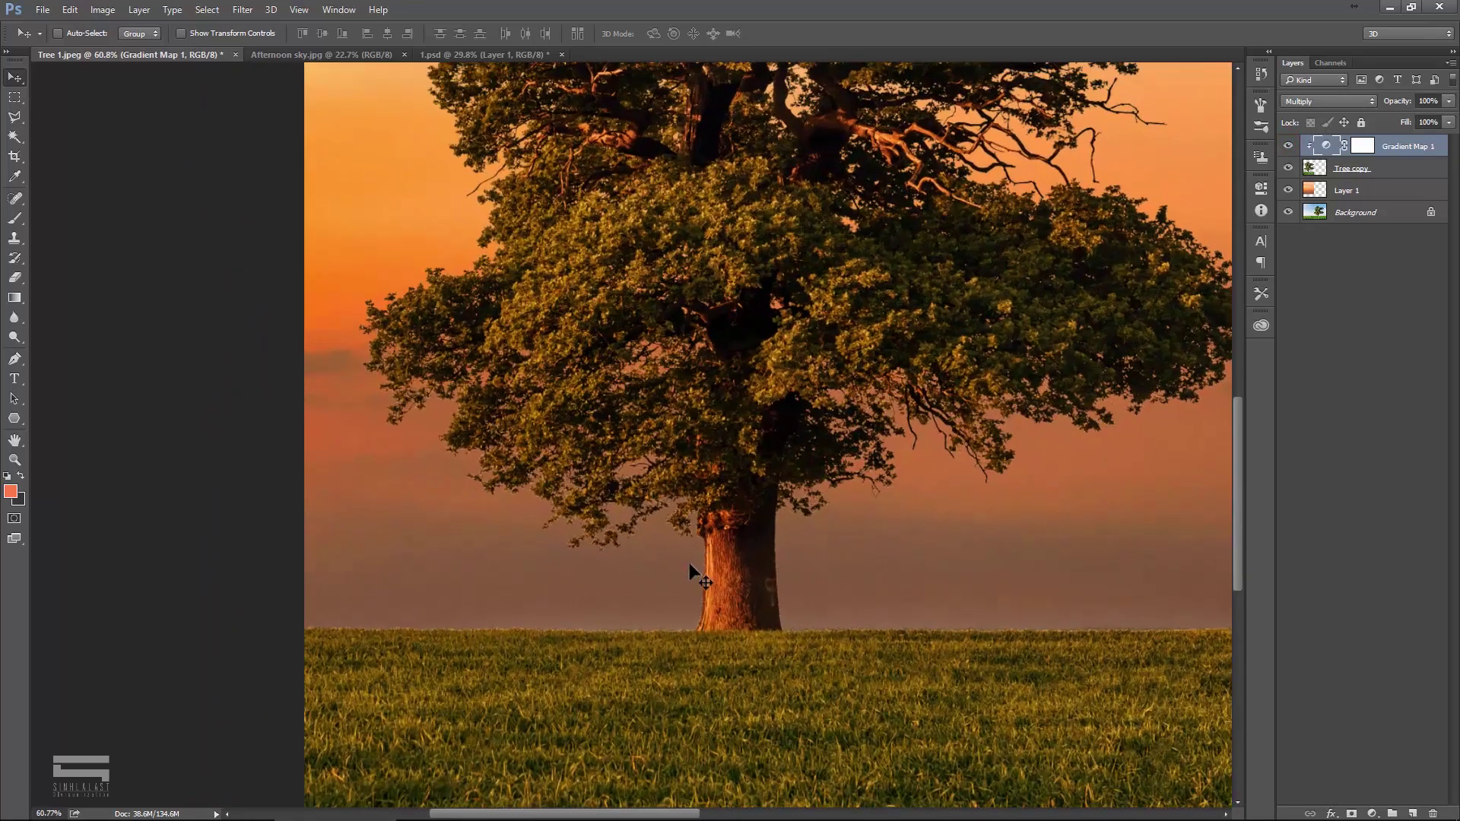
scroll(708, 542, "up", 3)
left_click_drag(716, 591, 723, 466)
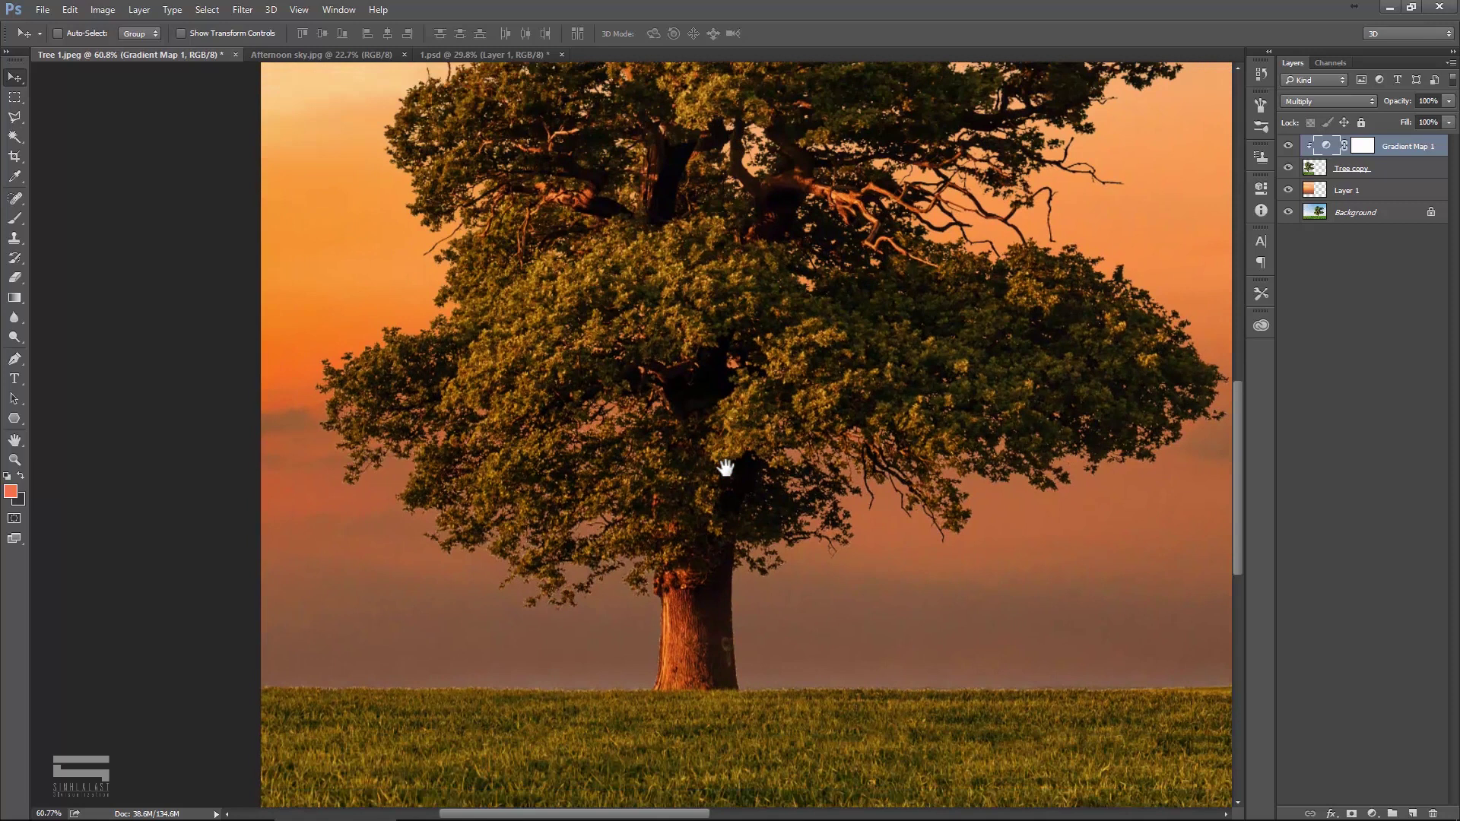
left_click(1381, 170)
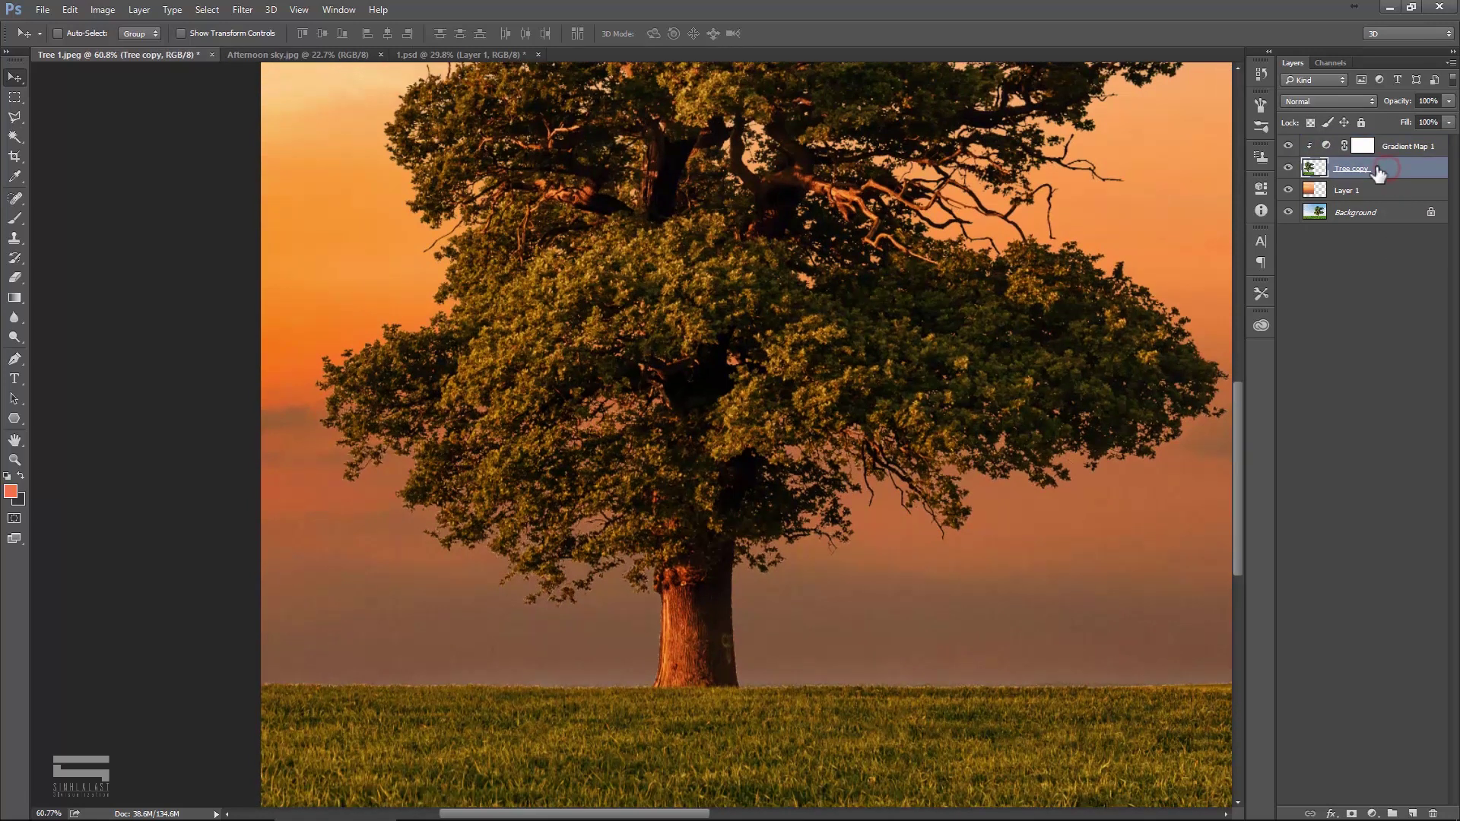
Step: Add a Levels adjustment with midtones raised to 1.31, then reselect Tree copy
left_click(1372, 813)
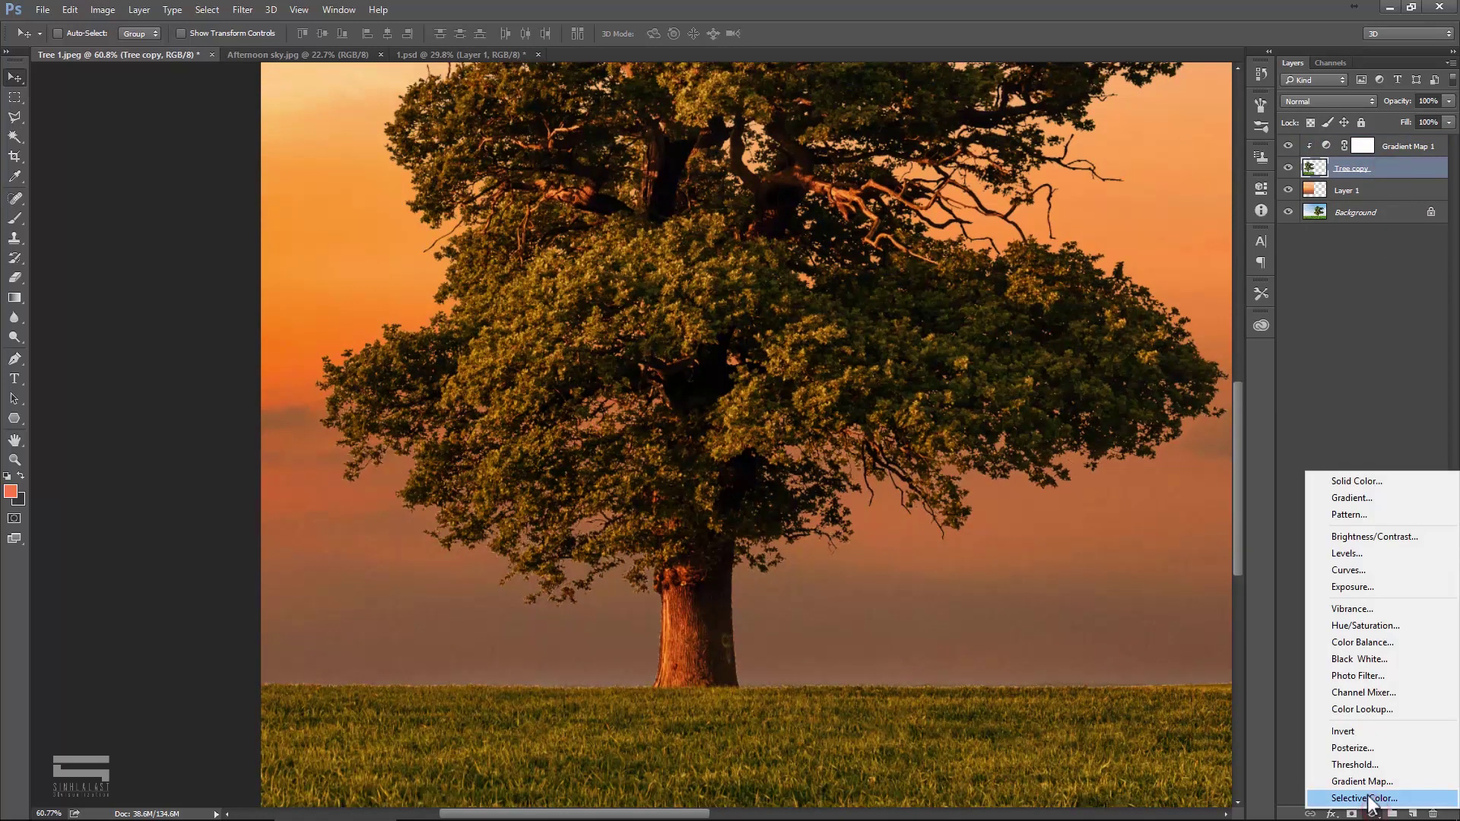
left_click(1360, 555)
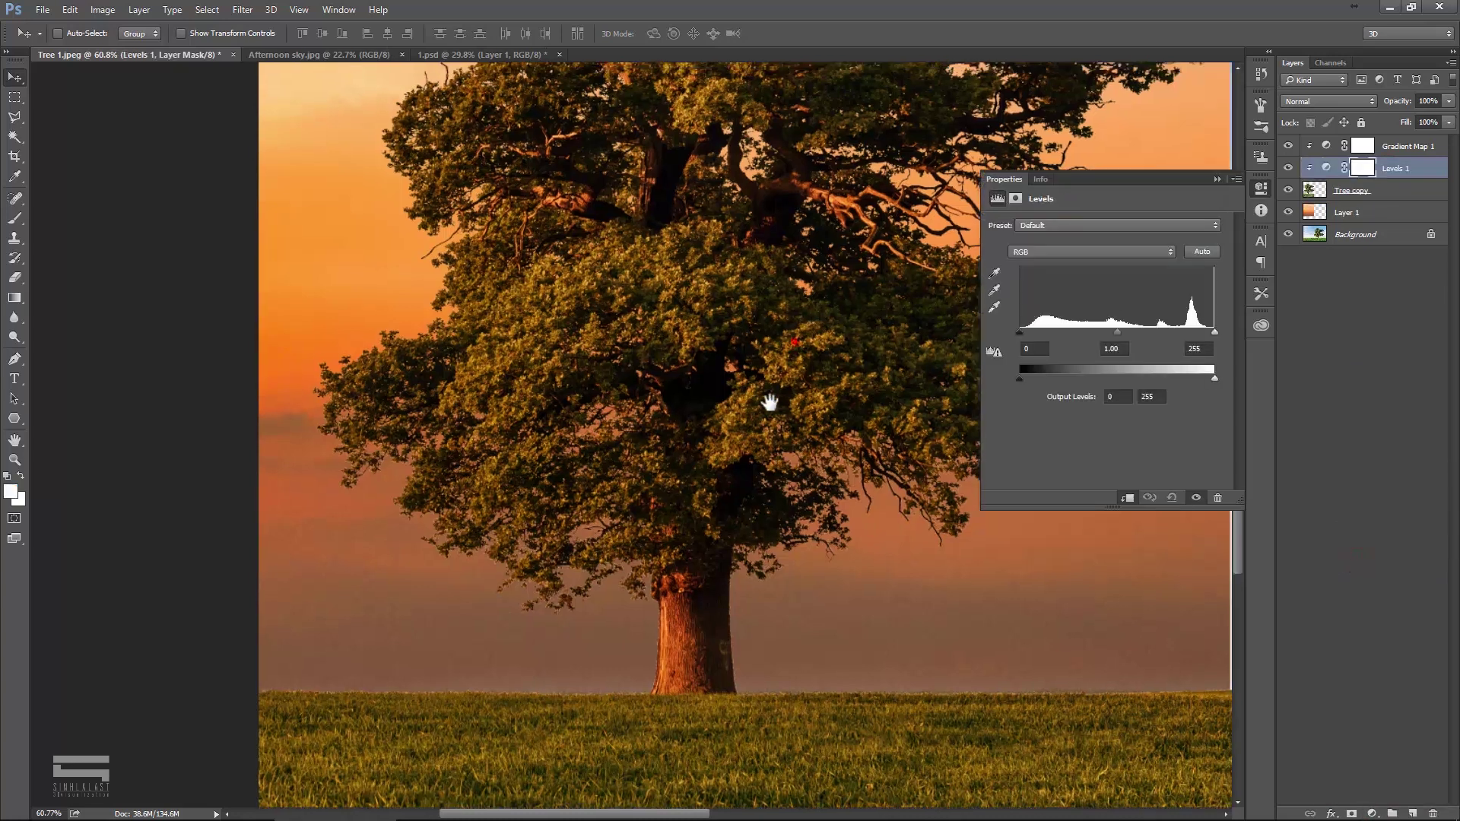
scroll(769, 401, "down", 3)
left_click_drag(753, 391, 728, 454)
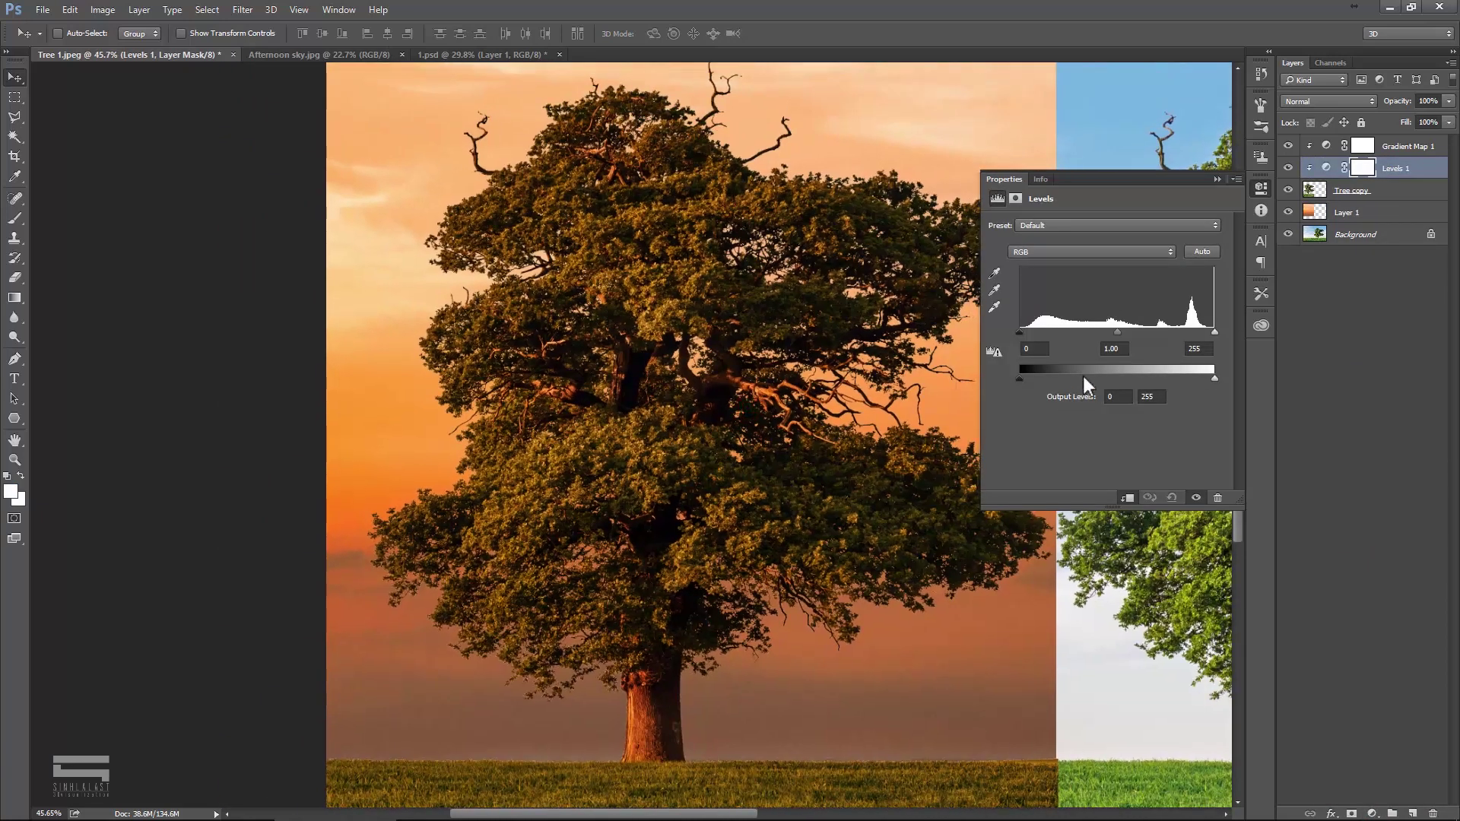
left_click_drag(1118, 340, 1098, 333)
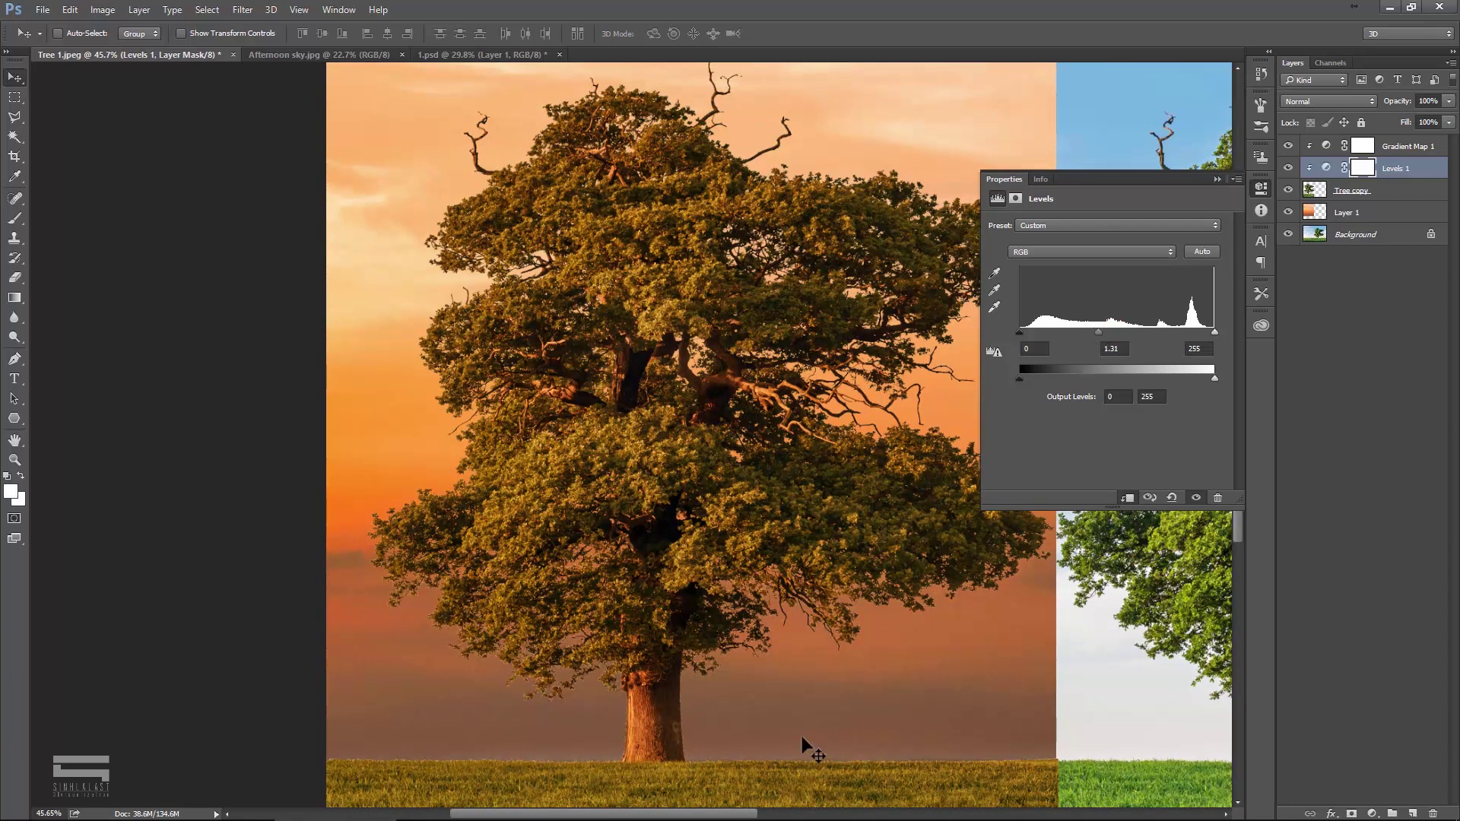
left_click(1217, 180)
left_click(806, 410)
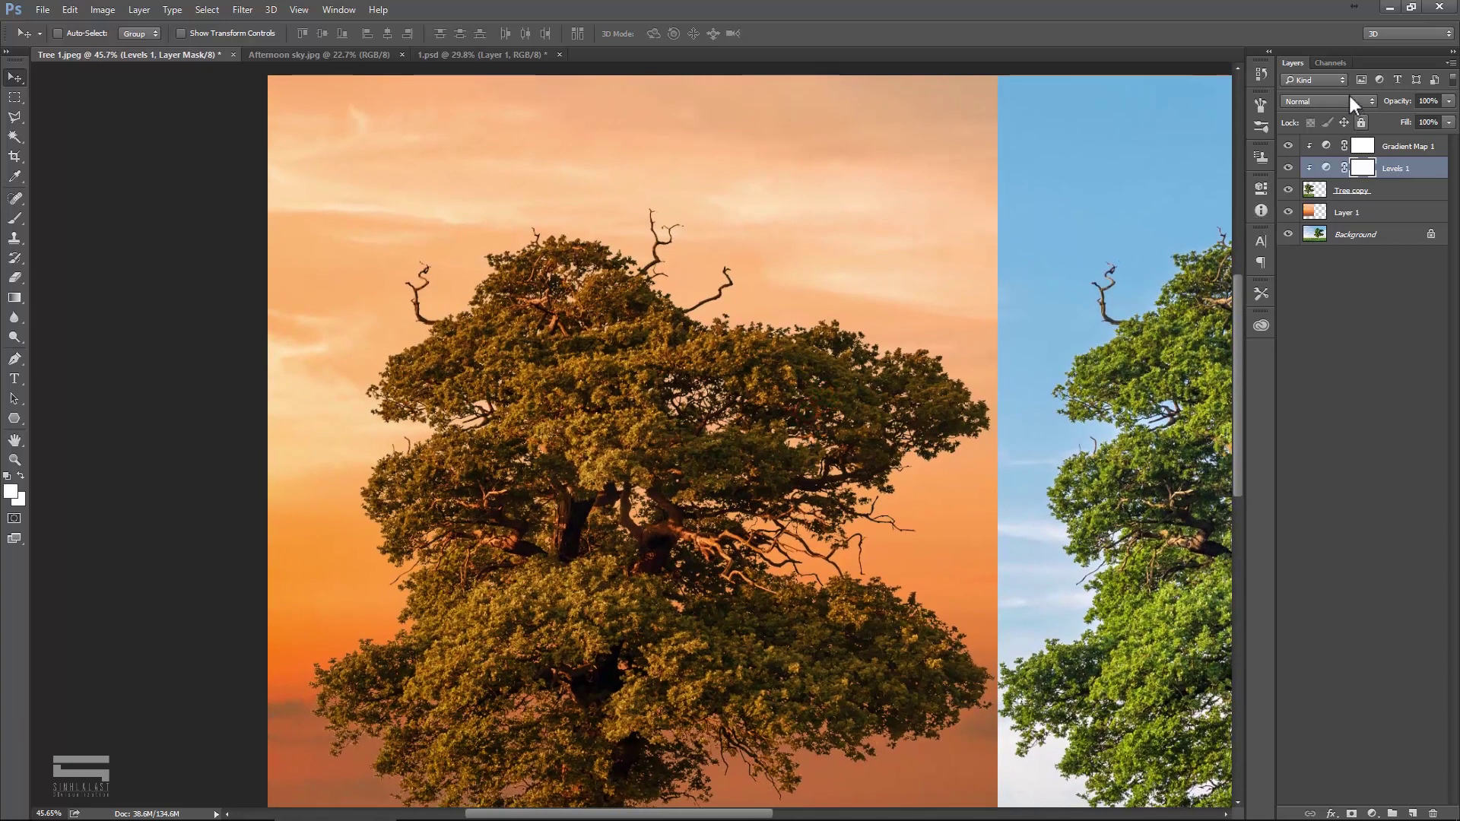
left_click(1345, 191)
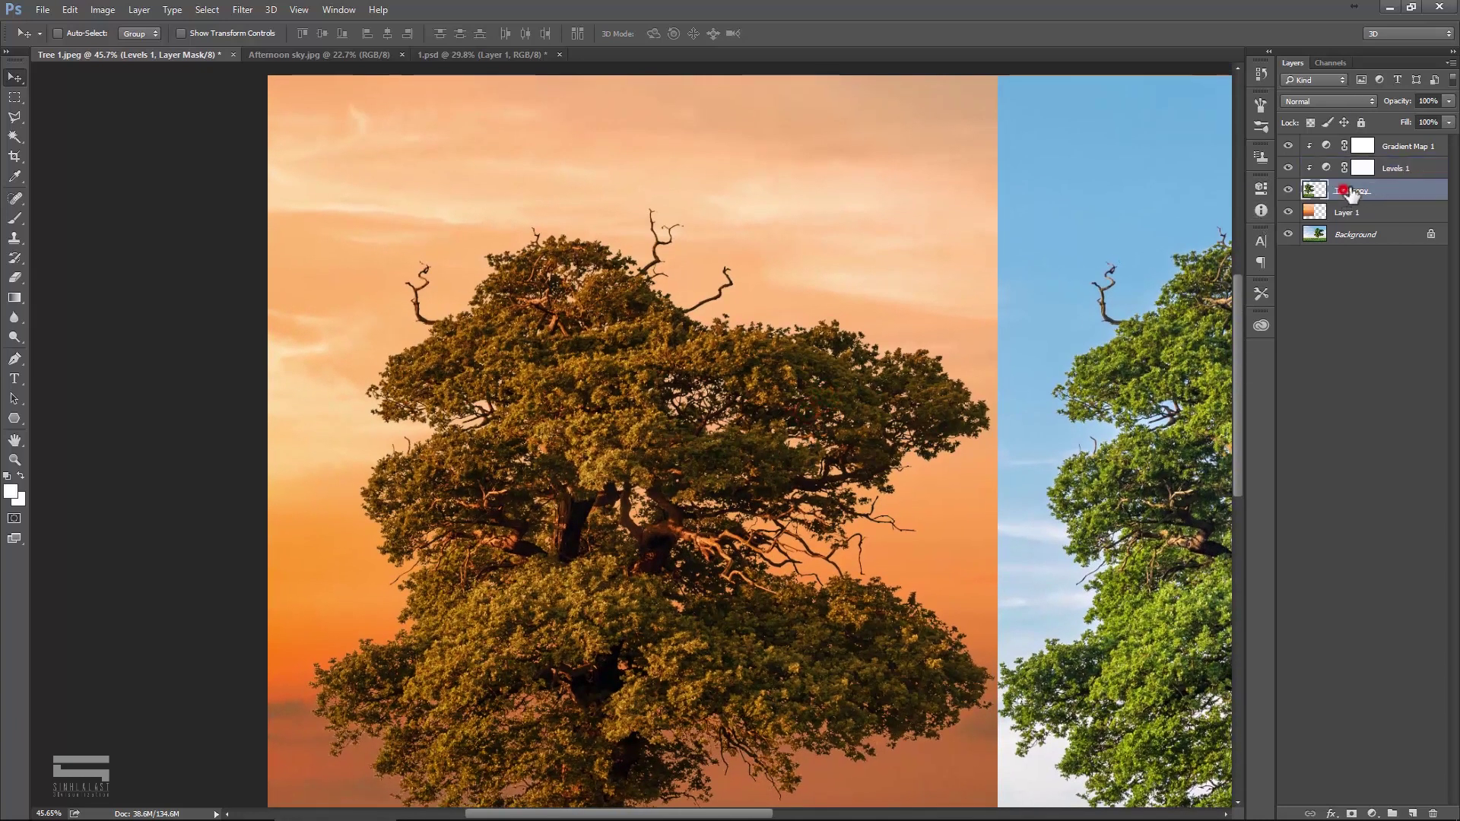
Step: In Channels, inspect the Selection mask and Blue channels, then view the Green channel alone
left_click(1331, 62)
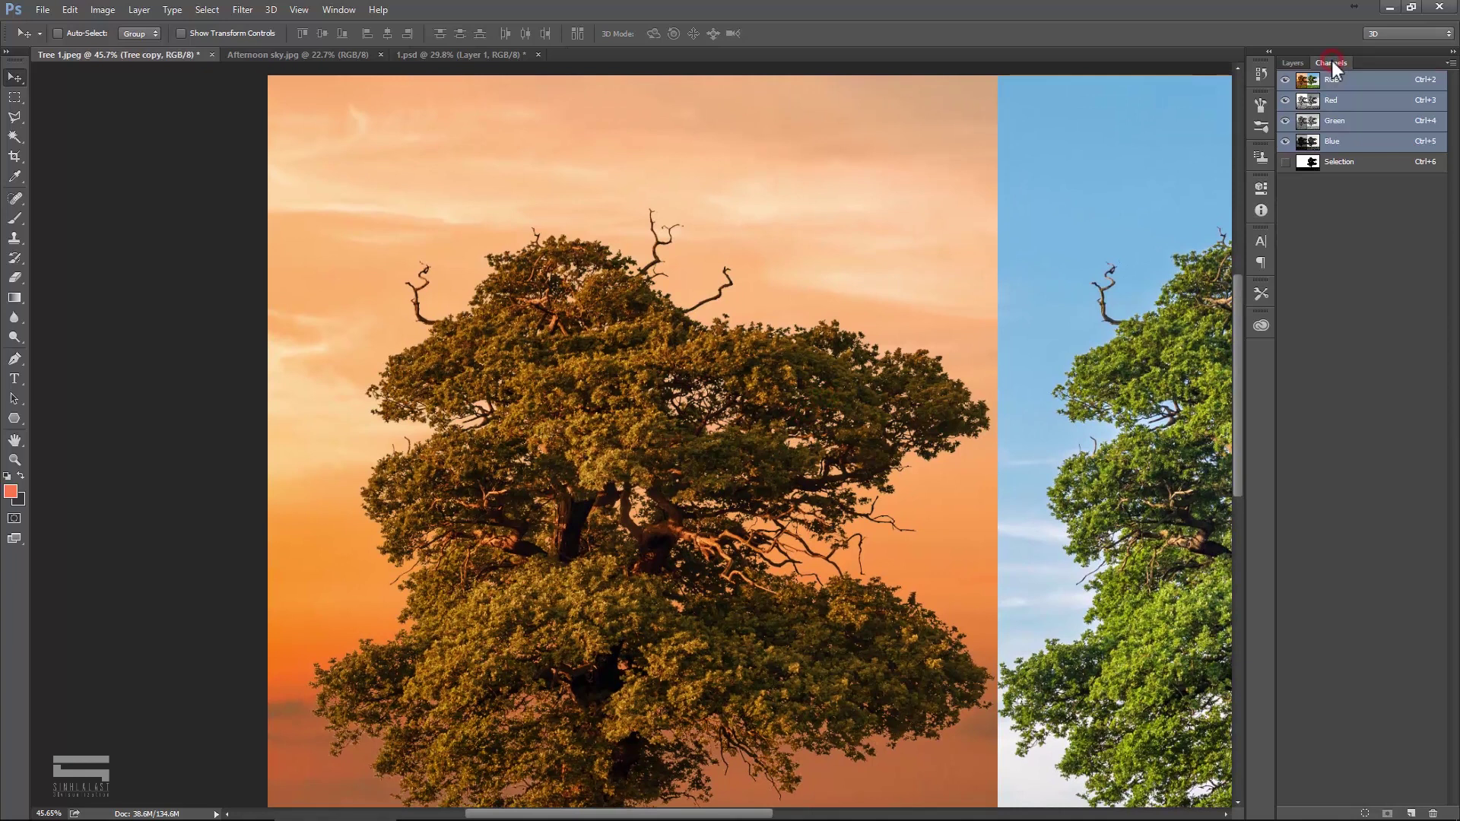
left_click(1333, 164)
left_click(1332, 142)
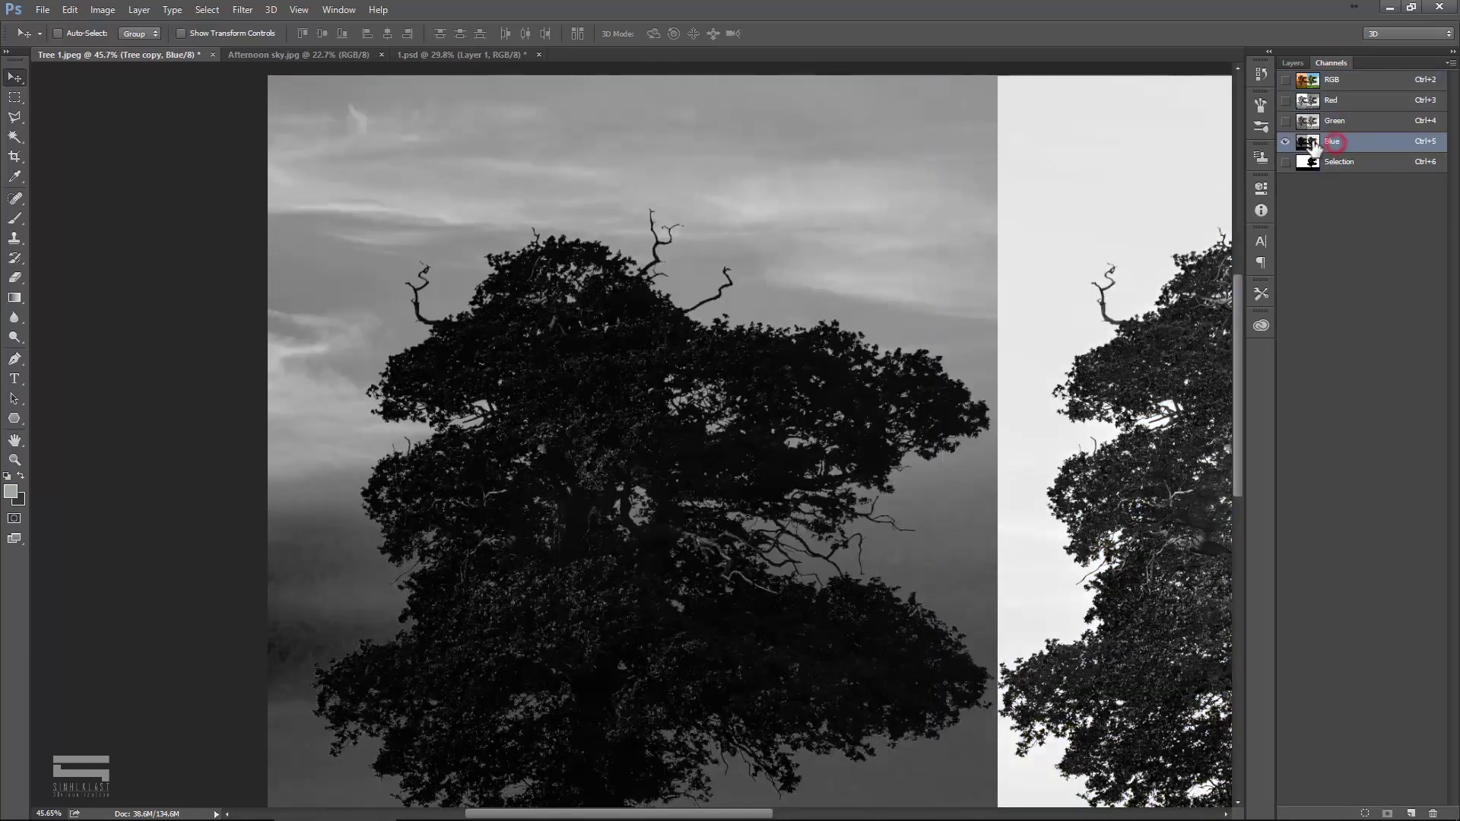
mouse_move(959, 299)
left_mouse_down()
mouse_move(951, 196)
mouse_move(968, 196)
left_mouse_up()
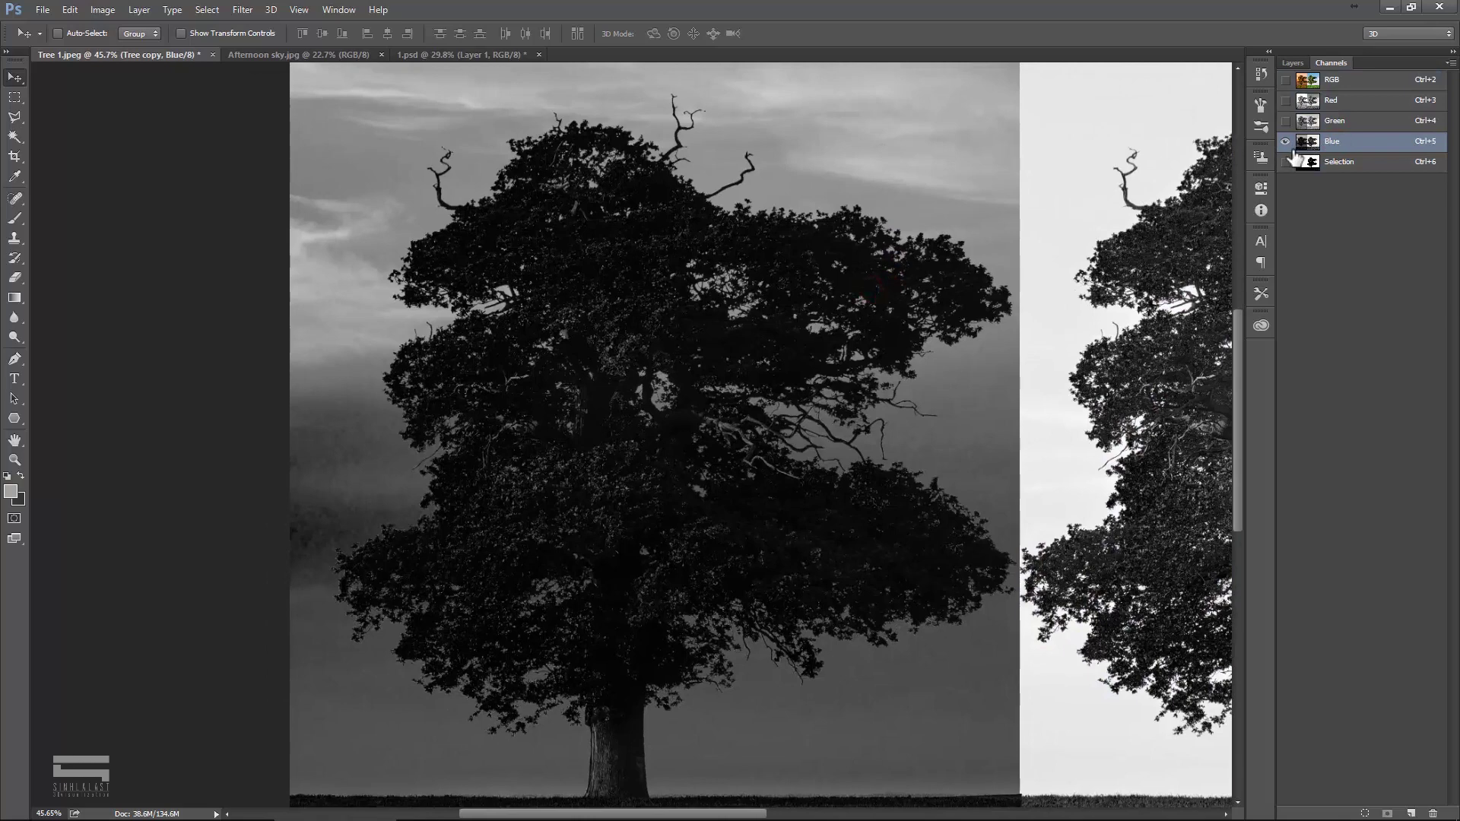
left_click(1327, 128)
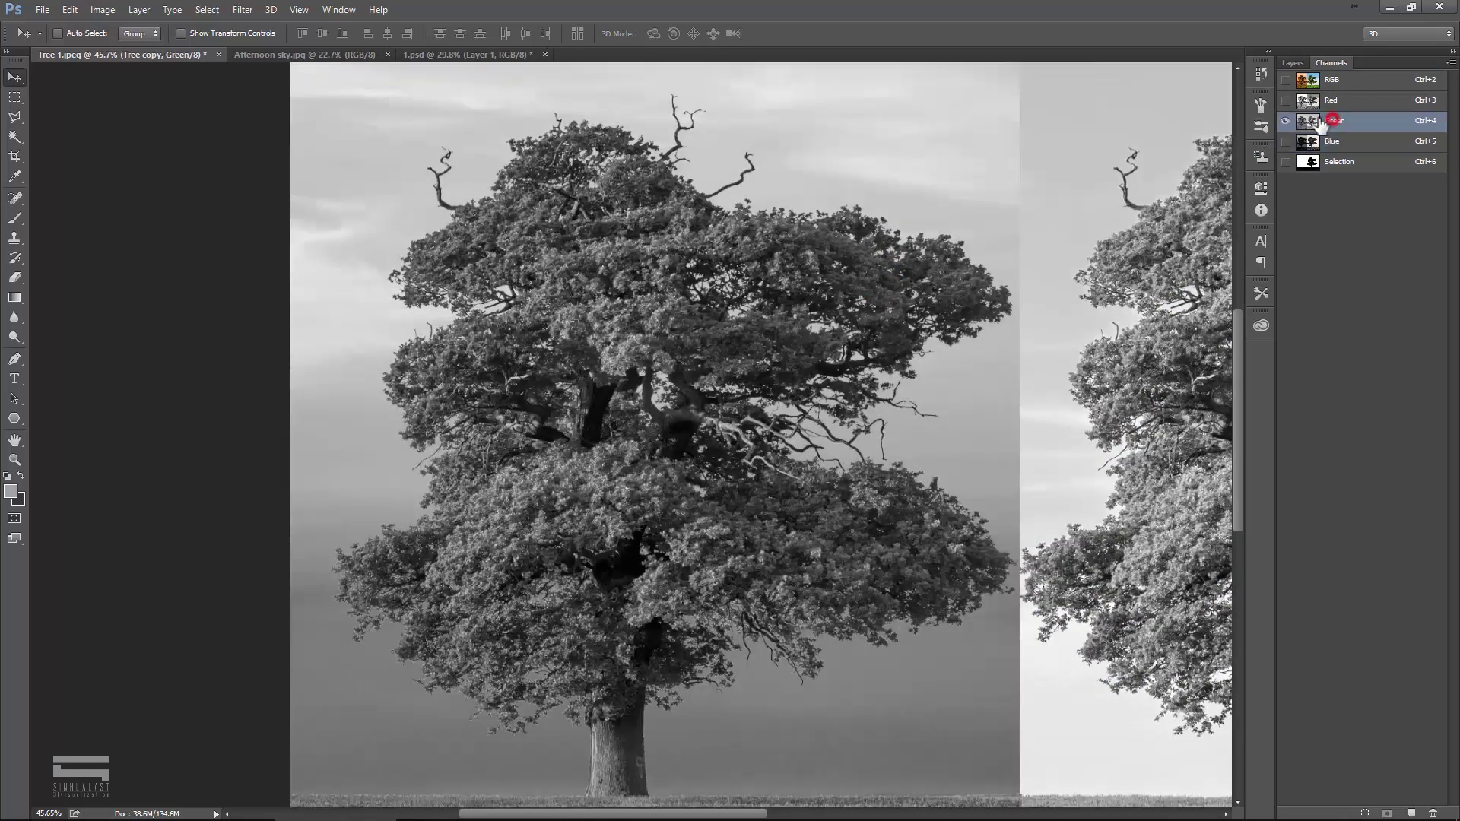
scroll(734, 435, "up", 2)
scroll(606, 418, "up", 4)
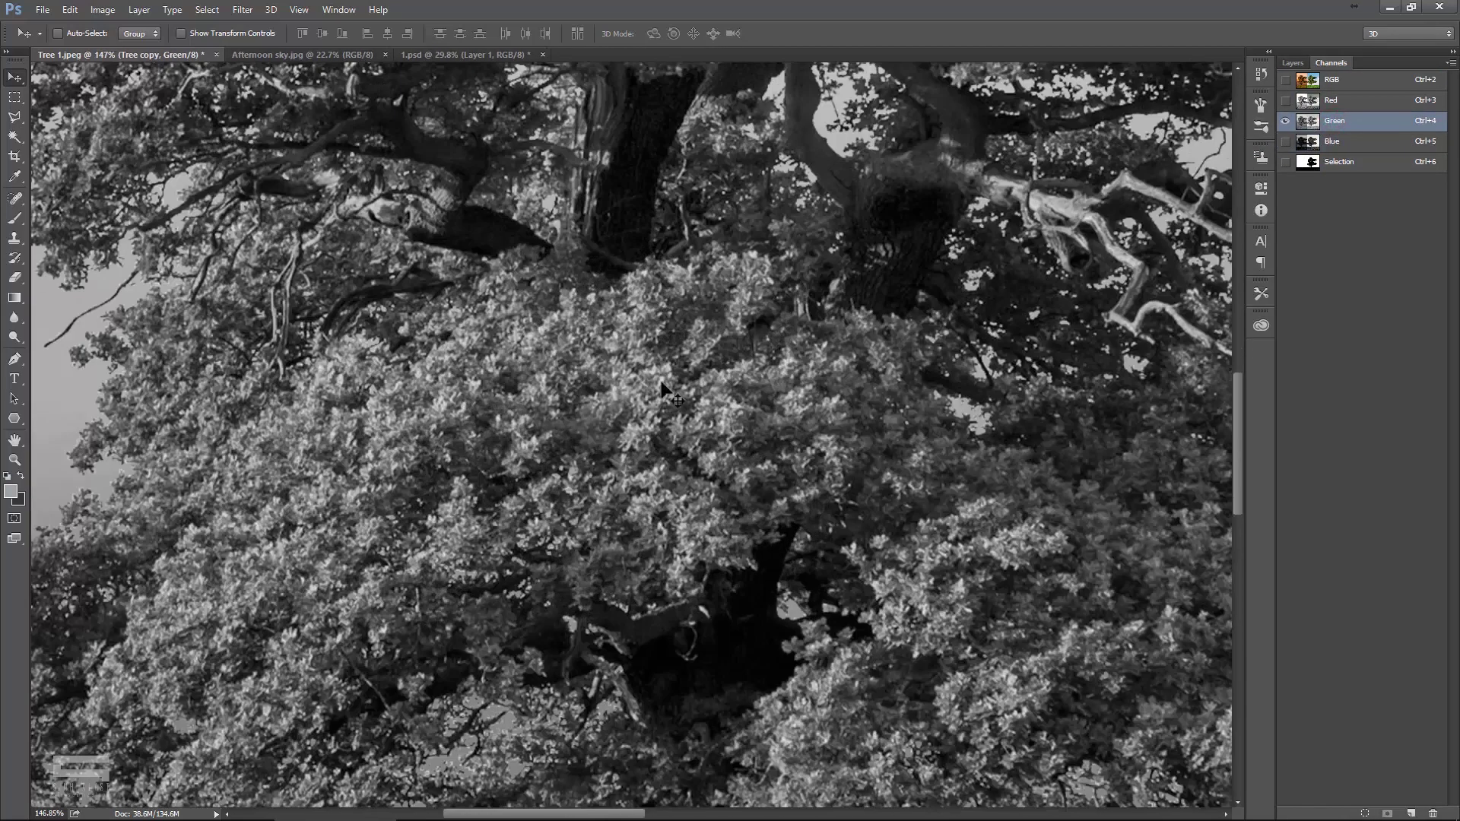
Step: Magic Wand at tolerance 10 selects the bright leaf and grass highlights; RGB composite restored
left_click(14, 136)
left_click(355, 32)
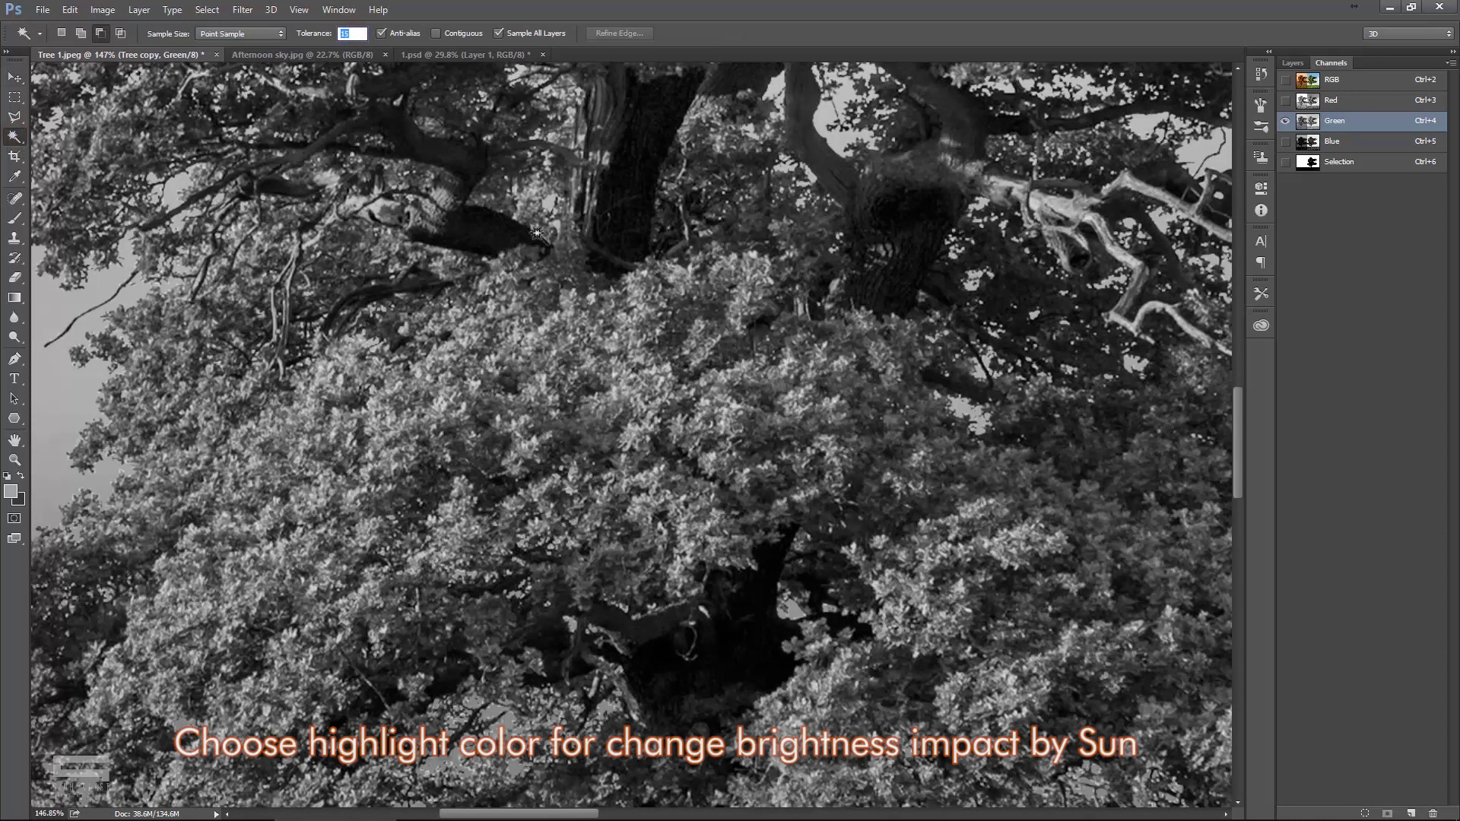
scroll(586, 378, "up", 3)
left_click(552, 399)
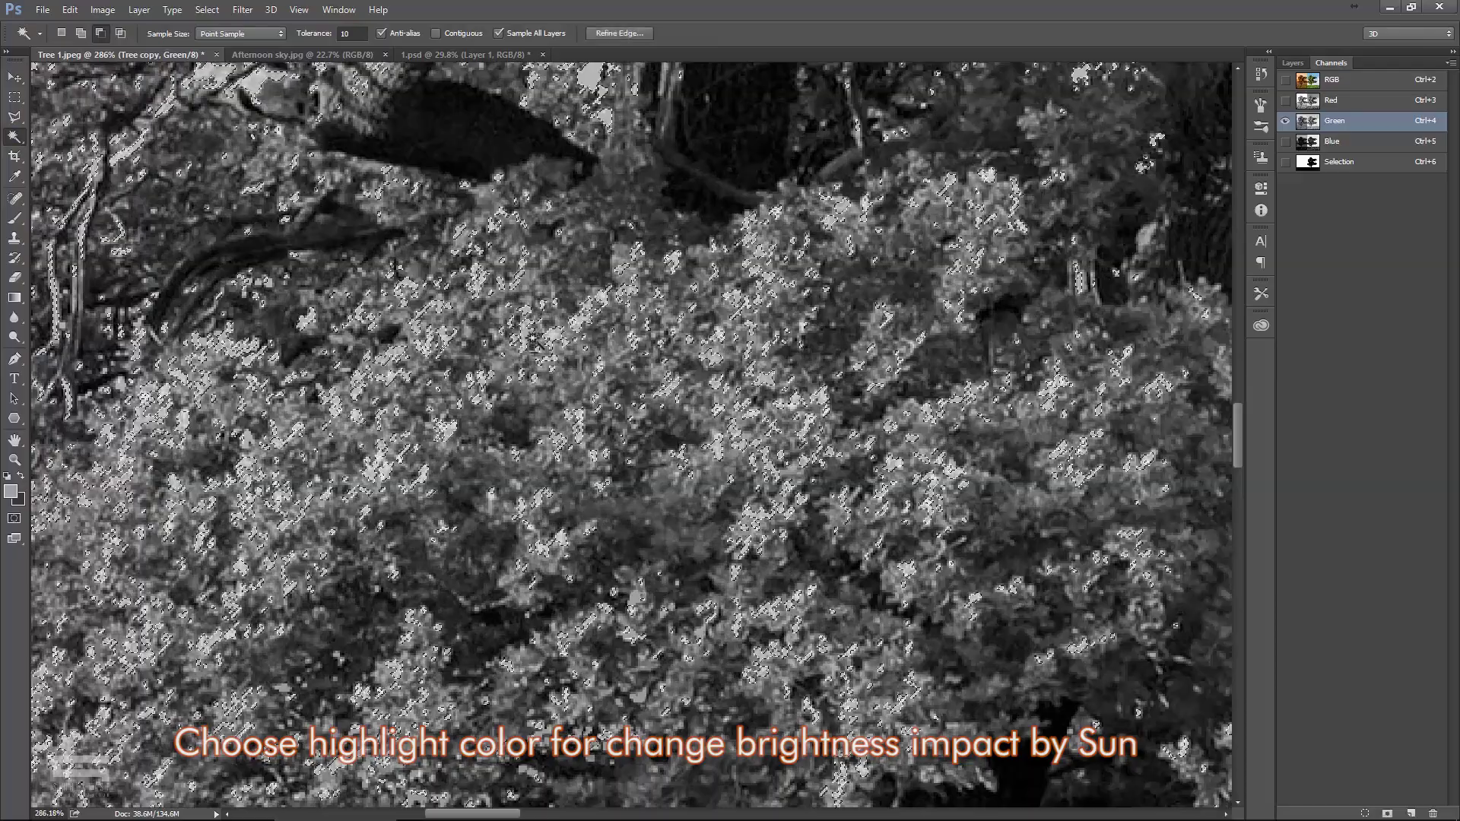
scroll(552, 398, "up", 2)
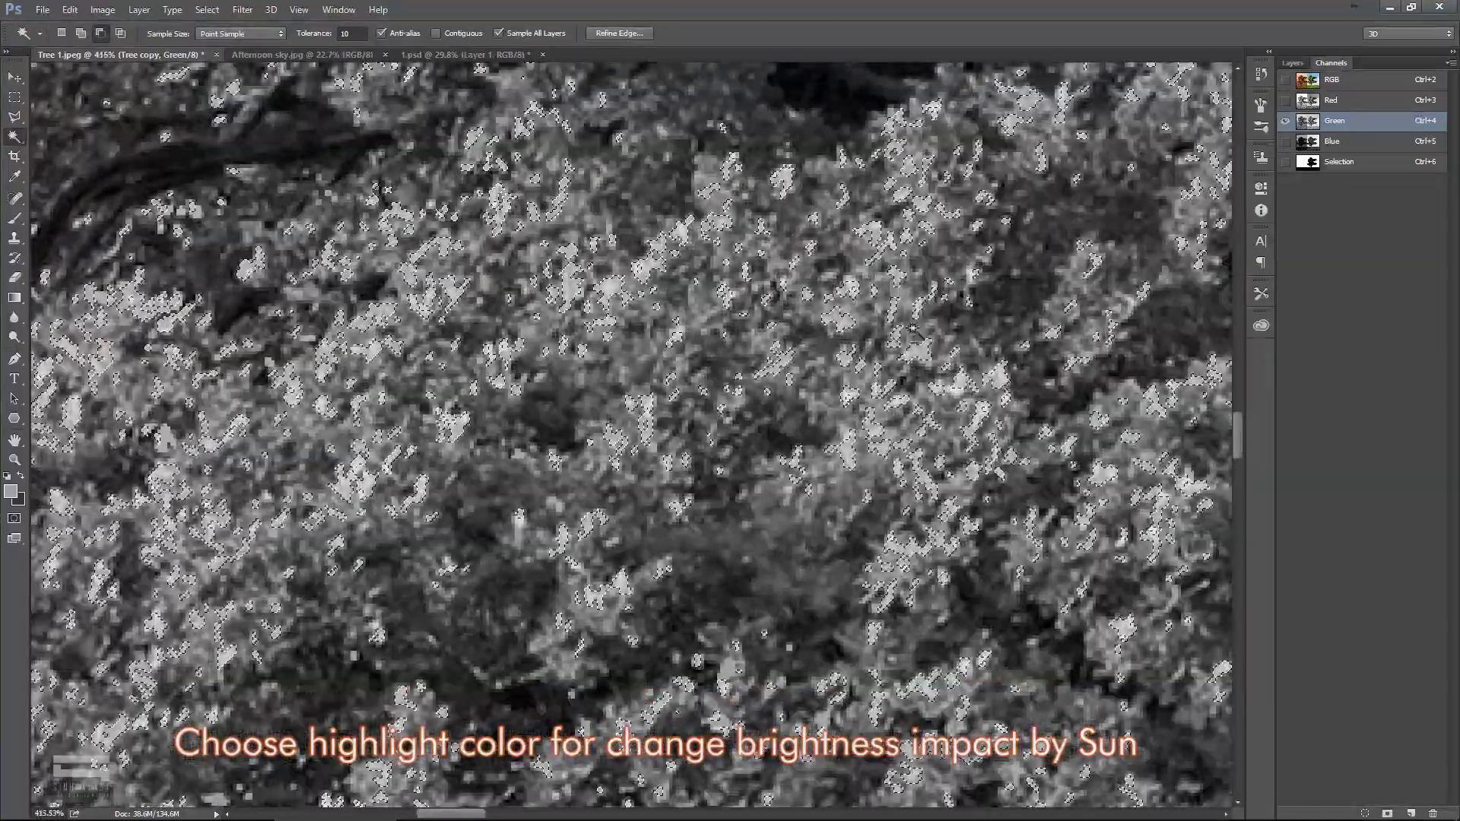
scroll(867, 460, "up", 1)
scroll(867, 461, "up", 1)
left_click(867, 460)
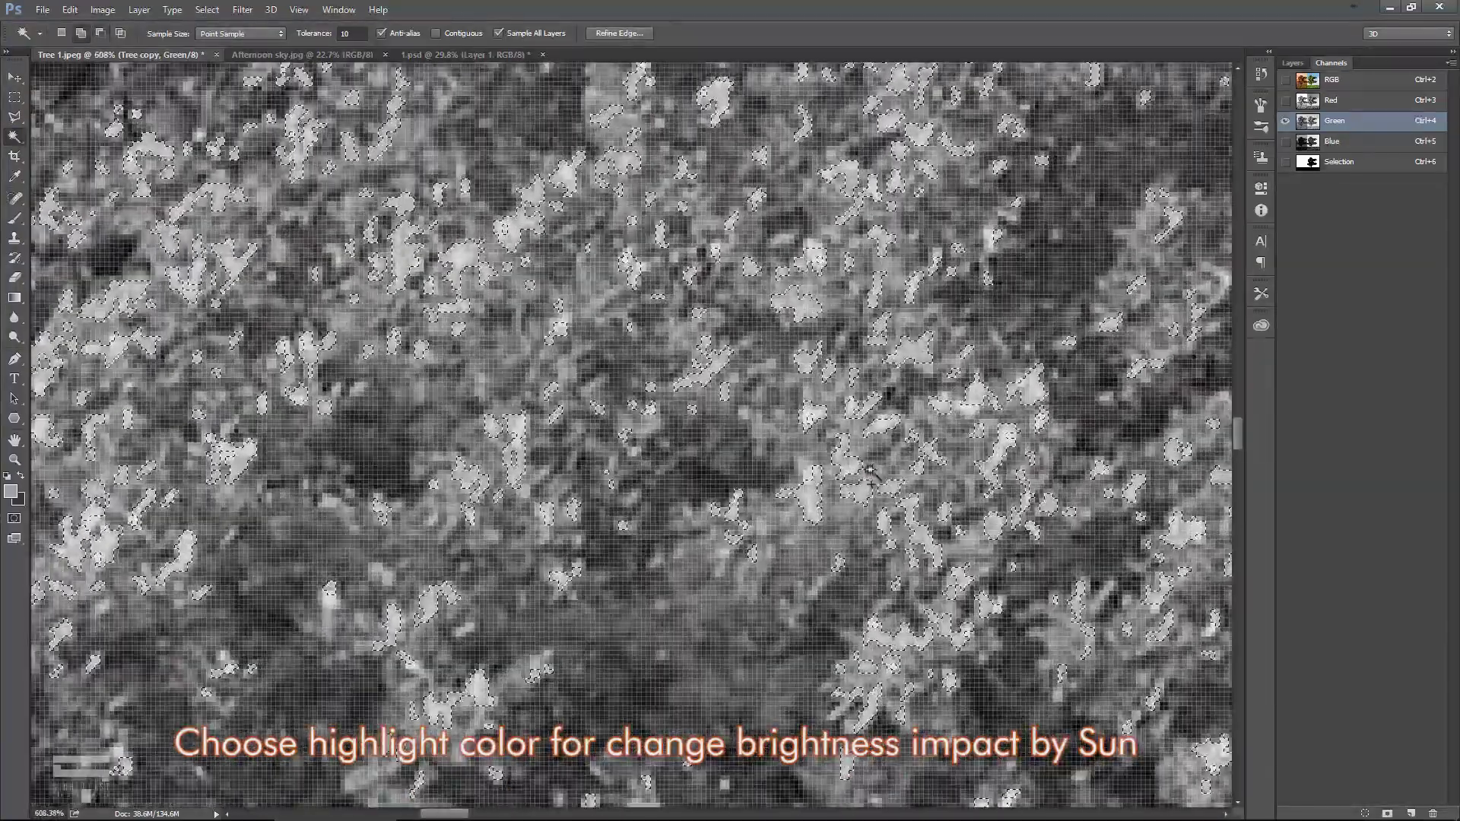
scroll(867, 460, "down", 4)
scroll(761, 456, "down", 3)
scroll(707, 487, "down", 2)
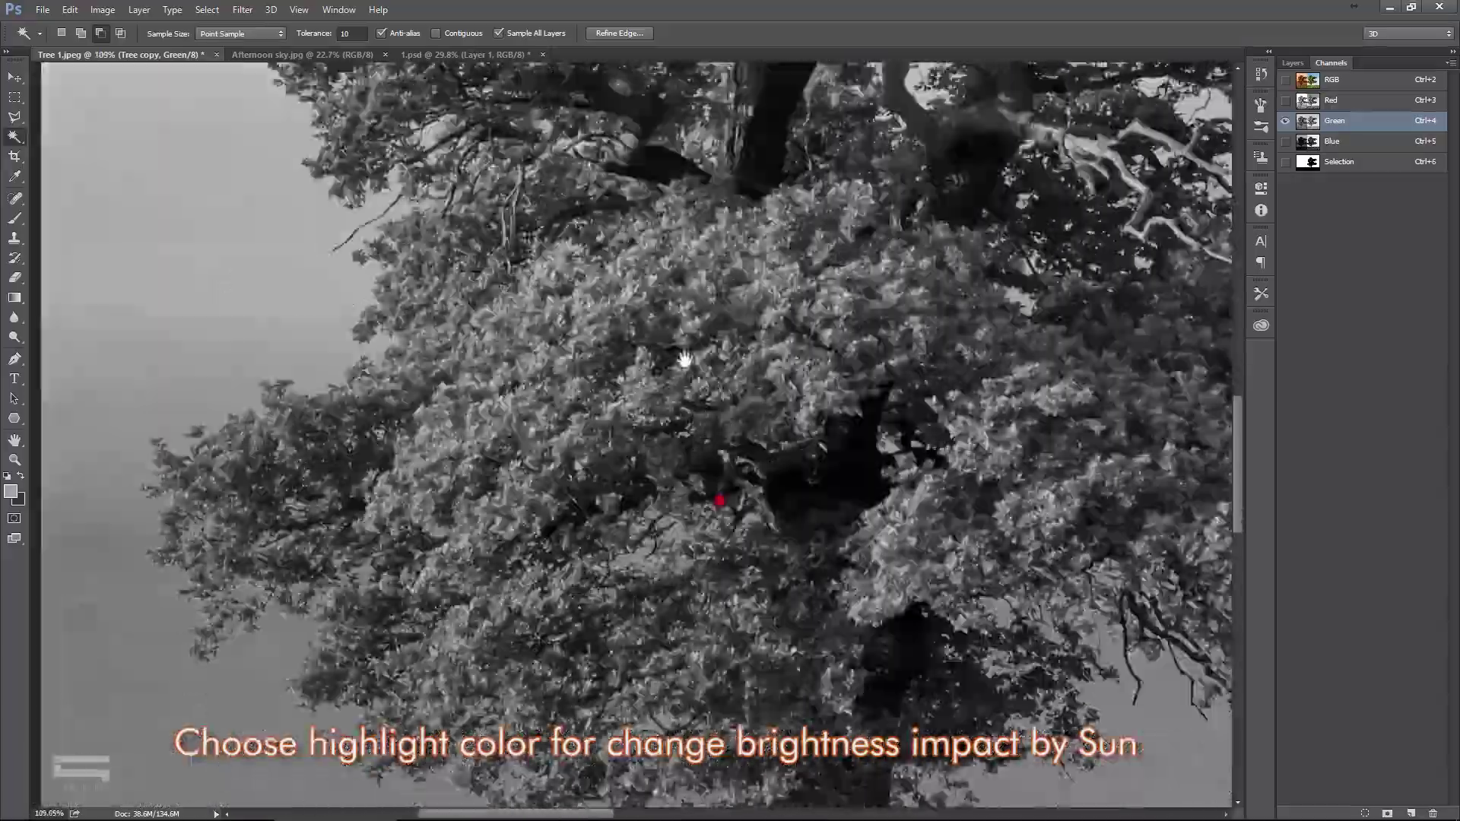
scroll(711, 547, "up", 1)
scroll(711, 548, "up", 3)
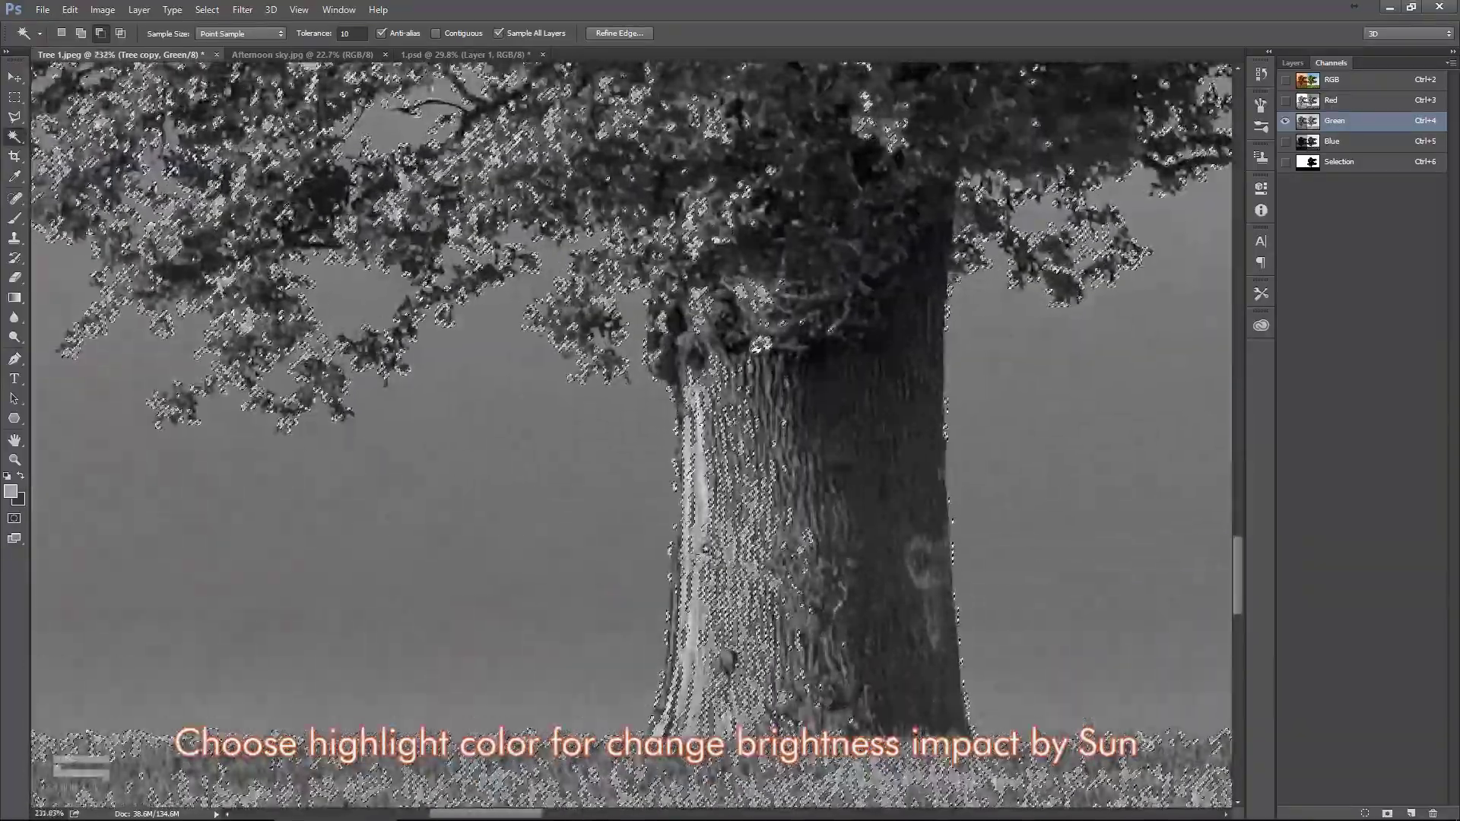
scroll(711, 548, "down", 2)
scroll(711, 548, "down", 1)
scroll(711, 547, "down", 1)
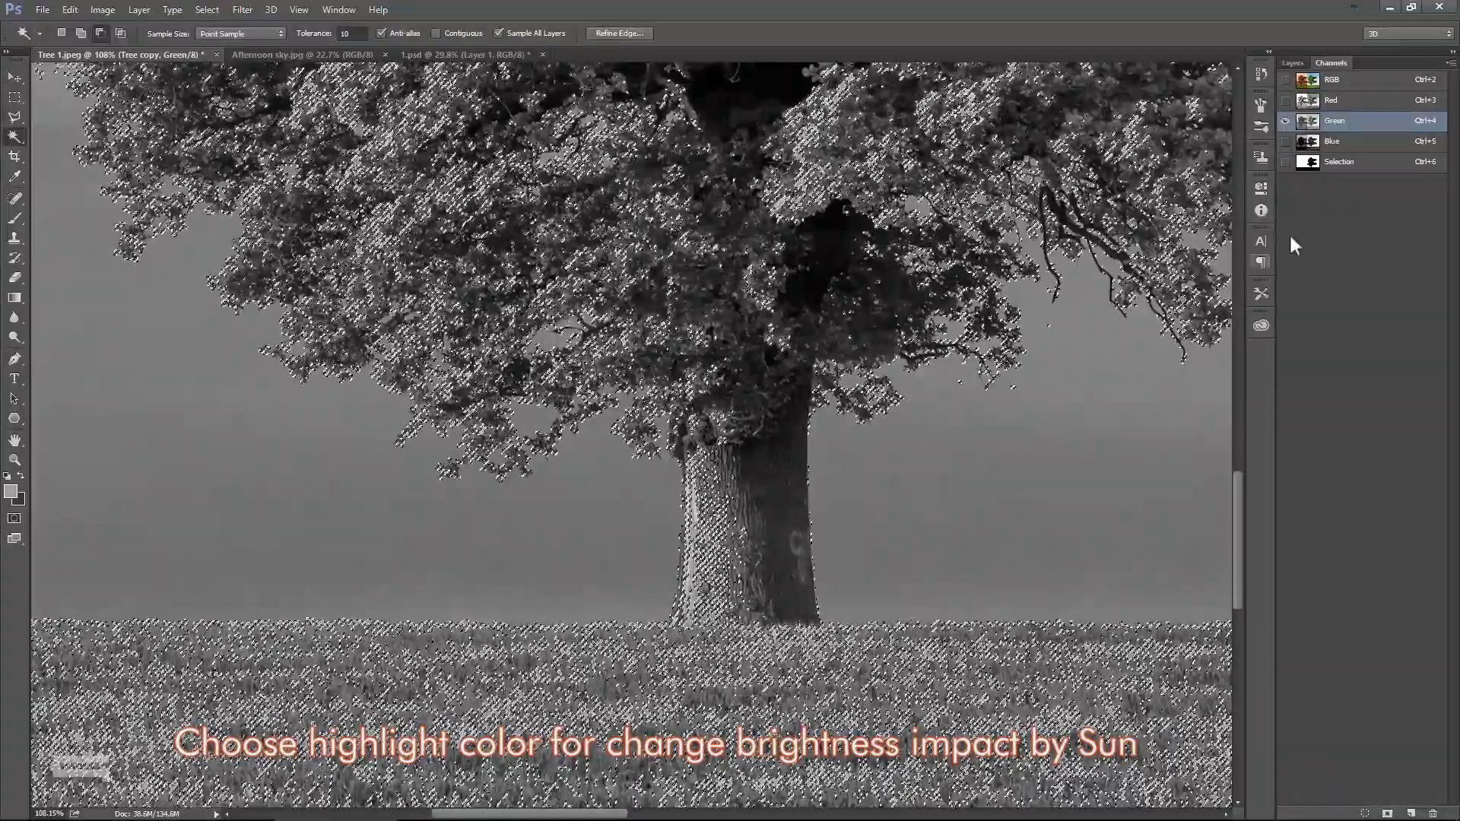
left_click(1331, 80)
Step: Add a Curves adjustment above the tree copy, raising a midtone point and an upper highlight point
left_click(1293, 62)
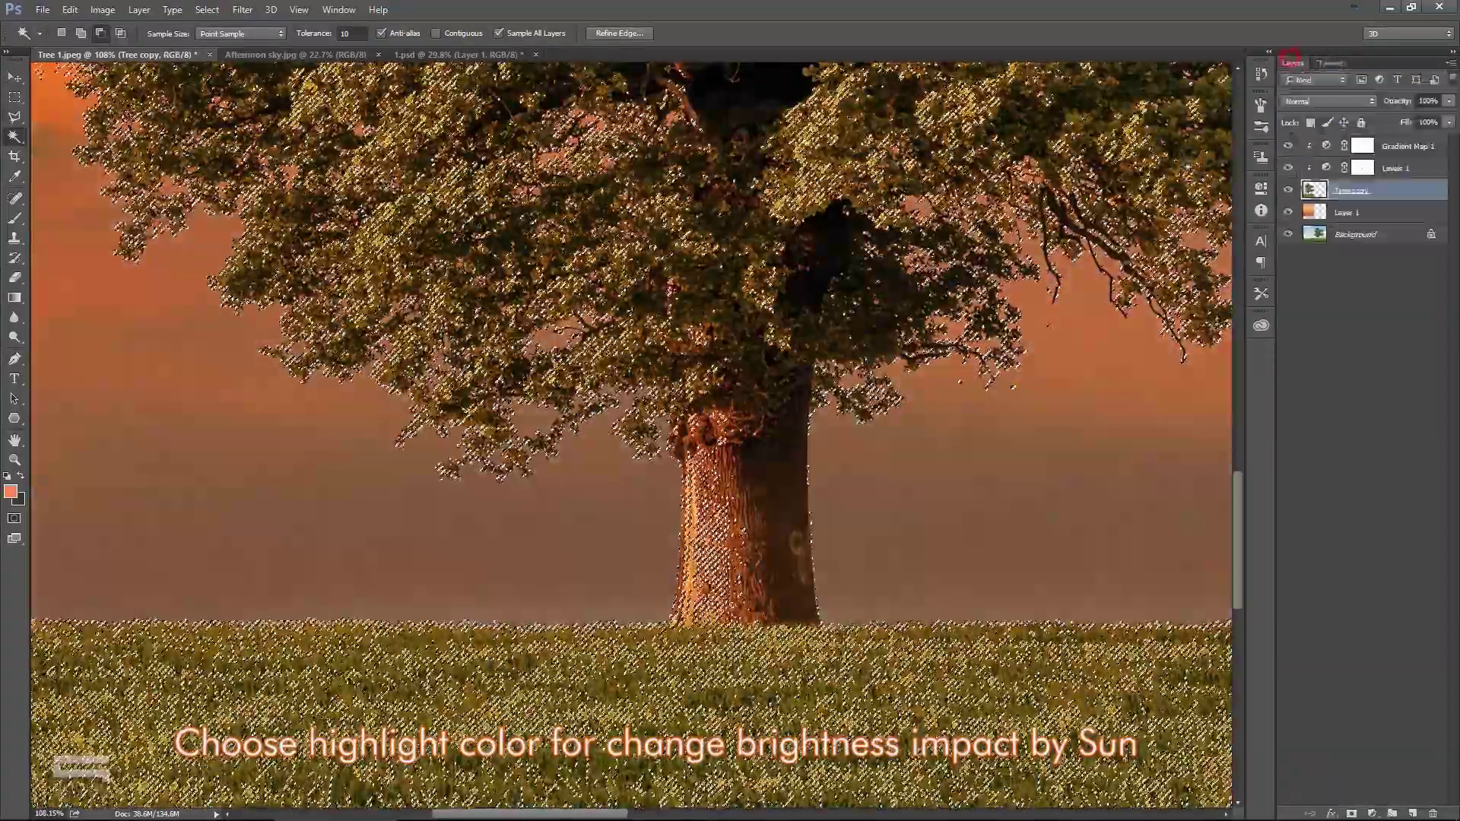
scroll(783, 381, "down", 2)
scroll(783, 380, "down", 1)
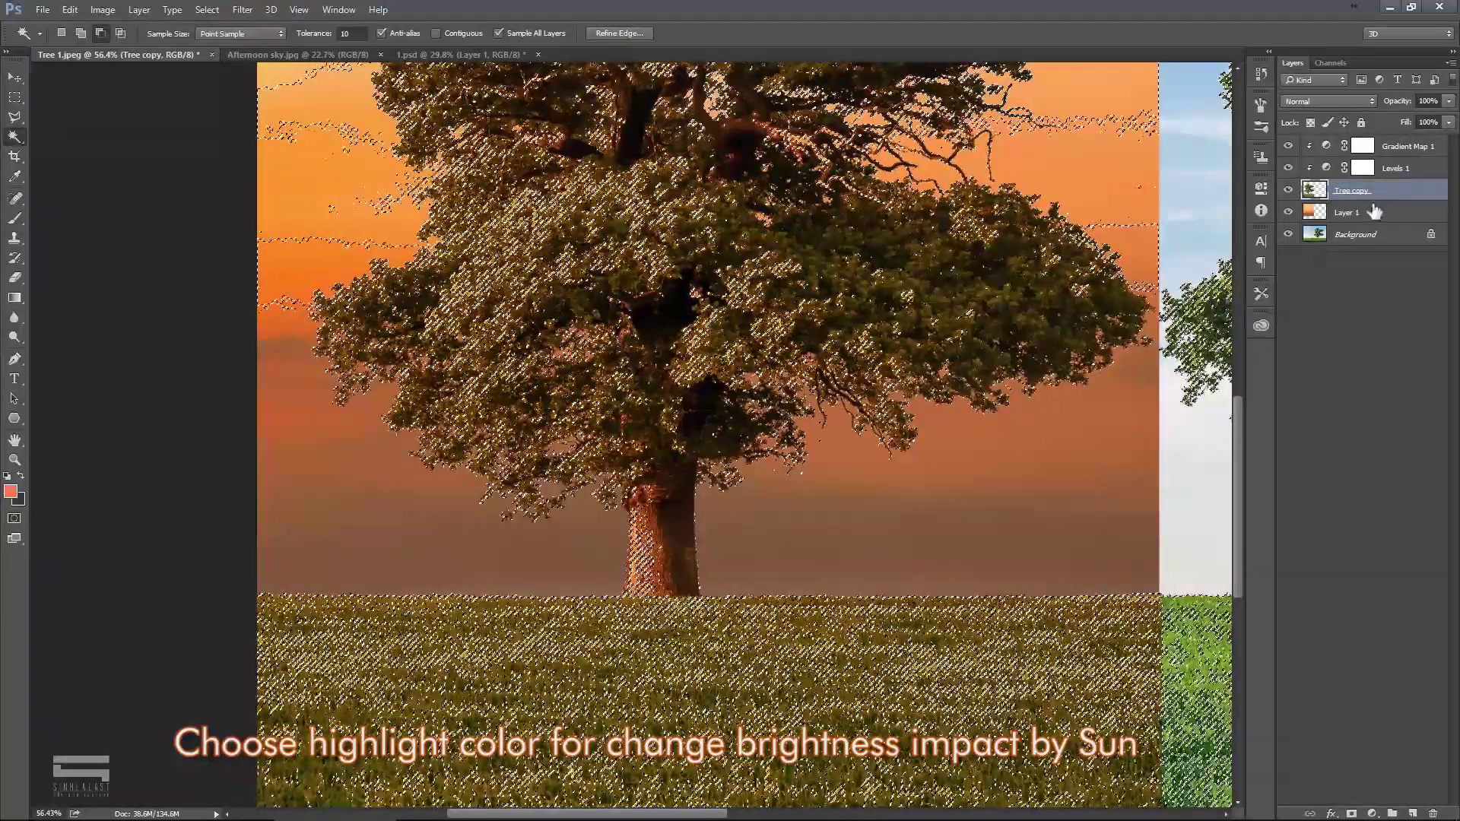
left_click(1372, 814)
left_click(1350, 572)
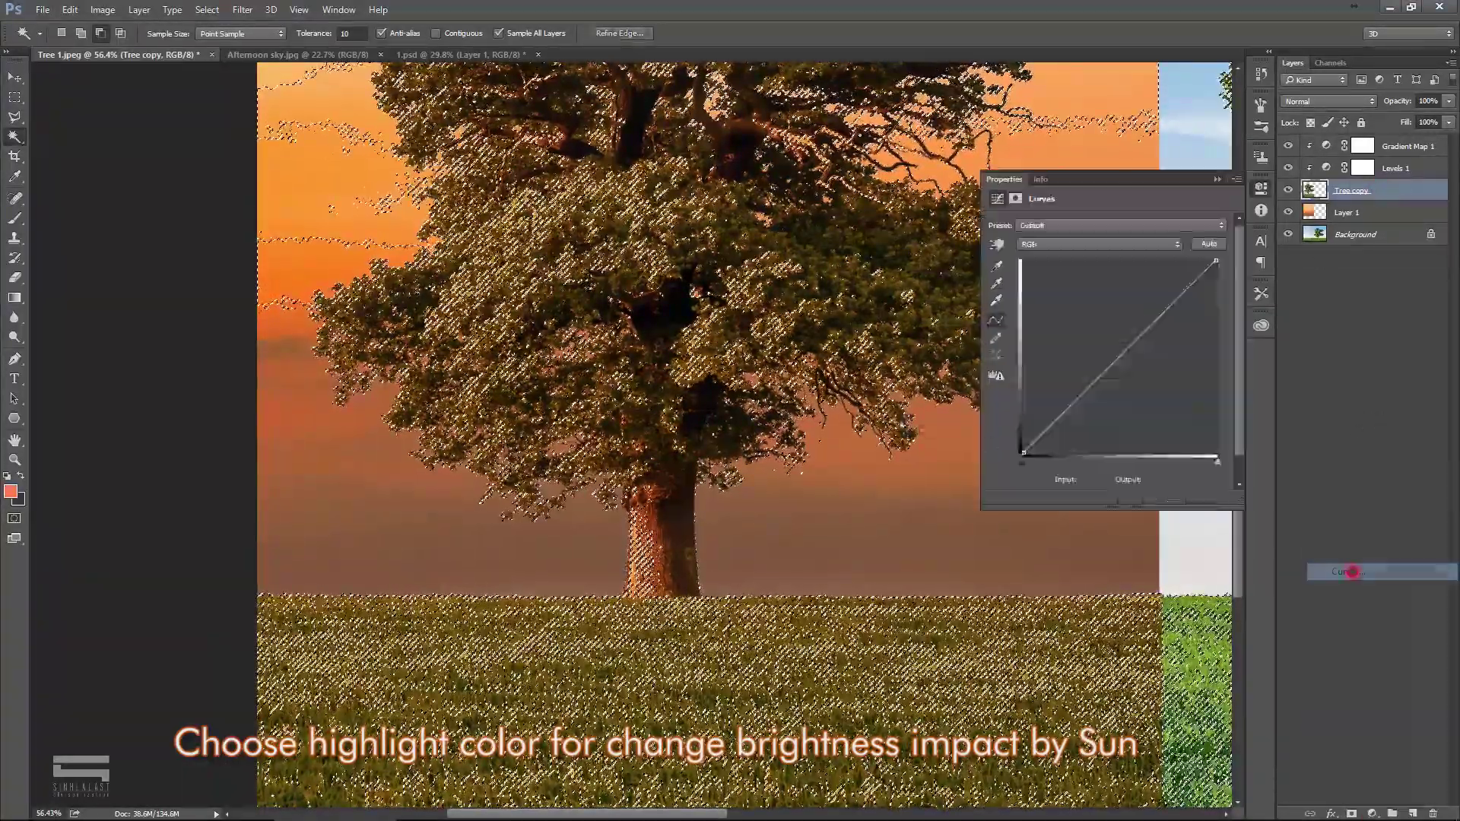
scroll(715, 293, "up", 3)
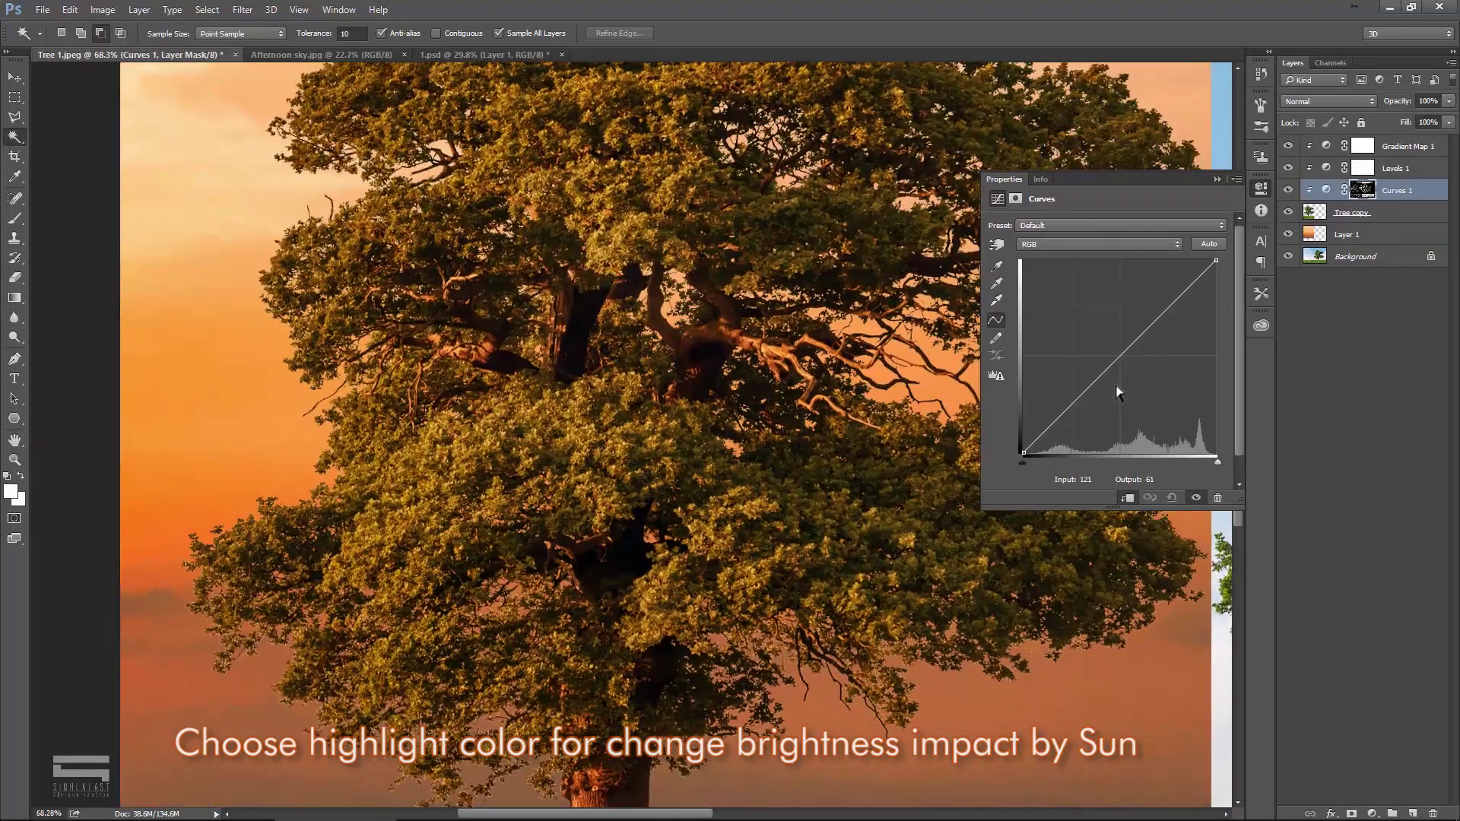
mouse_move(1123, 354)
left_mouse_down()
mouse_move(1077, 296)
mouse_move(1074, 394)
left_mouse_up()
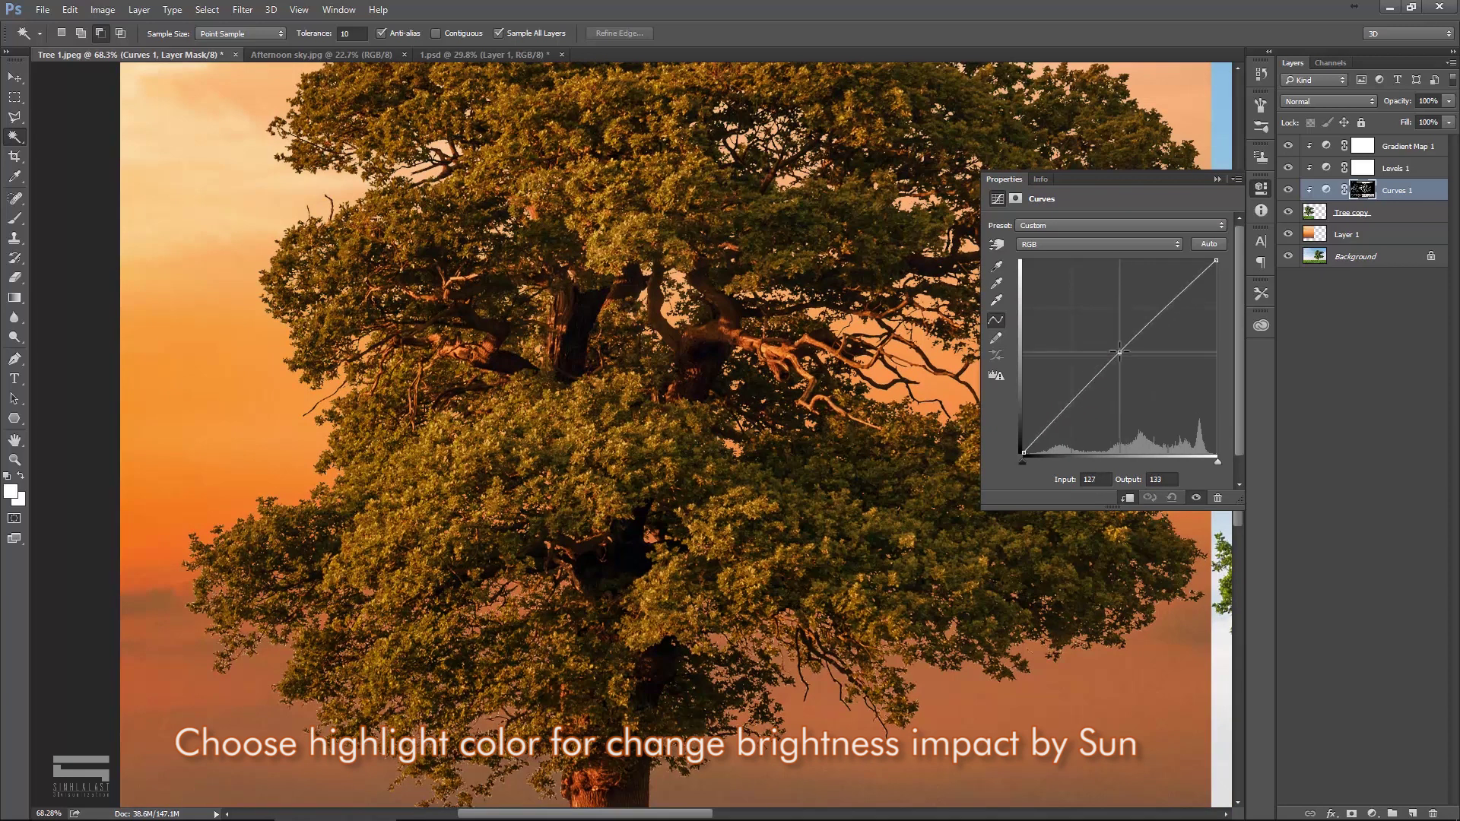
left_click_drag(1168, 305, 1168, 284)
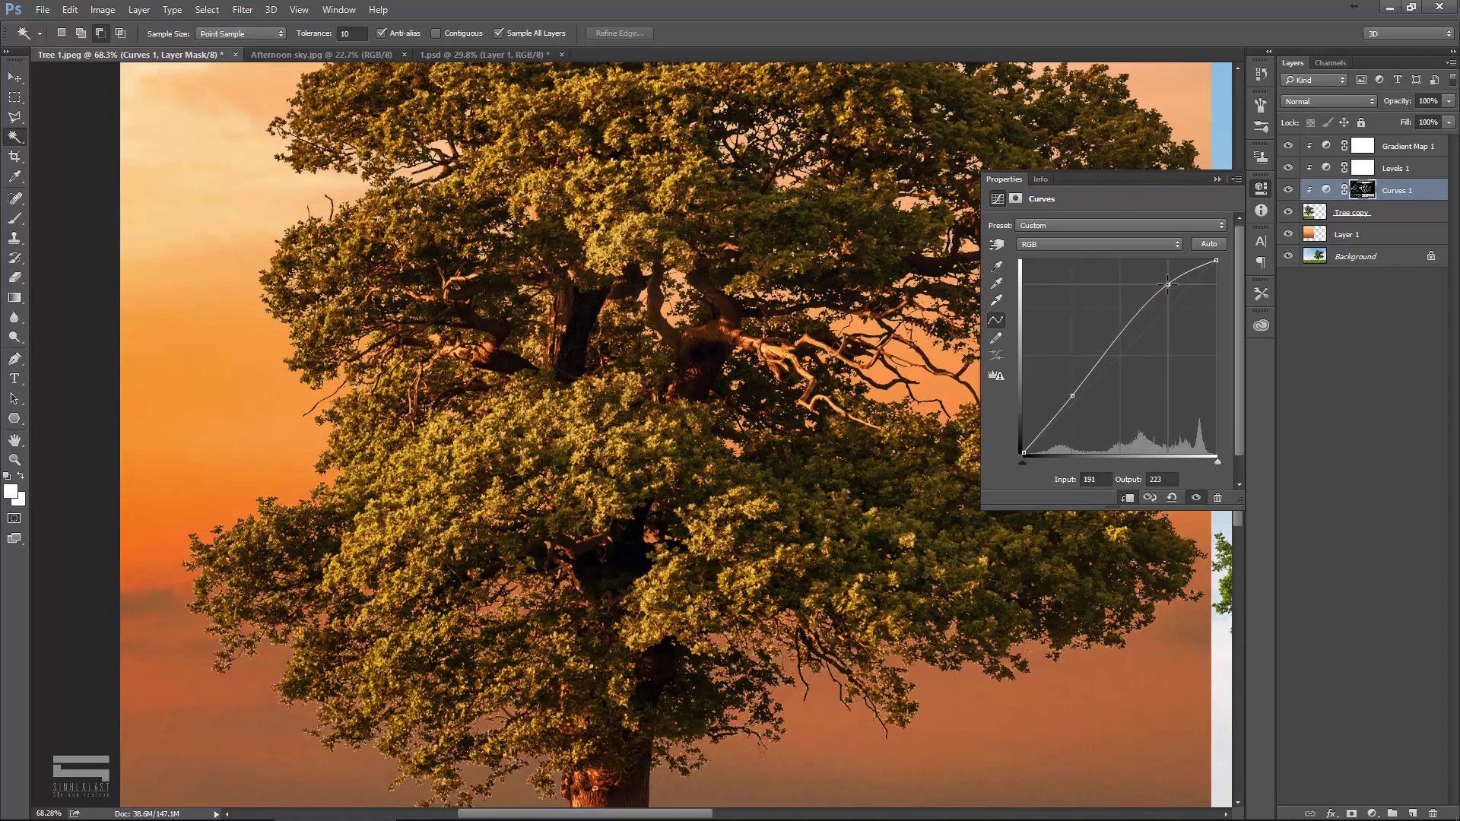
left_click(1217, 180)
key("ctrl+0")
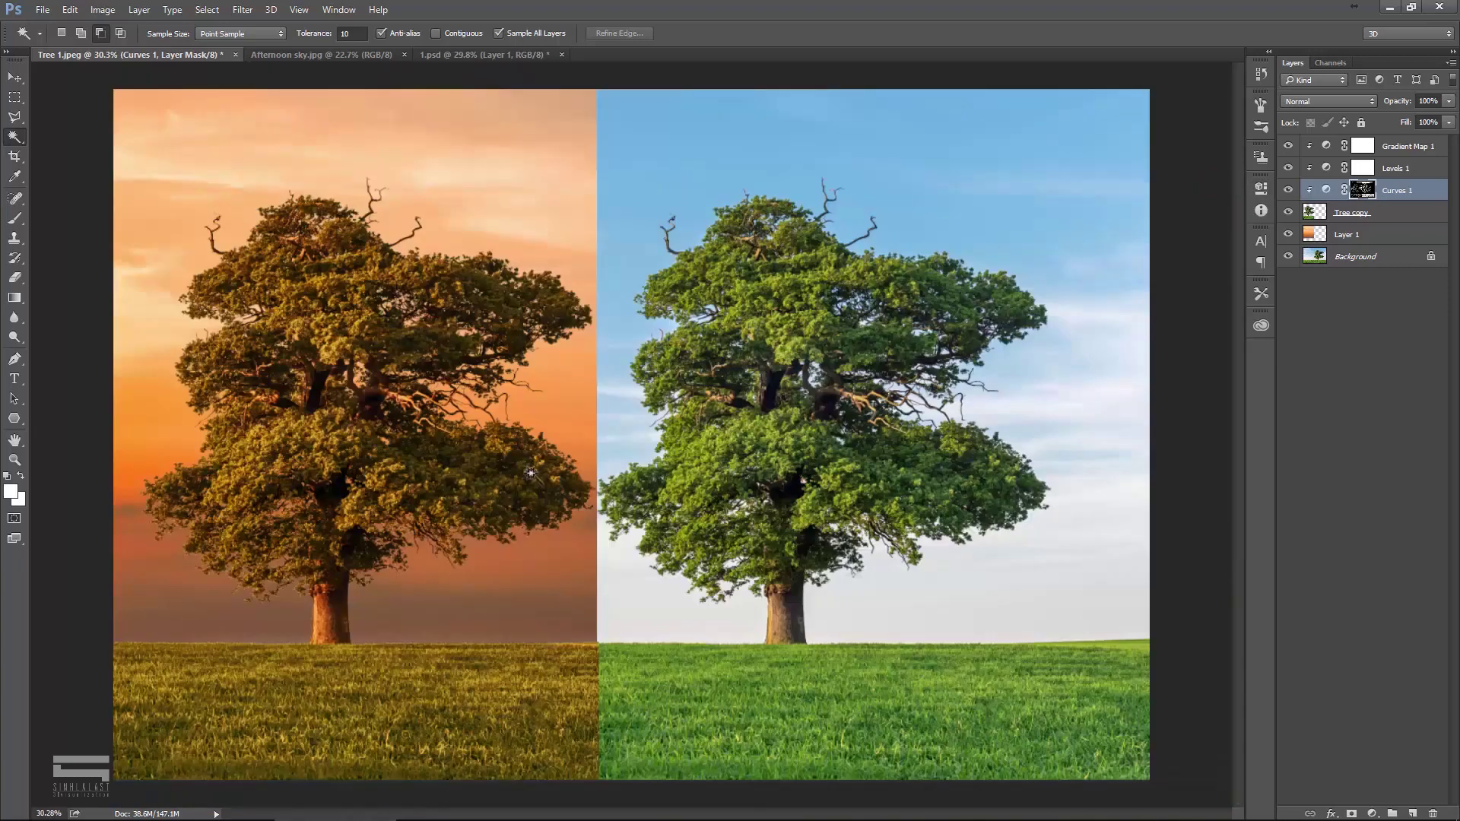
Step: Centre the left tree and toggle Curves 1 to compare the tree with and without it
scroll(531, 473, "up", 1)
scroll(443, 457, "up", 1)
key("v")
scroll(637, 432, "up", 1)
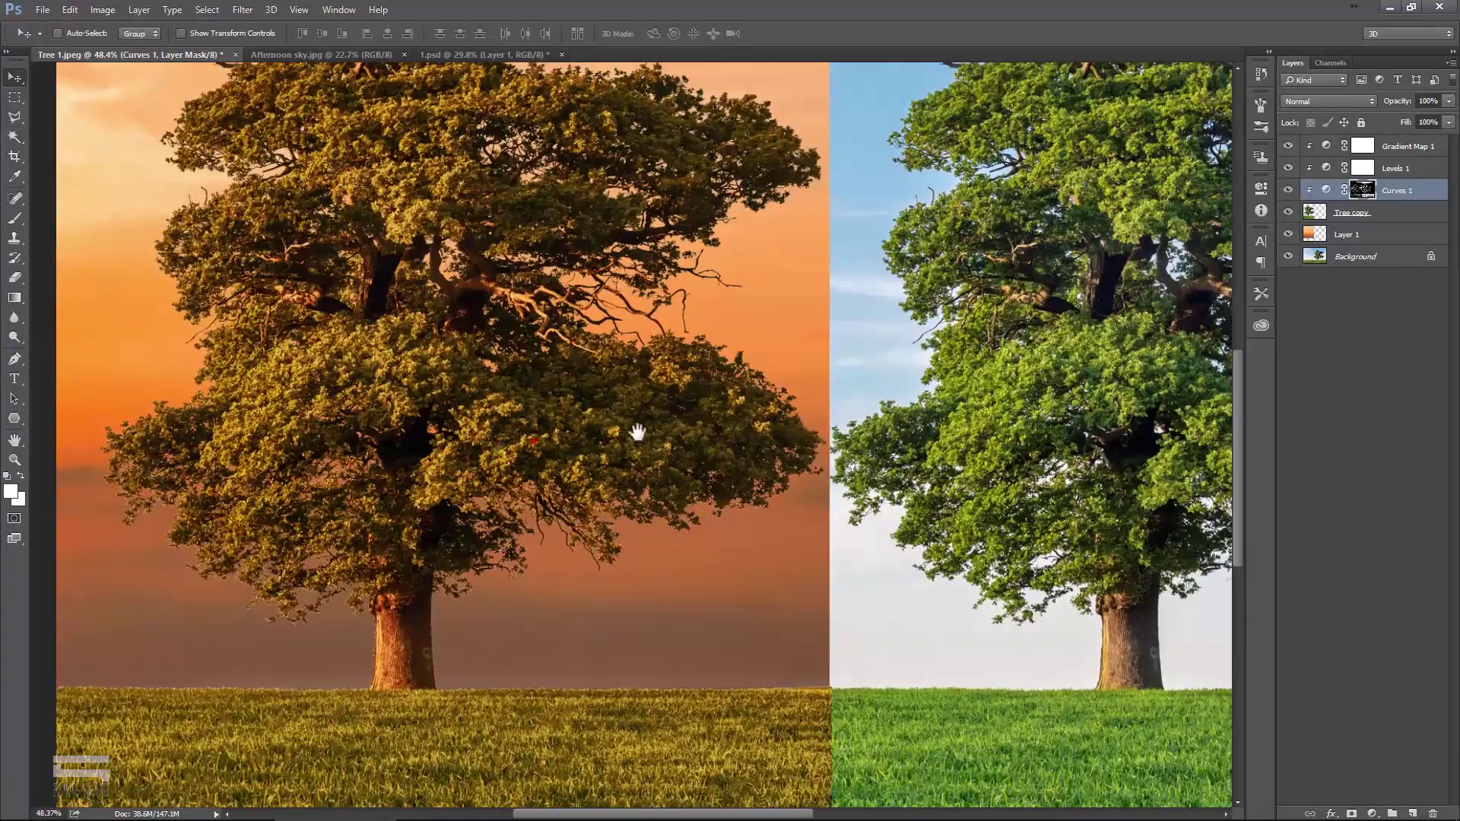
left_click_drag(638, 432, 729, 388)
left_click(1287, 190)
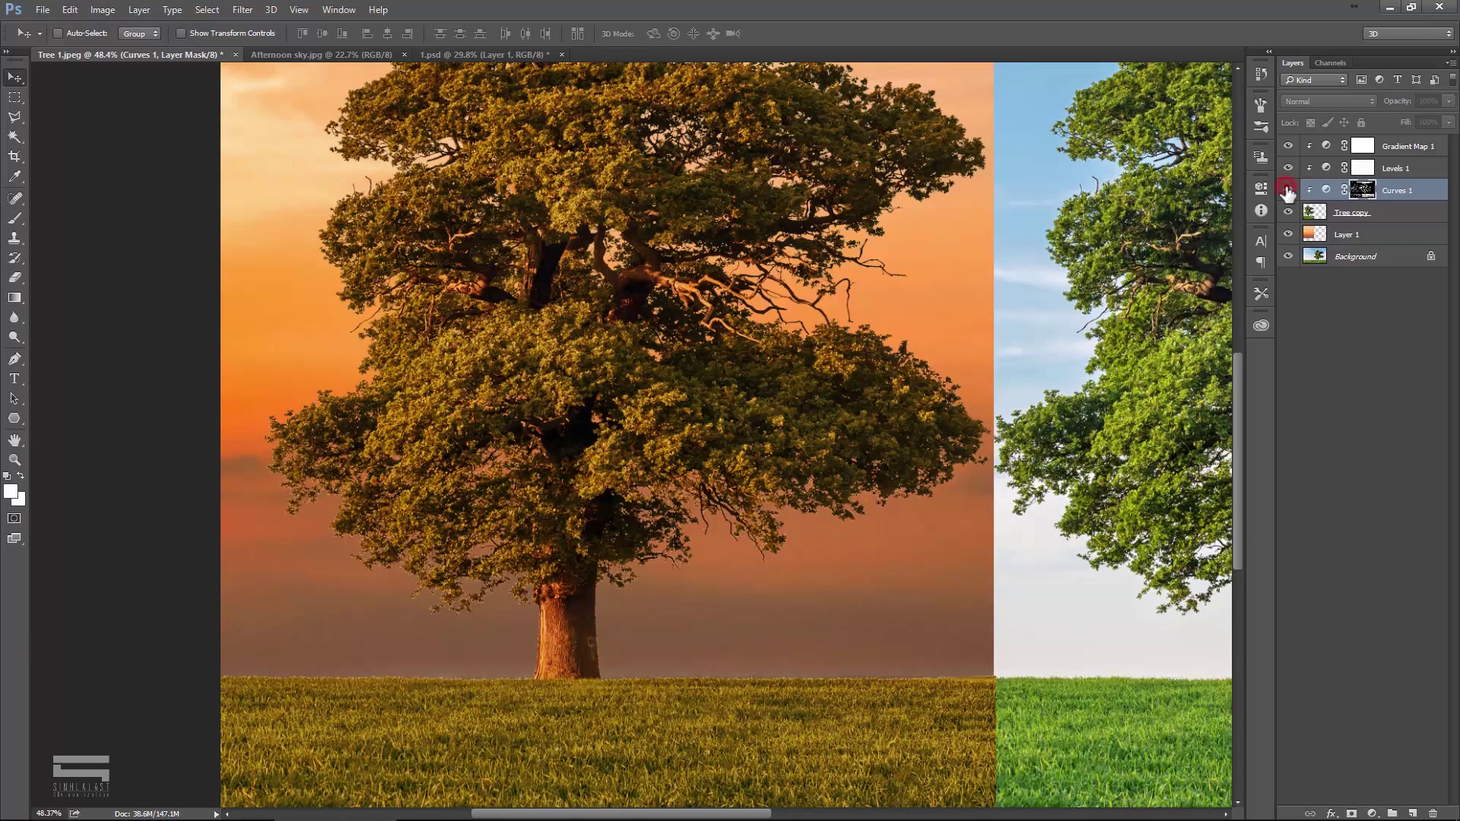
scroll(668, 466, "up", 2)
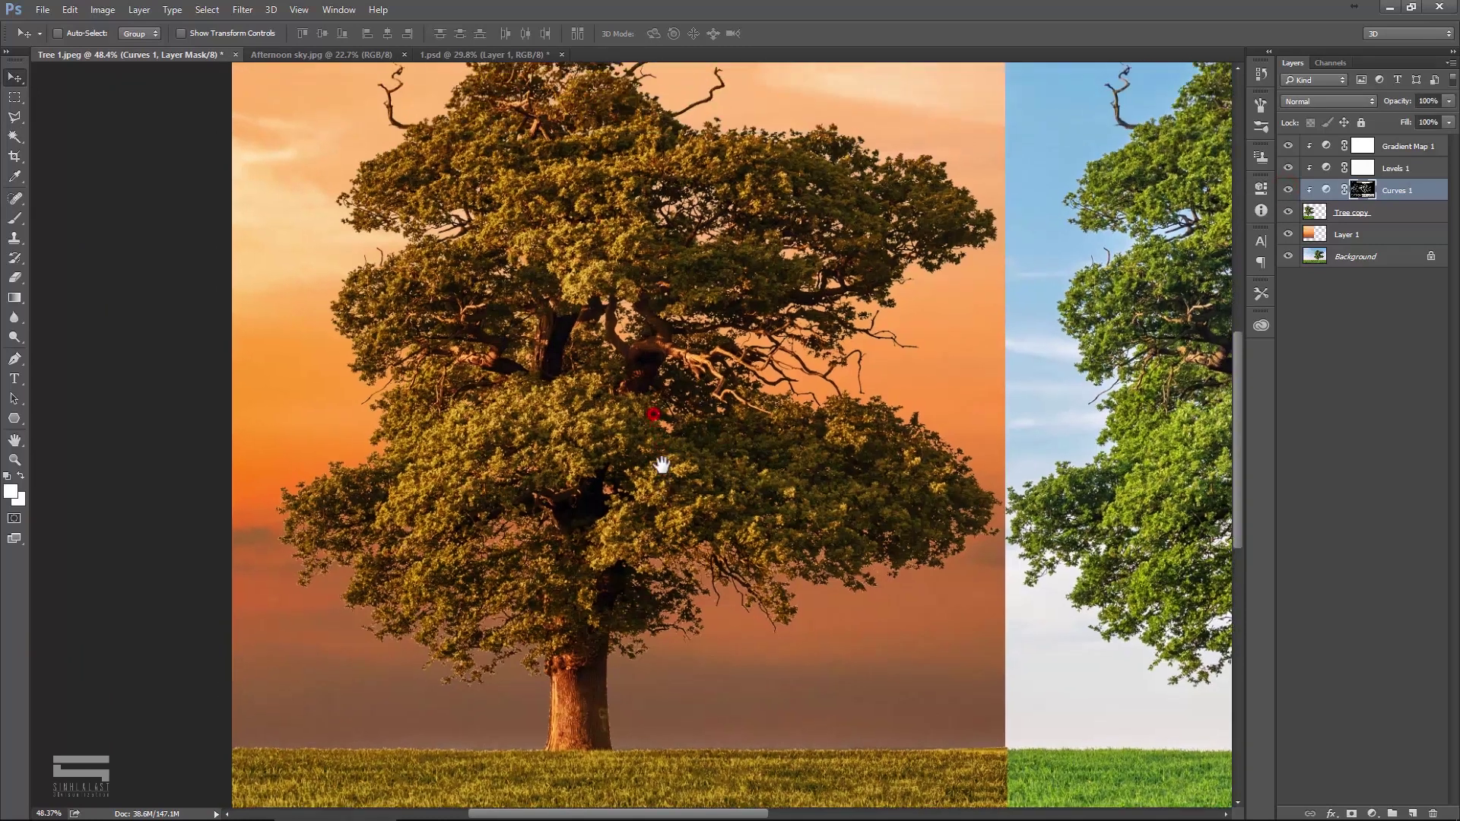
scroll(669, 467, "up", 2)
scroll(582, 398, "up", 1)
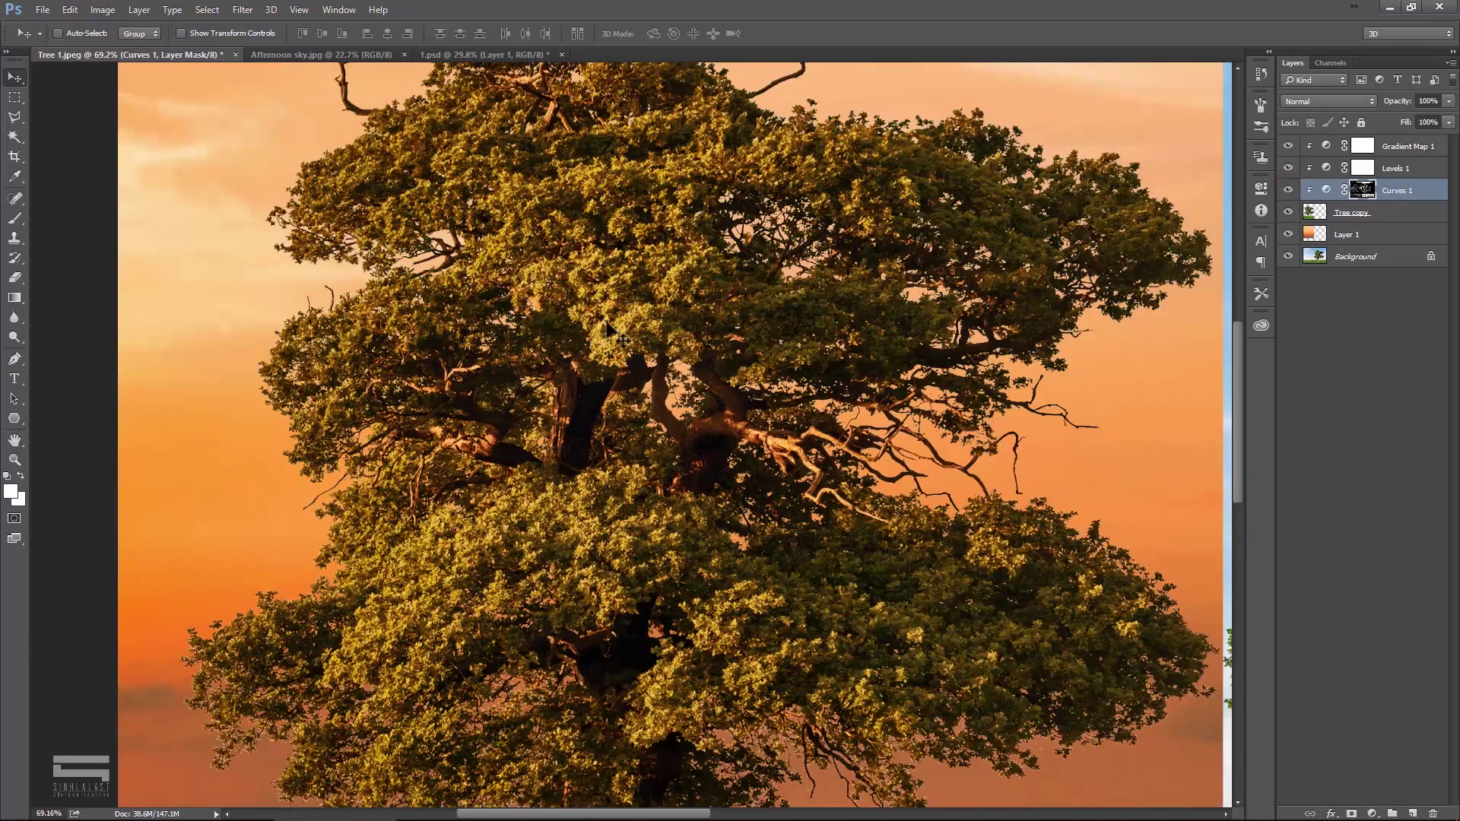
Step: Ease the Curves 1 highlight point down to Input 198, Output 210, and target its mask
double_click(1325, 189)
left_click_drag(1169, 285, 1173, 295)
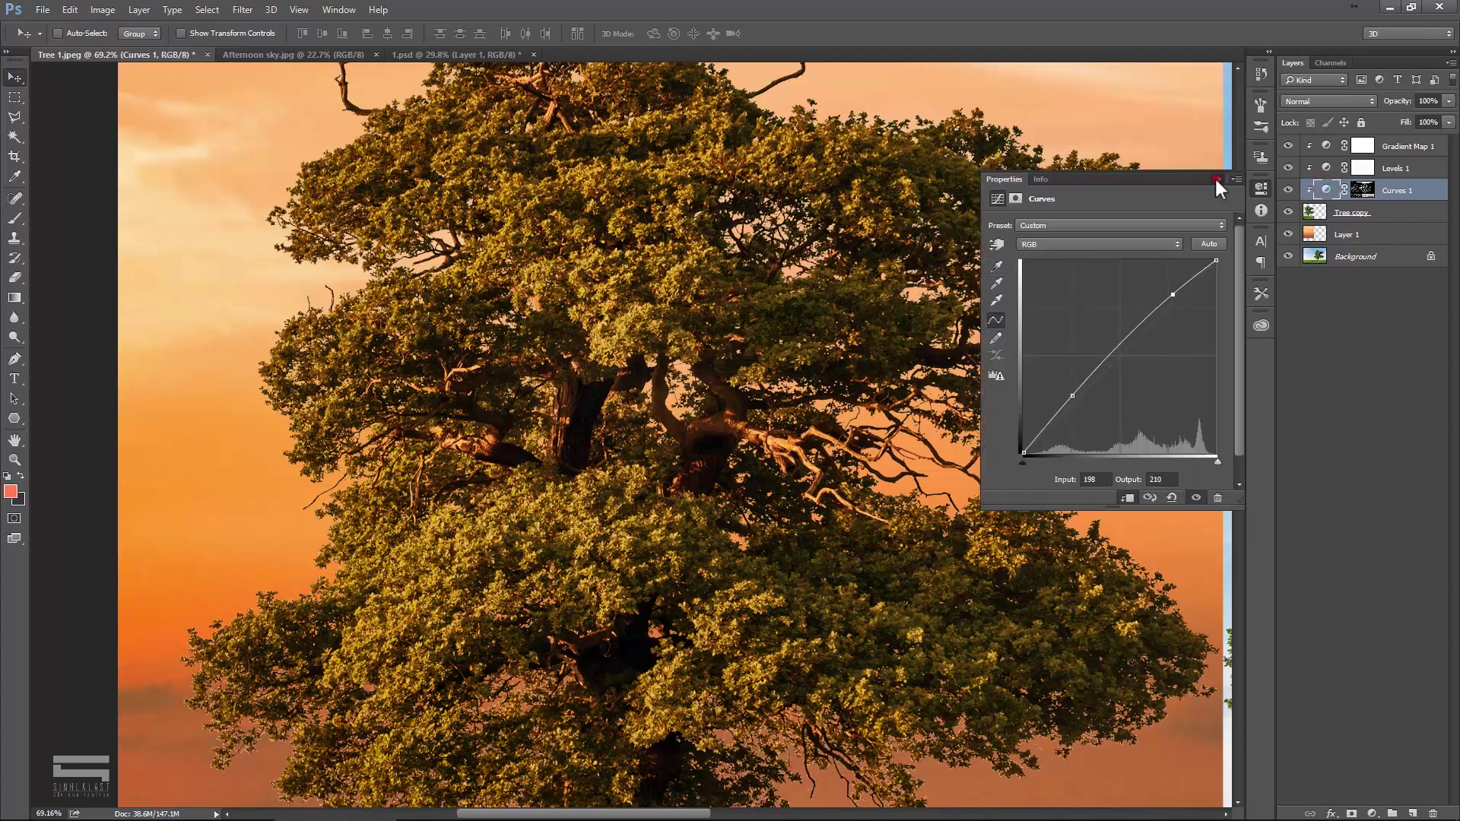
left_click(1217, 180)
scroll(706, 570, "up", 3)
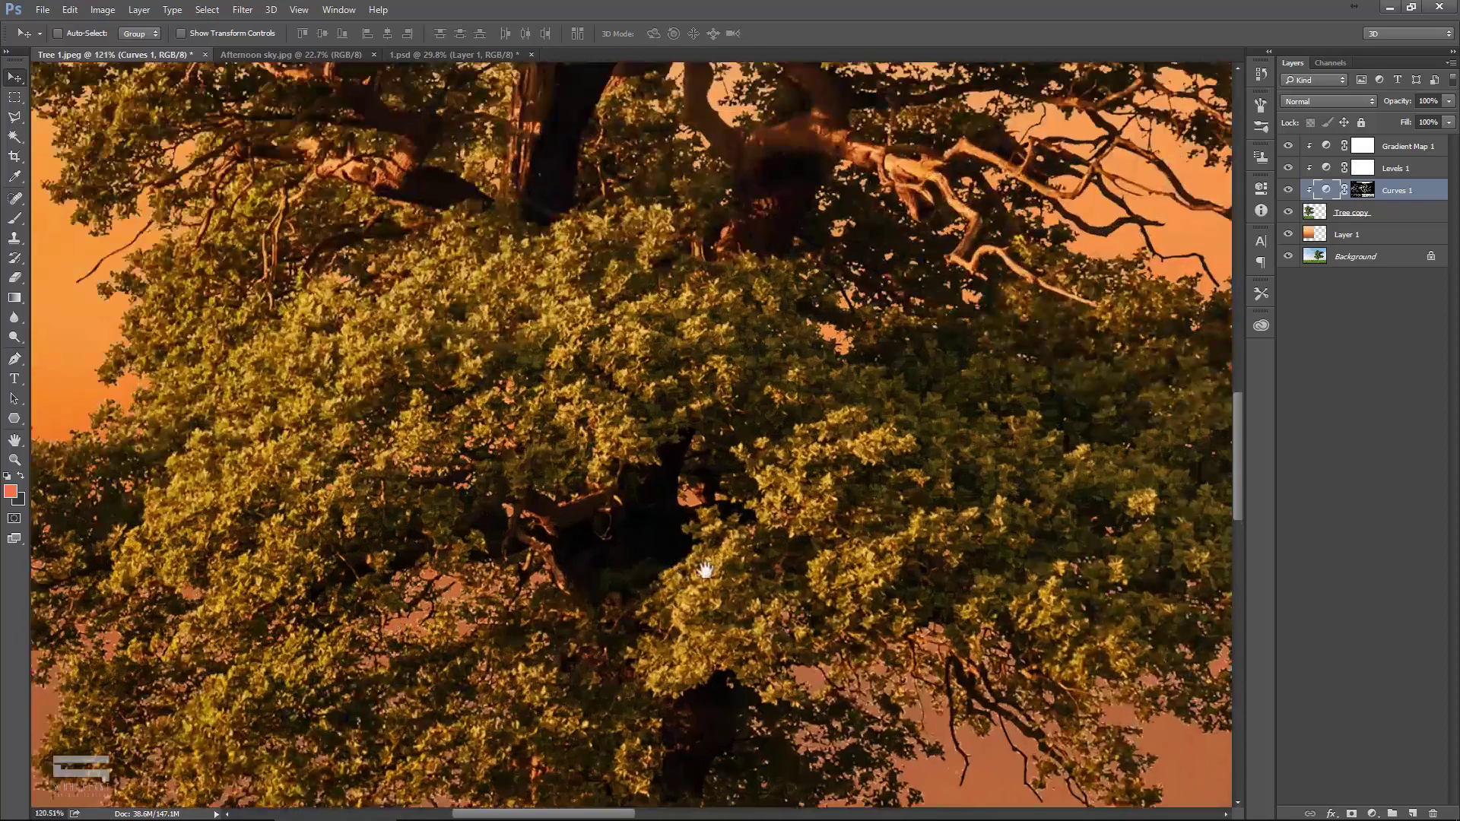
left_click_drag(706, 571, 759, 427)
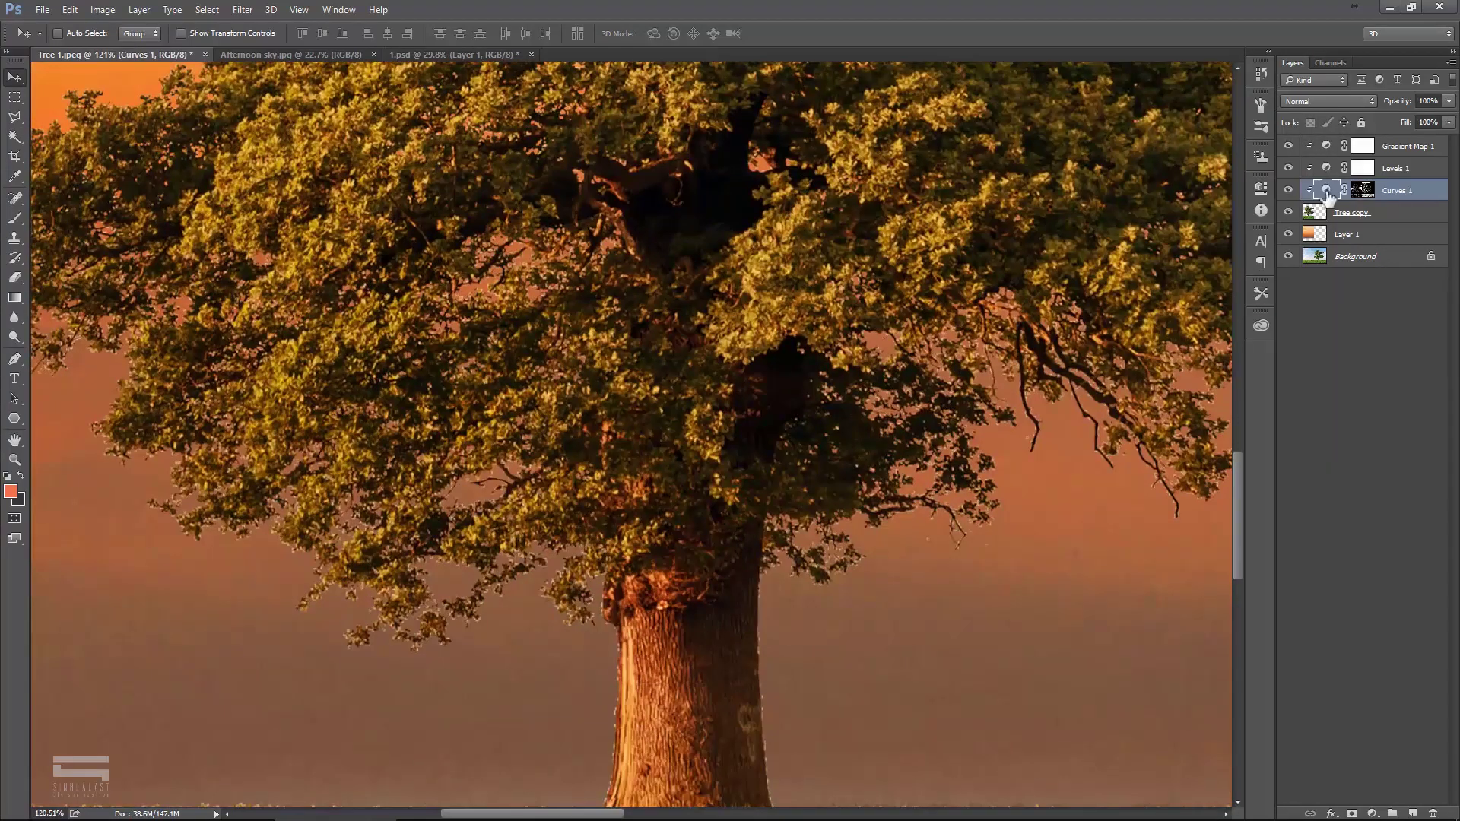
left_click(1385, 188)
left_click(1398, 193)
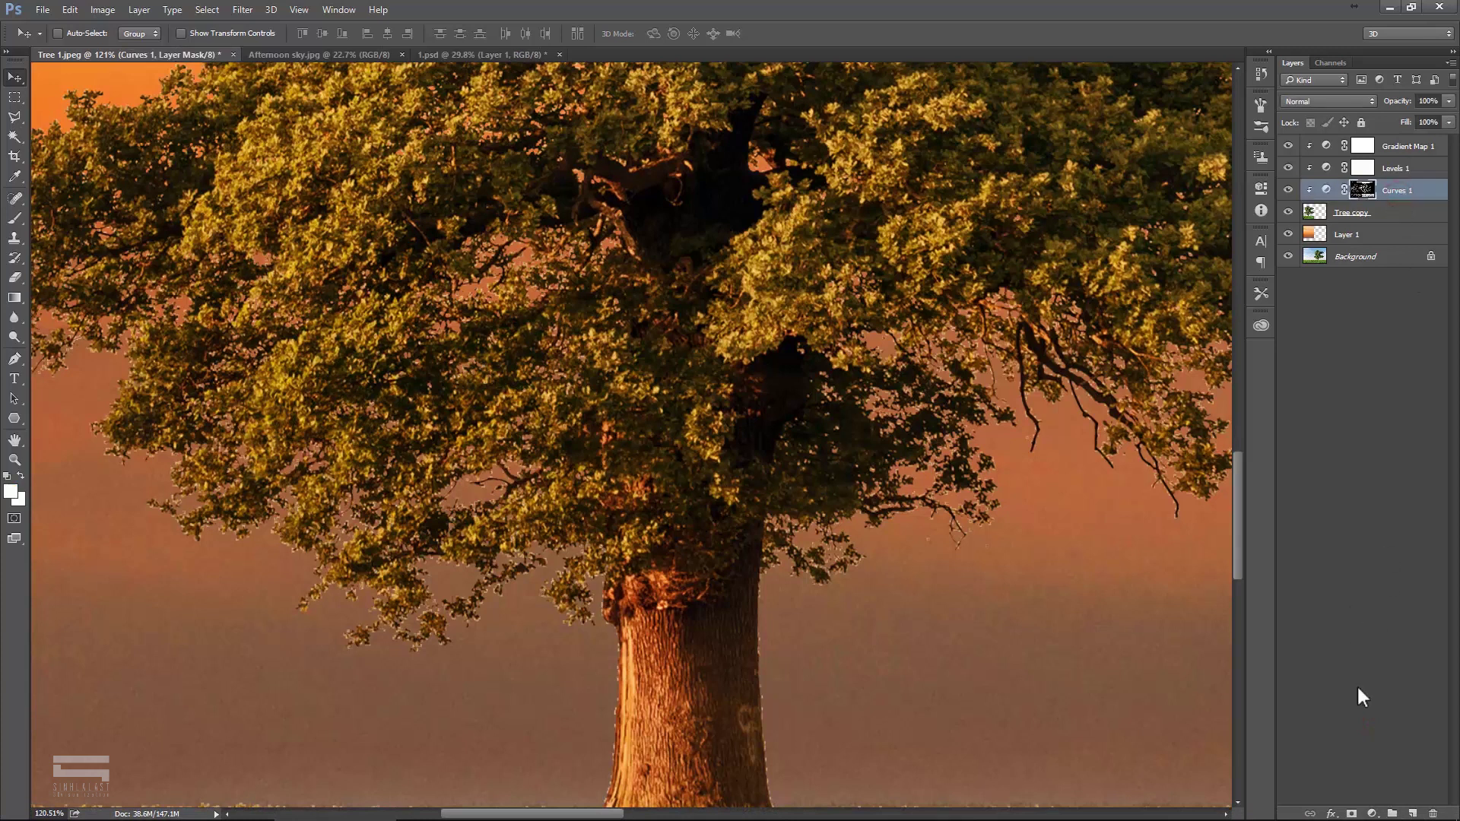
left_click(1365, 814)
Step: Add a Selective Color layer with the Black slider slightly negative in the Blacks range
left_click(1367, 797)
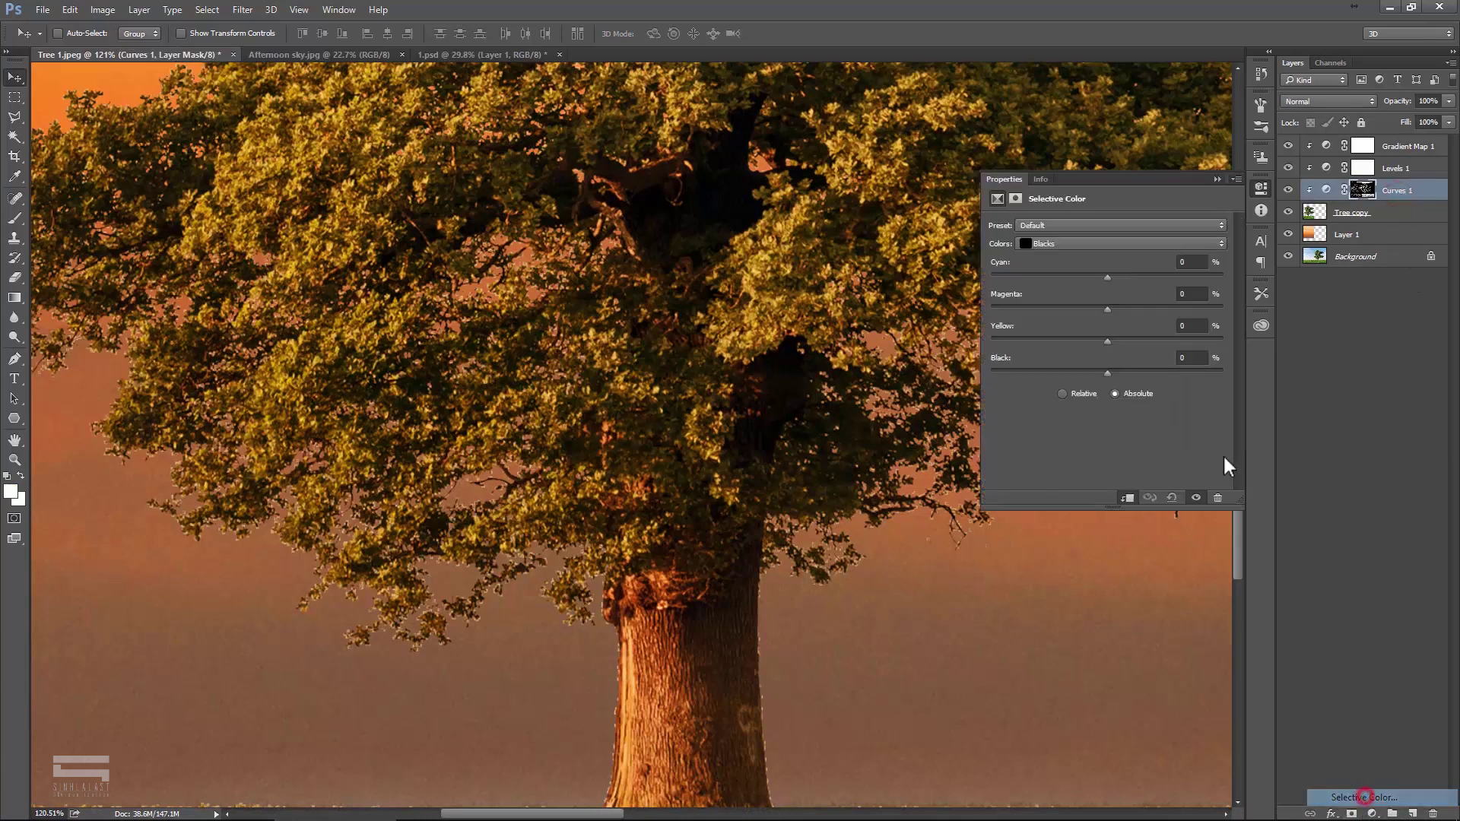
left_click(1081, 245)
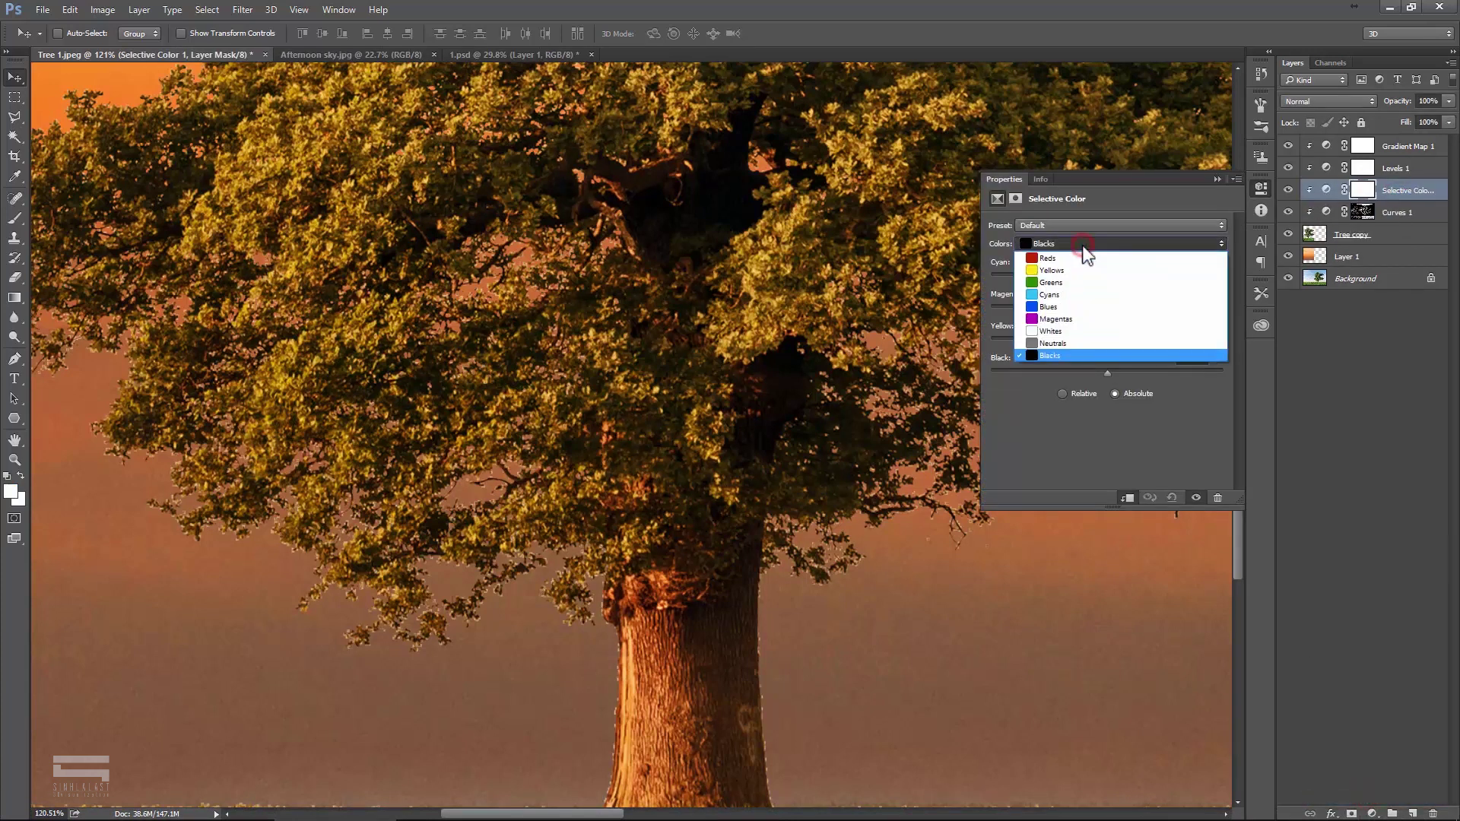
left_click(1067, 355)
mouse_move(1105, 378)
left_mouse_down()
mouse_move(1092, 380)
mouse_move(1144, 382)
left_mouse_up()
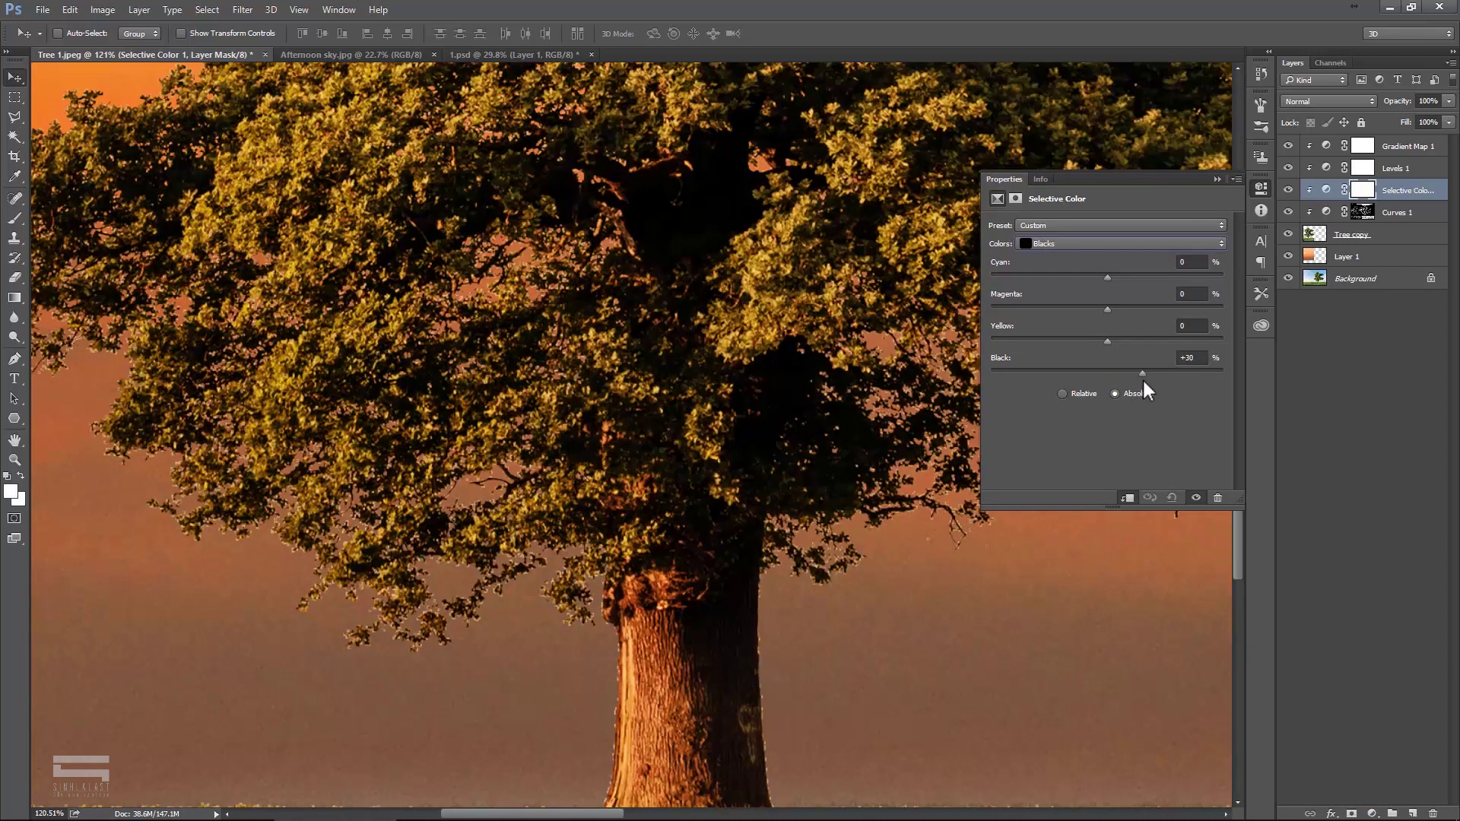
scroll(670, 392, "down", 3)
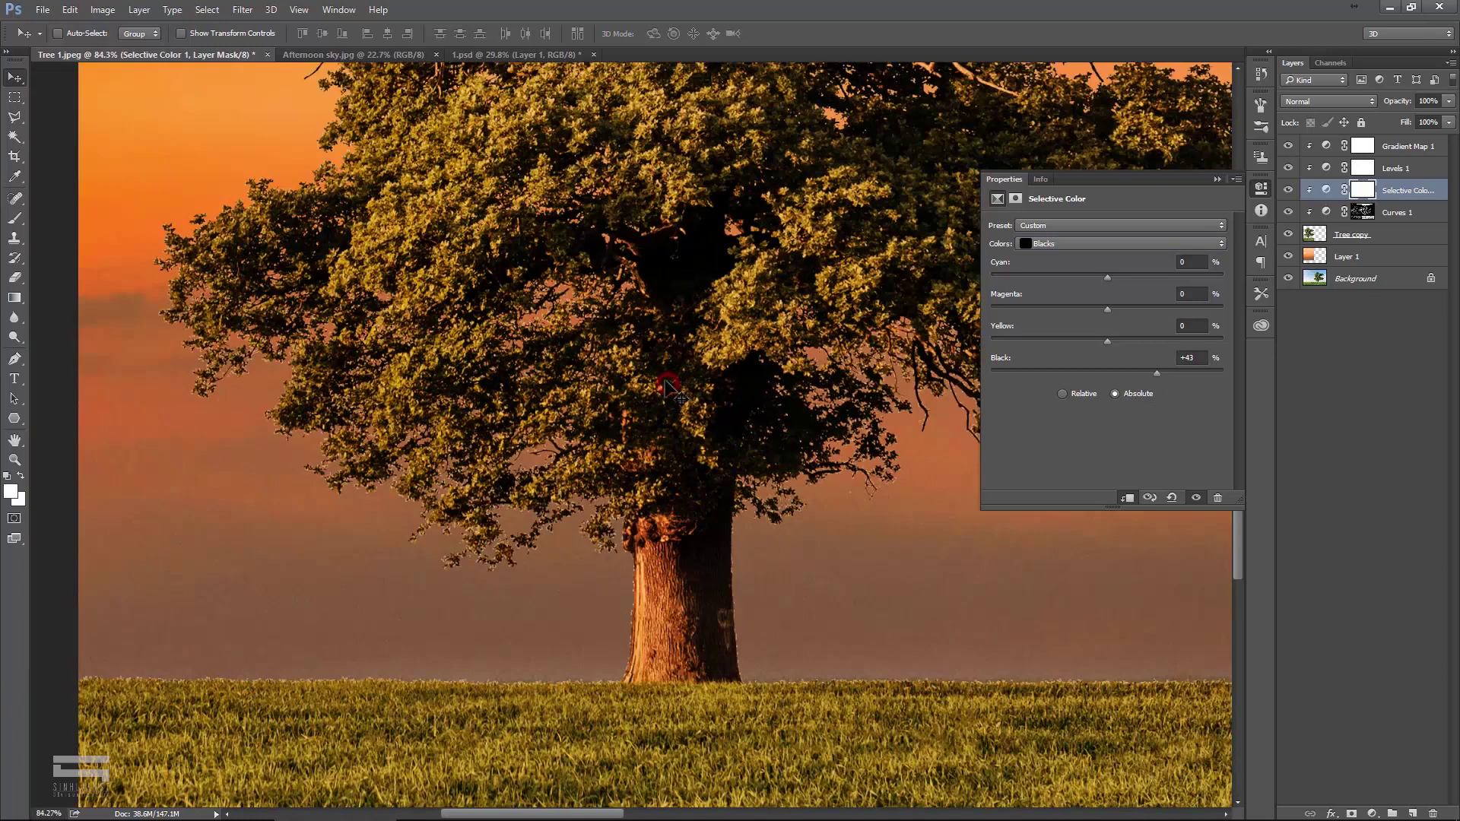
scroll(669, 392, "down", 3)
scroll(670, 392, "down", 1)
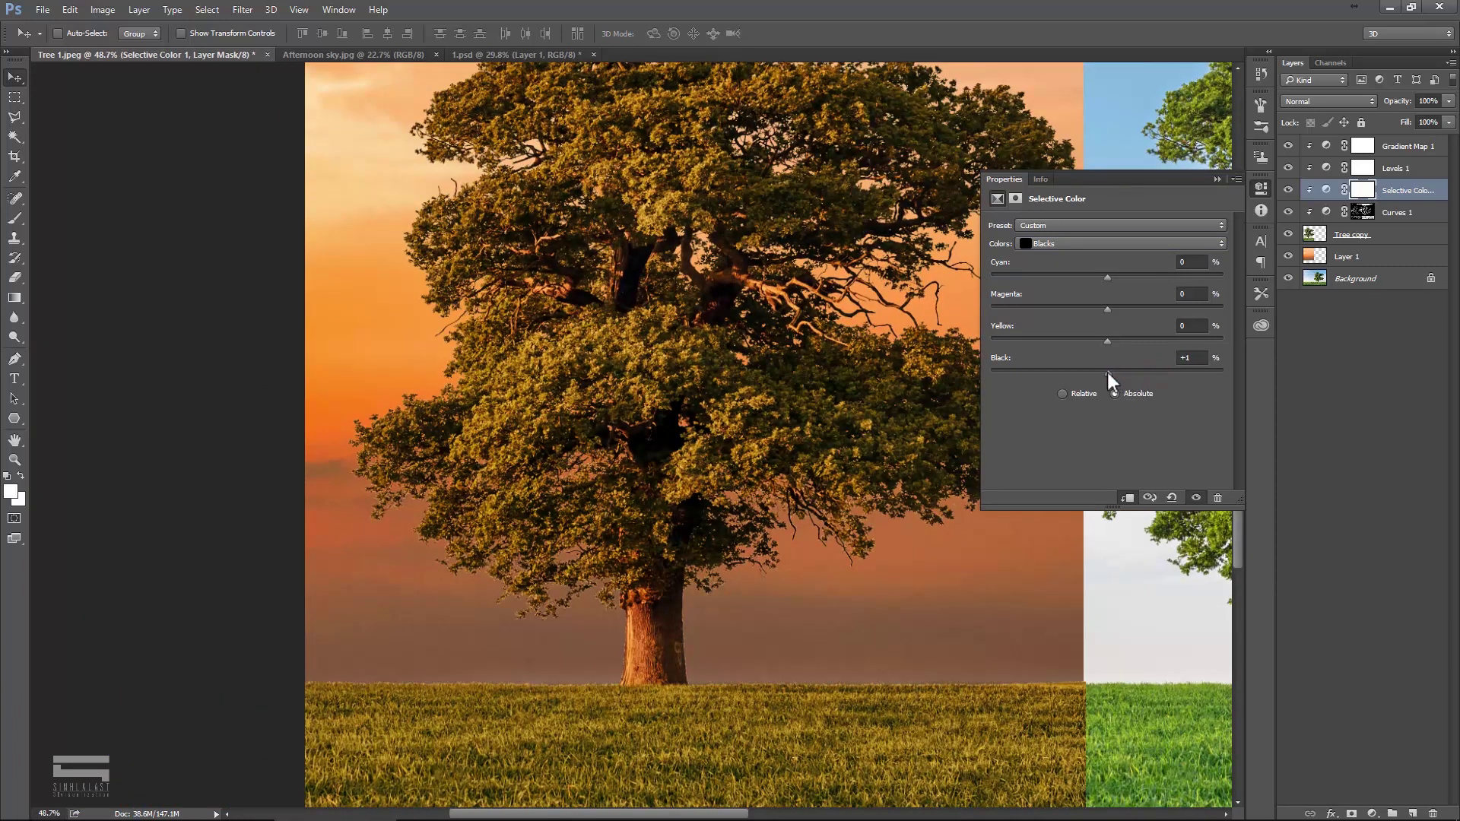
left_click_drag(1096, 380, 1101, 381)
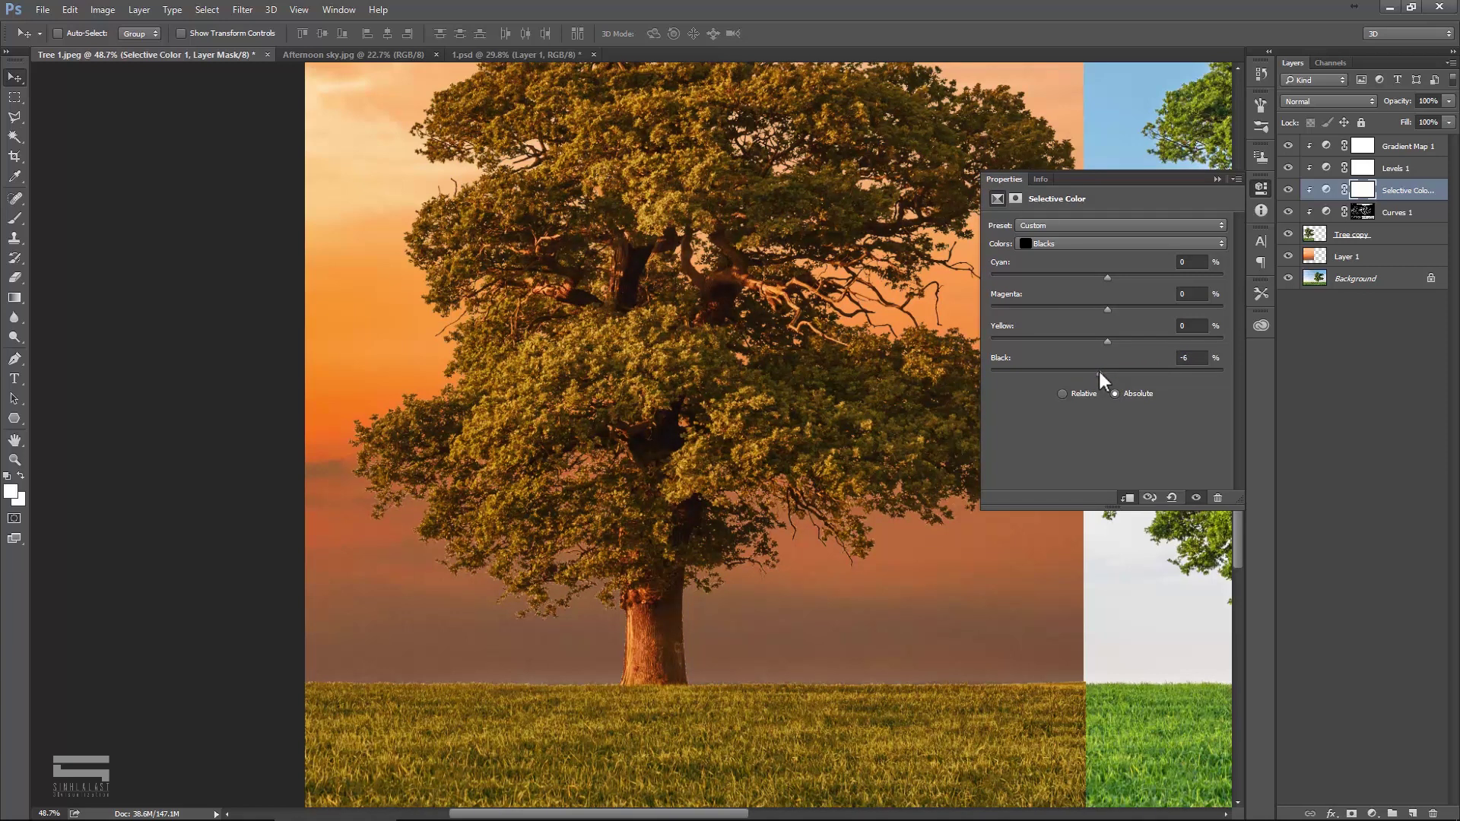
double_click(1183, 358)
left_click(1217, 179)
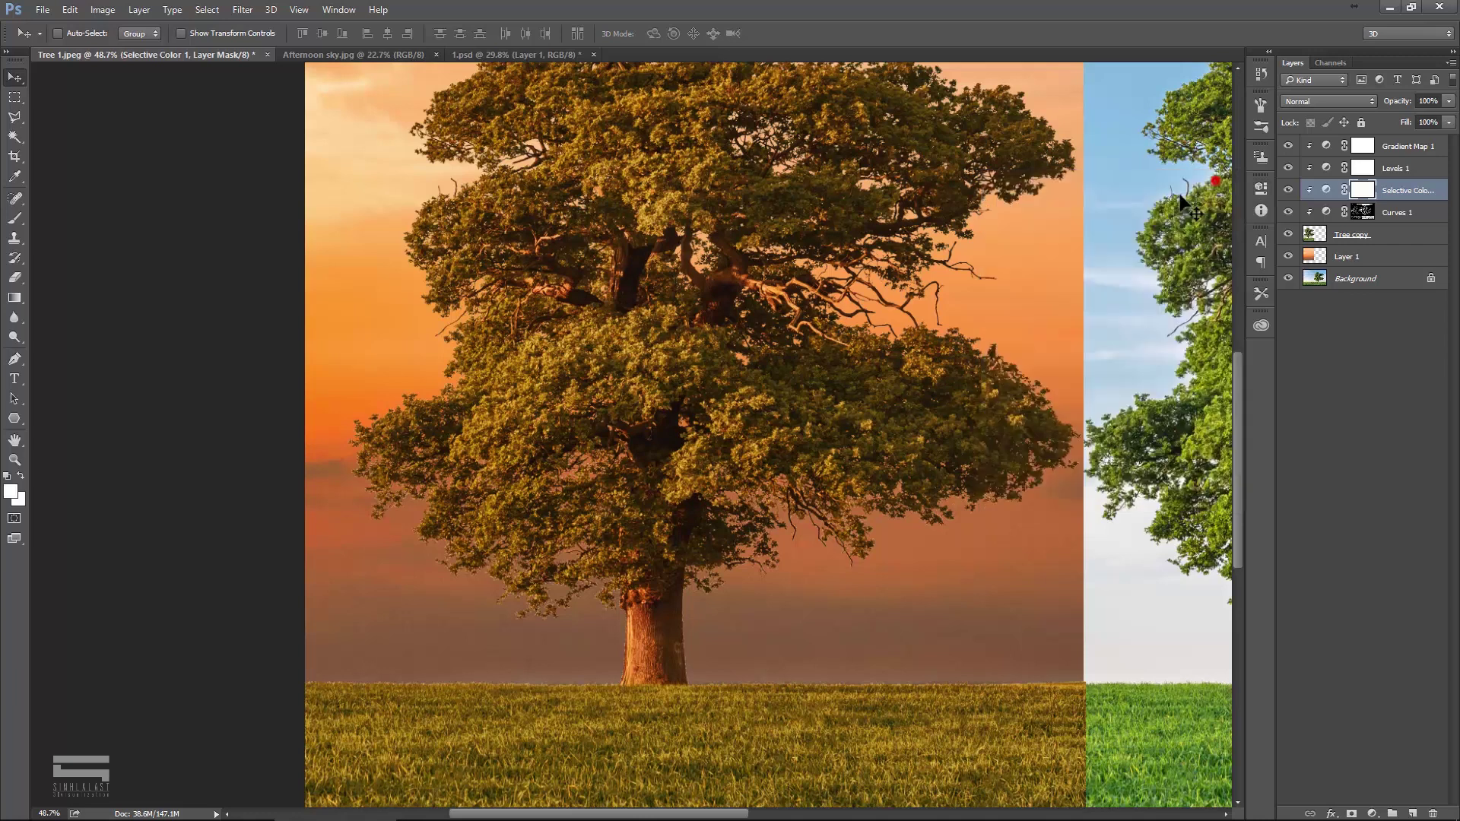
Step: Scroll the canvas to view the full sunset-versus-daylight comparison
scroll(852, 304, "up", 2)
scroll(799, 384, "down", 1, "alt")
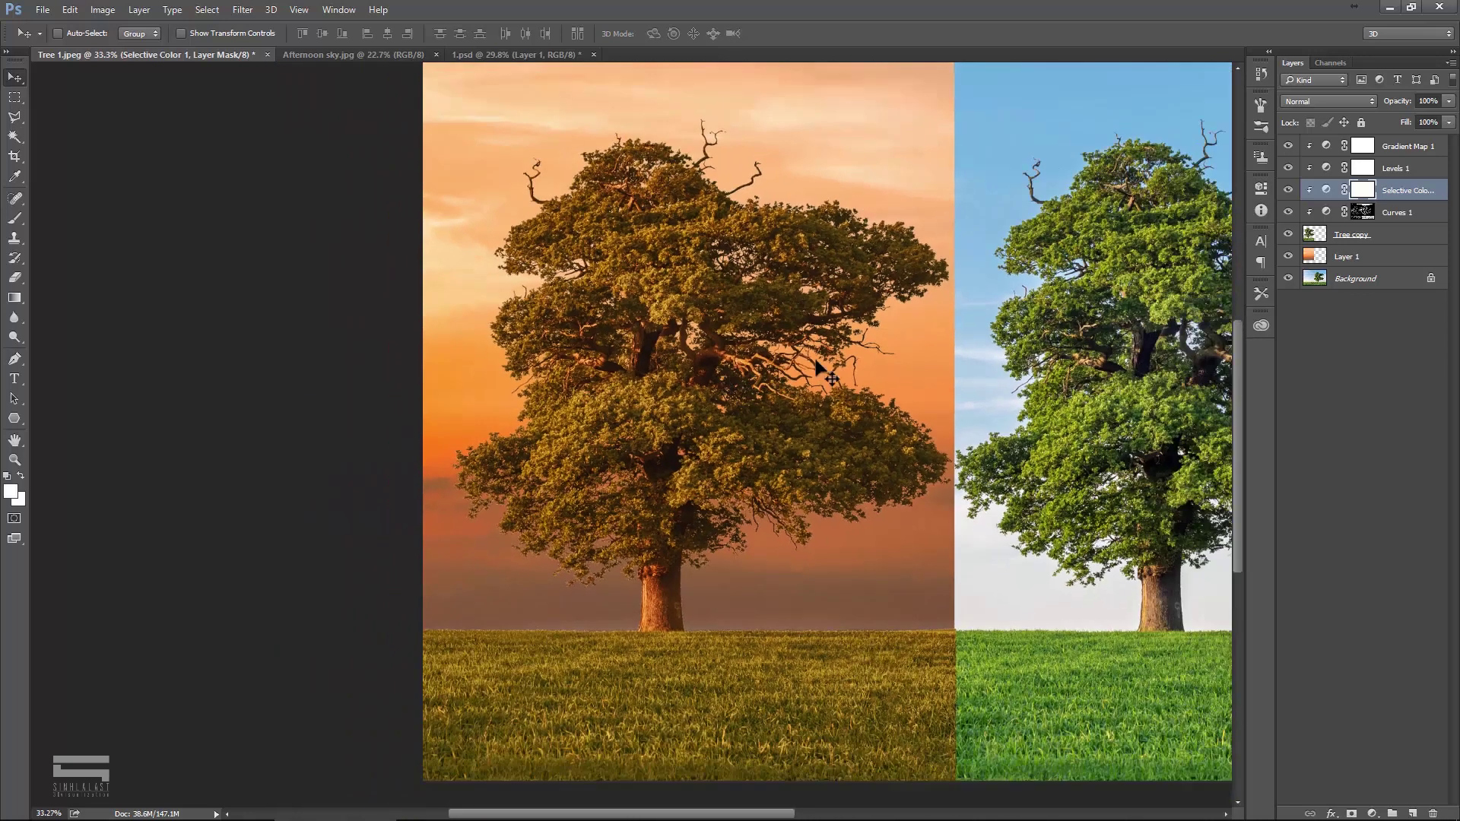
scroll(826, 375, "right", 2)
scroll(662, 398, "right", 2)
scroll(663, 399, "down", 1, "alt")
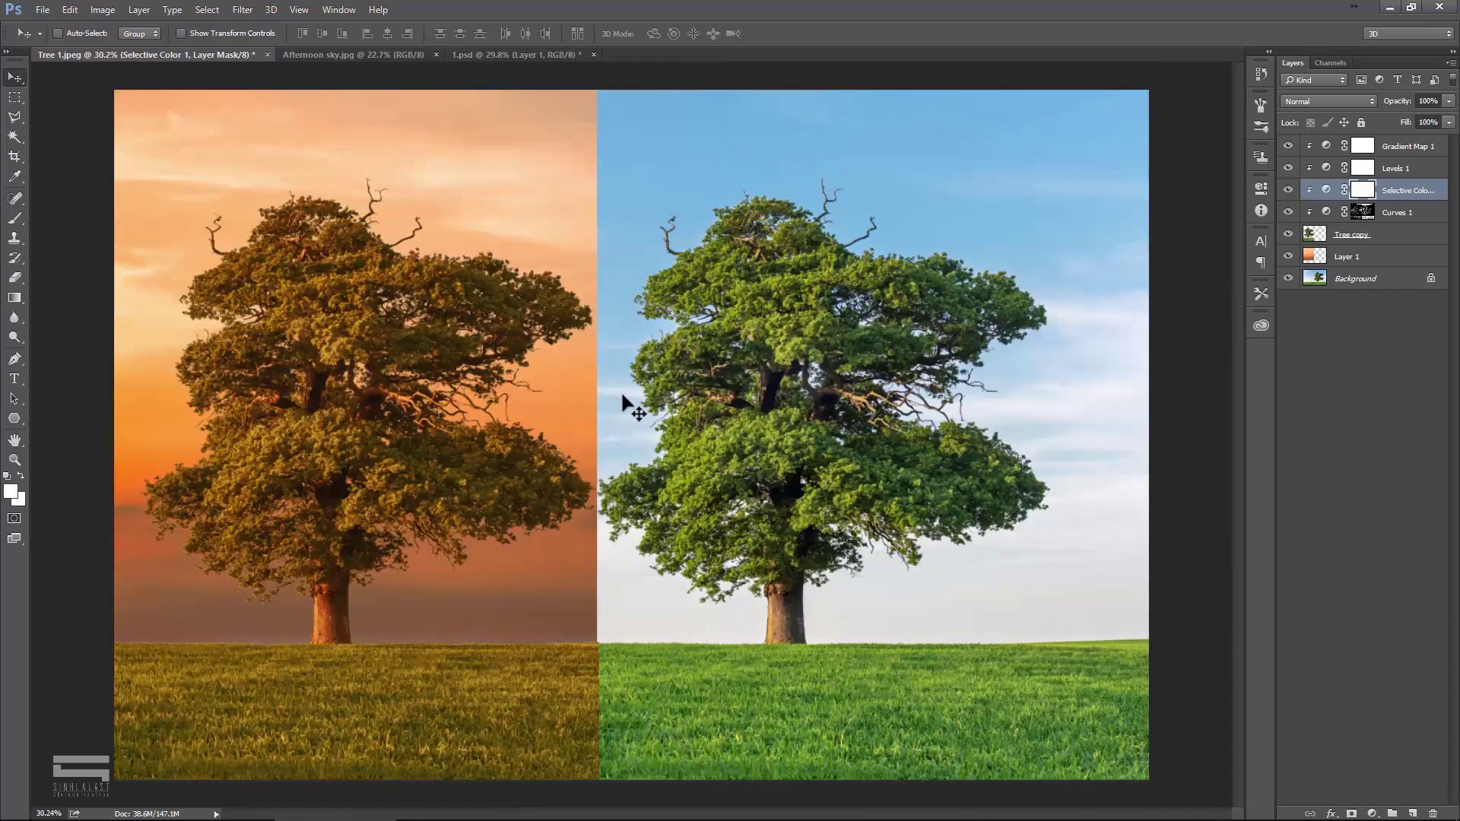
scroll(621, 390, "up", 1)
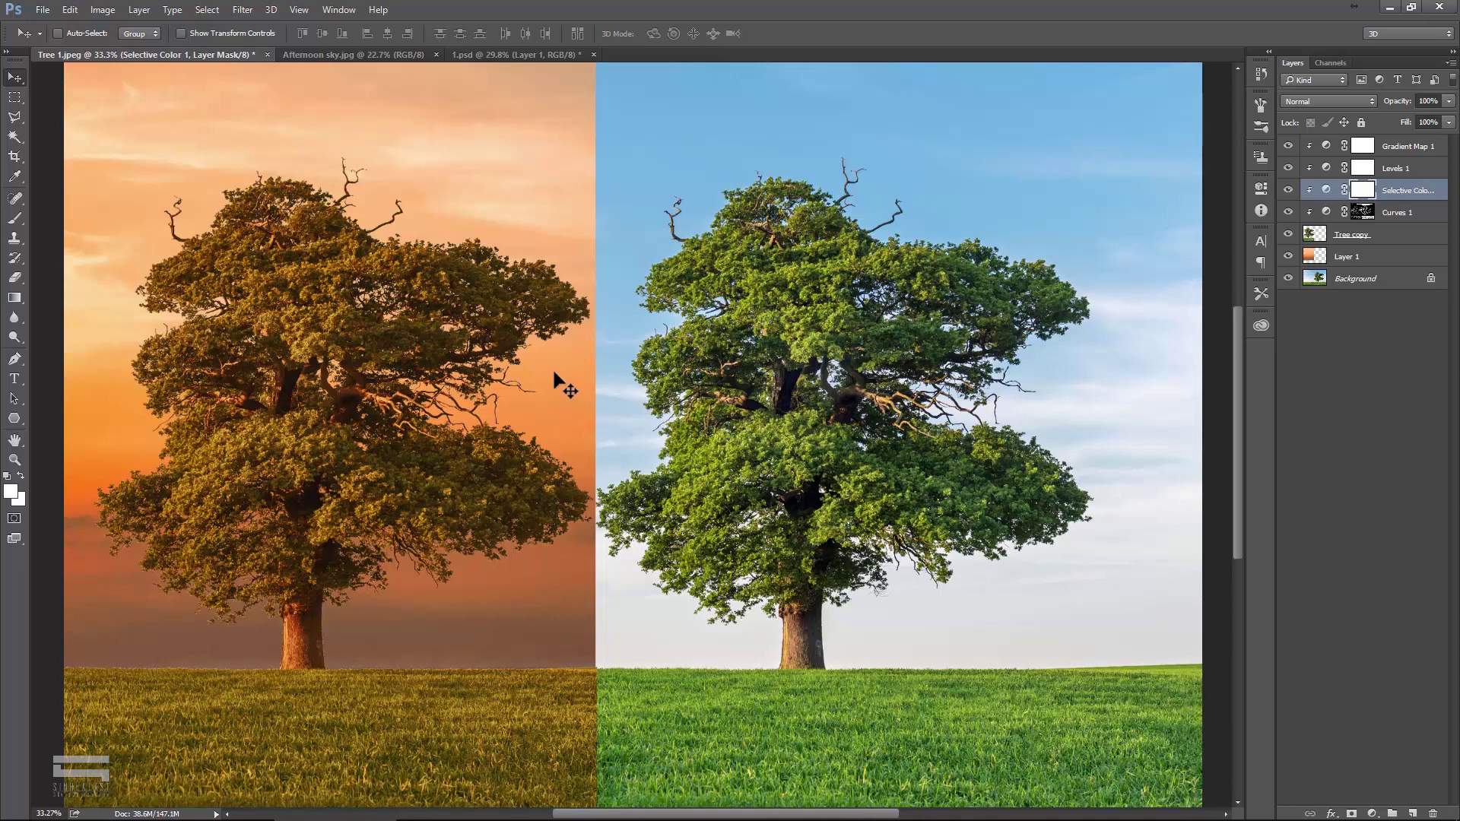
Step: Group Layer 1 through Gradient Map 1 into a group named 'Afternoon'
left_click(1379, 248)
left_click(1399, 148, "shift")
right_click(1404, 148)
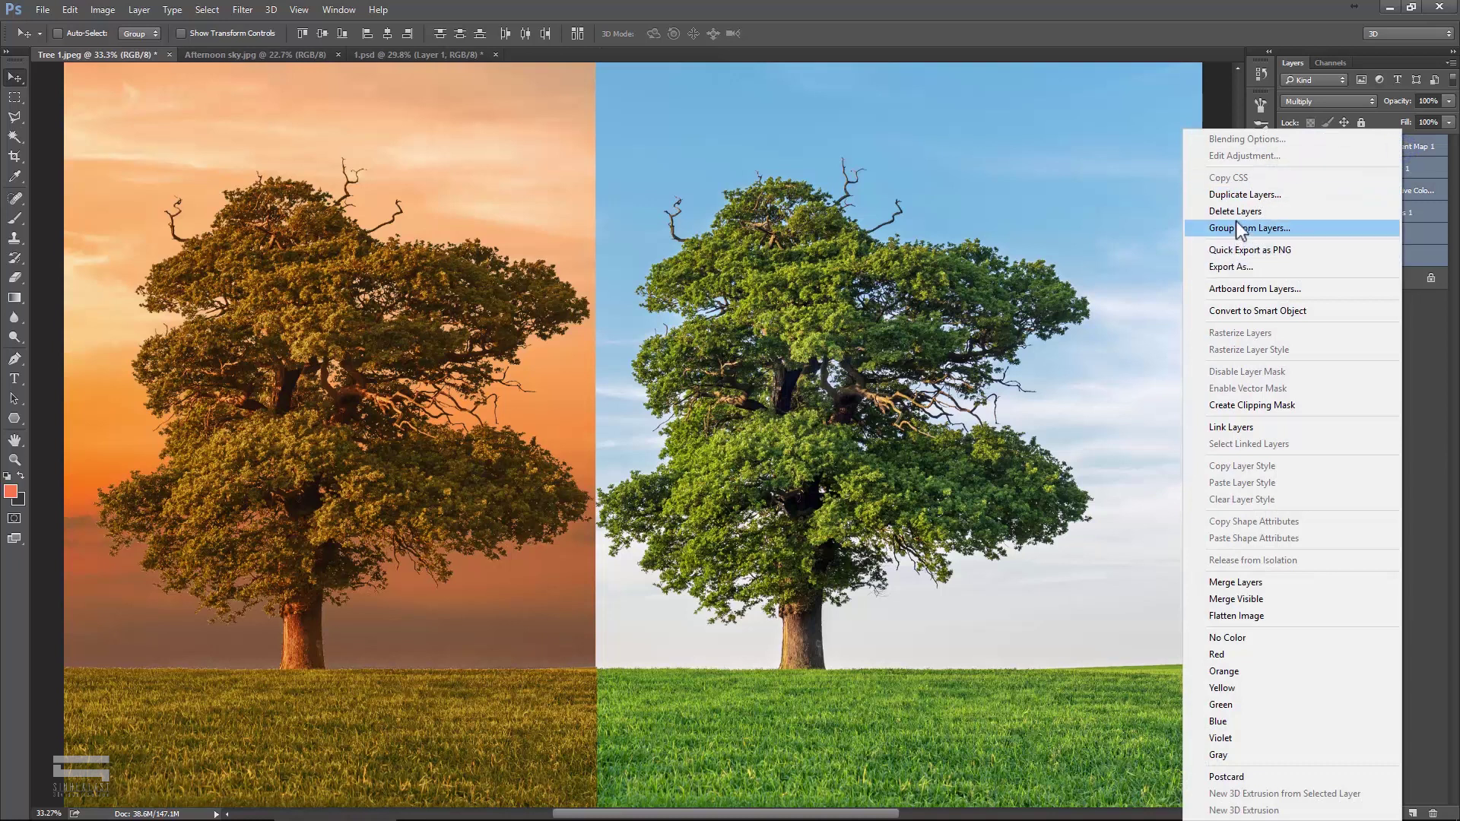
left_click(1235, 226)
type("Af")
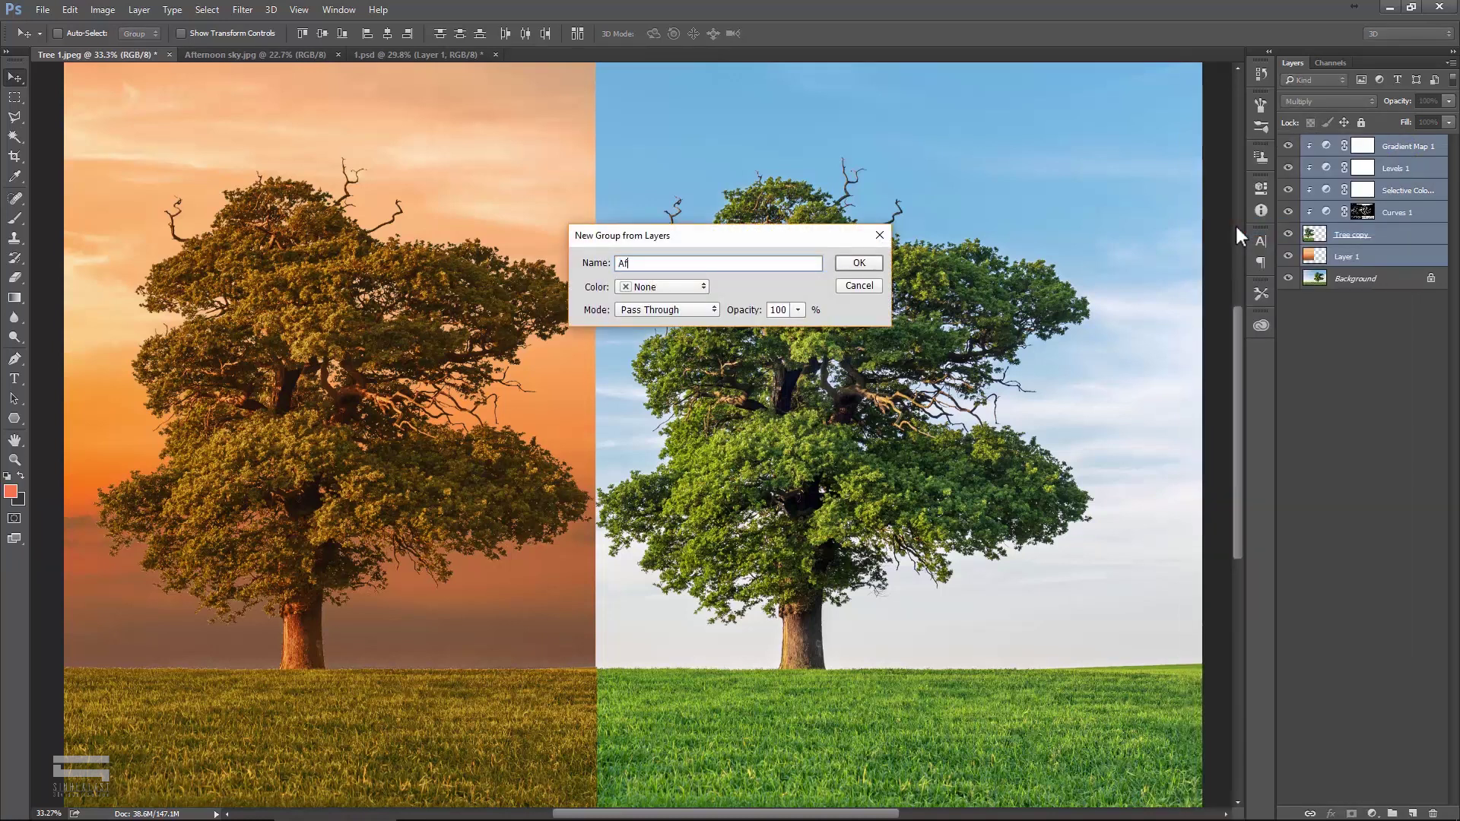
type("ternoon")
key("Return")
Step: Toggle the Afternoon group's visibility to compare, leaving it visible and the image fitted
left_click(1289, 145)
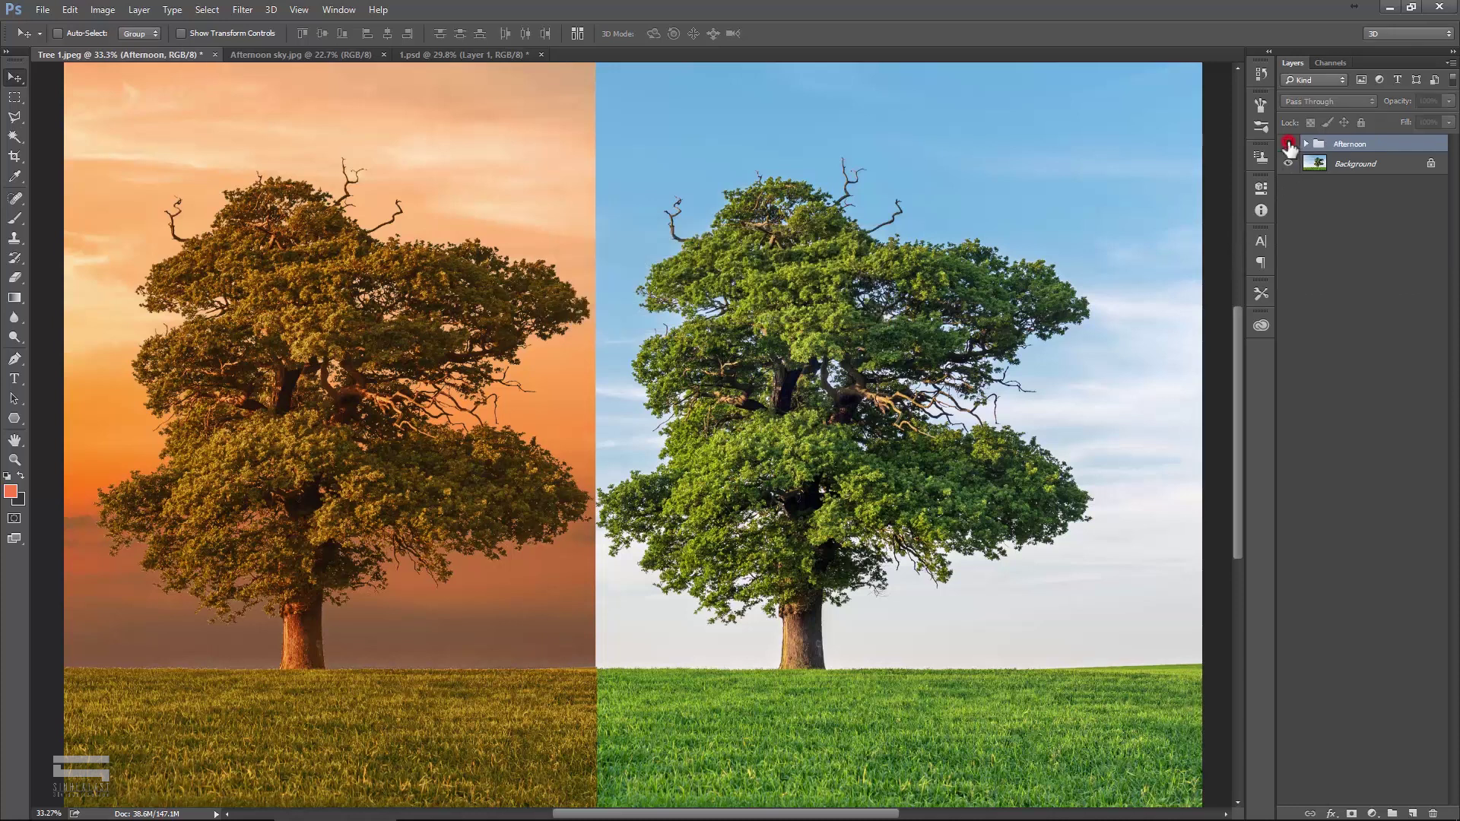
left_click(1288, 144)
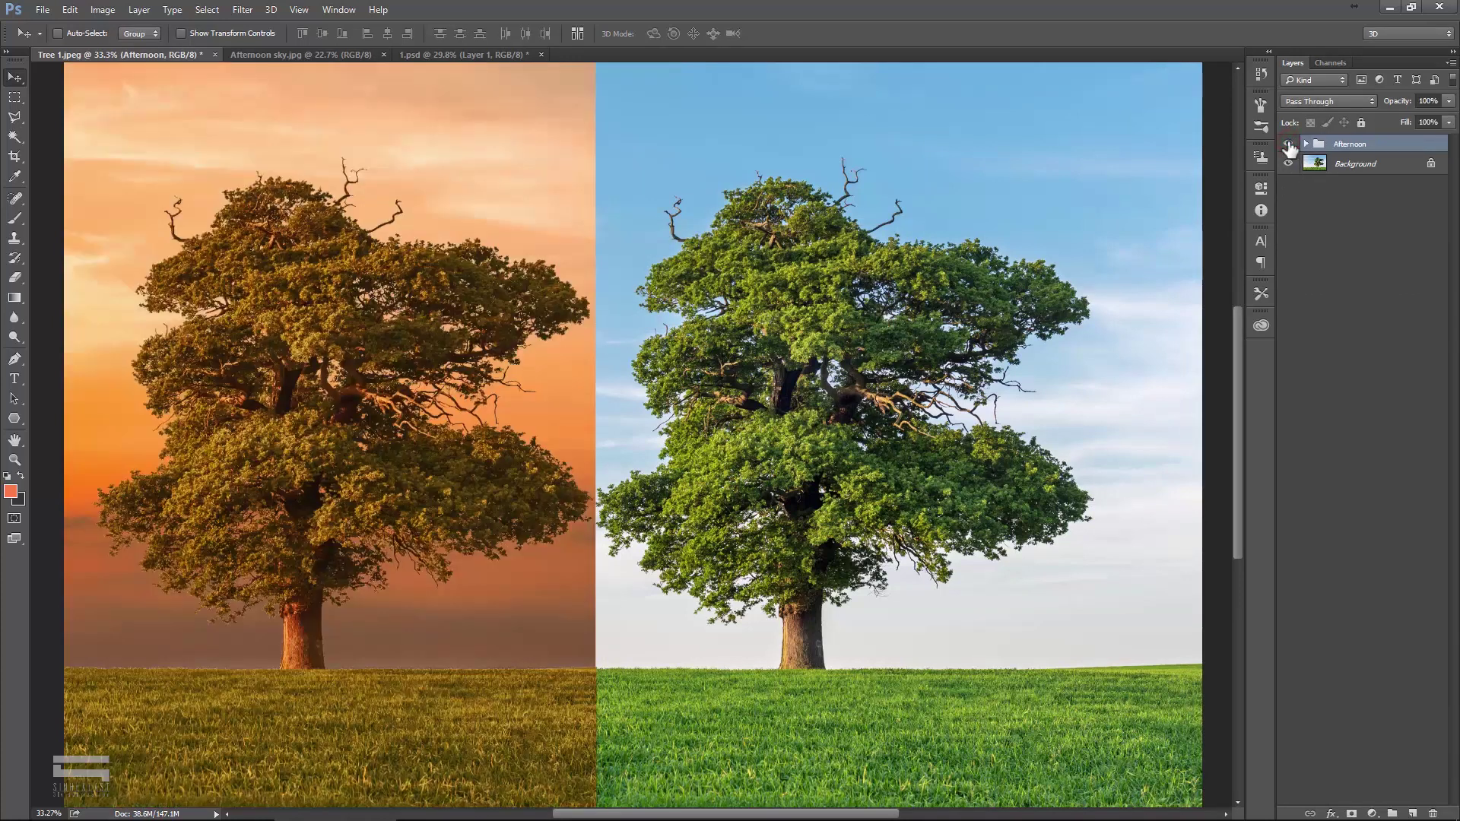
left_click(1289, 145)
key("ctrl+0")
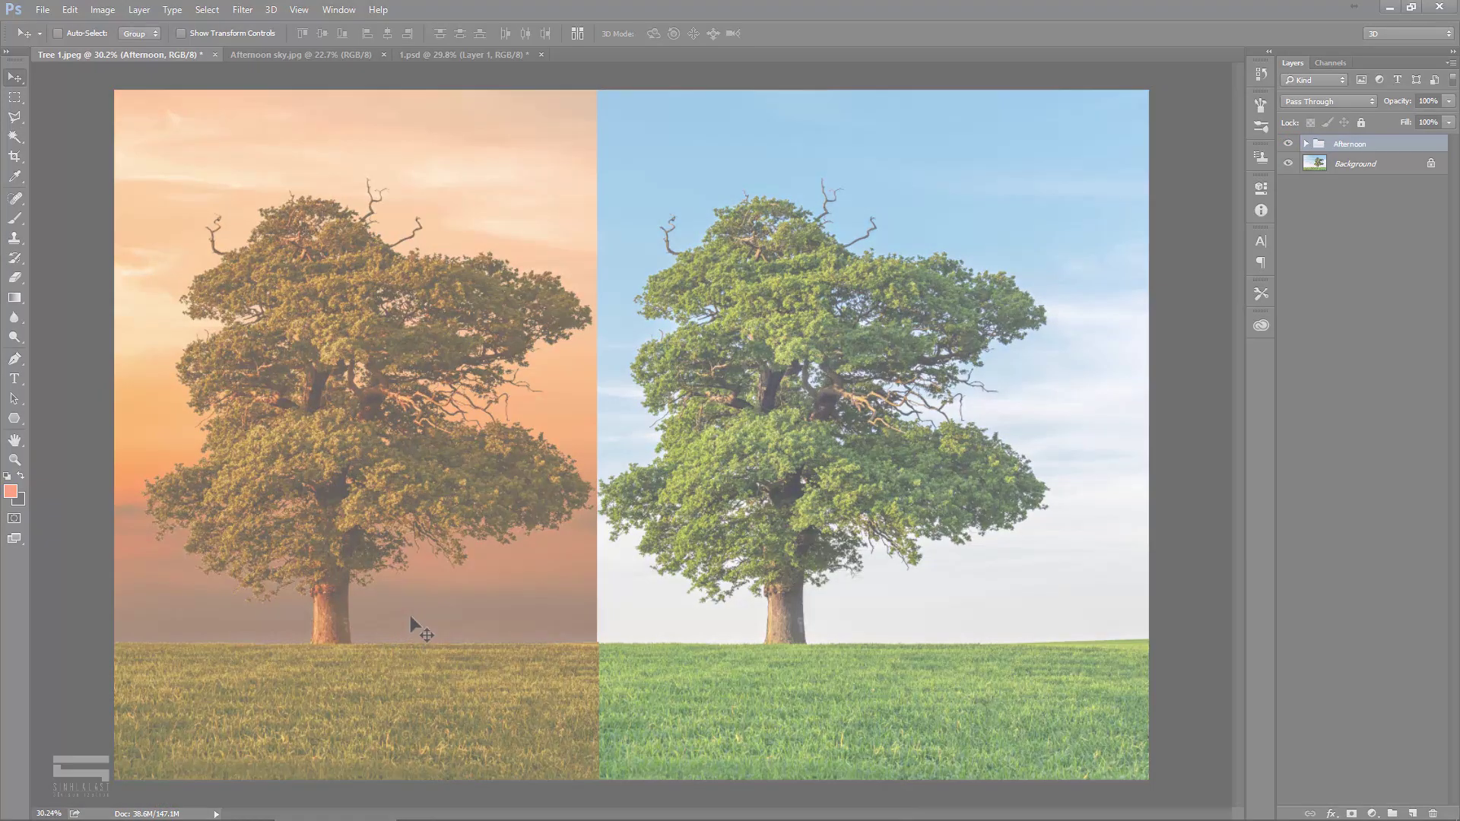